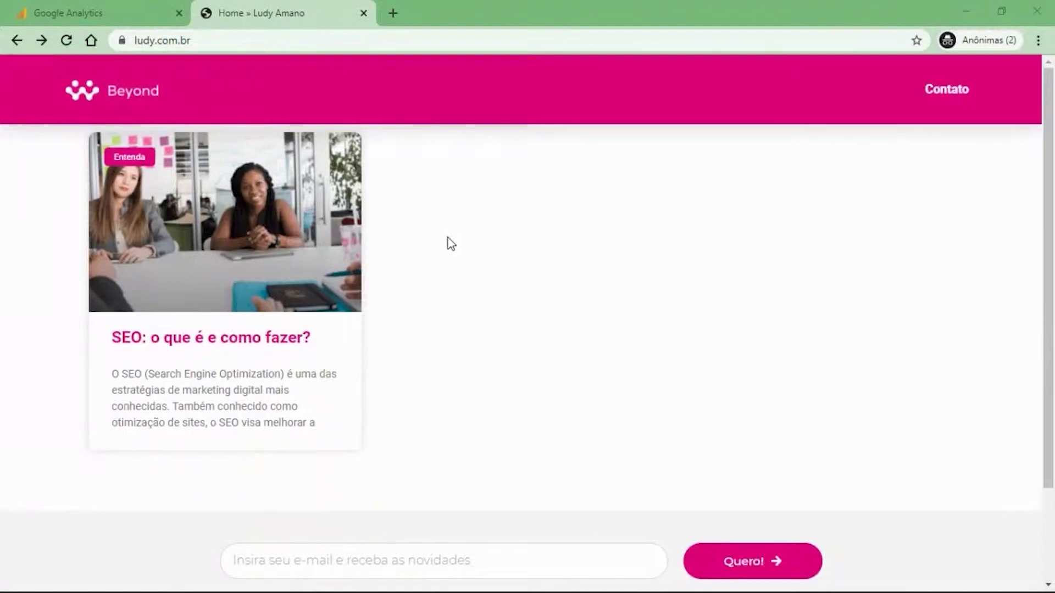
# Close the private window and log in to the site's WordPress admin at /wp-admin.
pyautogui.click(1027, 13)
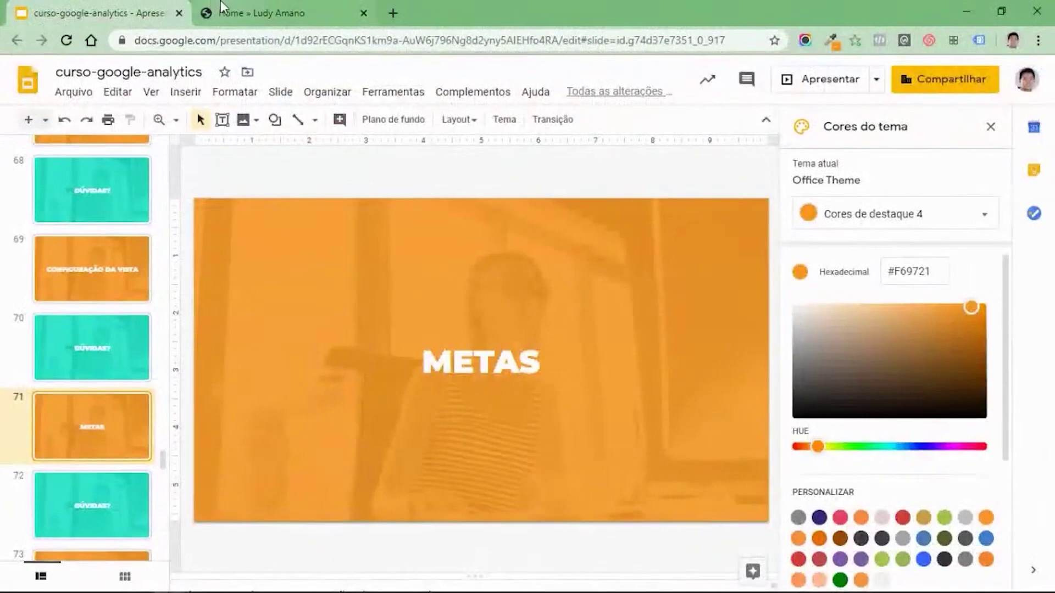
pyautogui.click(247, 13)
pyautogui.click(259, 39)
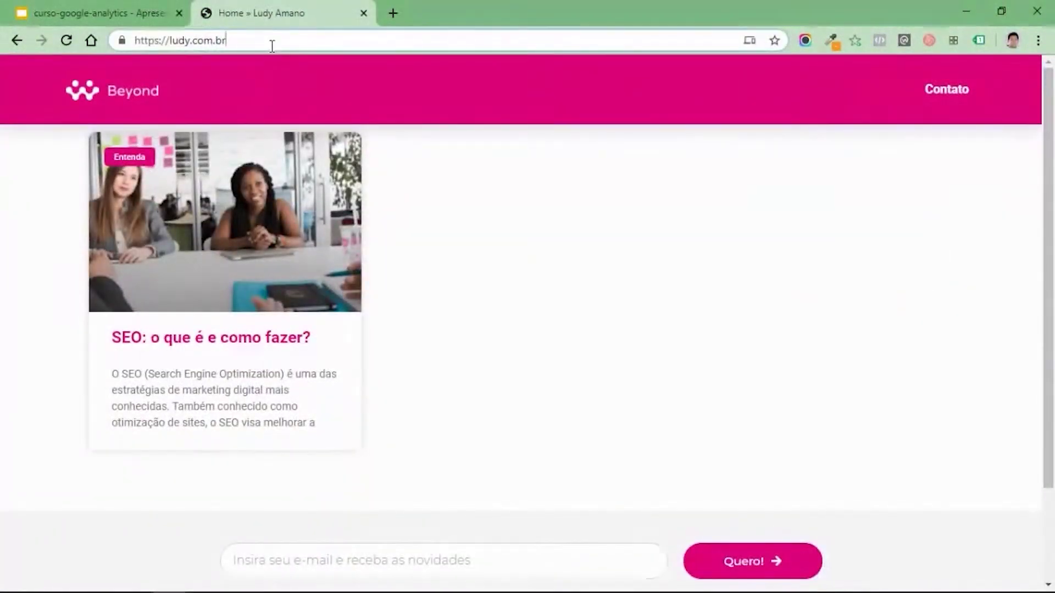
pyautogui.write('/wp-a')
pyautogui.press('Return')
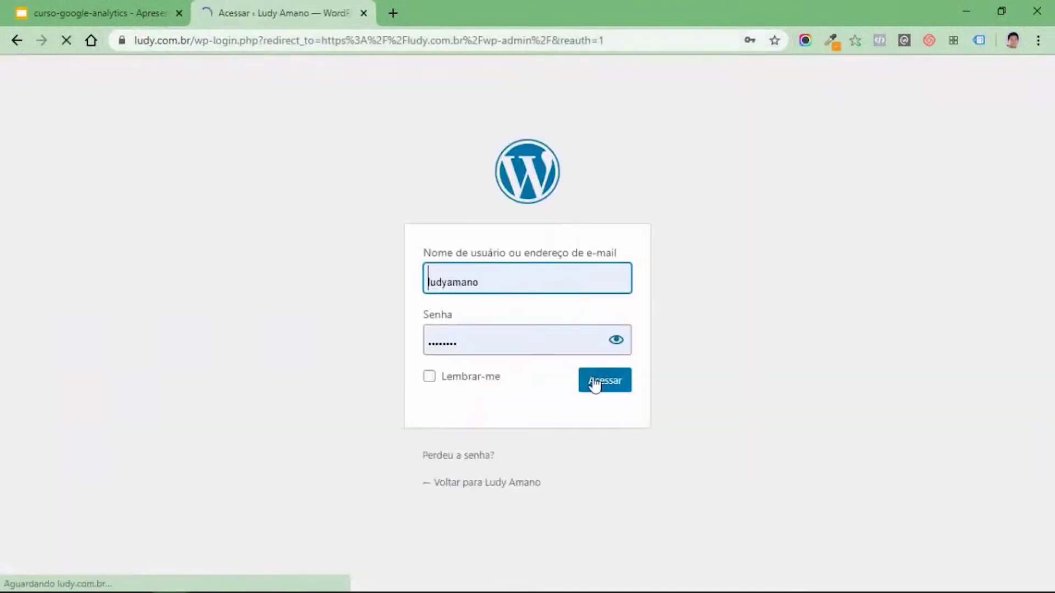
pyautogui.click(594, 381)
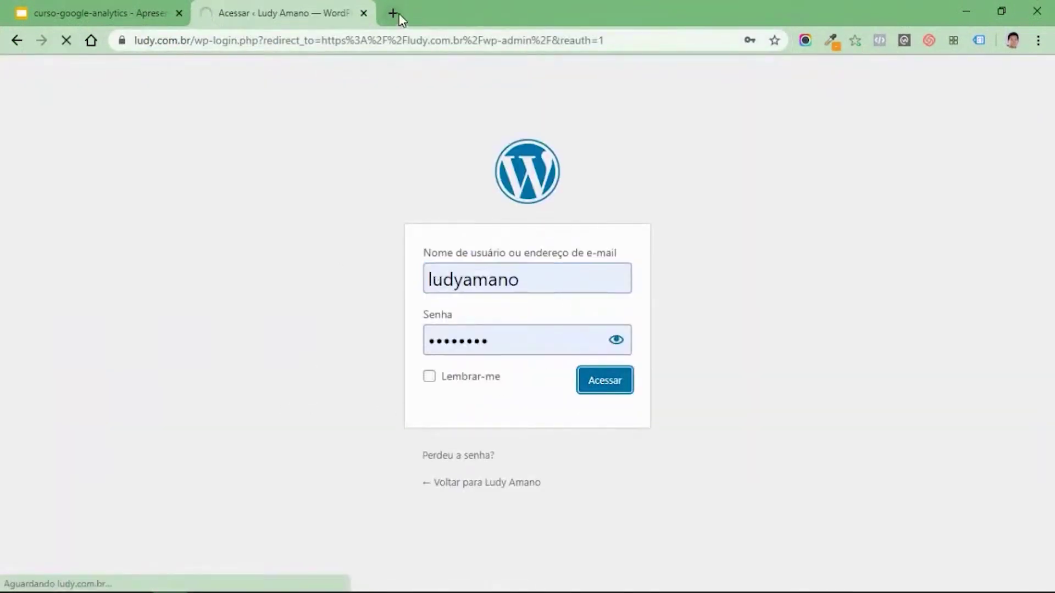
# Open the live ludy site homepage in a new browser tab.
pyautogui.click(393, 14)
pyautogui.write('ludy.com.br')
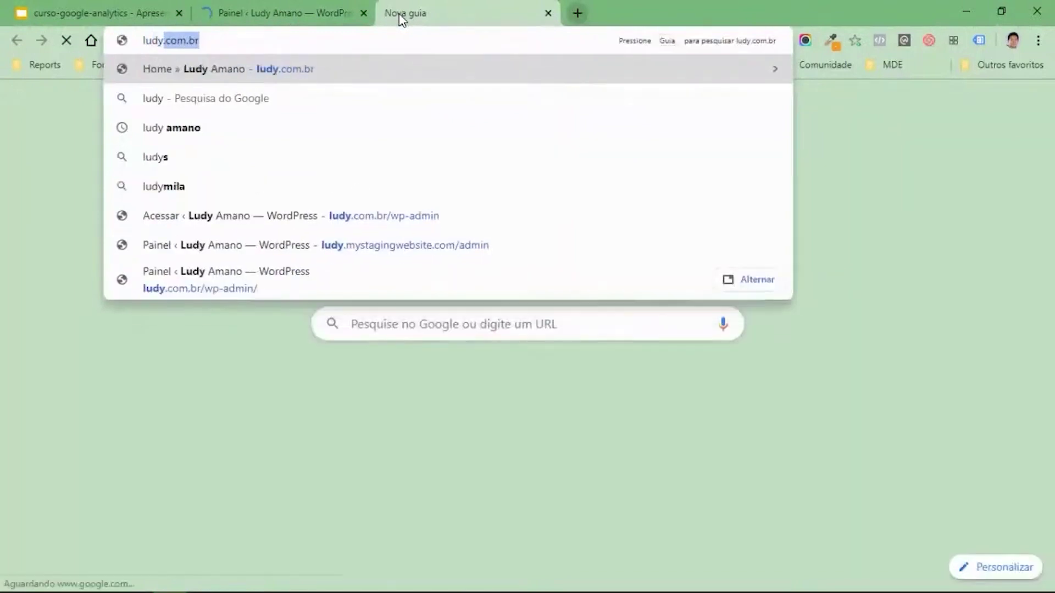
pyautogui.press('Return')
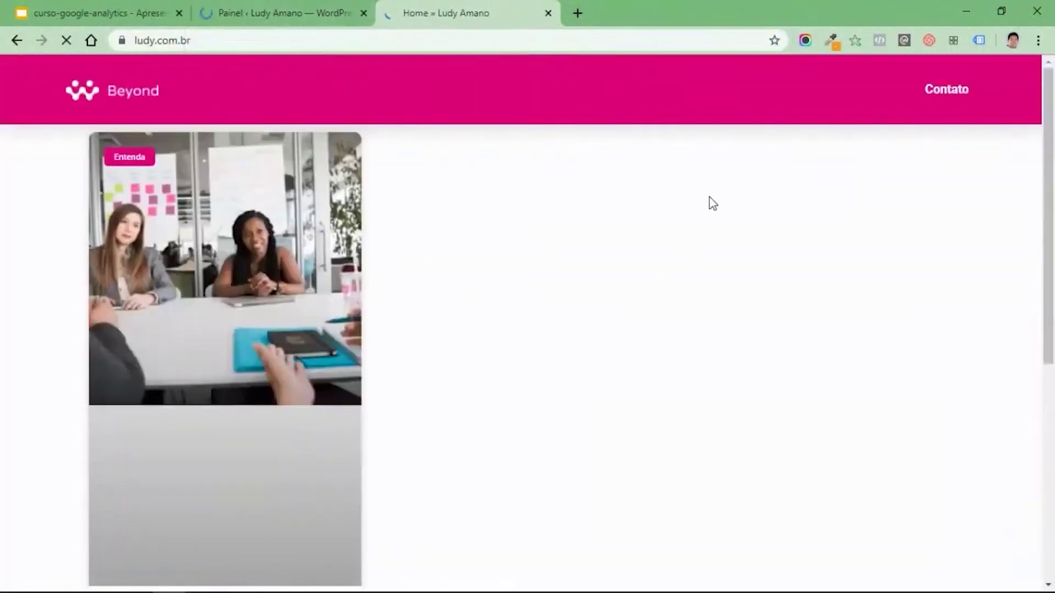
# Back in the dashboard, go to Aparência > Menus.
pyautogui.click(292, 11)
pyautogui.scroll(-3, 116, 388)
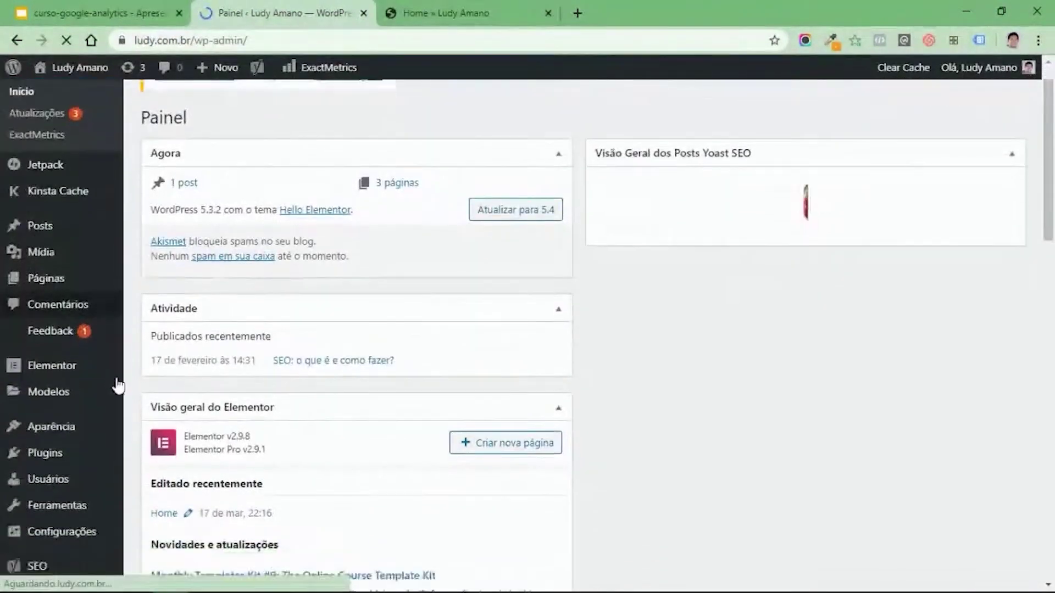
pyautogui.scroll(-3, 126, 389)
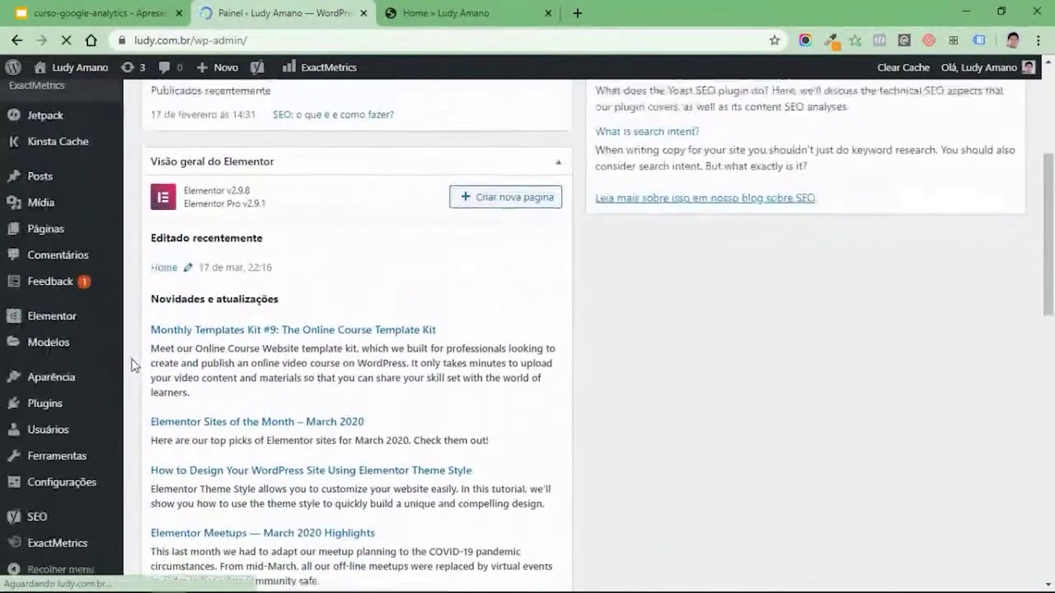
pyautogui.moveTo(51, 381)
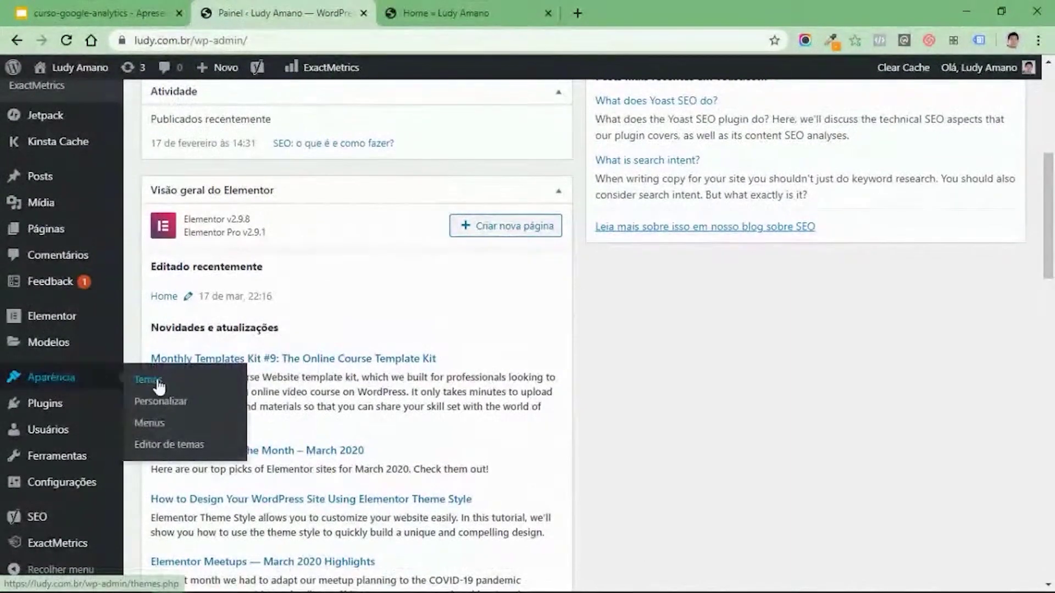
pyautogui.click(156, 423)
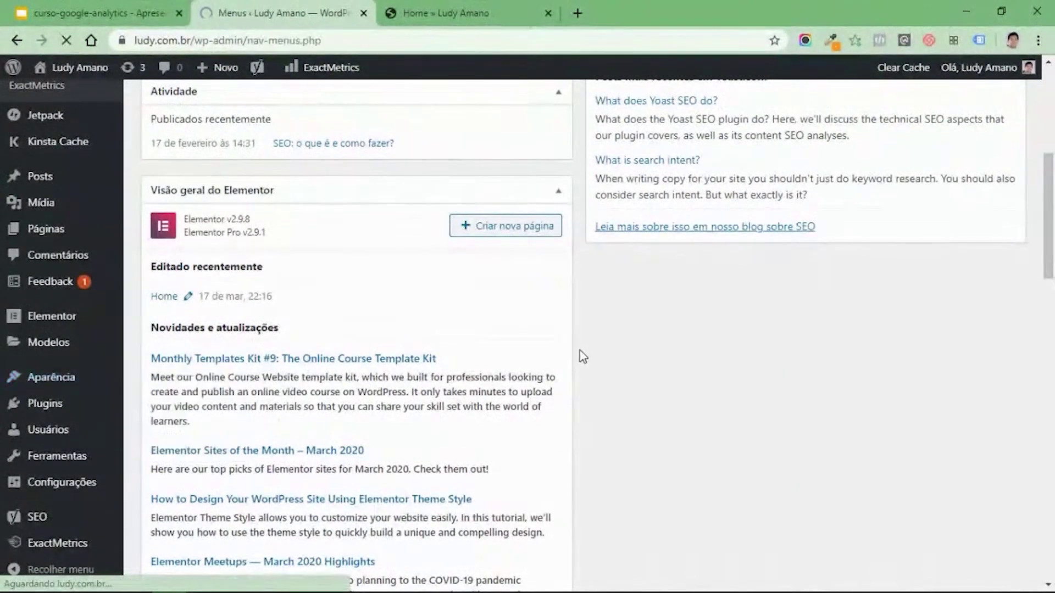
# Fill in a custom link with a tel: URL and the phone number as link text.
pyautogui.scroll(-2, 574, 365)
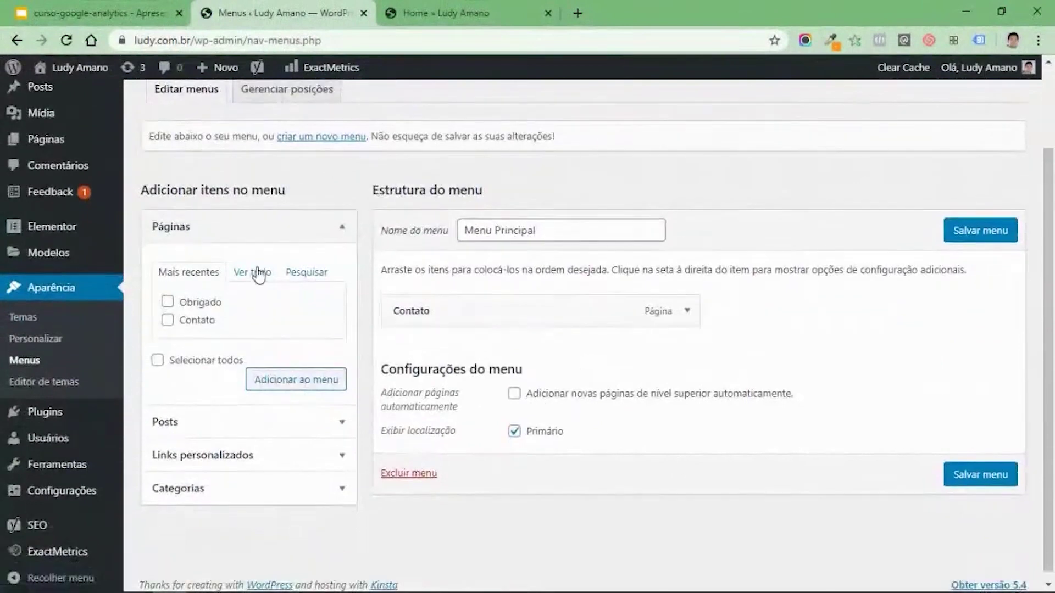
pyautogui.click(303, 244)
pyautogui.click(294, 294)
pyautogui.click(275, 344)
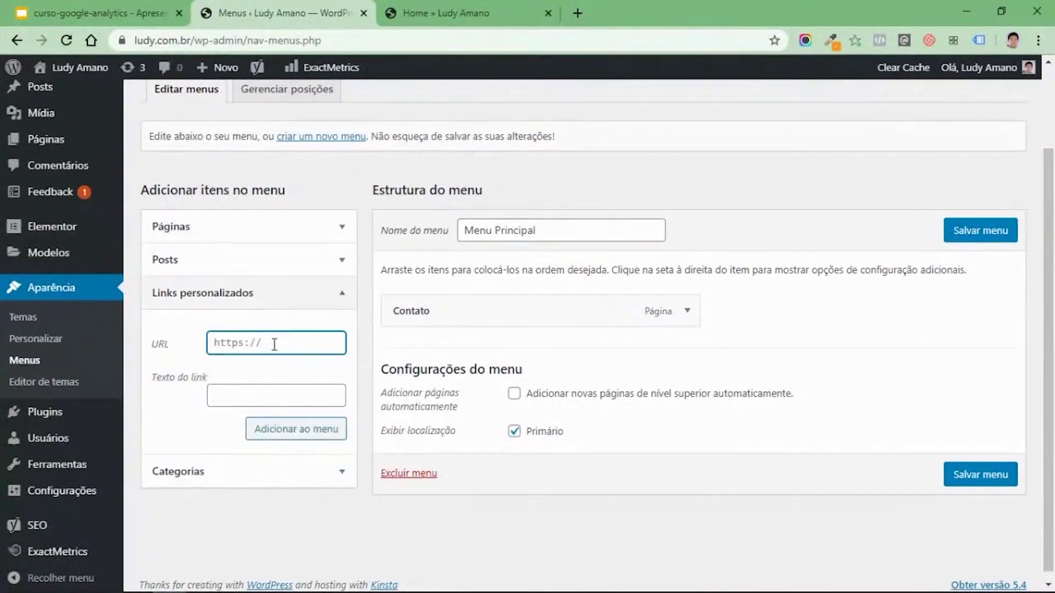
pyautogui.write('tel:')
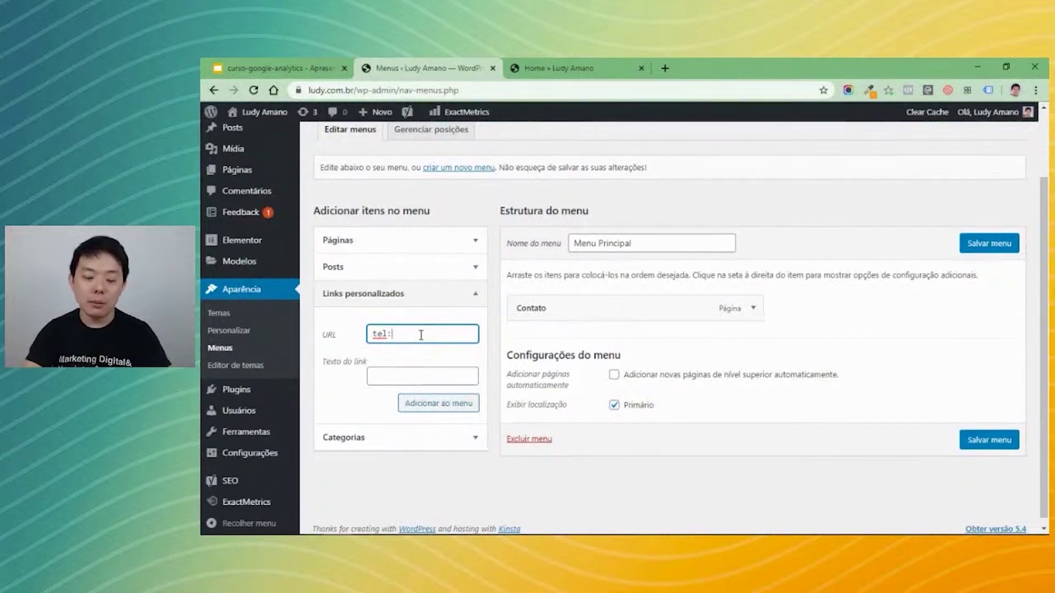
pyautogui.write('11')
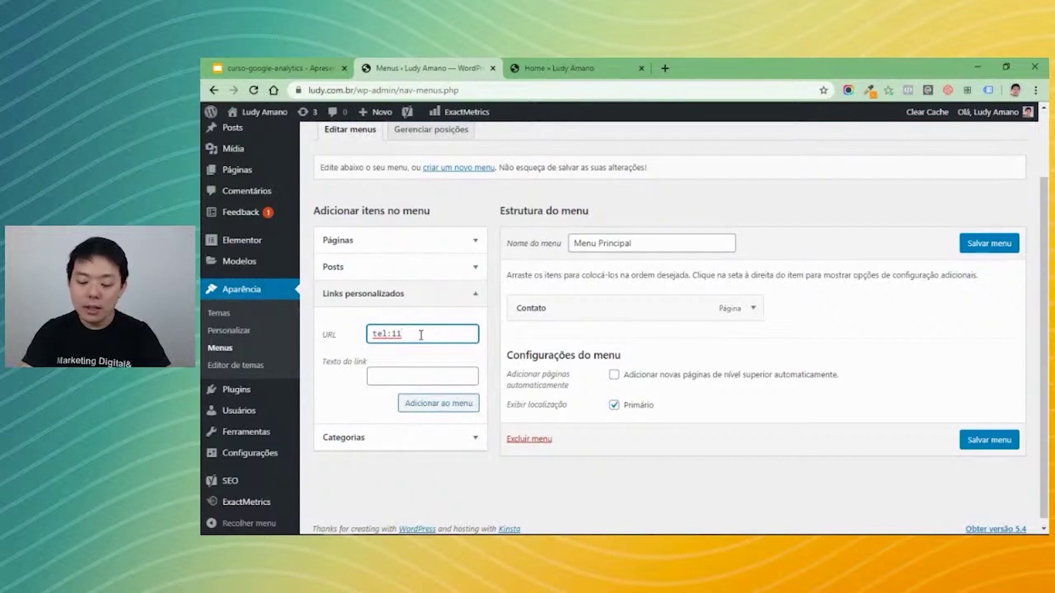
pyautogui.write('999999999')
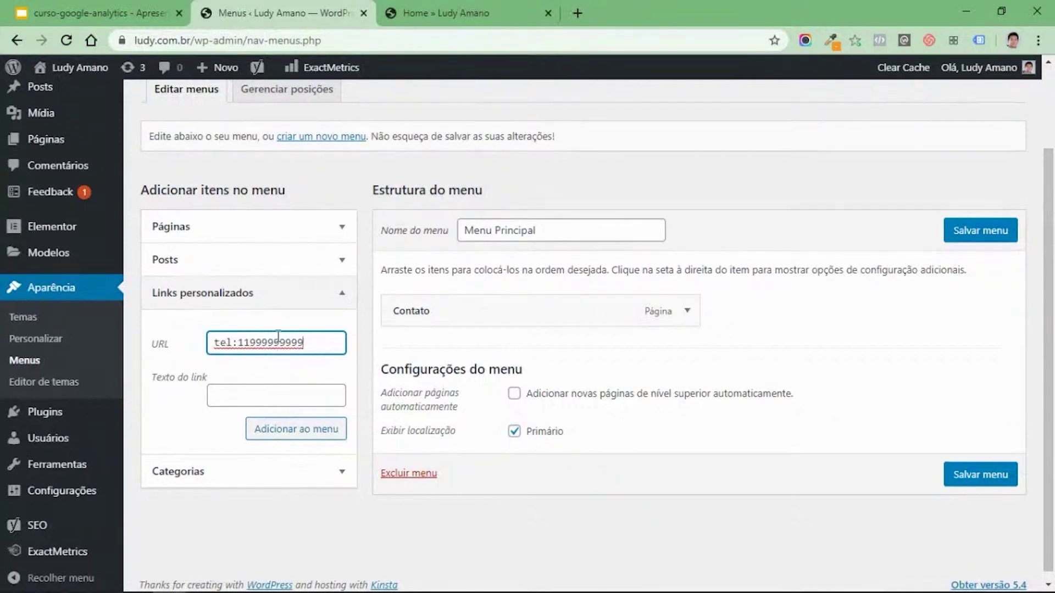
pyautogui.click(284, 396)
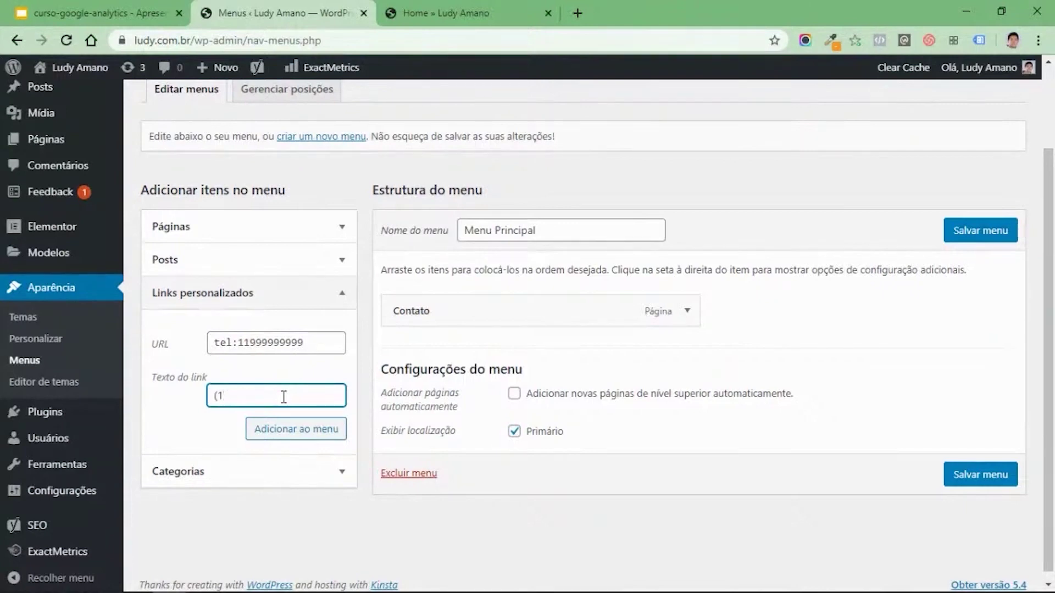
pyautogui.write('(11) 0')
pyautogui.press('BackSpace')
pyautogui.write('99999-9999')
# Add the phone link to Menu Principal, move it above Contato, and save the menu.
pyautogui.click(297, 437)
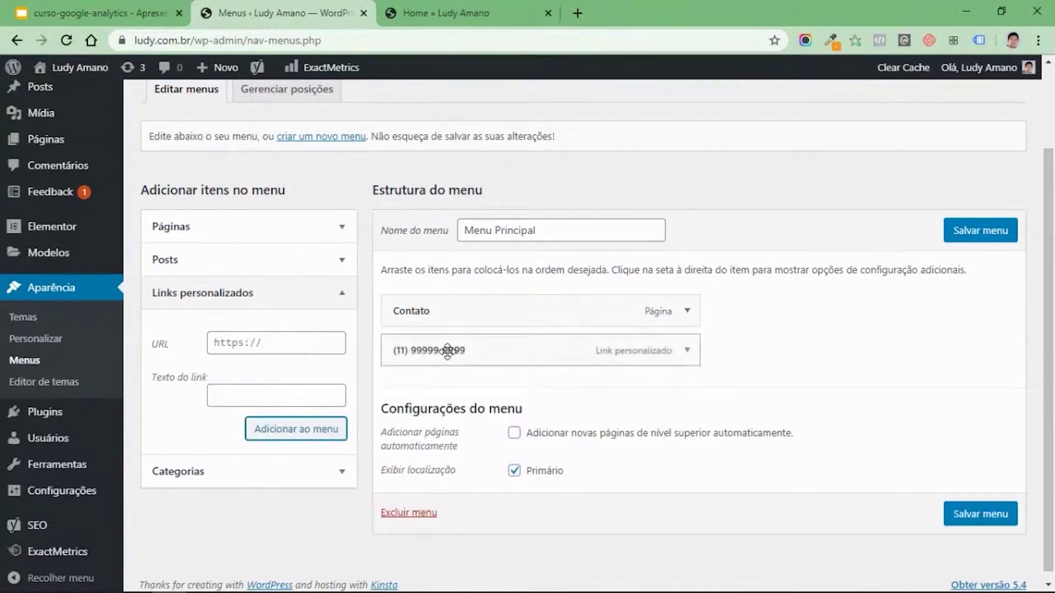
pyautogui.moveTo(446, 349); pyautogui.dragTo(427, 301)
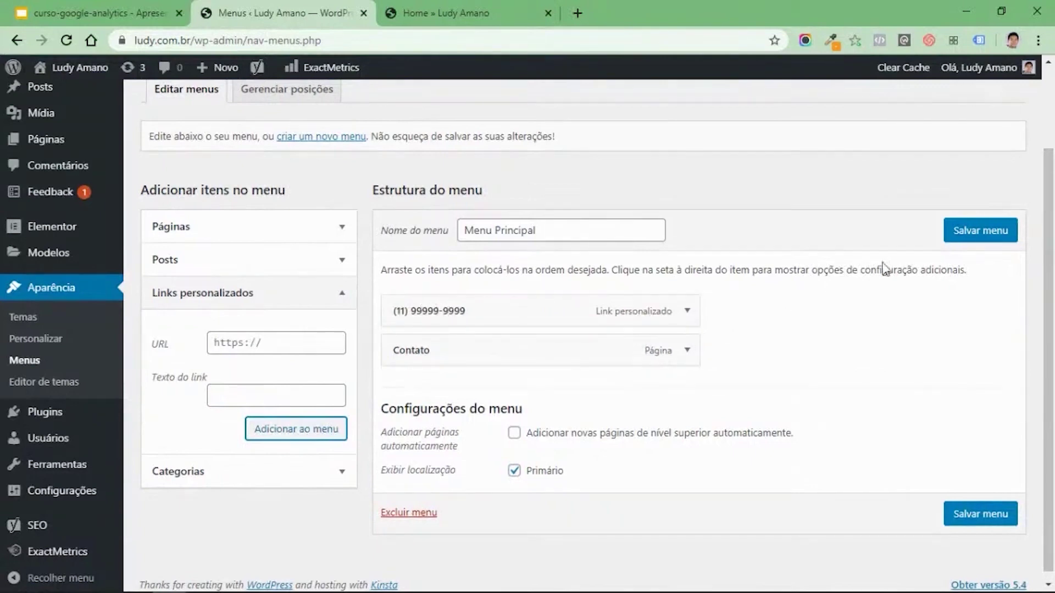
pyautogui.click(974, 231)
# Reload the live homepage and check that the header phone link opens a 'Ligar usando' call prompt.
pyautogui.click(464, 15)
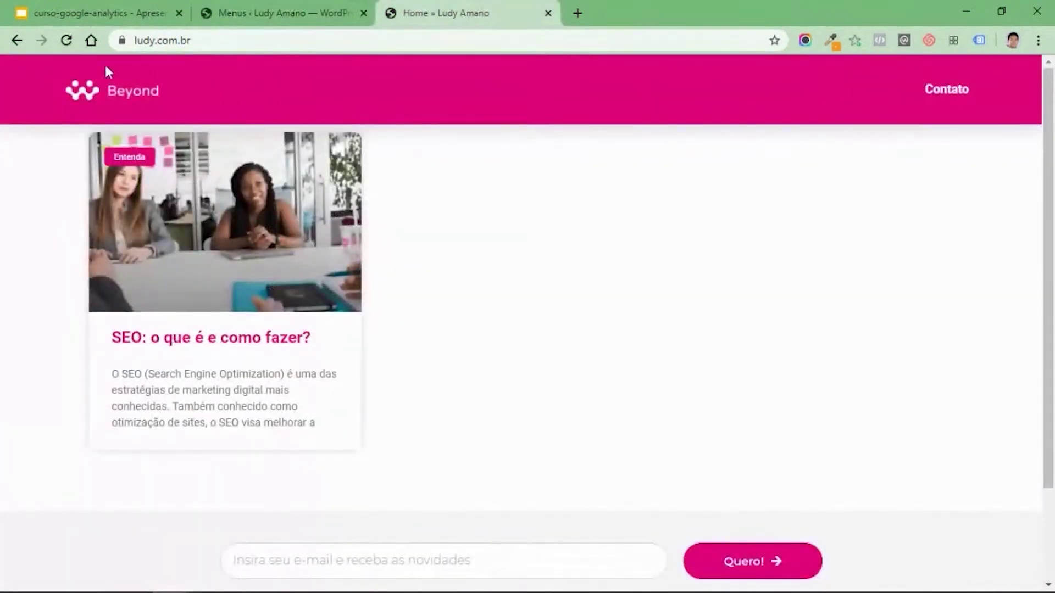
pyautogui.click(60, 39)
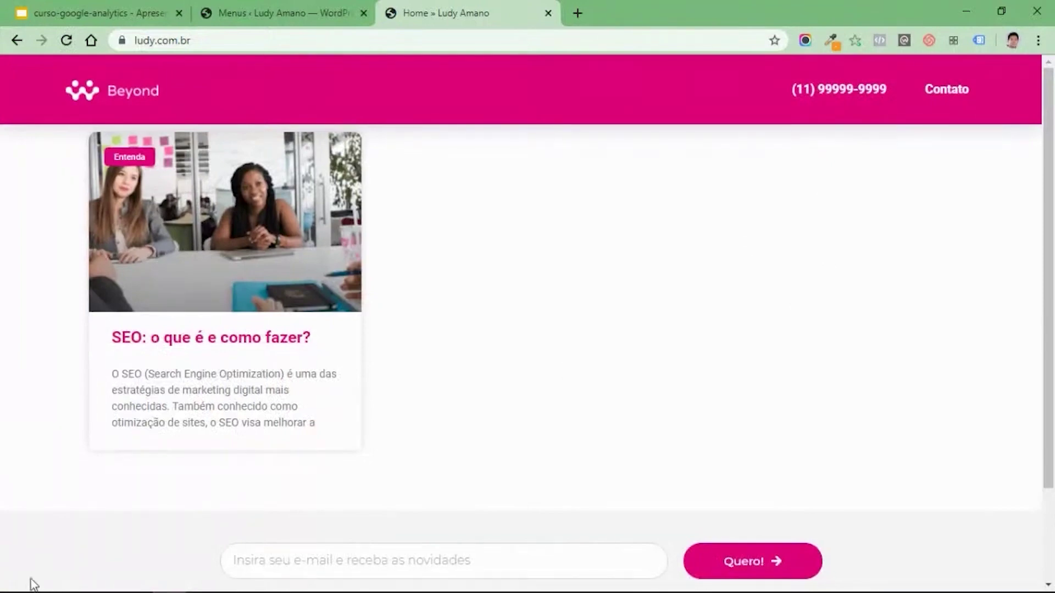
pyautogui.click(839, 99)
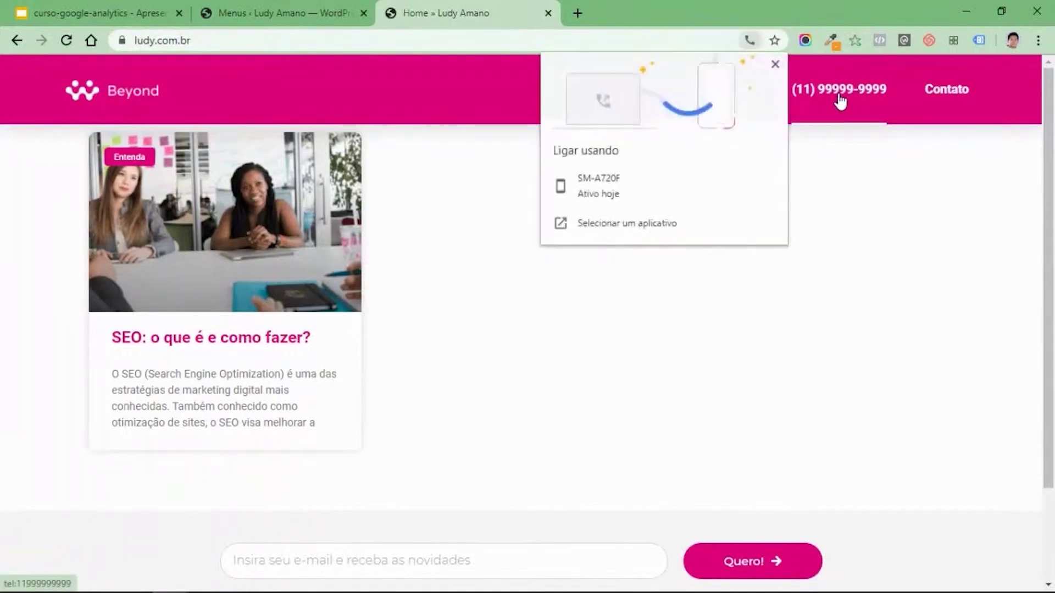
pyautogui.click(775, 65)
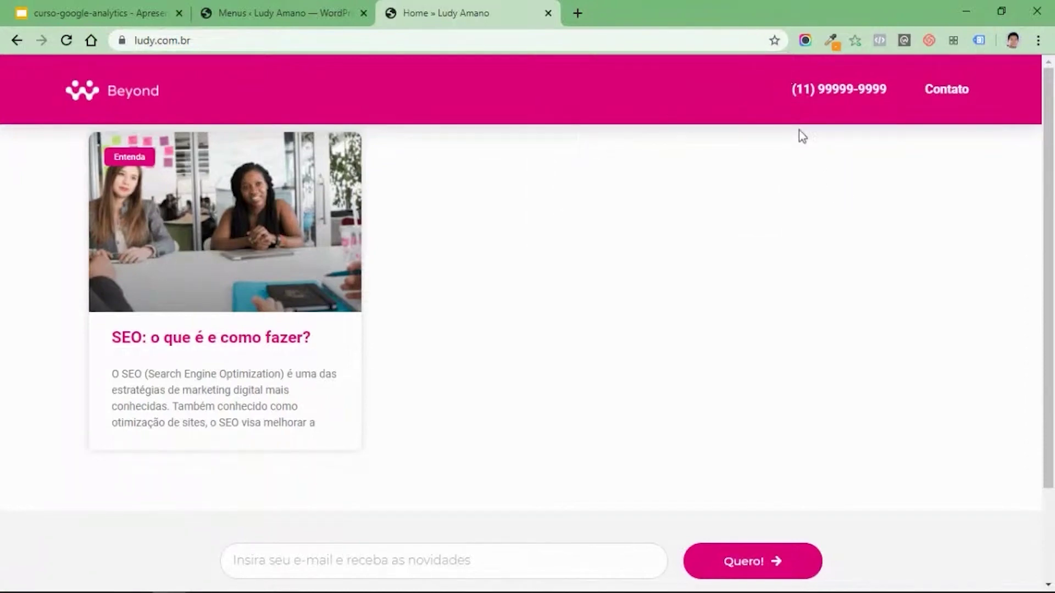
pyautogui.click(837, 99)
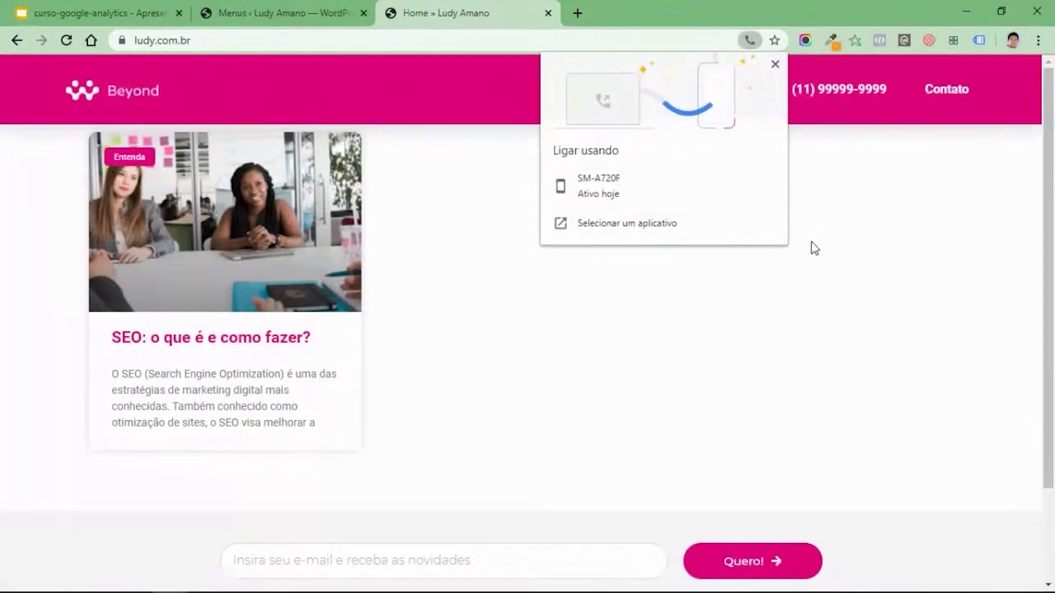
pyautogui.click(847, 218)
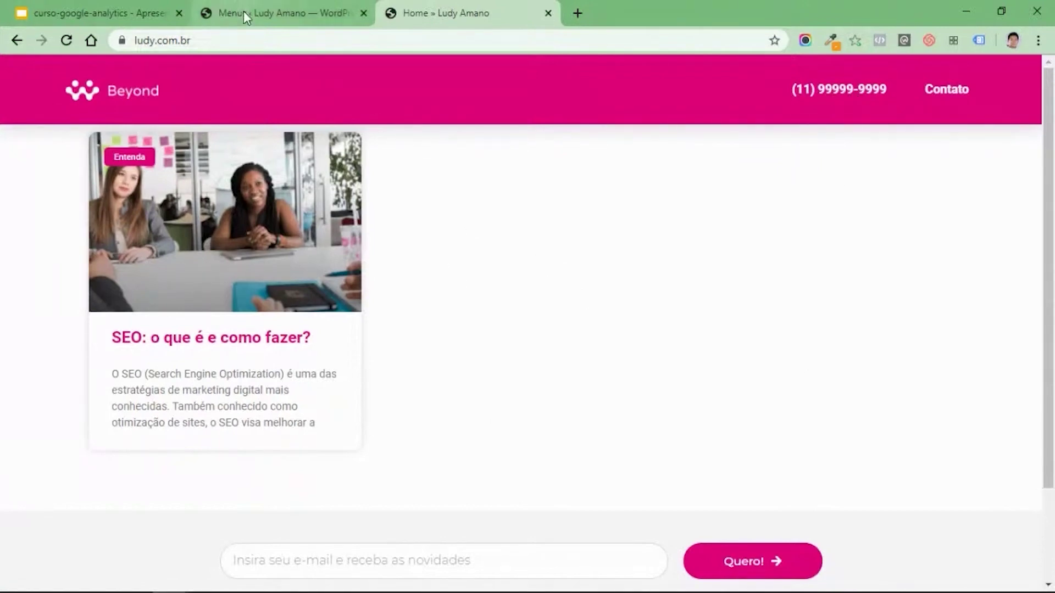
# Check the newsletter field on the live homepage, then return to the WordPress Menus page.
pyautogui.click(218, 16)
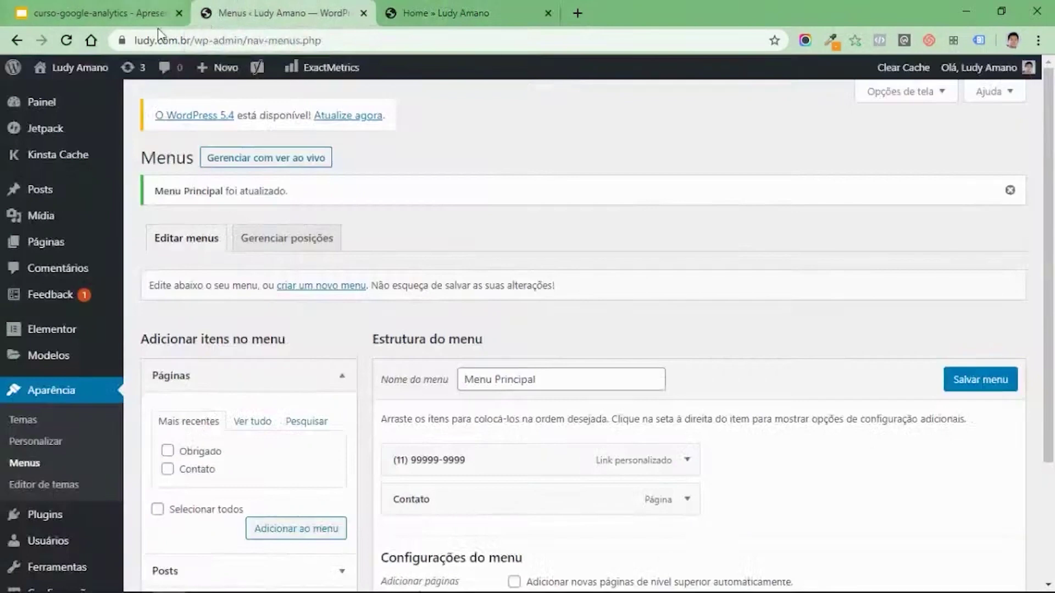
pyautogui.scroll(-2, 368, 275)
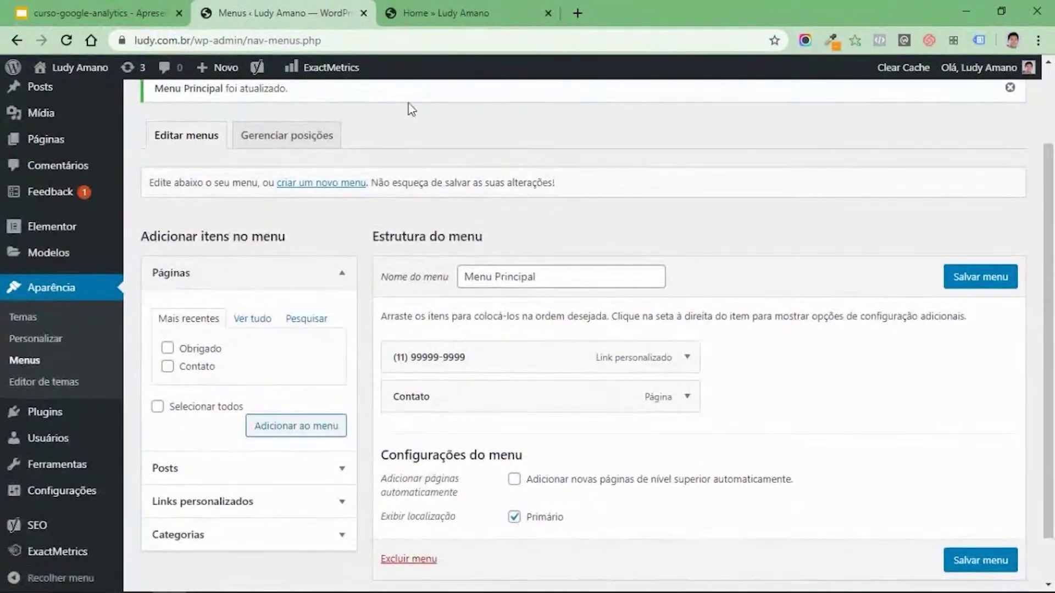
pyautogui.click(448, 11)
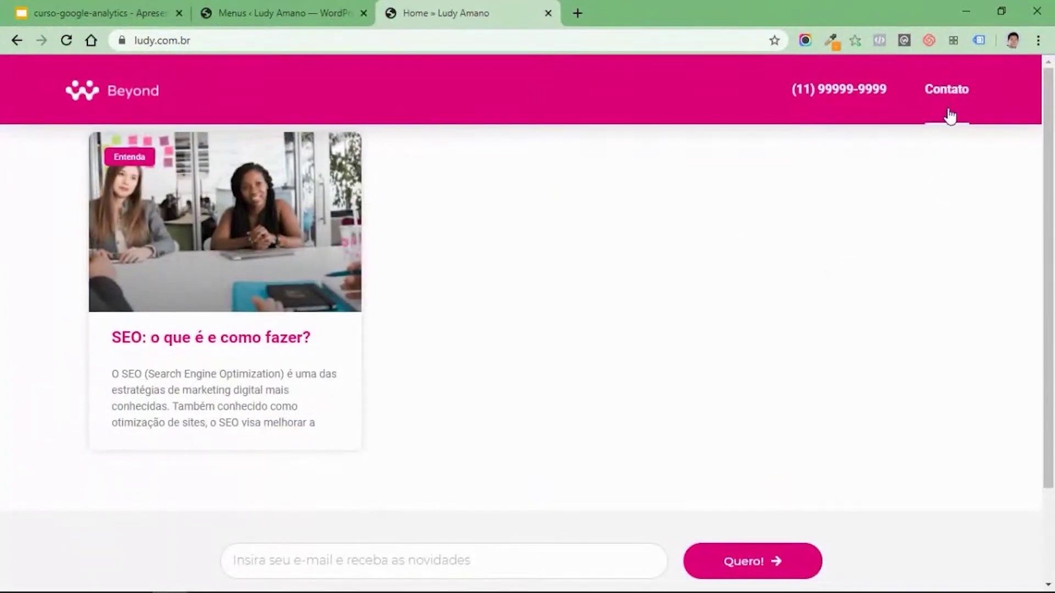
pyautogui.scroll(-3, 767, 370)
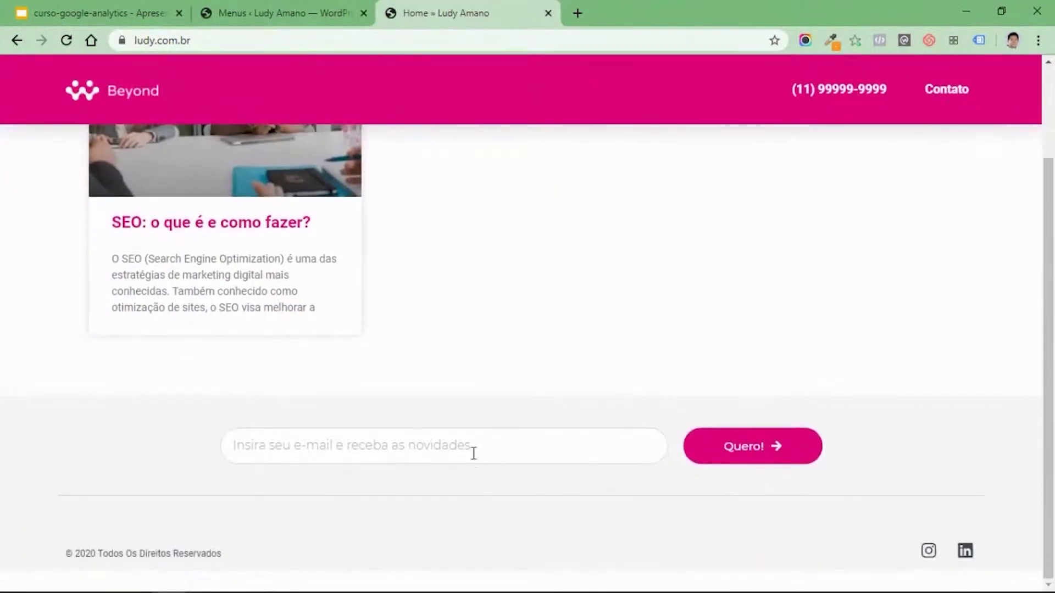
pyautogui.click(502, 446)
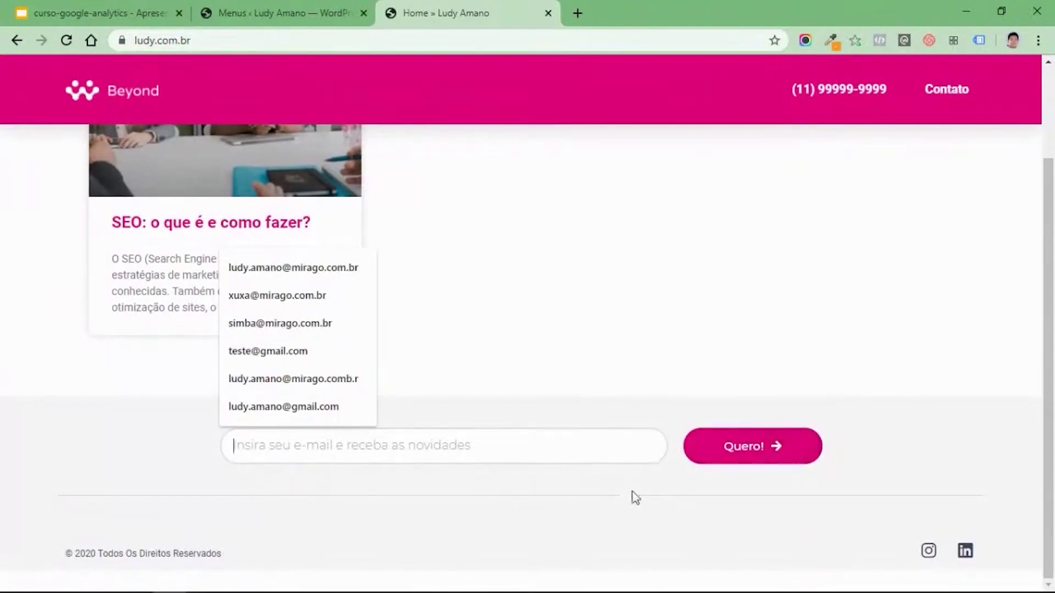
pyautogui.click(283, 13)
pyautogui.scroll(-2, 220, 330)
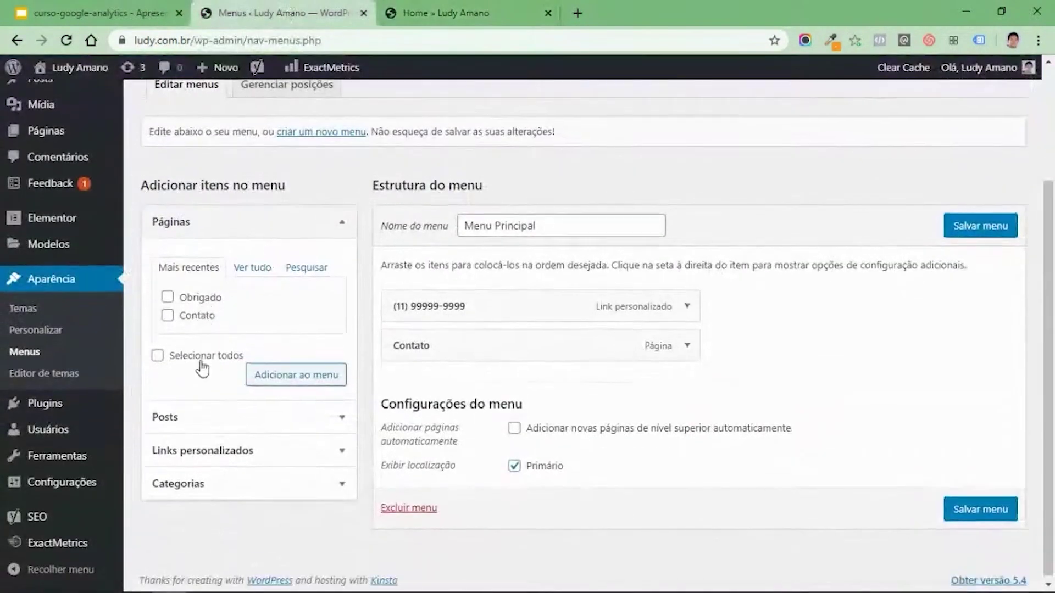
pyautogui.moveTo(66, 243)
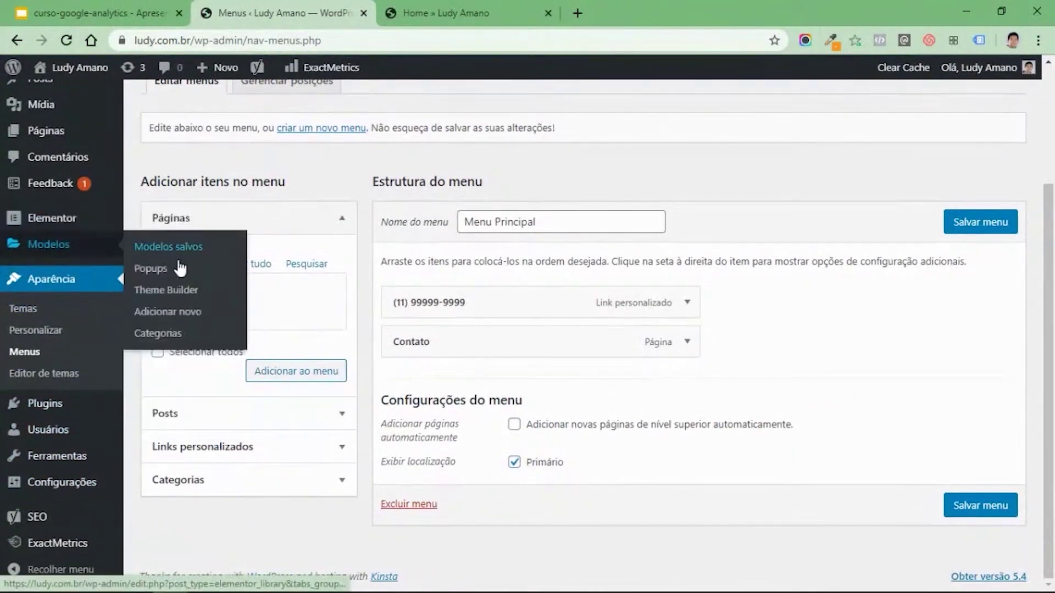
# In Modelos > Theme Builder, filter to Footer and edit the Footer template with Elementor.
pyautogui.click(167, 291)
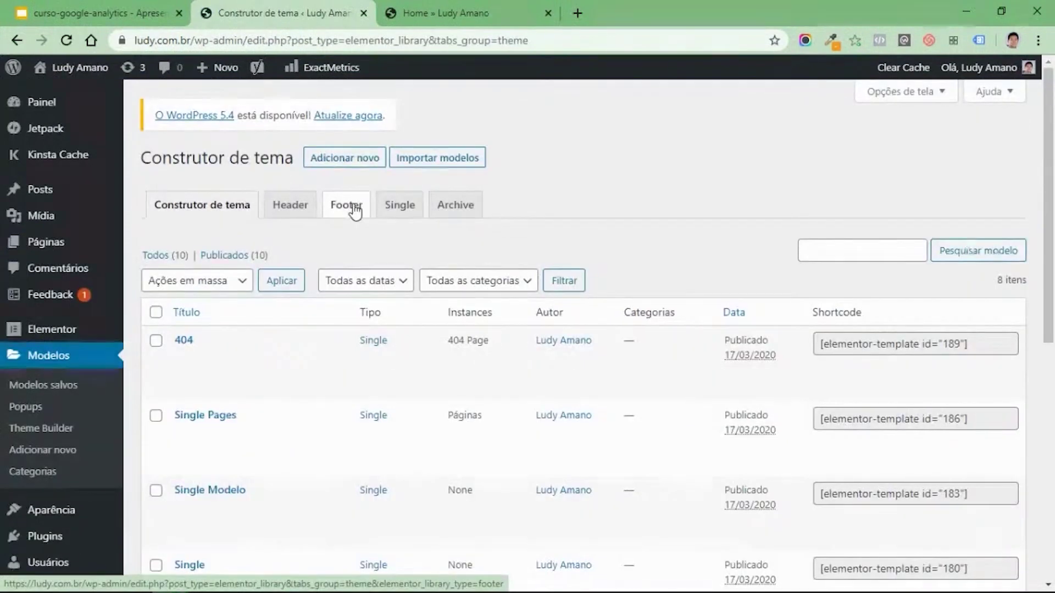
pyautogui.click(354, 209)
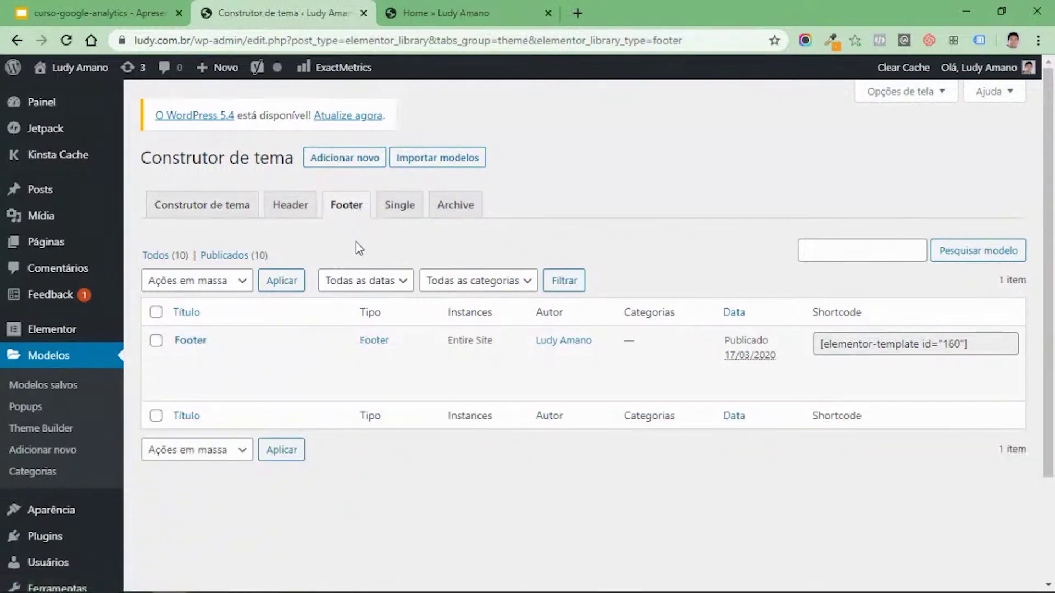
pyautogui.moveTo(226, 380)
pyautogui.click(280, 379)
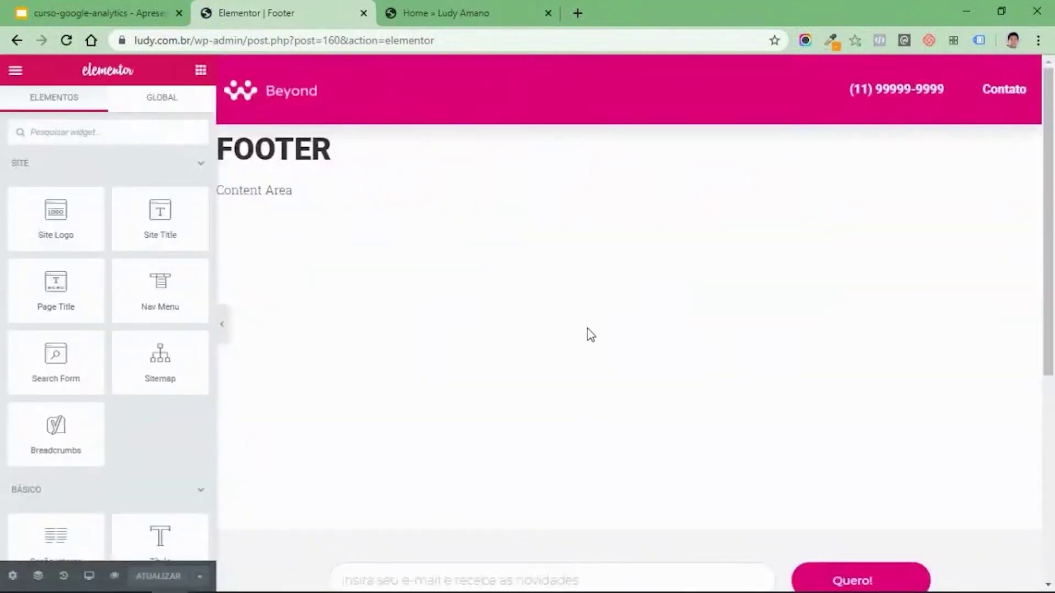
# Select the footer newsletter form and add Redirect as an after-submit action.
pyautogui.scroll(-3, 588, 335)
pyautogui.scroll(-3, 589, 337)
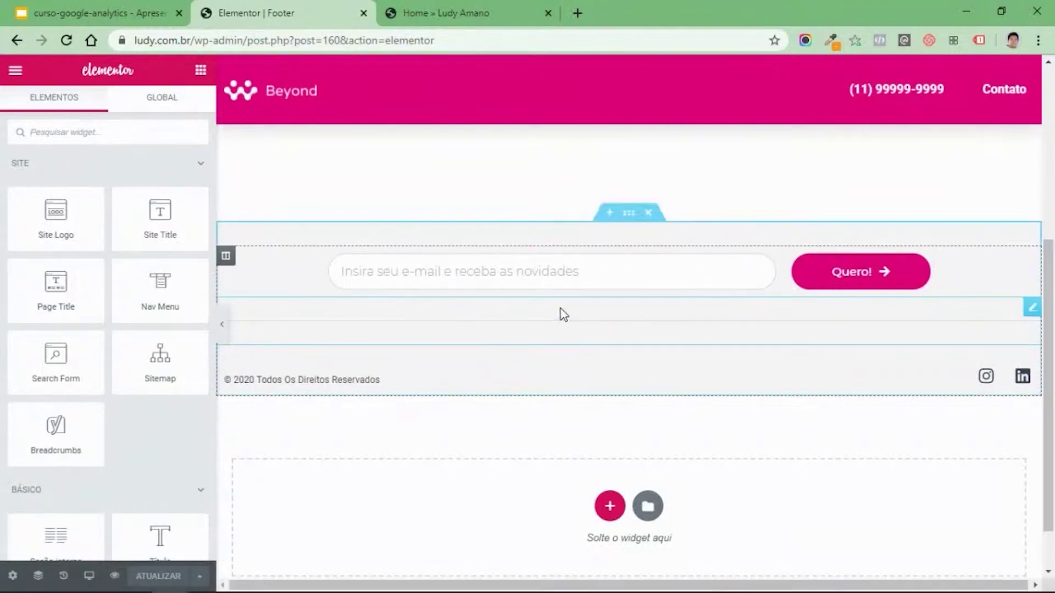
pyautogui.click(556, 270)
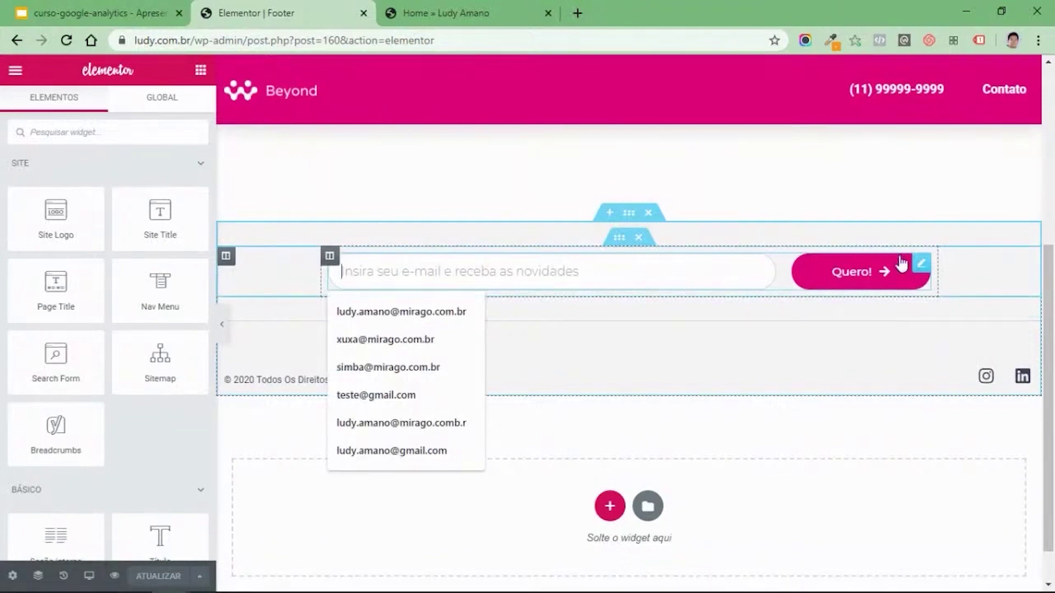
pyautogui.click(901, 264)
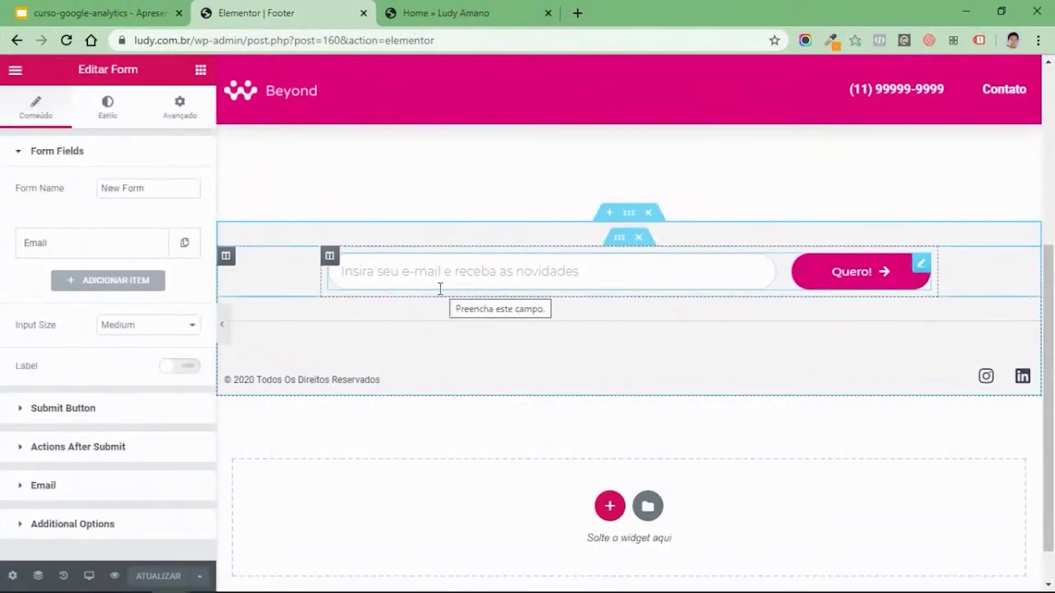
pyautogui.scroll(-1, 73, 329)
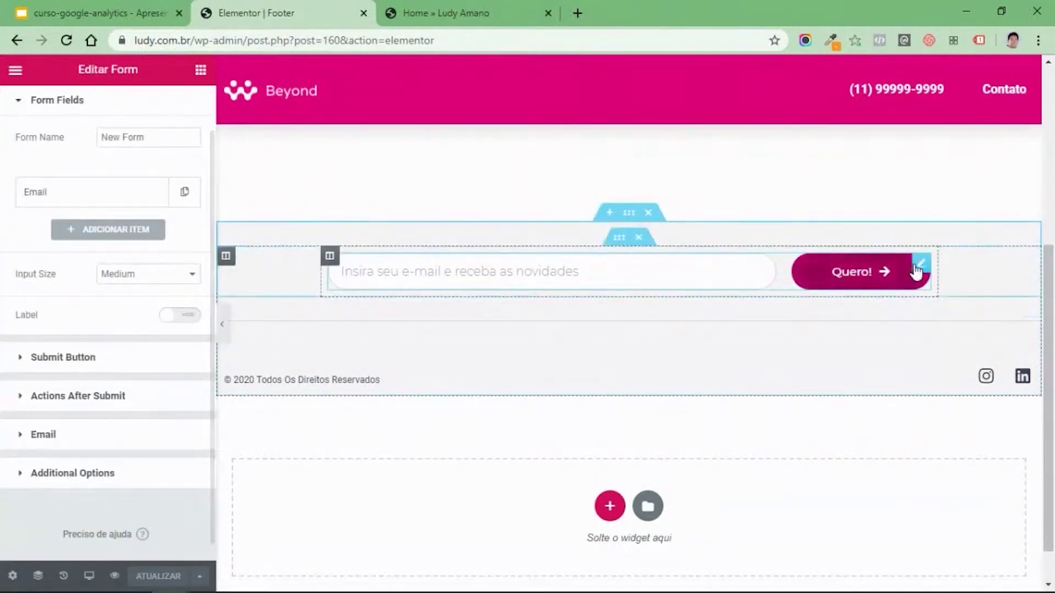
pyautogui.click(93, 398)
pyautogui.click(93, 283)
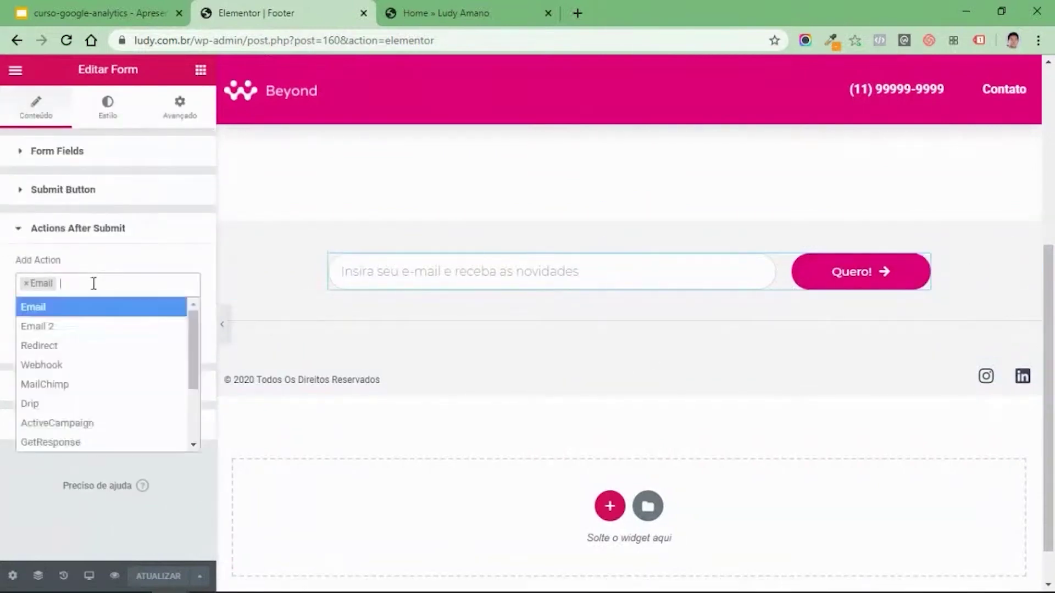
pyautogui.click(87, 354)
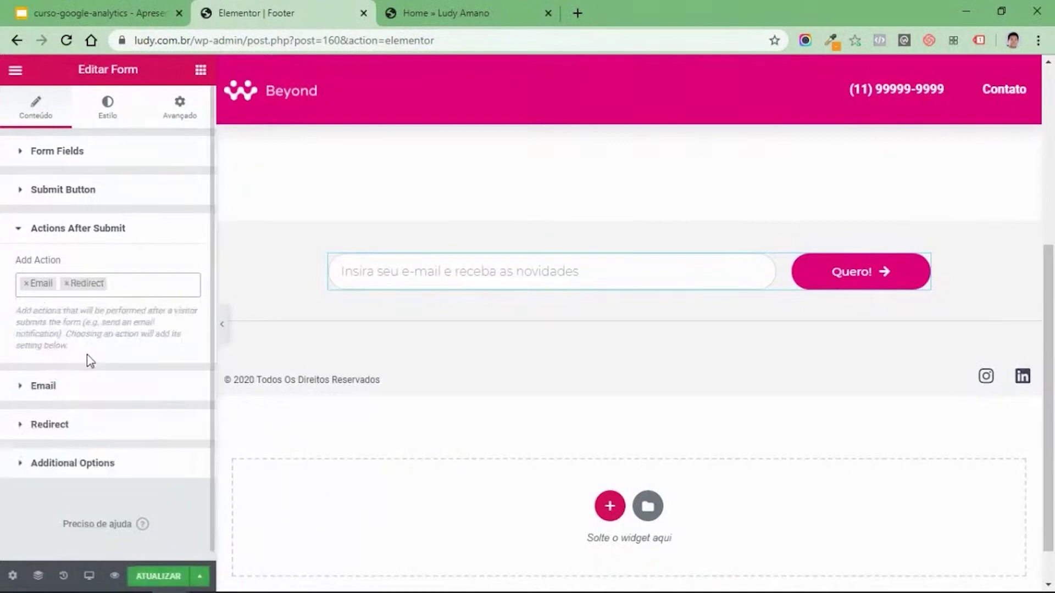
pyautogui.click(37, 424)
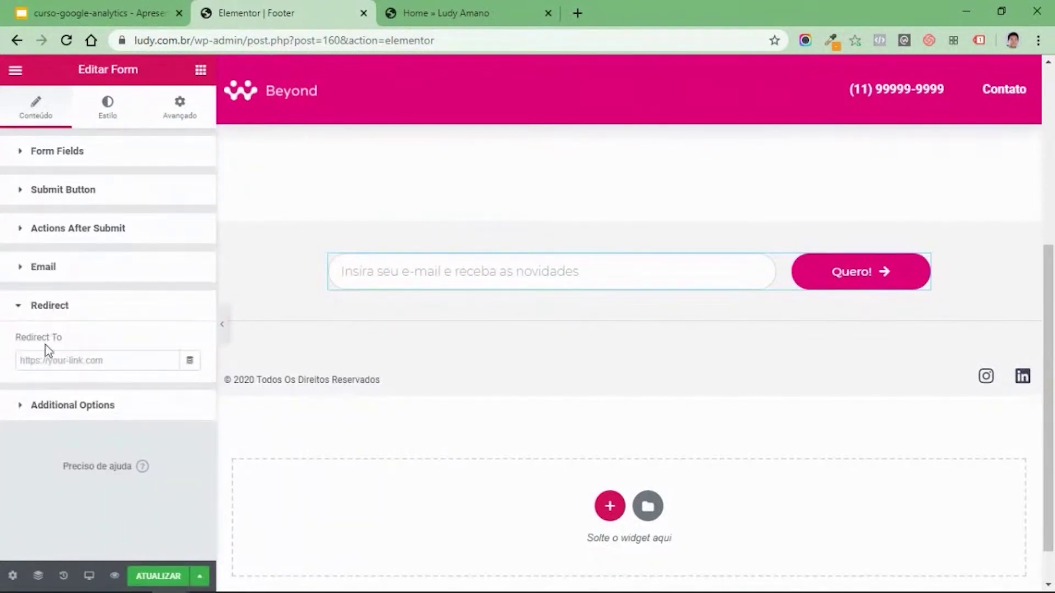
pyautogui.moveTo(195, 36); pyautogui.dragTo(116, 49)
pyautogui.hotkey('ctrl', 'c')
pyautogui.click(69, 360)
pyautogui.hotkey('ctrl', 'v')
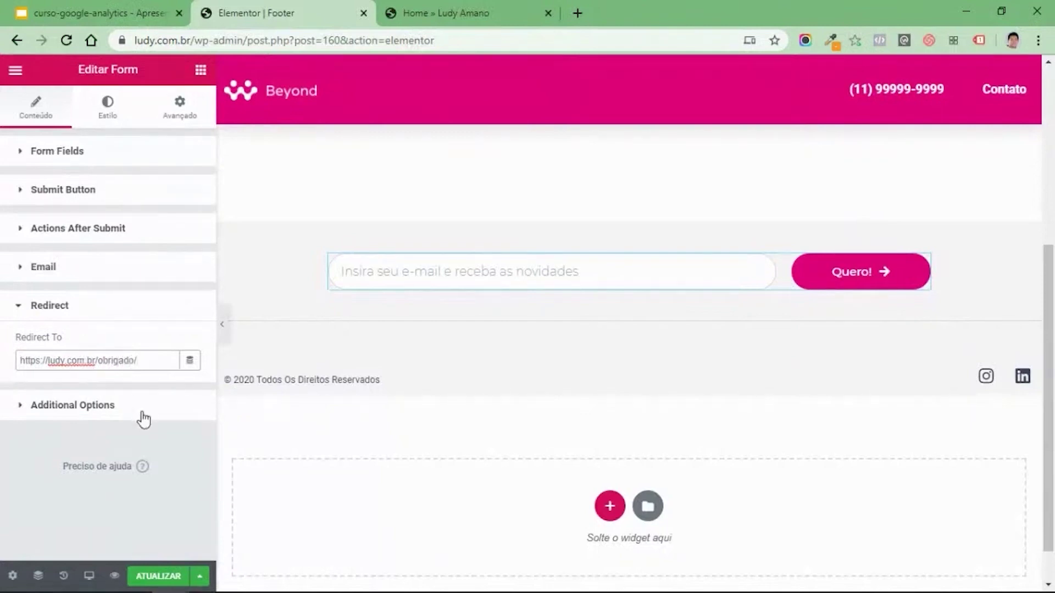
pyautogui.click(160, 577)
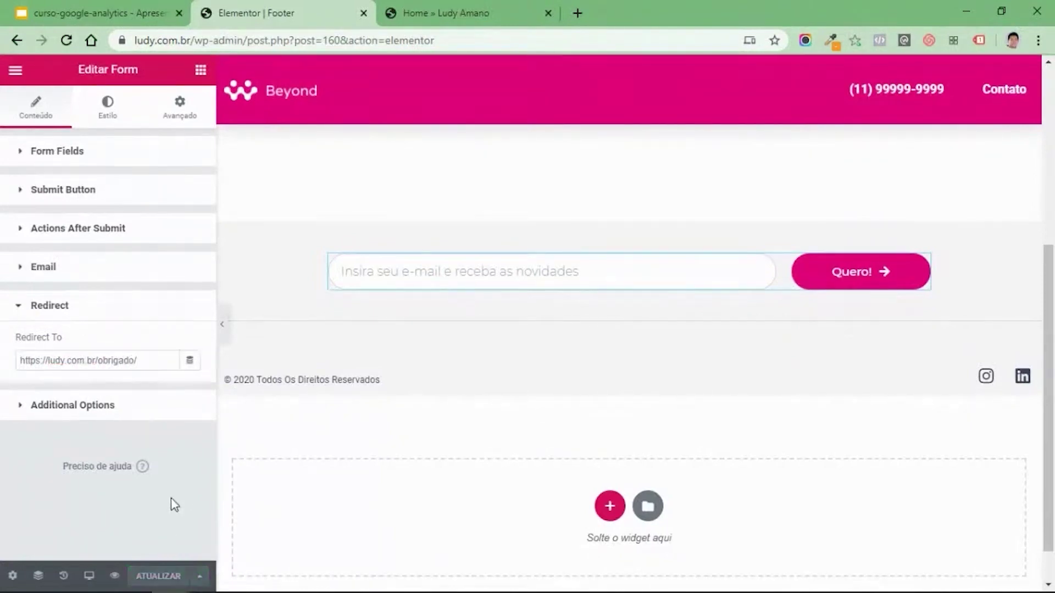
# Reload the live homepage, then exit Elementor to the dashboard's Páginas list.
pyautogui.click(494, 8)
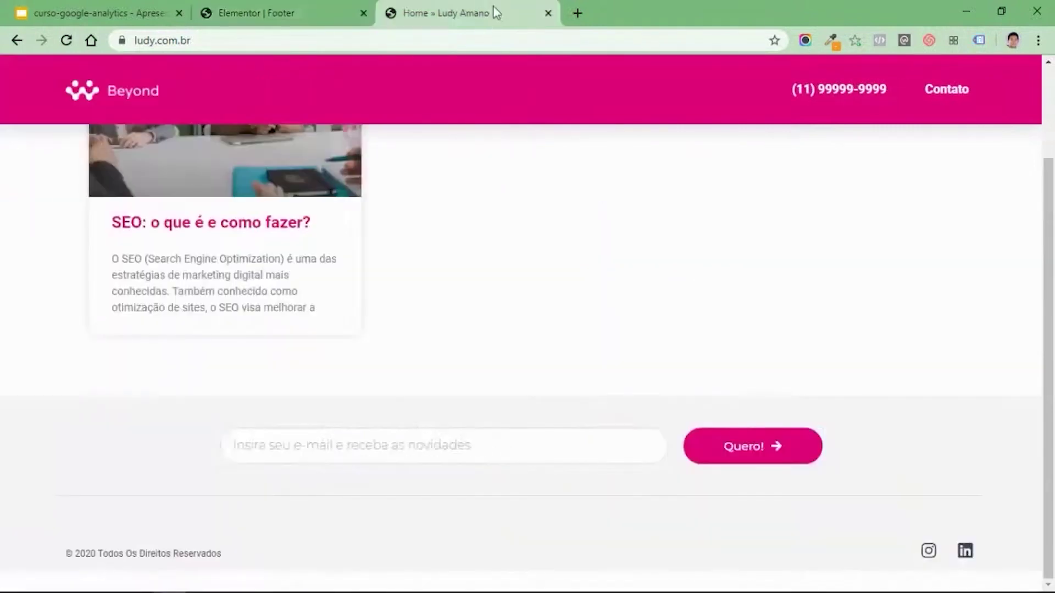
pyautogui.click(66, 40)
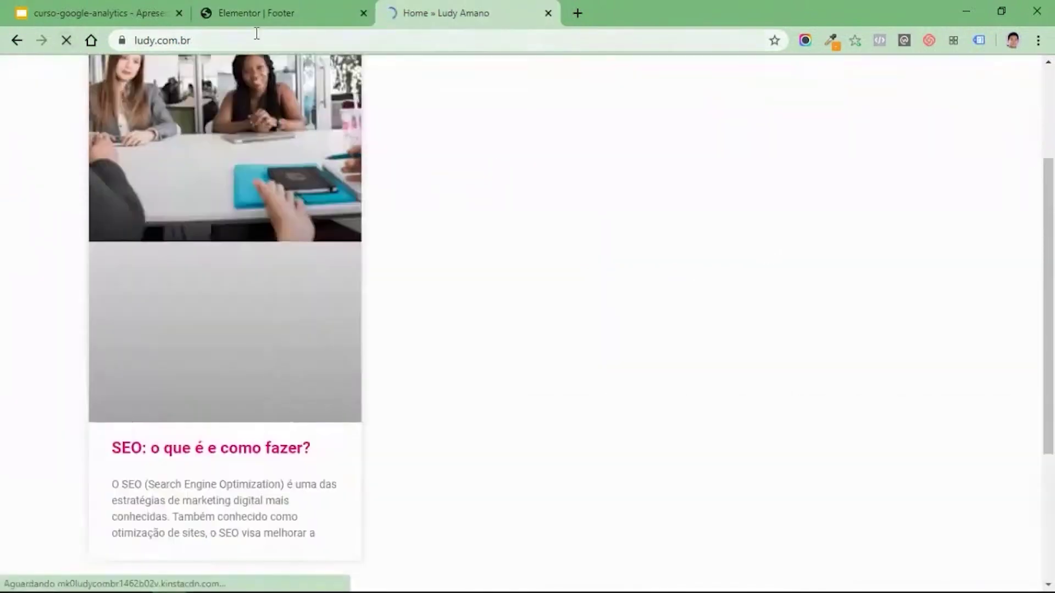
pyautogui.click(255, 15)
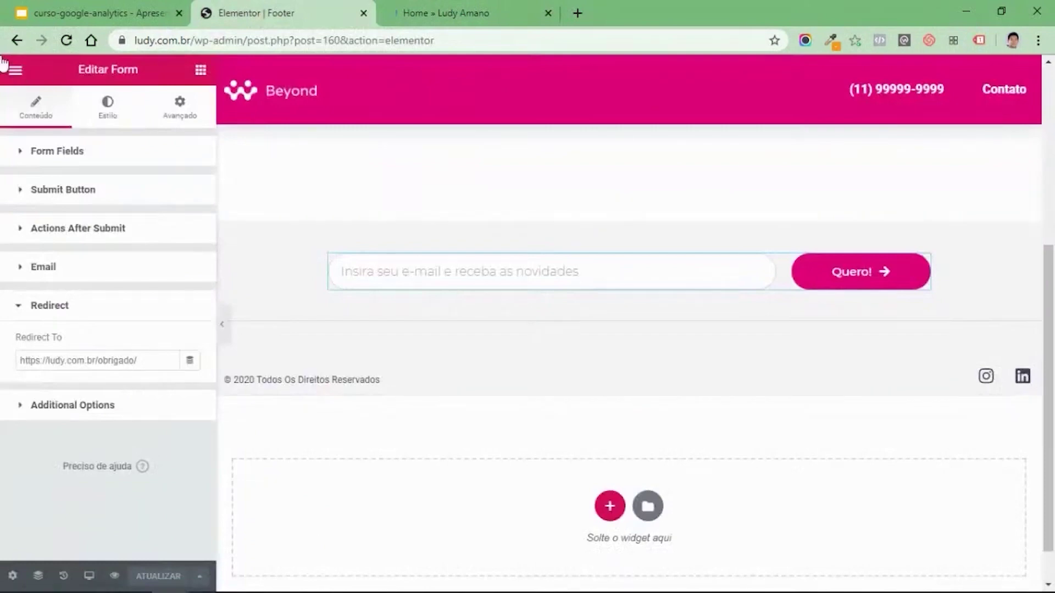
pyautogui.click(15, 70)
pyautogui.click(121, 514)
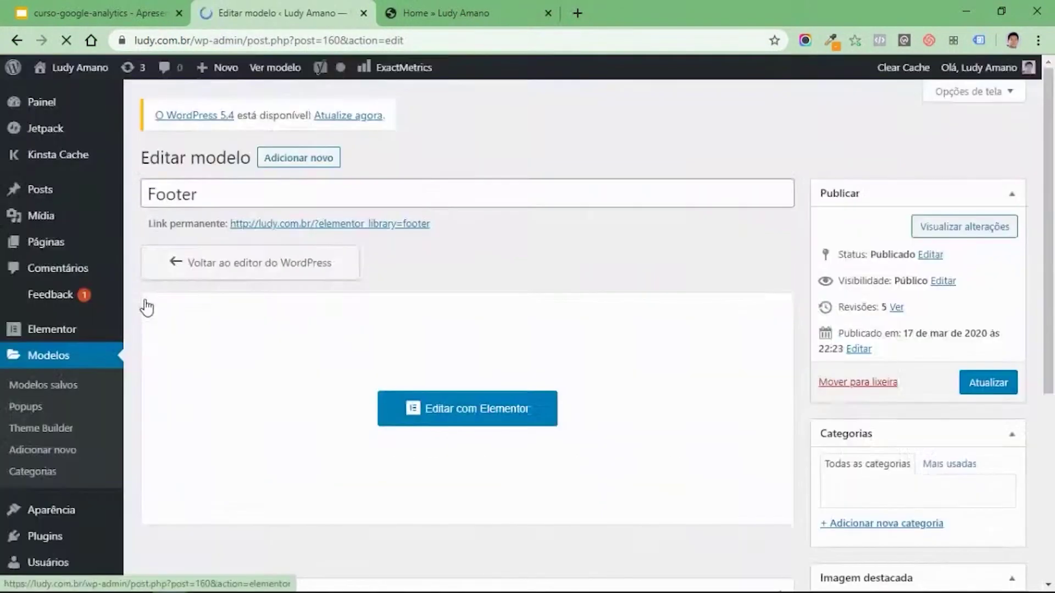
pyautogui.click(49, 243)
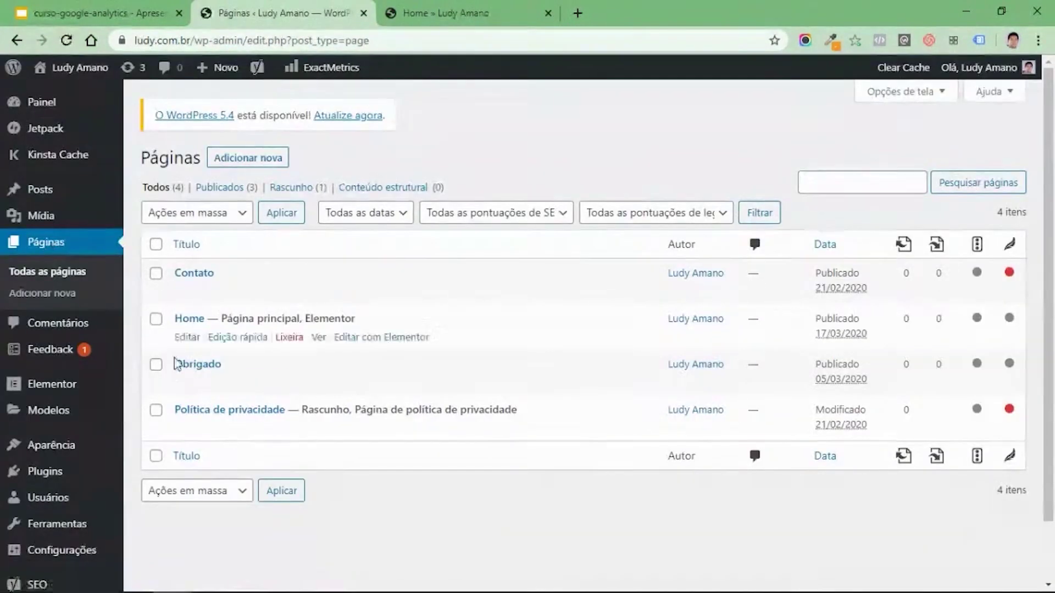
# Submit a test e-mail address via the footer's Quero! button and reach ludy.com.br/obrigado/.
pyautogui.moveTo(193, 376)
pyautogui.click(491, 11)
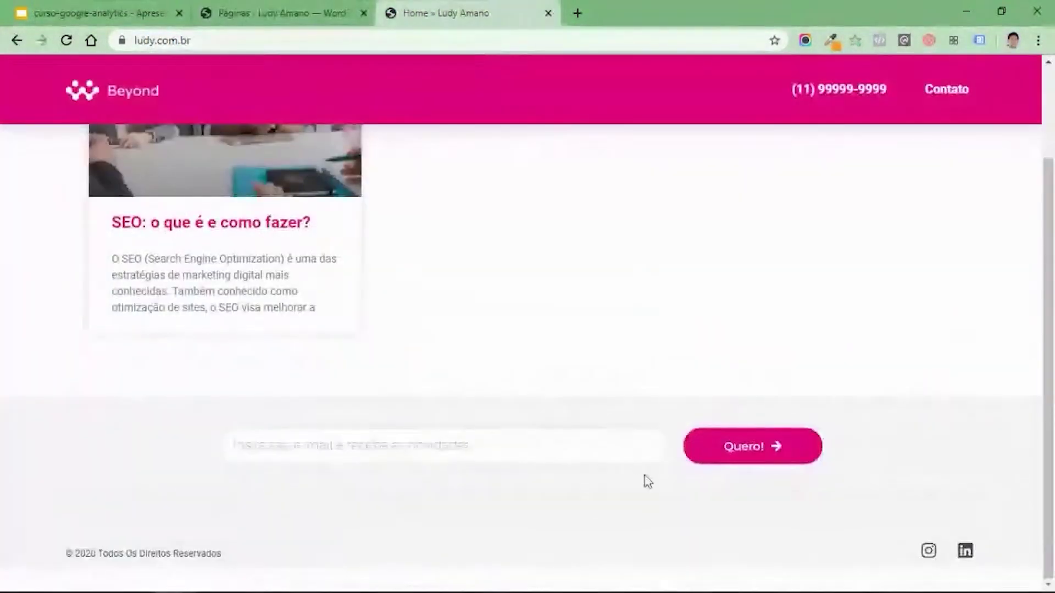
pyautogui.click(265, 452)
pyautogui.click(473, 414)
pyautogui.click(342, 448)
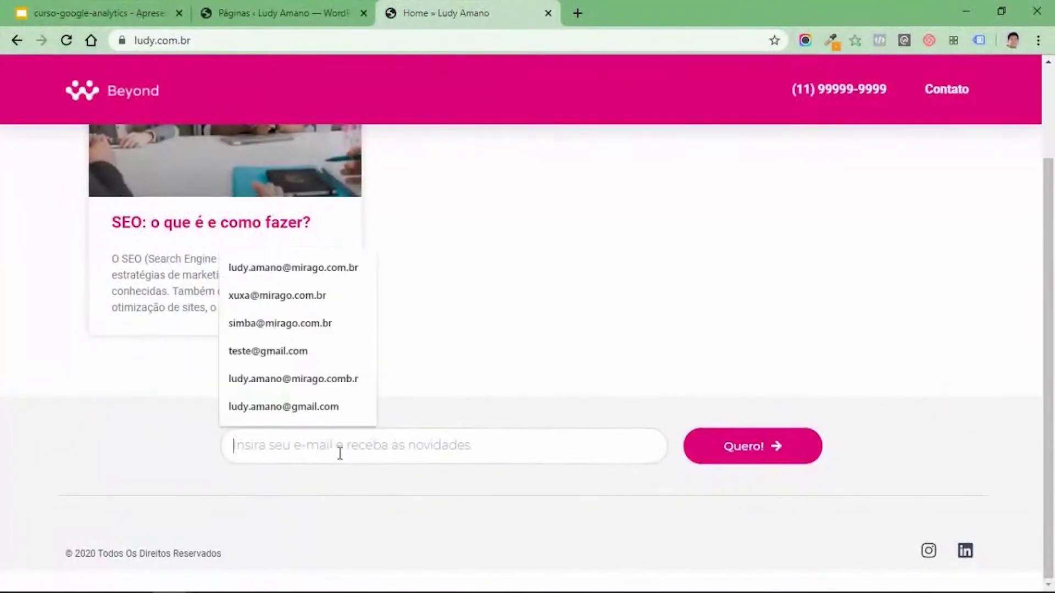
pyautogui.click(308, 492)
pyautogui.click(283, 445)
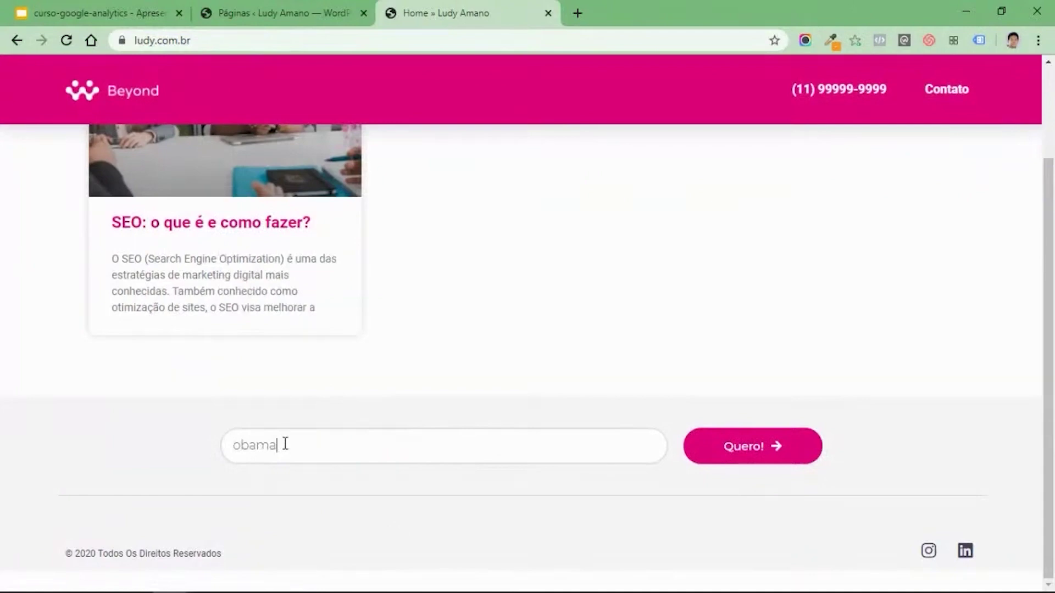
pyautogui.click(787, 446)
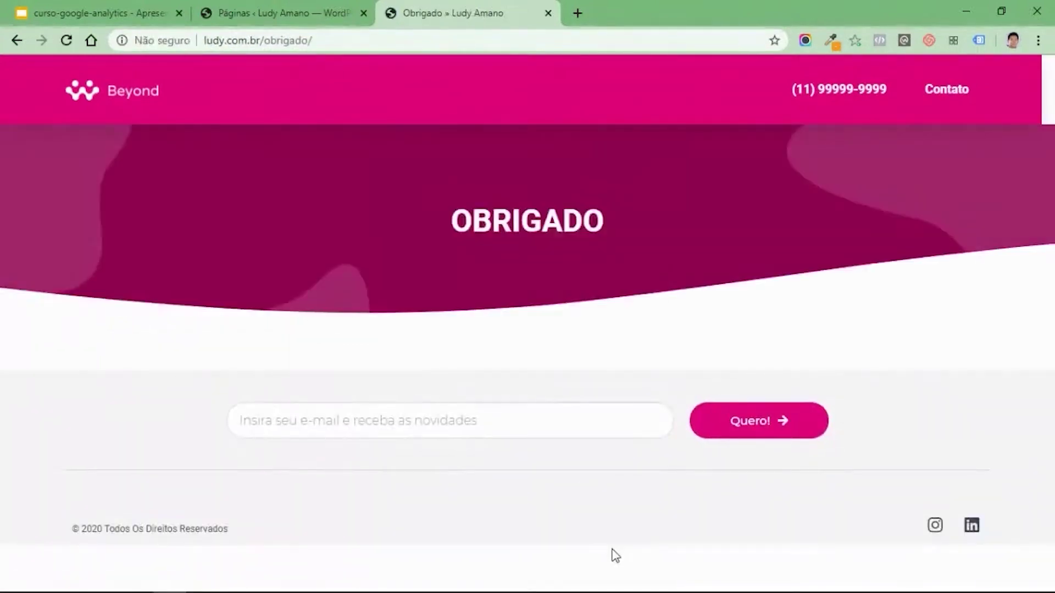
pyautogui.click(337, 40)
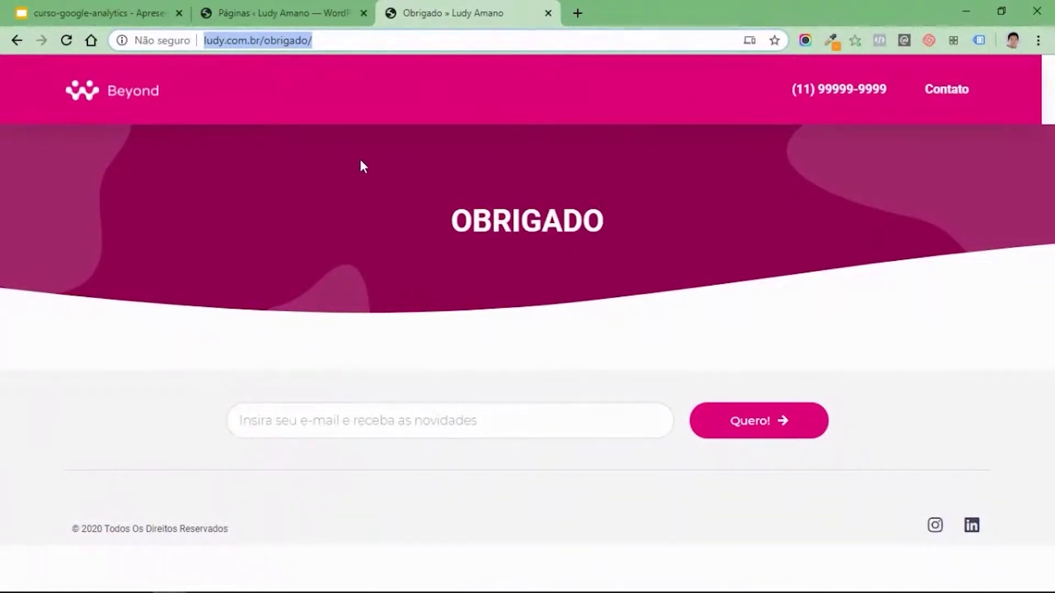
# Go back to the Editar modelo screen and reload the Obrigado page.
pyautogui.click(249, 12)
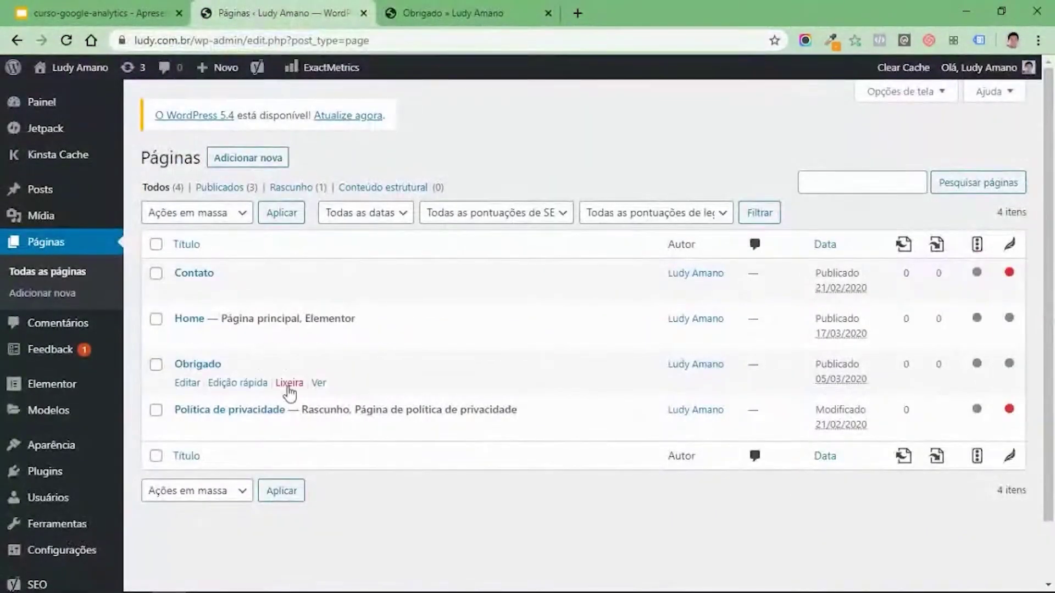
pyautogui.click(17, 40)
pyautogui.click(516, 13)
pyautogui.click(220, 40)
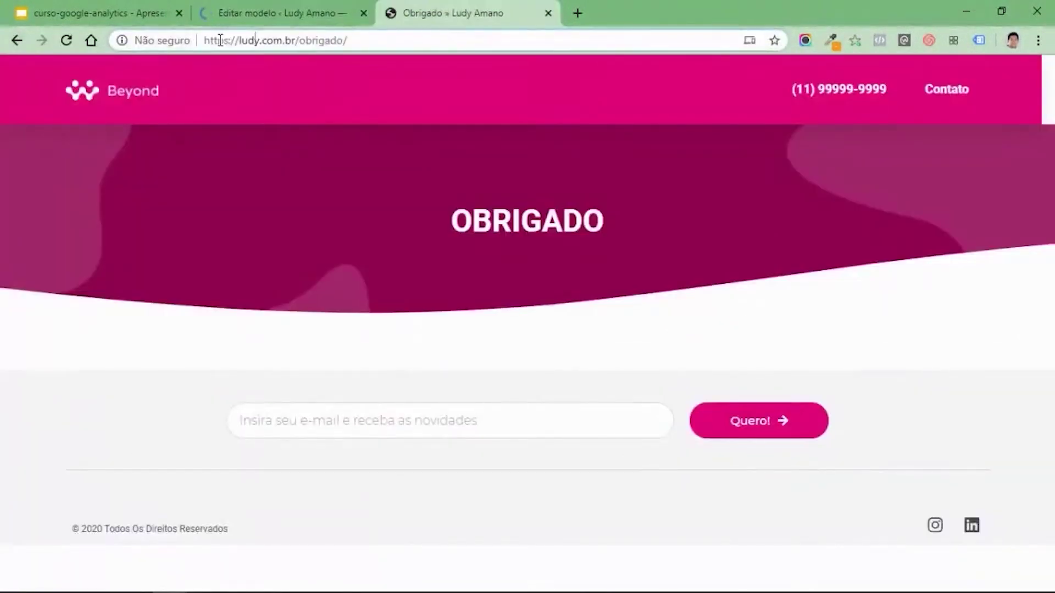
pyautogui.press('Return')
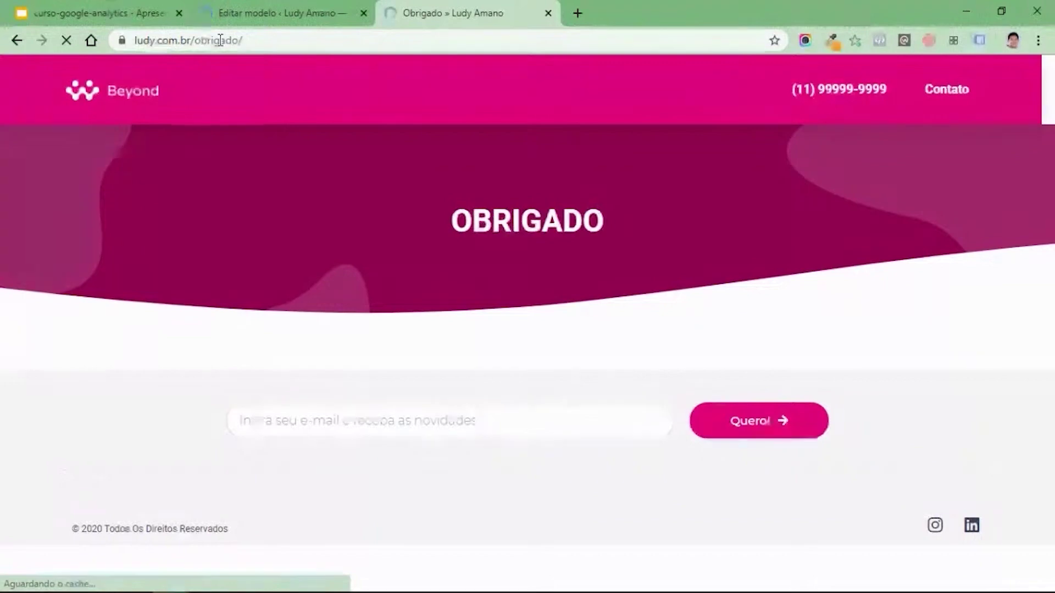
pyautogui.hotkey('ctrl', 'shift', 'Tab')
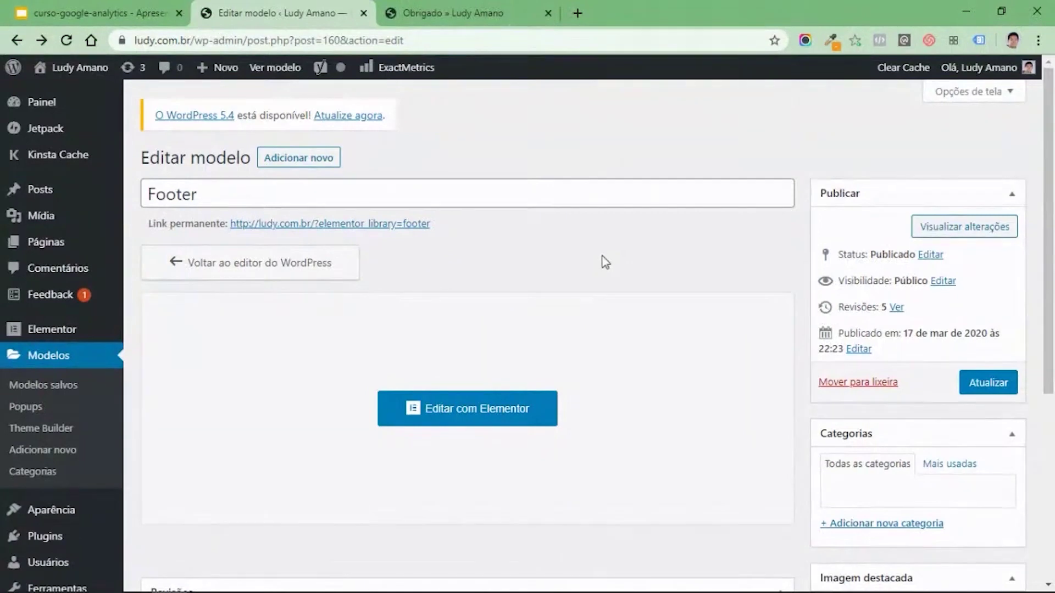
# Reopen the Footer template in Elementor, then revisit the Obrigado page's footer e-mail field.
pyautogui.click(457, 14)
pyautogui.click(291, 14)
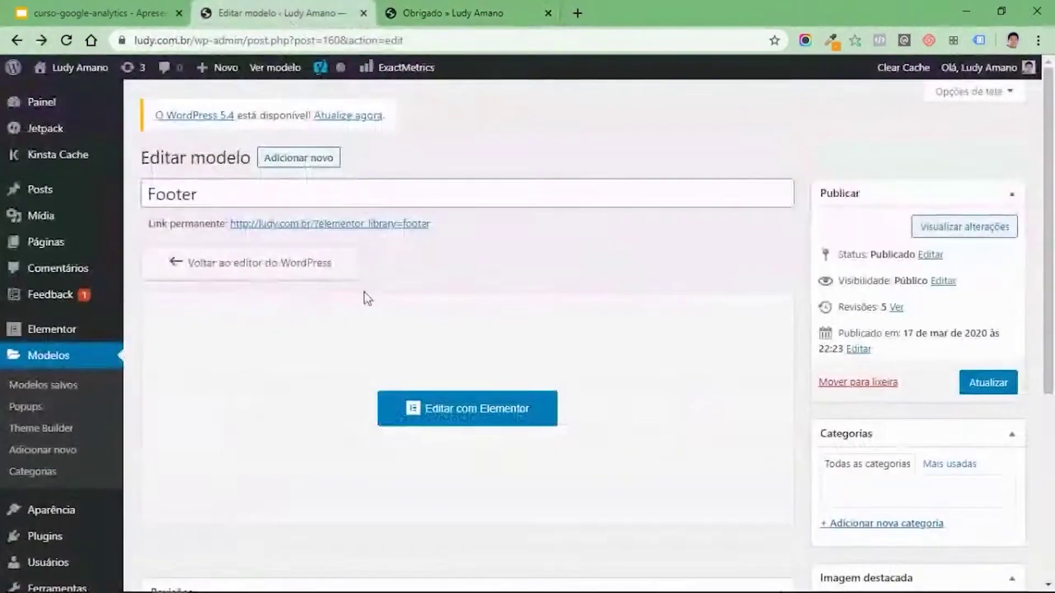
pyautogui.click(438, 420)
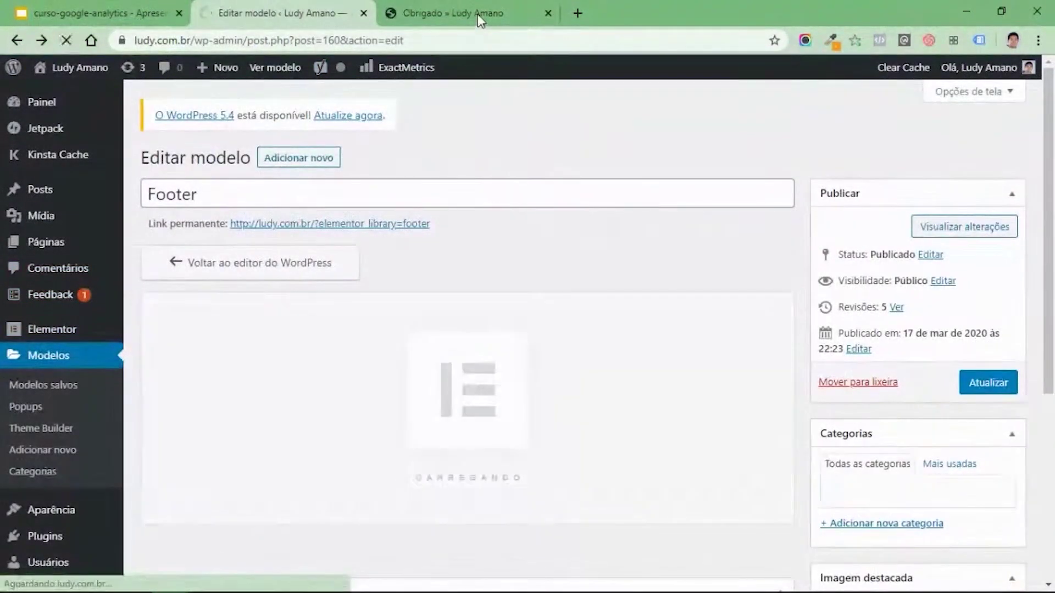
pyautogui.click(477, 16)
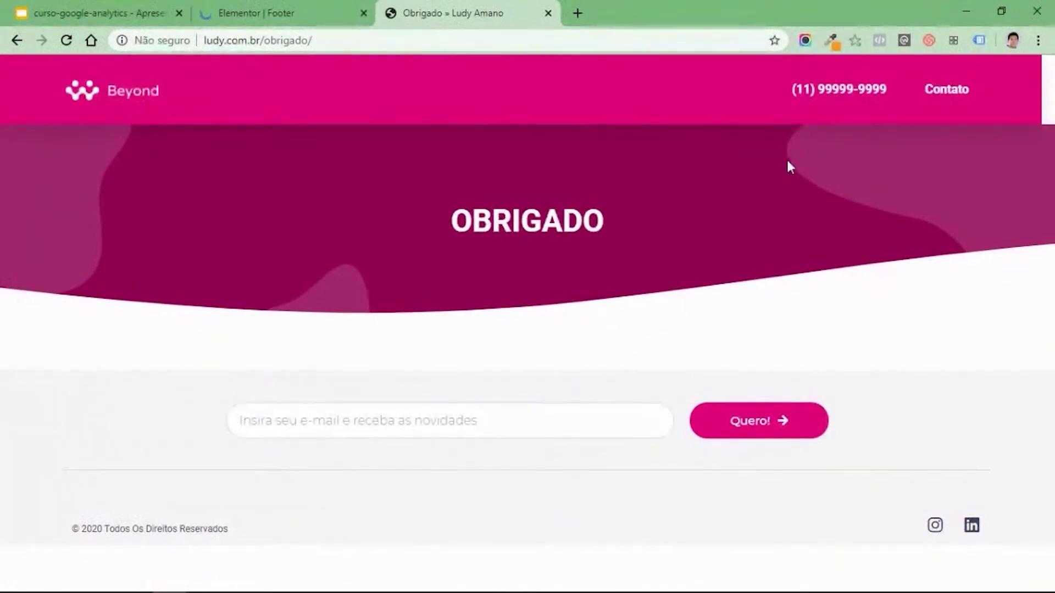
pyautogui.click(356, 427)
pyautogui.click(616, 379)
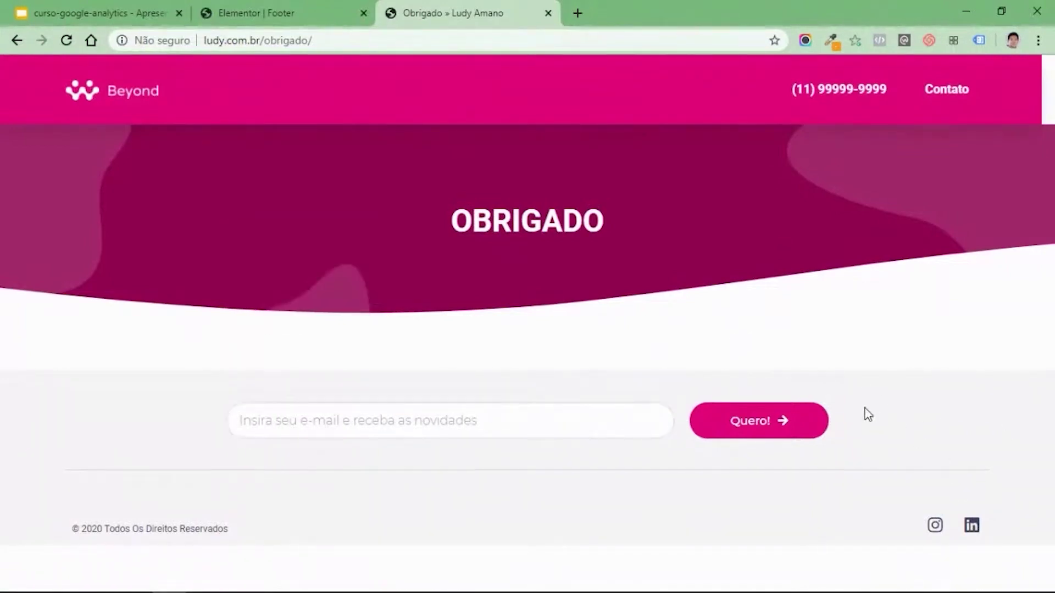
# Search for the Ícone widget and place it above the footer newsletter field.
pyautogui.click(261, 13)
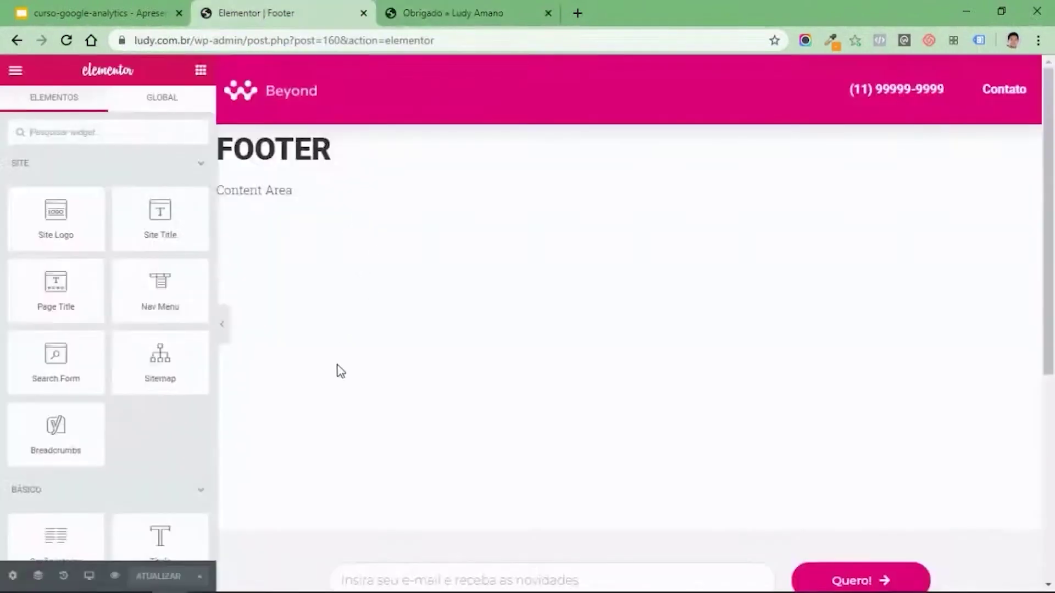
pyautogui.scroll(-5, 839, 384)
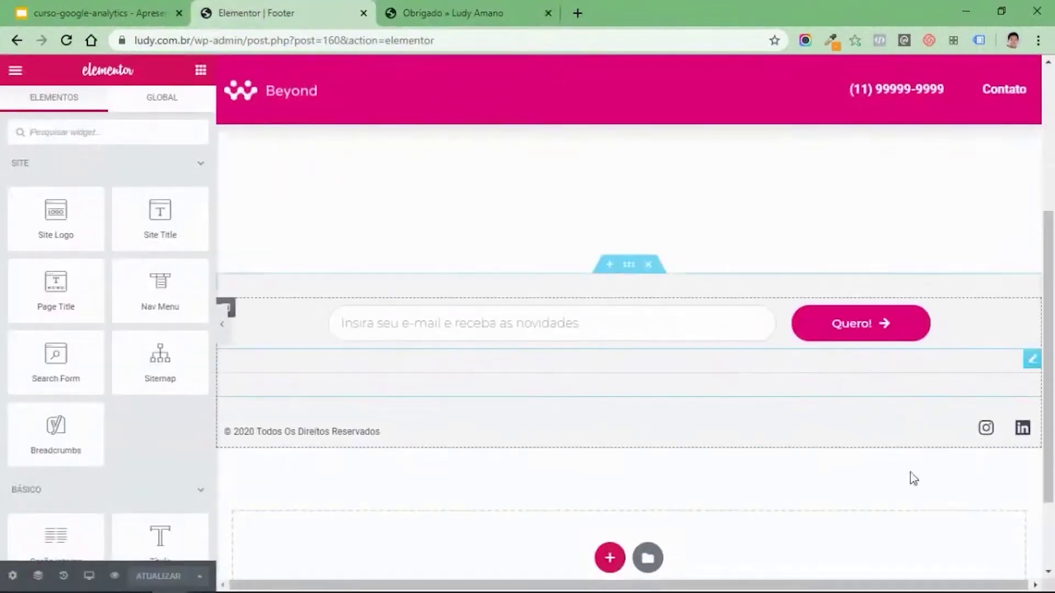
pyautogui.scroll(1, 948, 385)
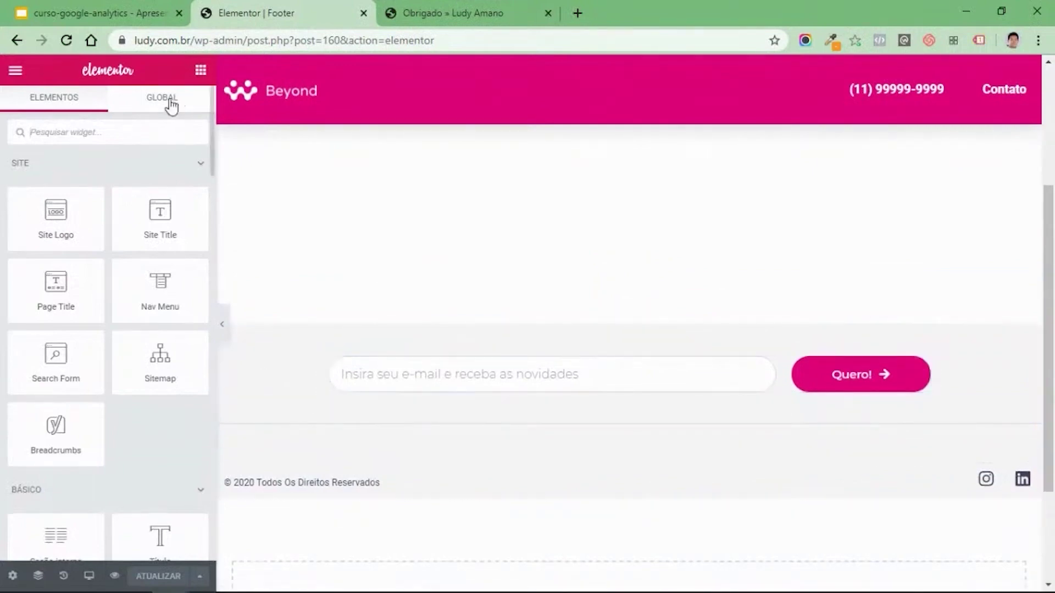
pyautogui.write('icon')
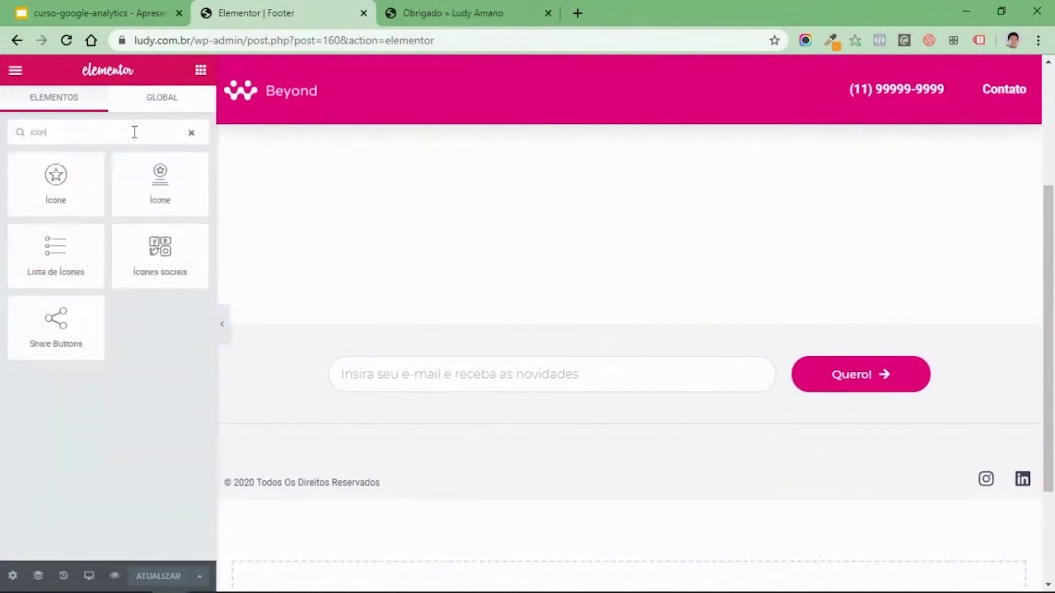
pyautogui.moveTo(59, 176); pyautogui.dragTo(923, 348)
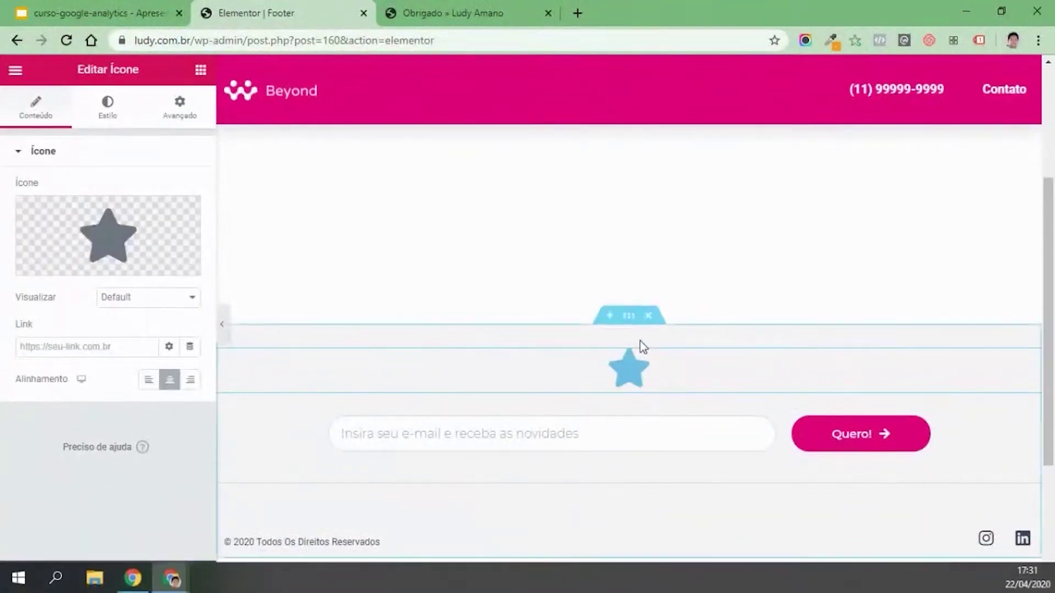
# Choose the WhatsApp icon and set its view to Empilhado with a Círculo shape.
pyautogui.click(95, 229)
pyautogui.click(412, 130)
pyautogui.write('what')
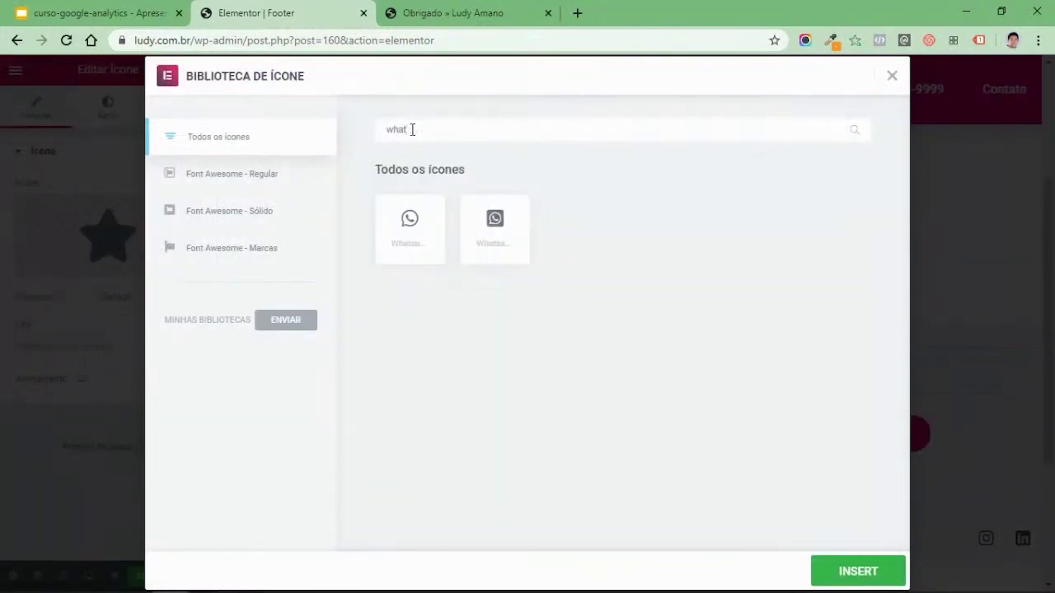
pyautogui.click(413, 244)
pyautogui.click(855, 572)
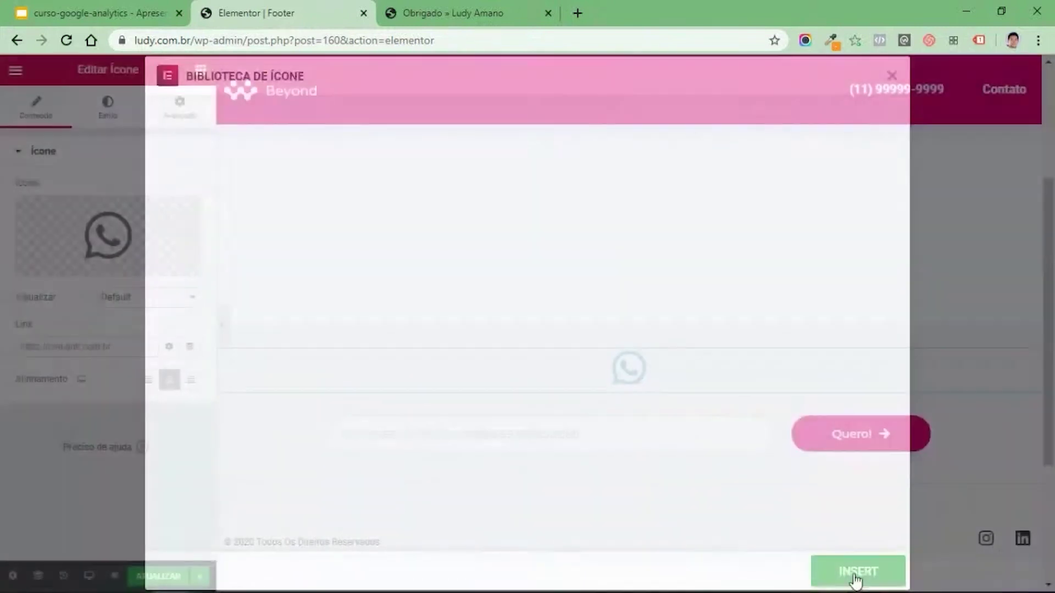
pyautogui.click(125, 302)
pyautogui.click(132, 325)
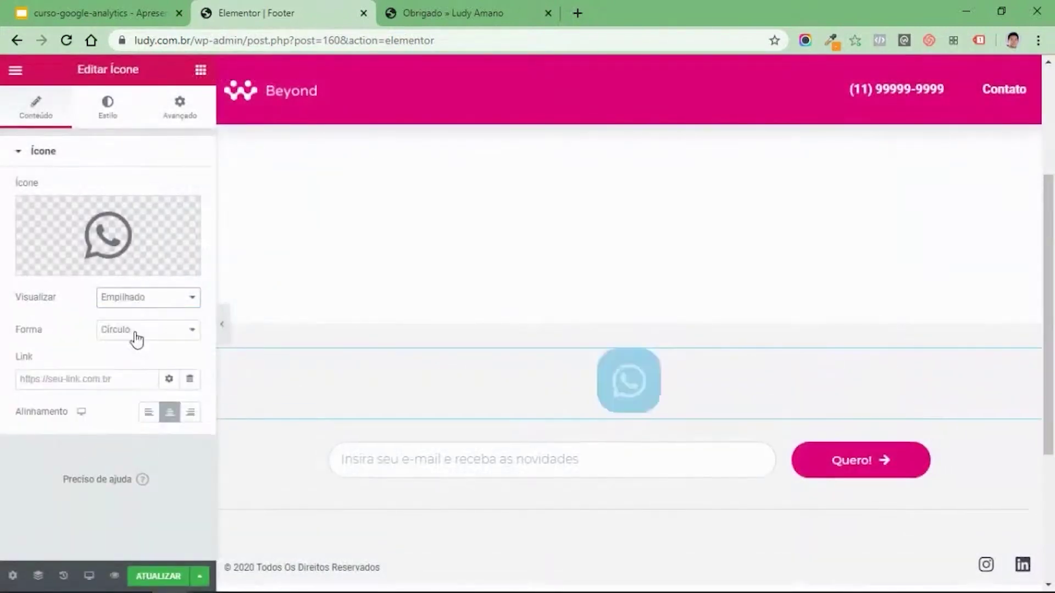
pyautogui.click(129, 301)
pyautogui.click(83, 317)
pyautogui.click(74, 380)
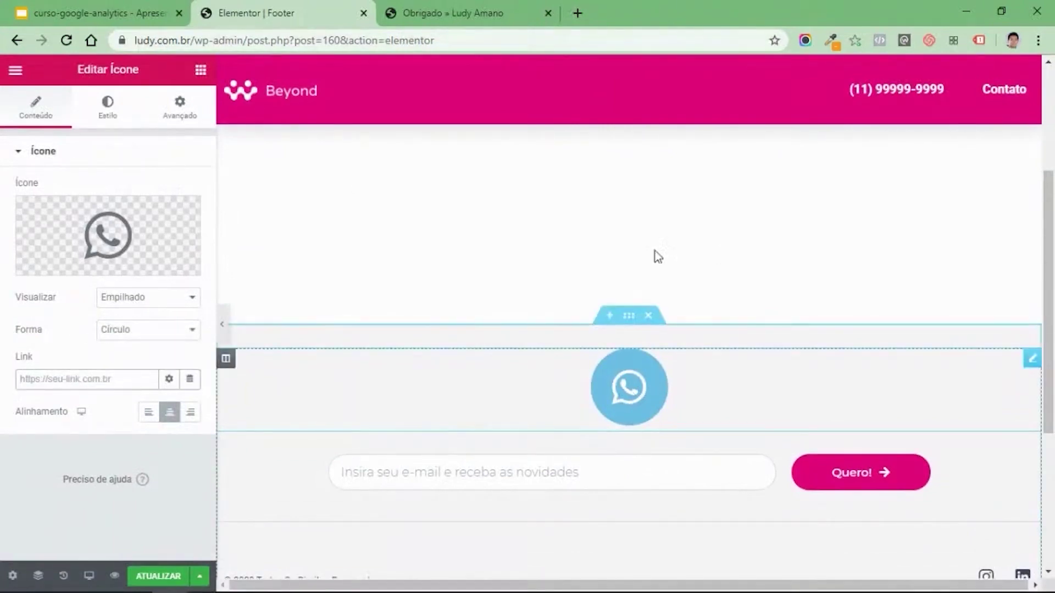
# Search for 'gerador link whatsapp' in a new tab and open the Convertte generator.
pyautogui.click(577, 13)
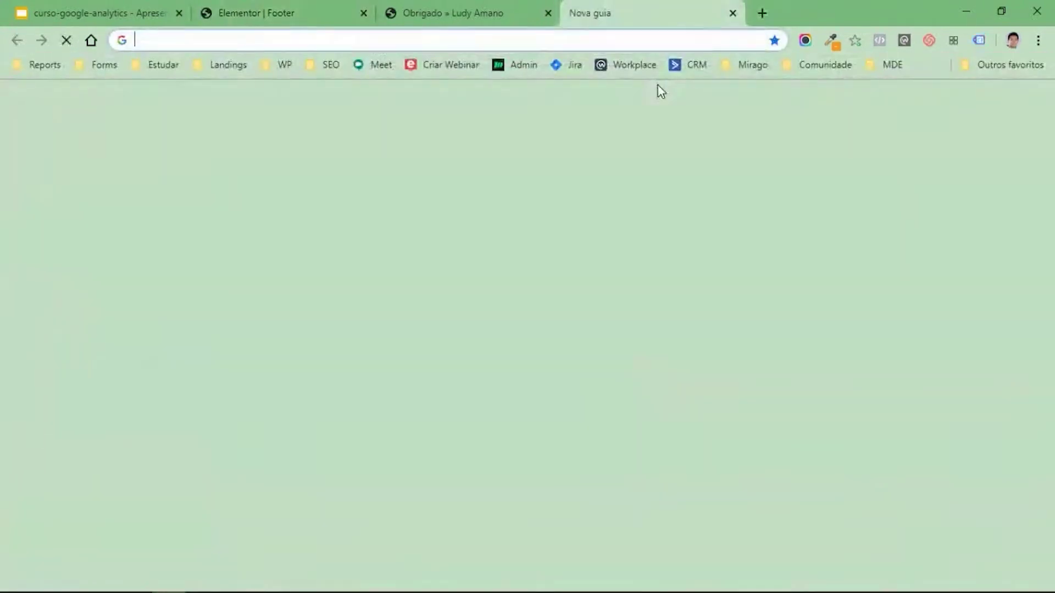
pyautogui.write('gerador link whatsa')
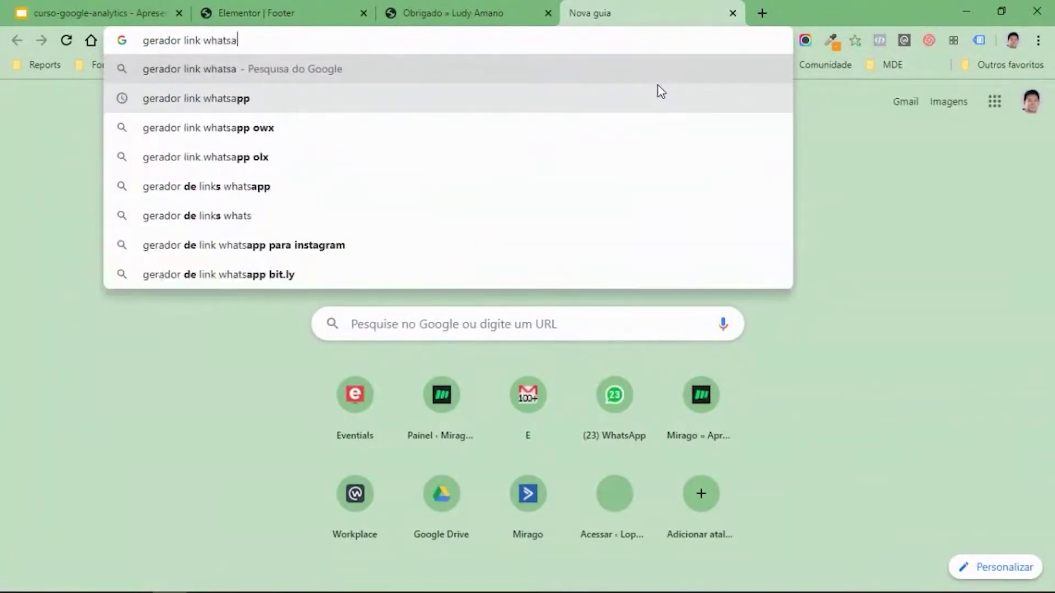
pyautogui.write('pp')
pyautogui.press('Return')
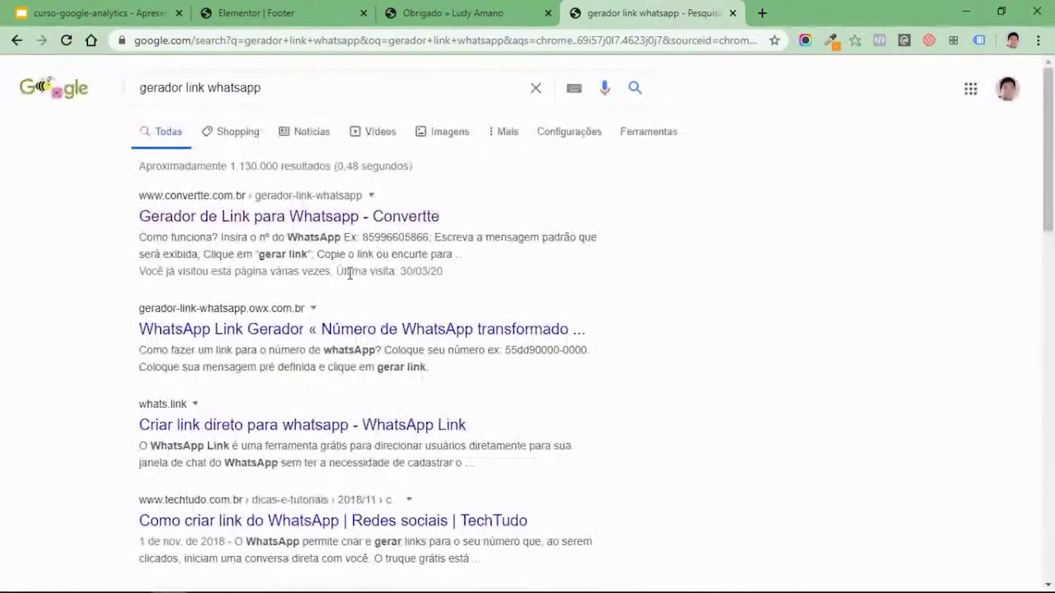
pyautogui.click(218, 219)
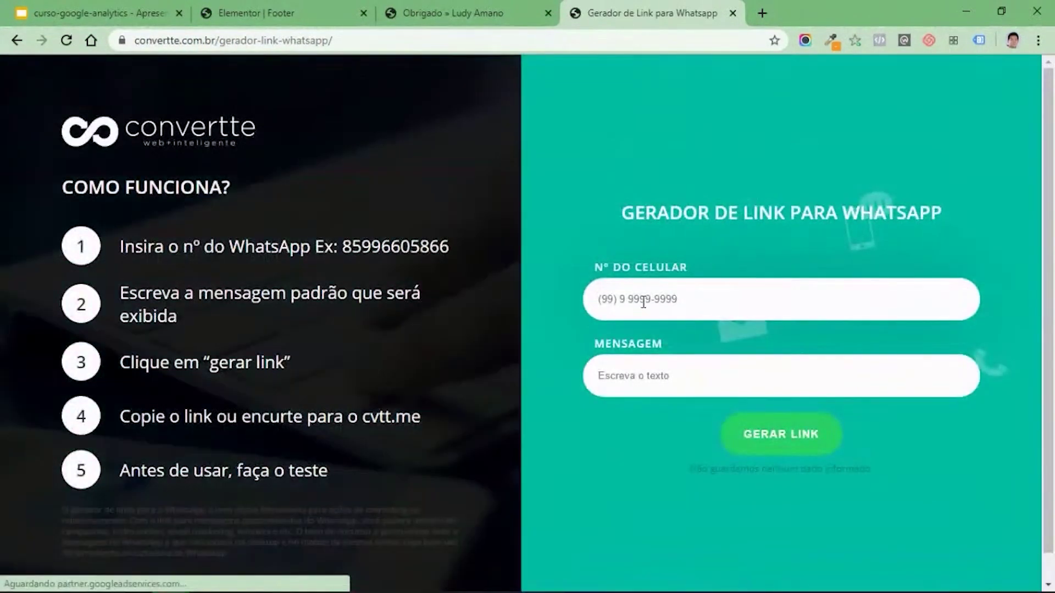
# Generate a WhatsApp chat link for the business phone number, copy it, and return to Elementor.
pyautogui.click(644, 301)
pyautogui.write('11')
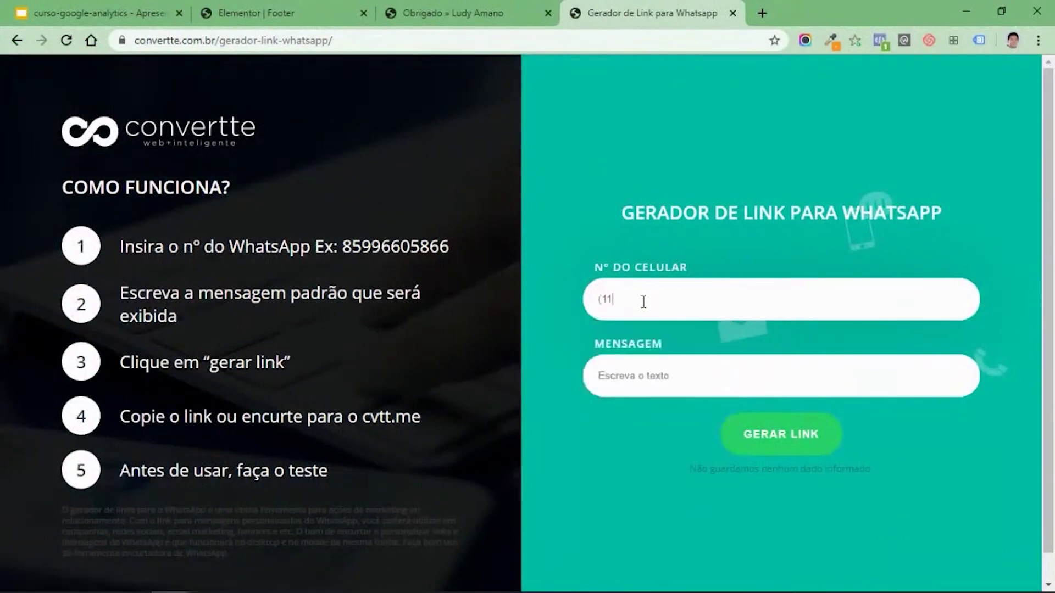
pyautogui.write(') 99999-9999')
pyautogui.click(658, 366)
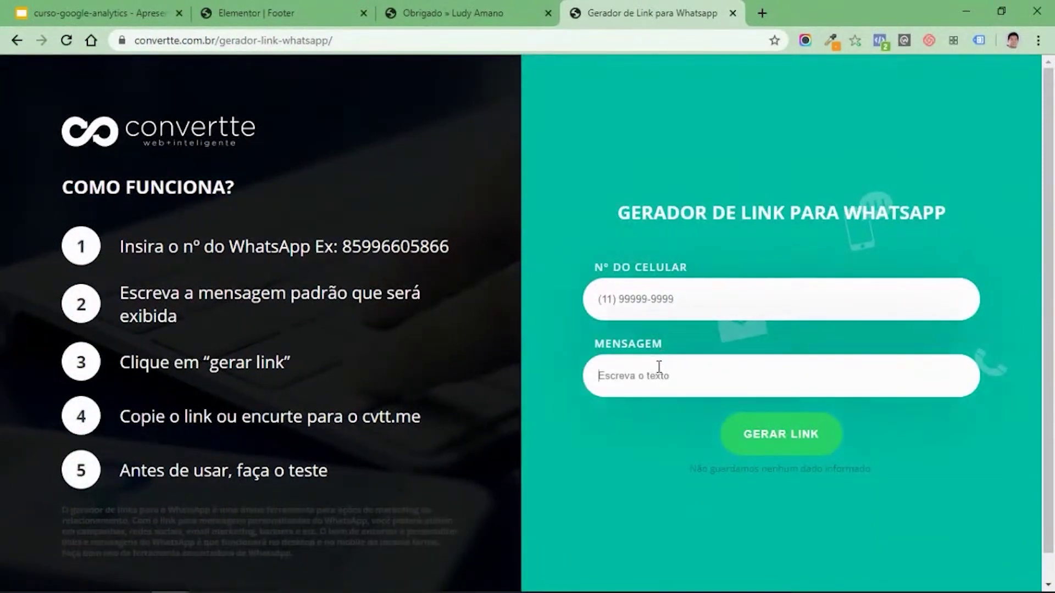
pyautogui.click(781, 446)
pyautogui.click(897, 338)
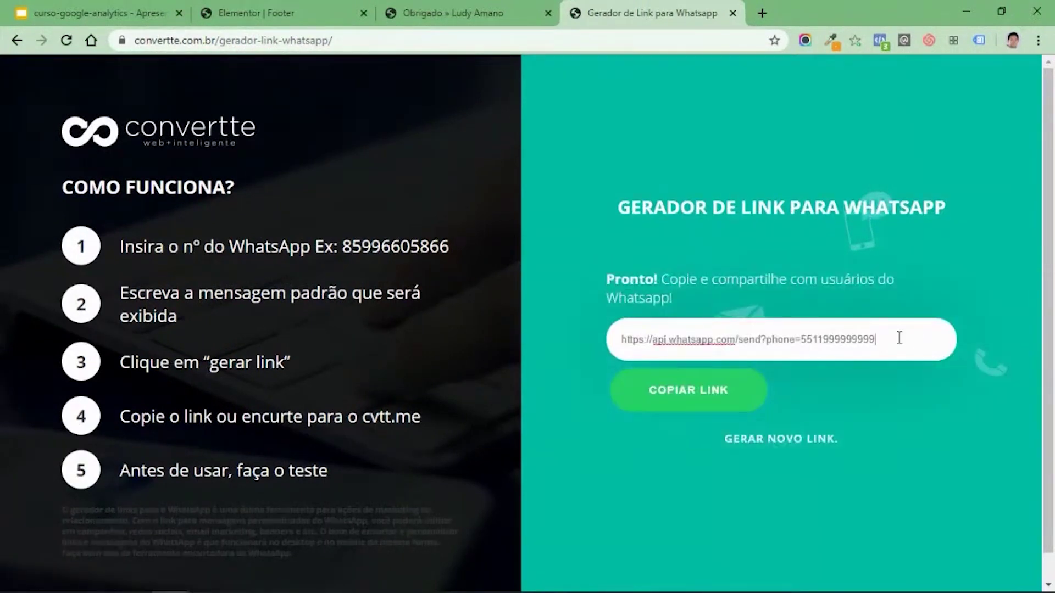
pyautogui.hotkey('ctrl', 'a')
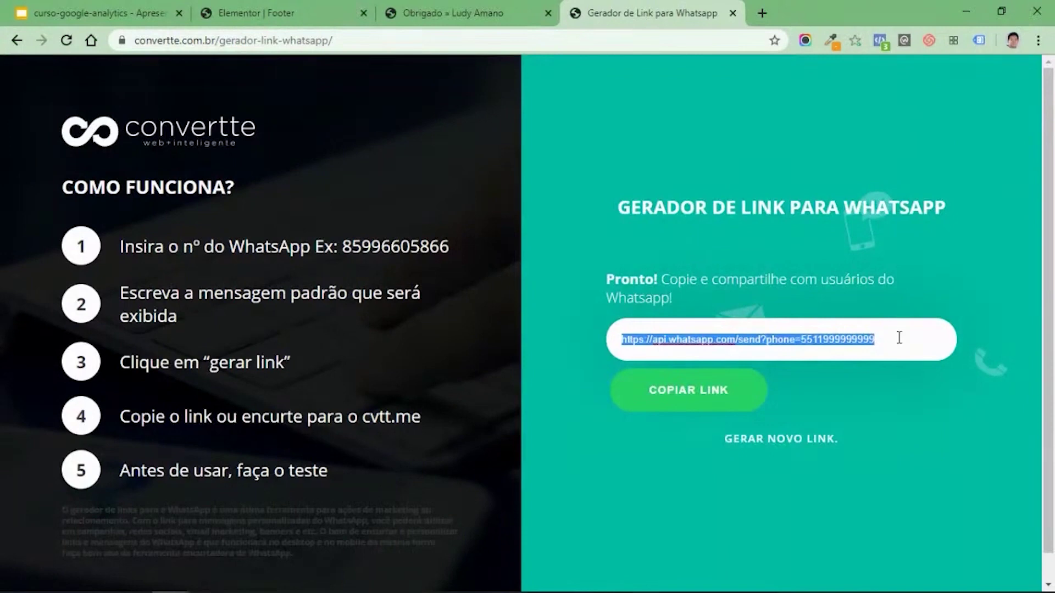
pyautogui.click(467, 10)
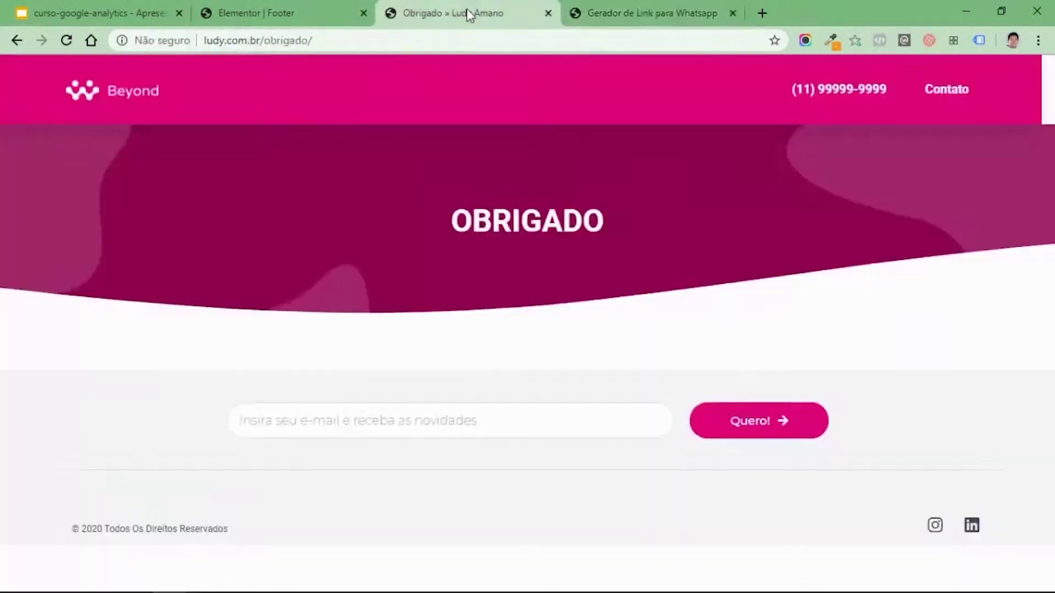
pyautogui.click(318, 9)
# Paste the WhatsApp link as the icon's link, opening in a new window, aligned right.
pyautogui.click(47, 383)
pyautogui.hotkey('ctrl', 'v')
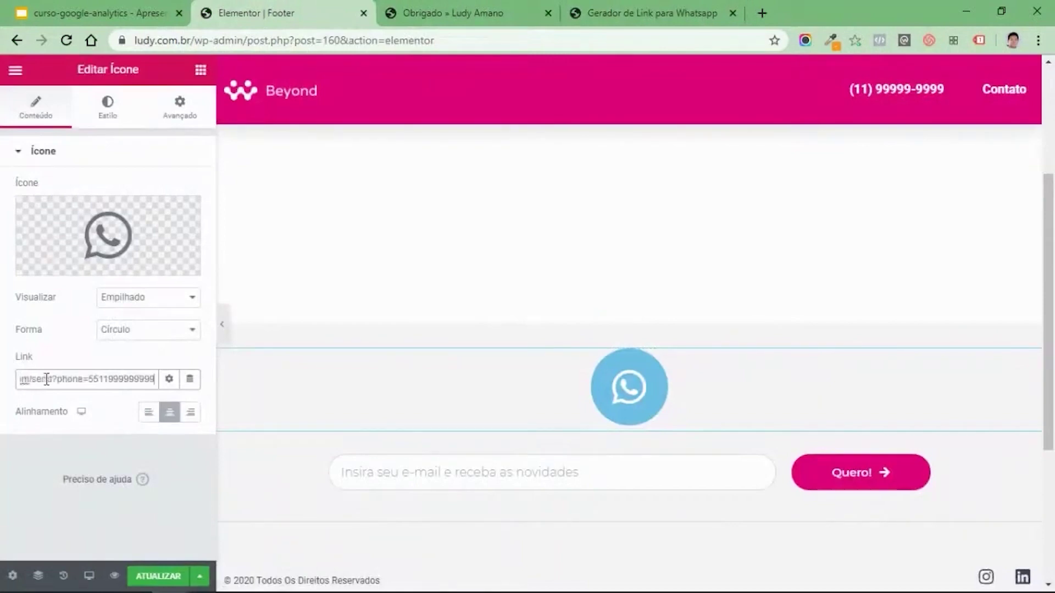
pyautogui.click(169, 379)
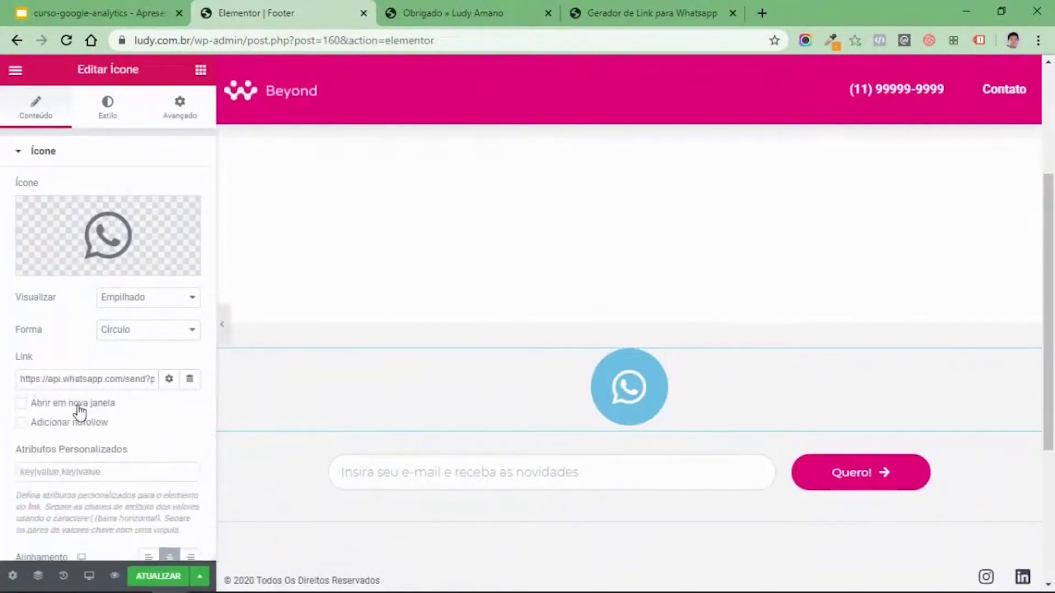
pyautogui.click(77, 409)
pyautogui.click(169, 380)
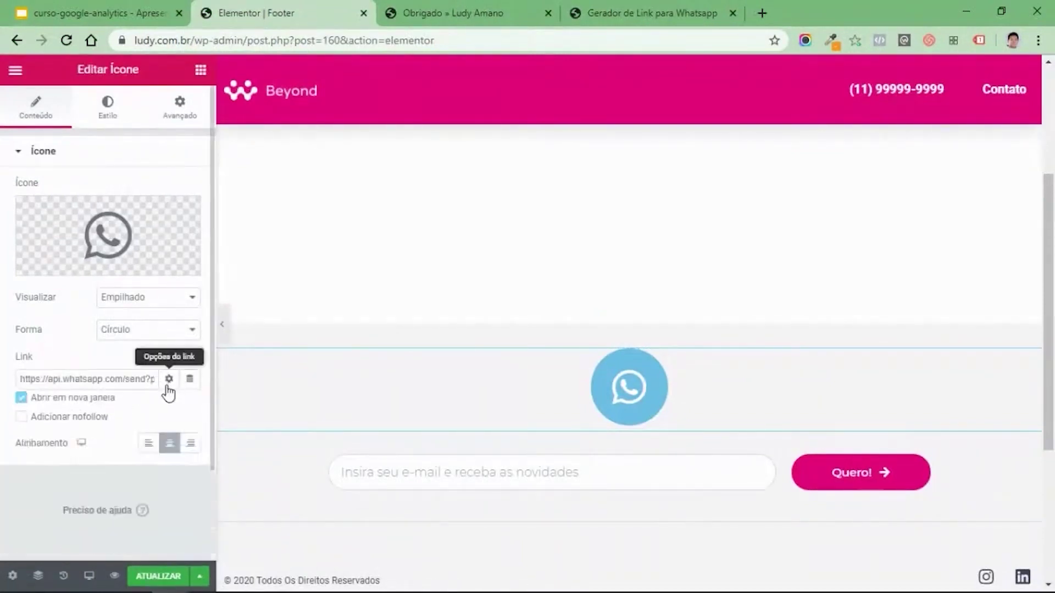
pyautogui.click(190, 412)
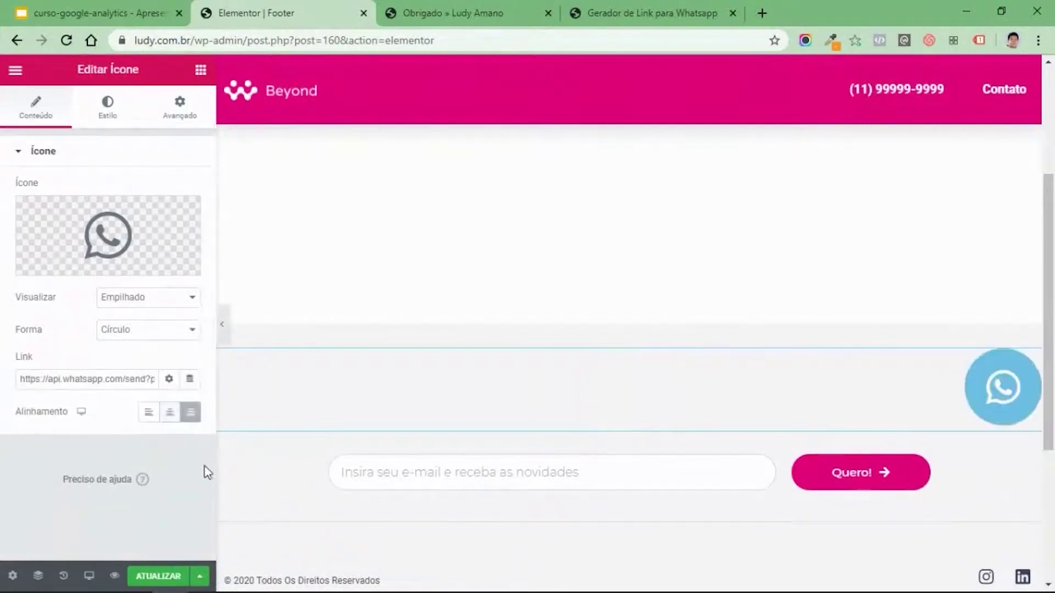
# Style the WhatsApp icon with primary colour #04D529 and size 30.
pyautogui.click(107, 112)
pyautogui.click(168, 231)
pyautogui.click(176, 412)
pyautogui.click(153, 425)
pyautogui.moveTo(231, 332); pyautogui.dragTo(262, 303)
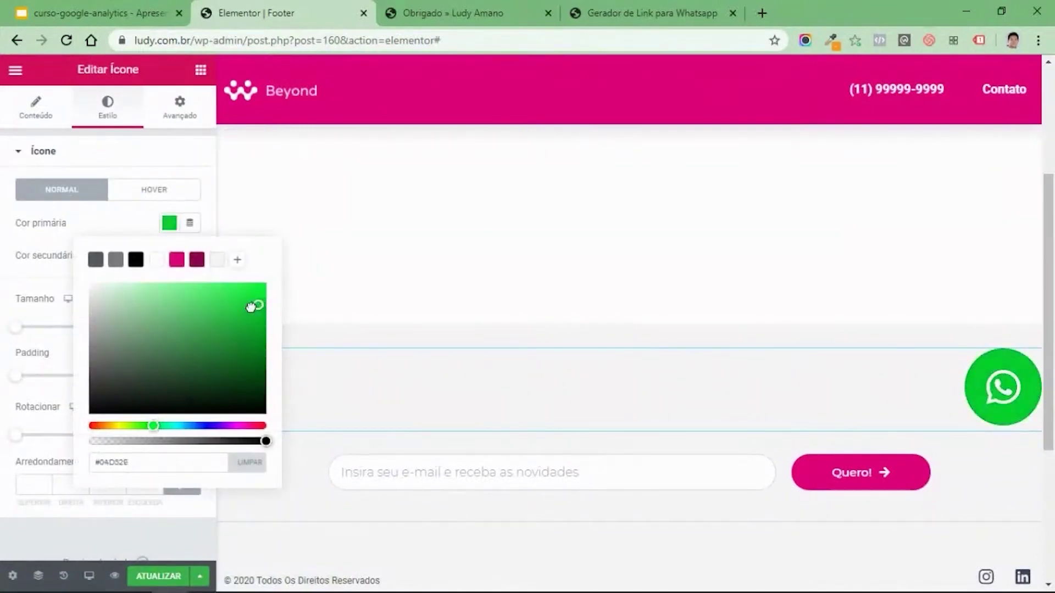
pyautogui.click(134, 219)
pyautogui.moveTo(14, 332)
pyautogui.mouseDown()
pyautogui.moveTo(40, 337)
pyautogui.moveTo(25, 337)
pyautogui.mouseUp()
pyautogui.click(191, 325)
pyautogui.click(191, 325)
pyautogui.click(191, 325)
pyautogui.click(191, 325)
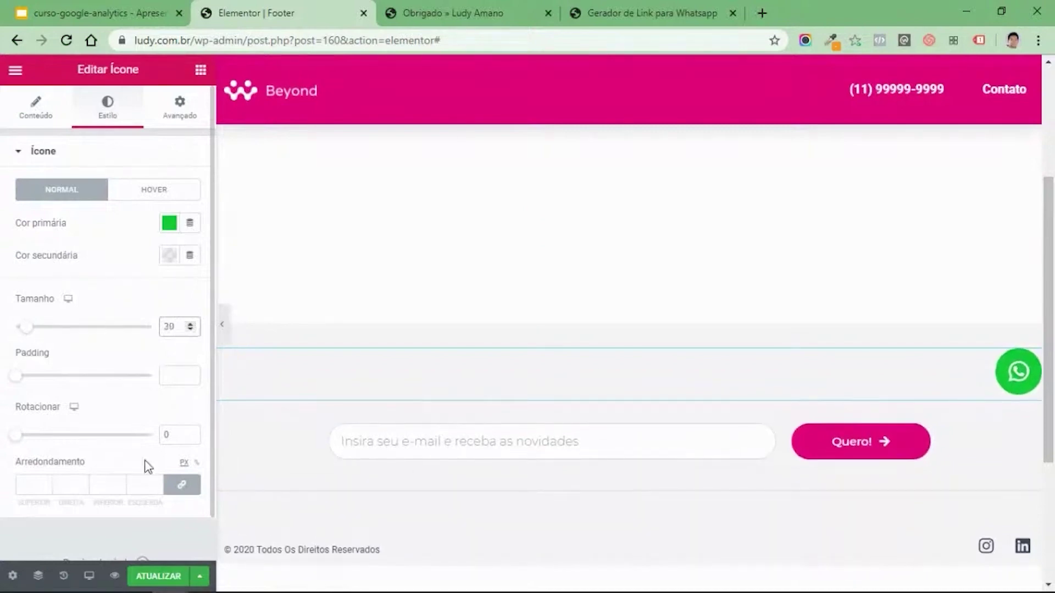
# Make the WhatsApp icon sticky at the bottom via Motion Effects and save the footer.
pyautogui.click(180, 109)
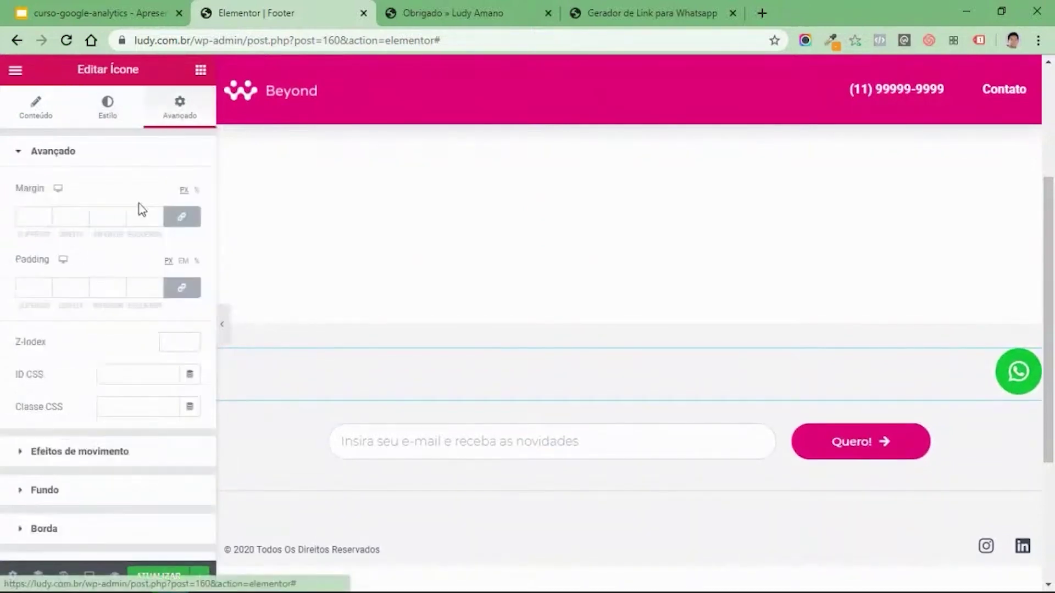
pyautogui.click(52, 452)
pyautogui.scroll(-2, 68, 311)
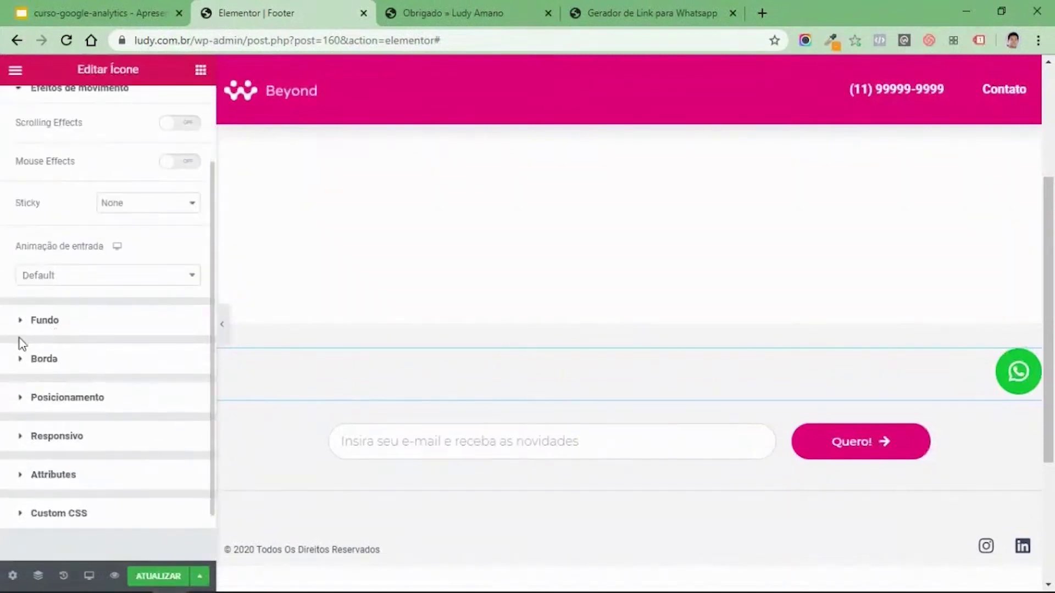
pyautogui.click(131, 202)
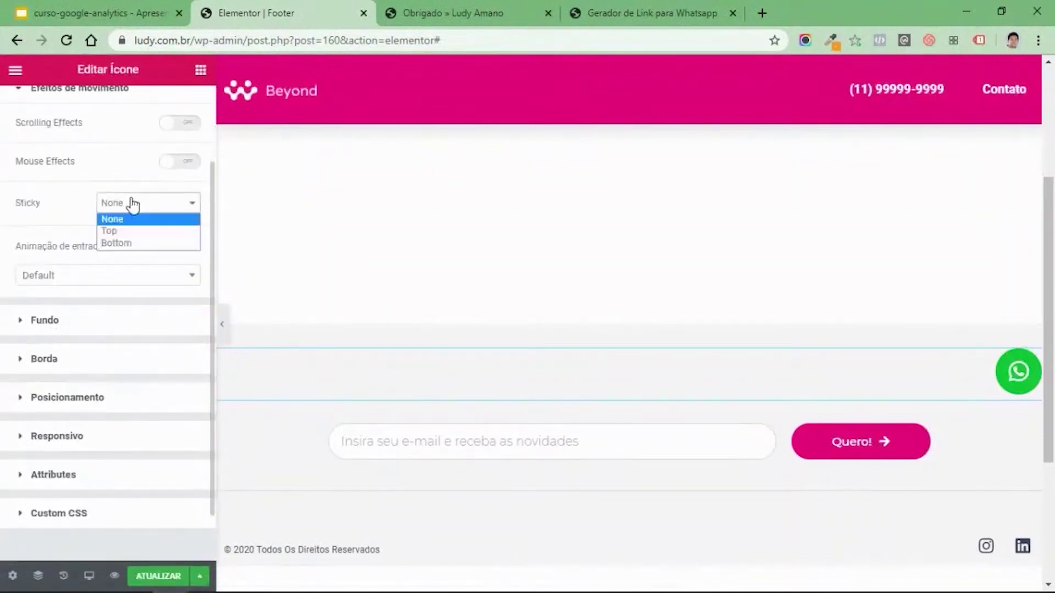
pyautogui.click(114, 242)
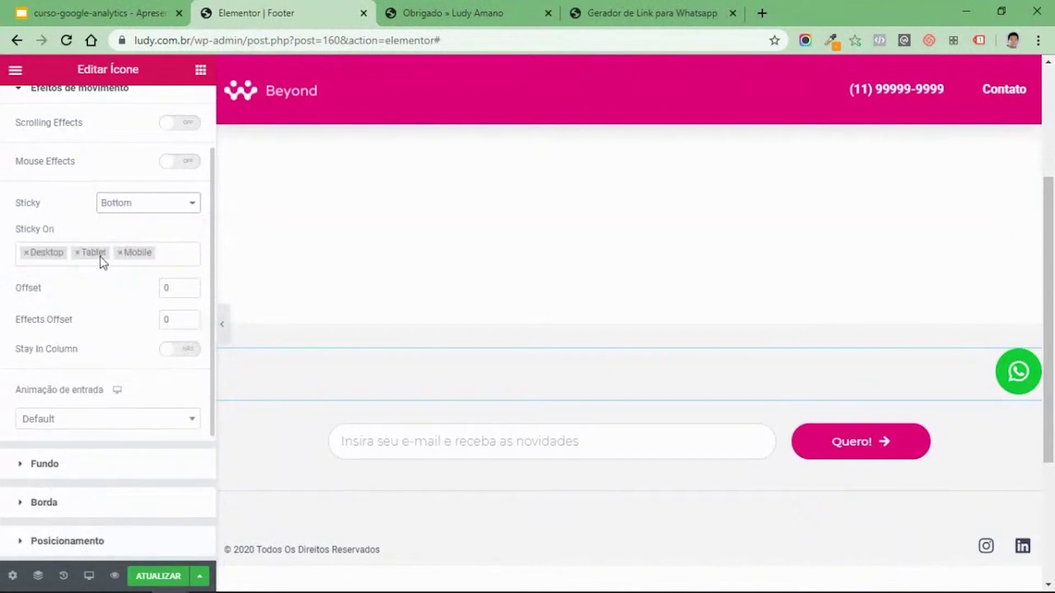
pyautogui.click(154, 575)
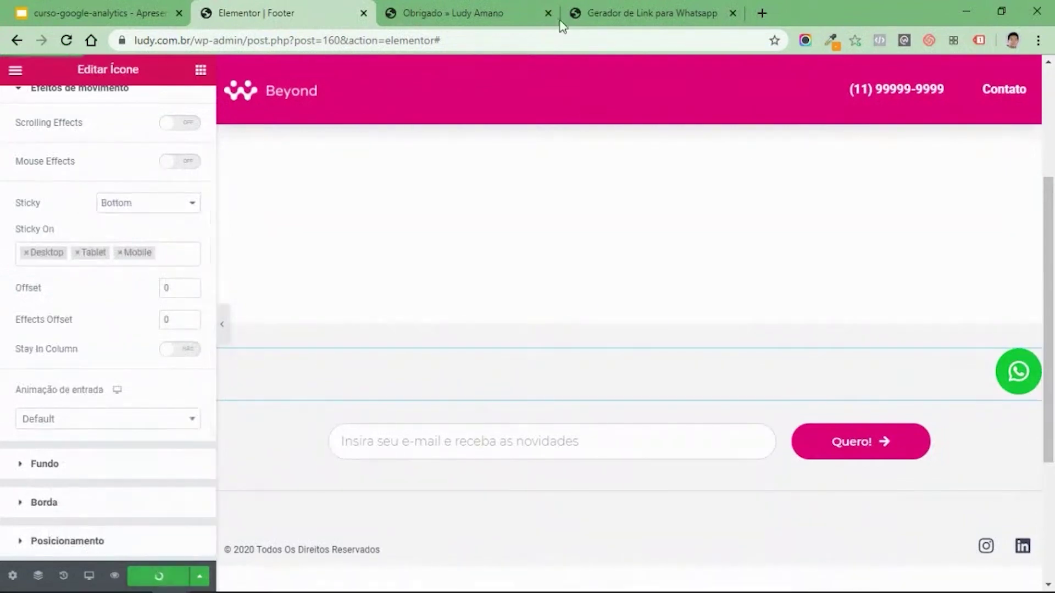
# Close the link generator, reload the live Obrigado page, then return to the footer editor's main menu.
pyautogui.click(500, 13)
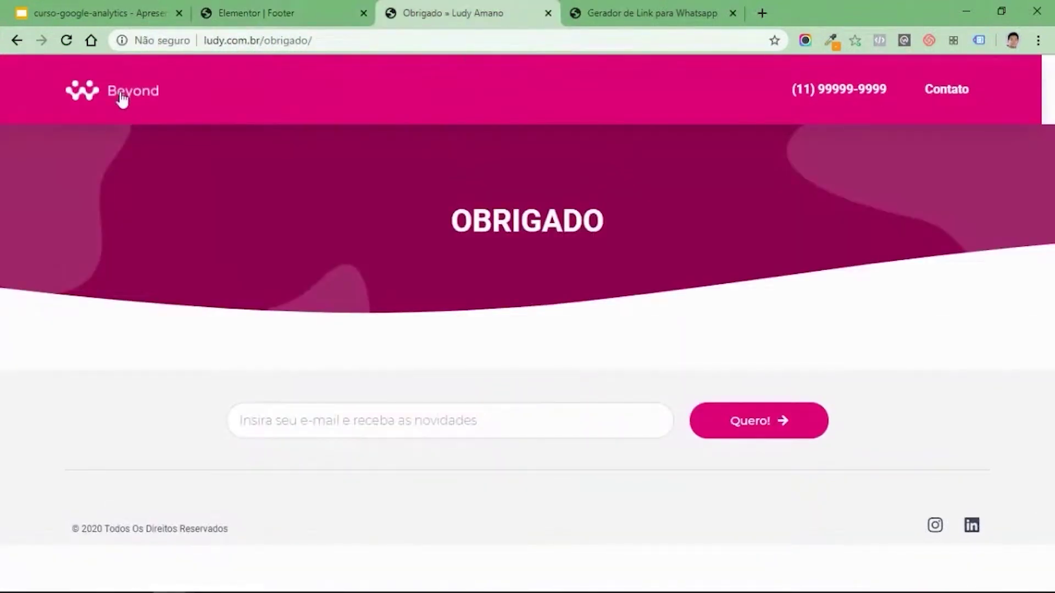
pyautogui.click(640, 12)
pyautogui.click(733, 13)
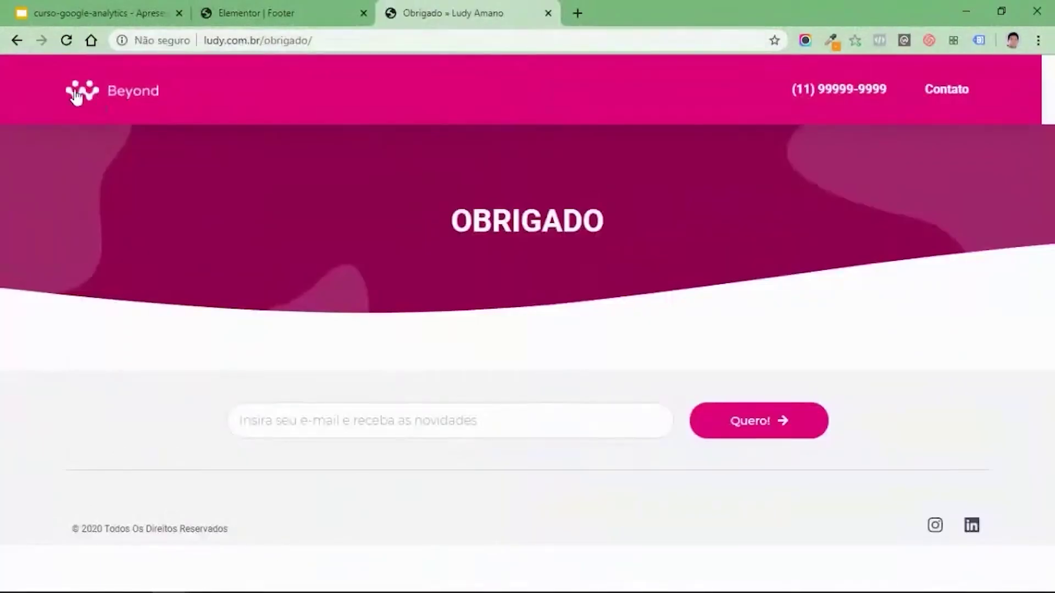
pyautogui.click(63, 44)
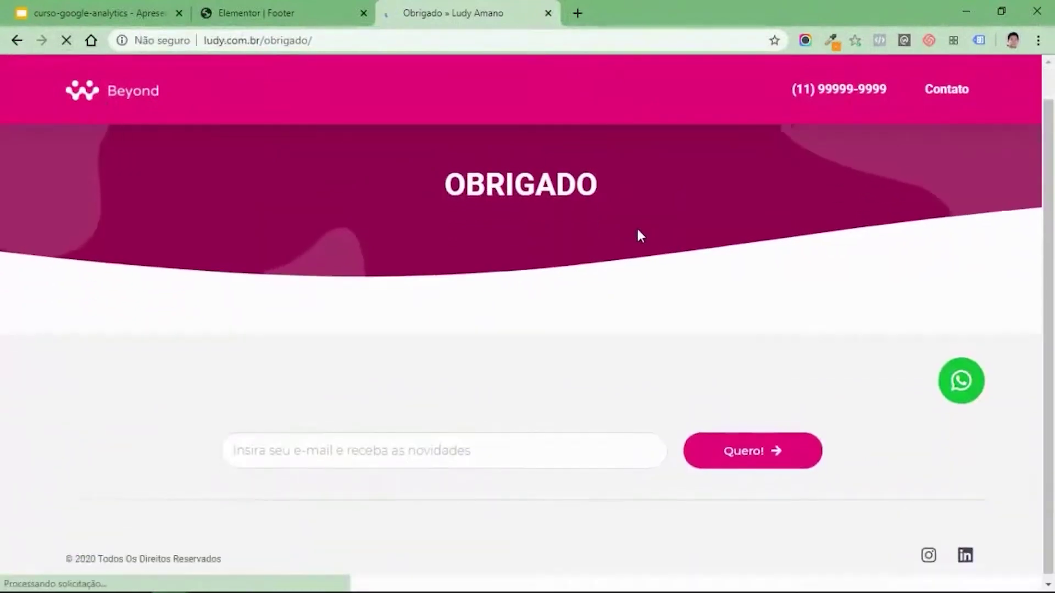
pyautogui.scroll(1, 648, 182)
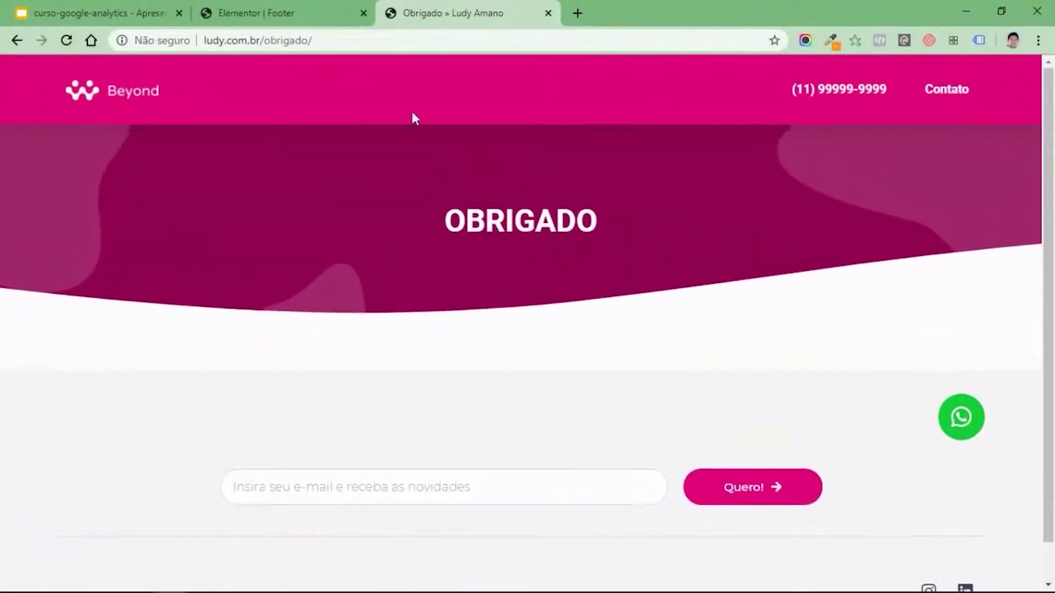
pyautogui.click(289, 12)
pyautogui.click(19, 74)
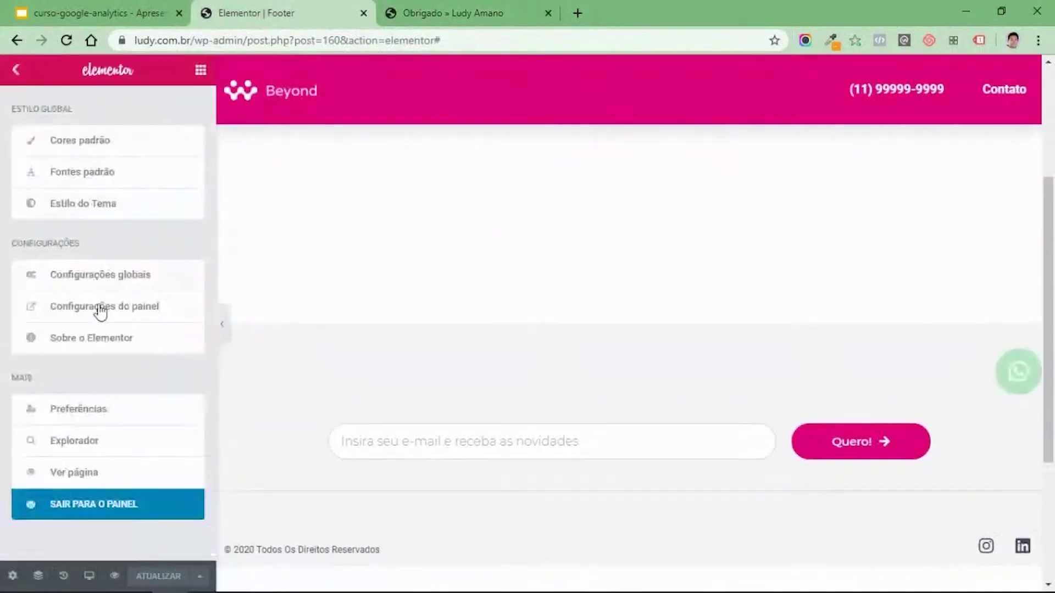
# Exit Elementor to the WordPress dashboard and open Aparência > Menus.
pyautogui.click(91, 503)
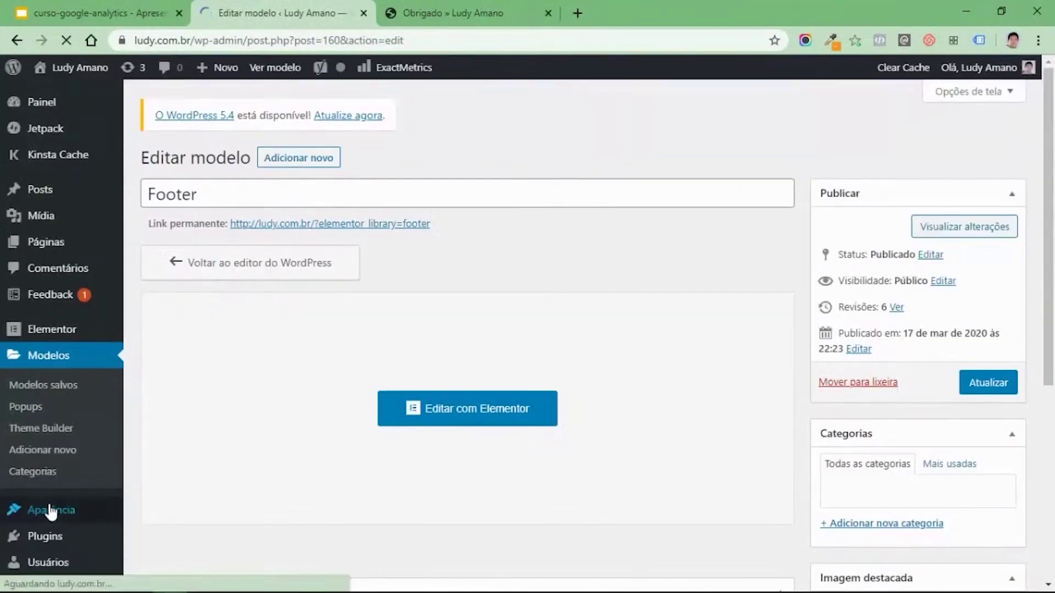
pyautogui.moveTo(47, 510)
pyautogui.click(184, 532)
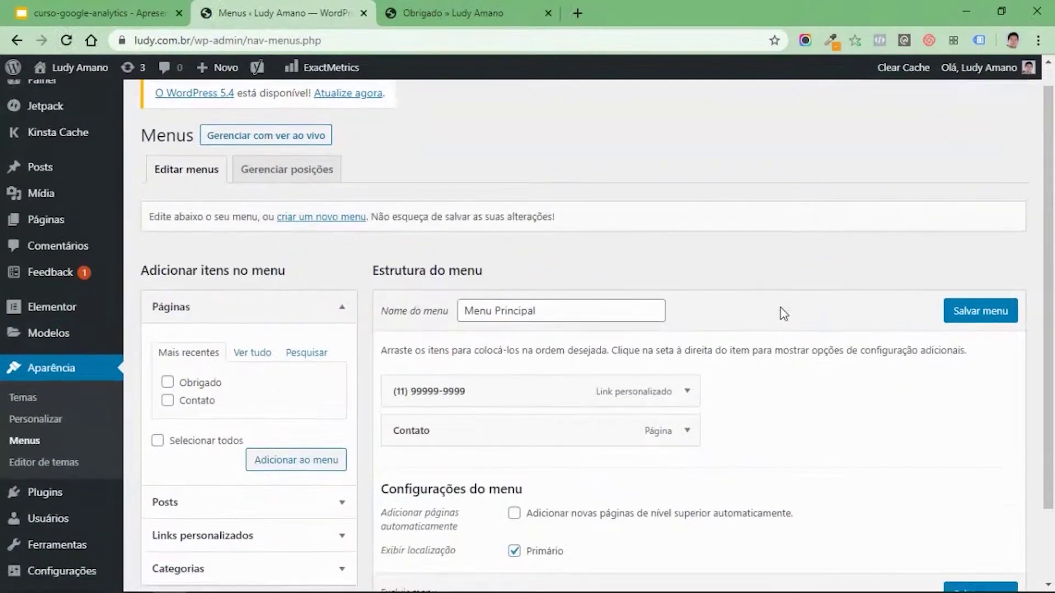
pyautogui.scroll(-2, 494, 274)
pyautogui.click(316, 228)
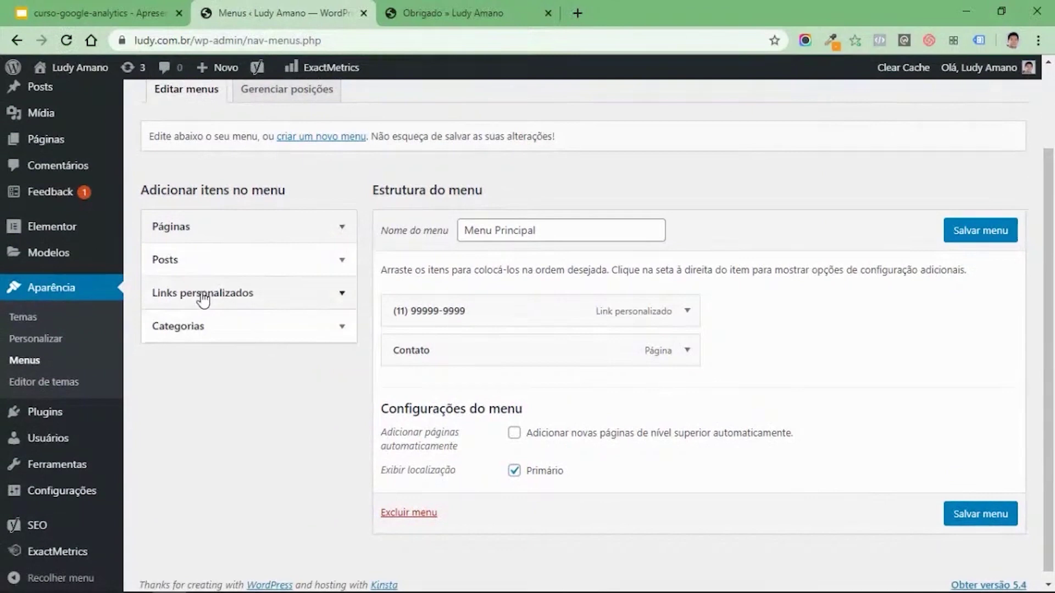
# Add a 'Mande um e-mail' mailto link with the site's e-mail above Contato and save the menu.
pyautogui.click(202, 293)
pyautogui.click(276, 345)
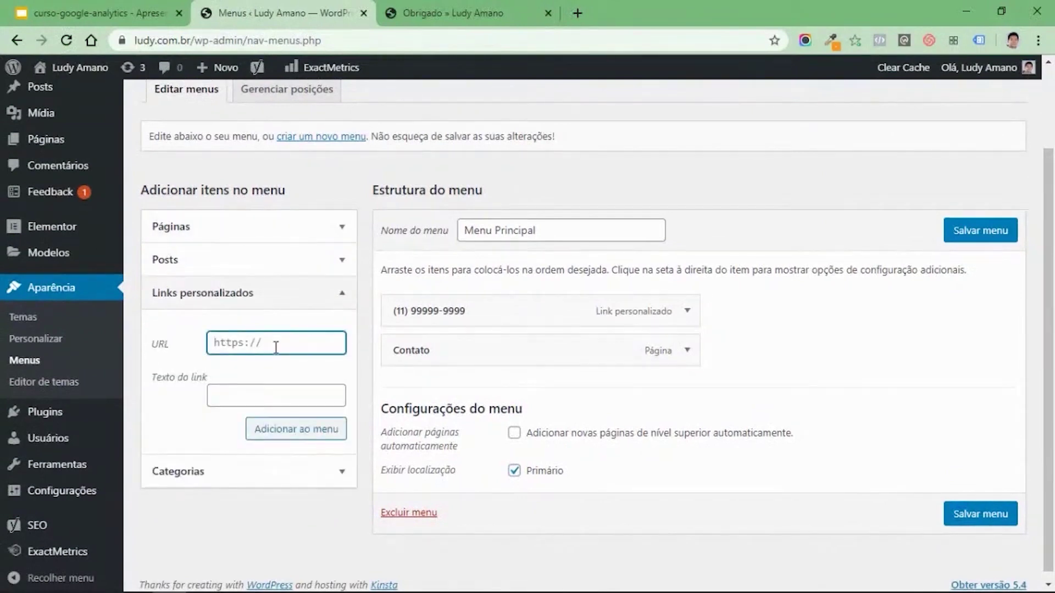
pyautogui.write('mai')
pyautogui.press('Tab')
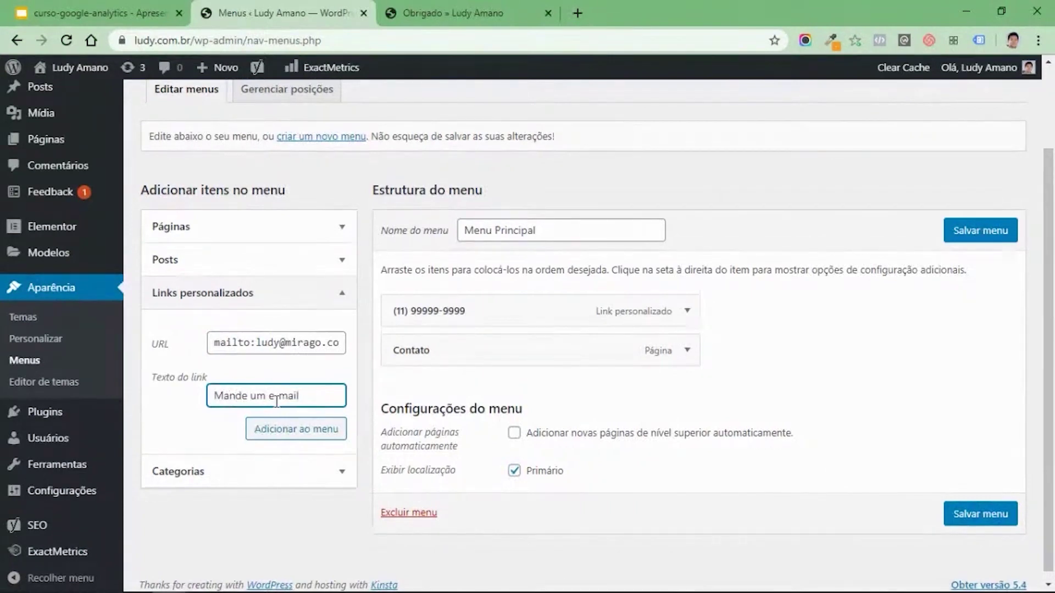
pyautogui.click(294, 429)
pyautogui.moveTo(509, 393); pyautogui.dragTo(638, 327)
pyautogui.click(982, 230)
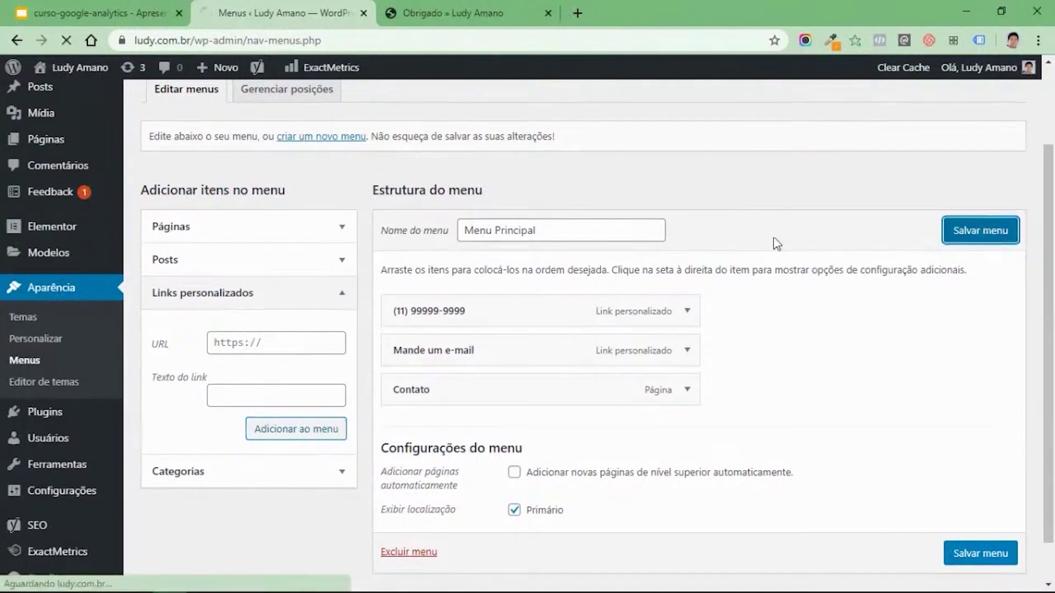
# Load the ludy.com.br homepage and confirm the header shows Mande um e-mail before Contato.
pyautogui.click(449, 13)
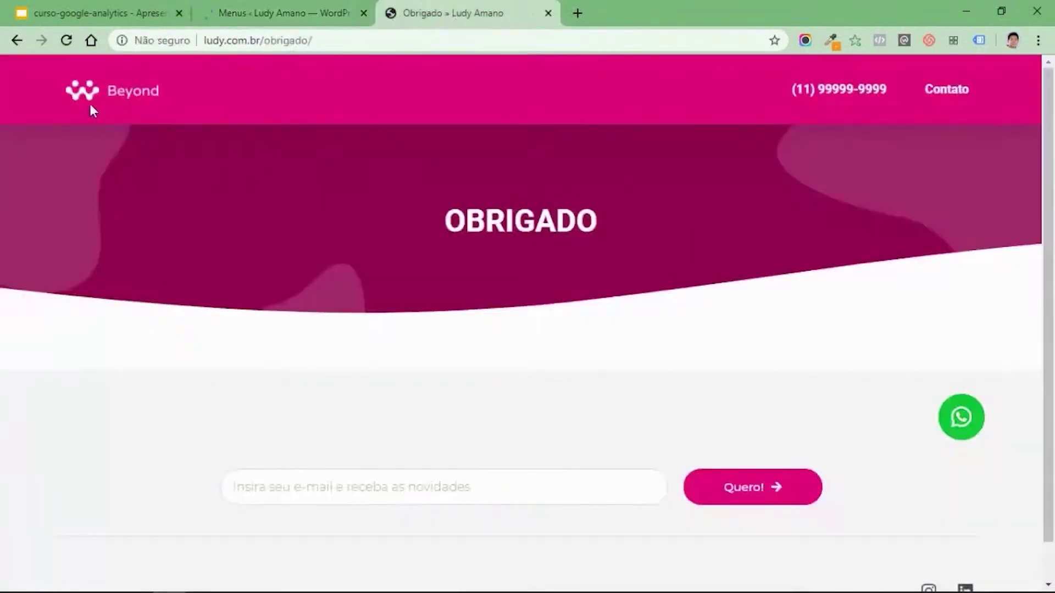
pyautogui.moveTo(264, 41); pyautogui.dragTo(471, 40)
pyautogui.press('BackSpace')
pyautogui.press('Return')
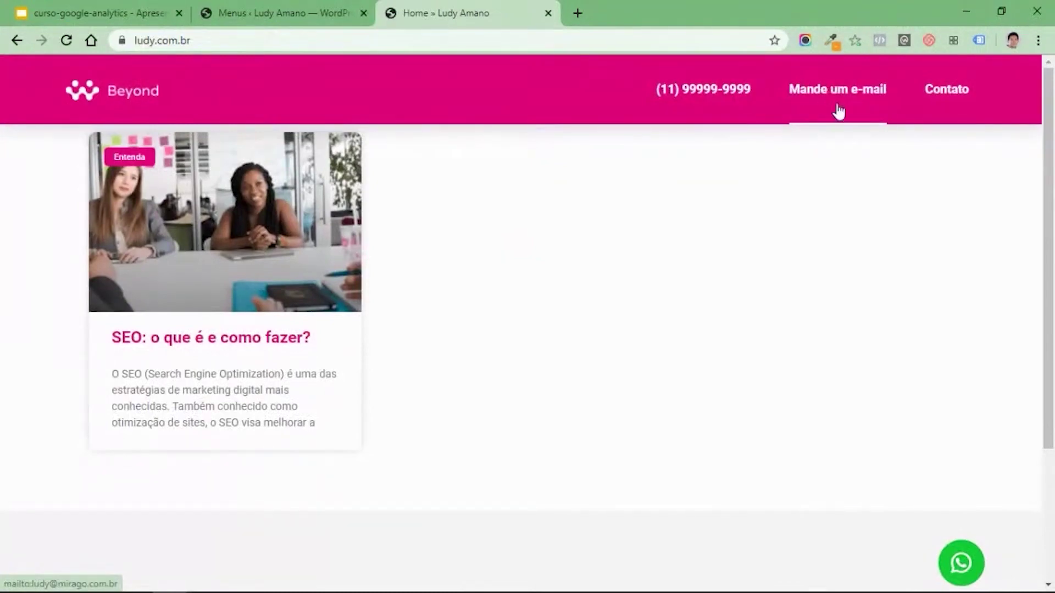
pyautogui.scroll(-3, 855, 184)
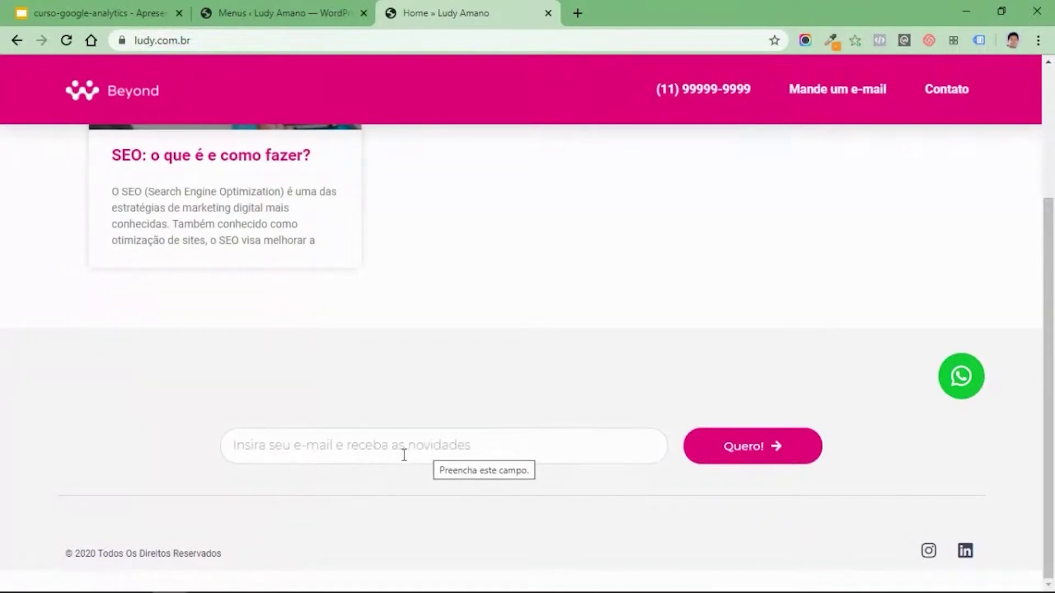
pyautogui.scroll(3, 471, 433)
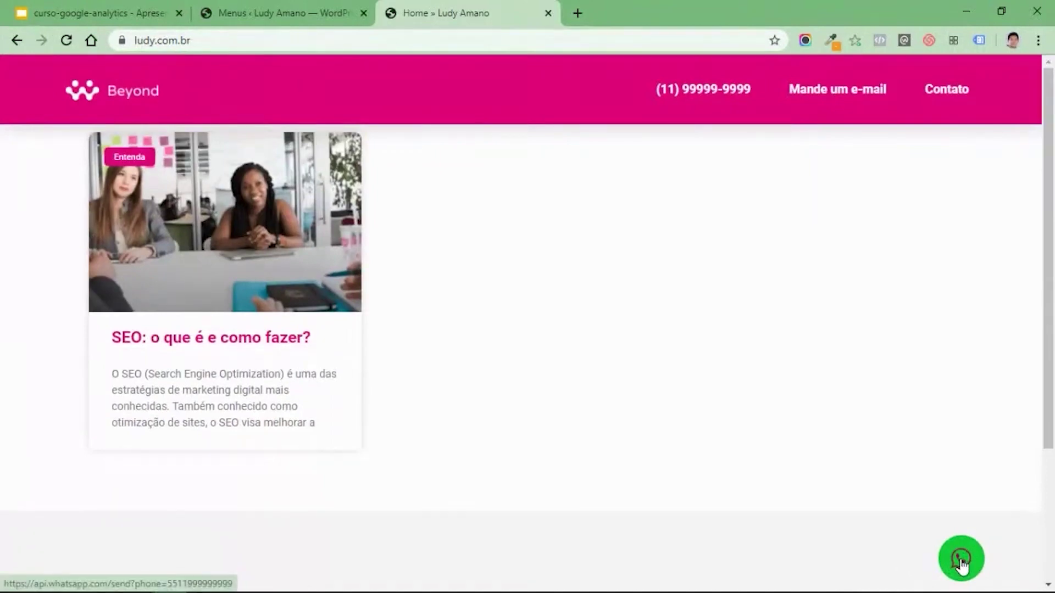
pyautogui.scroll(-3, 928, 351)
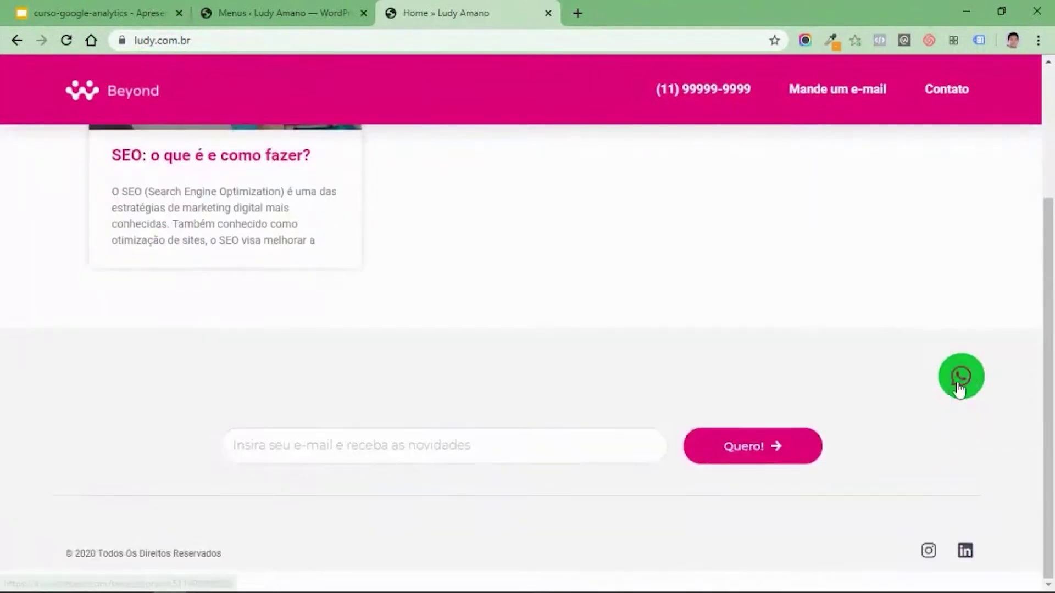
pyautogui.click(279, 11)
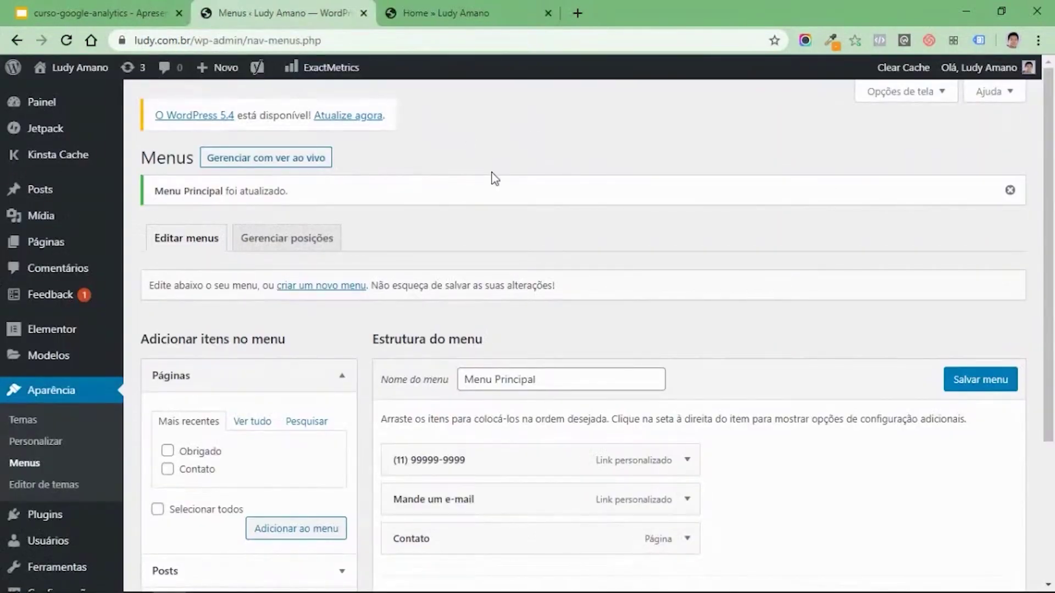
pyautogui.click(495, 13)
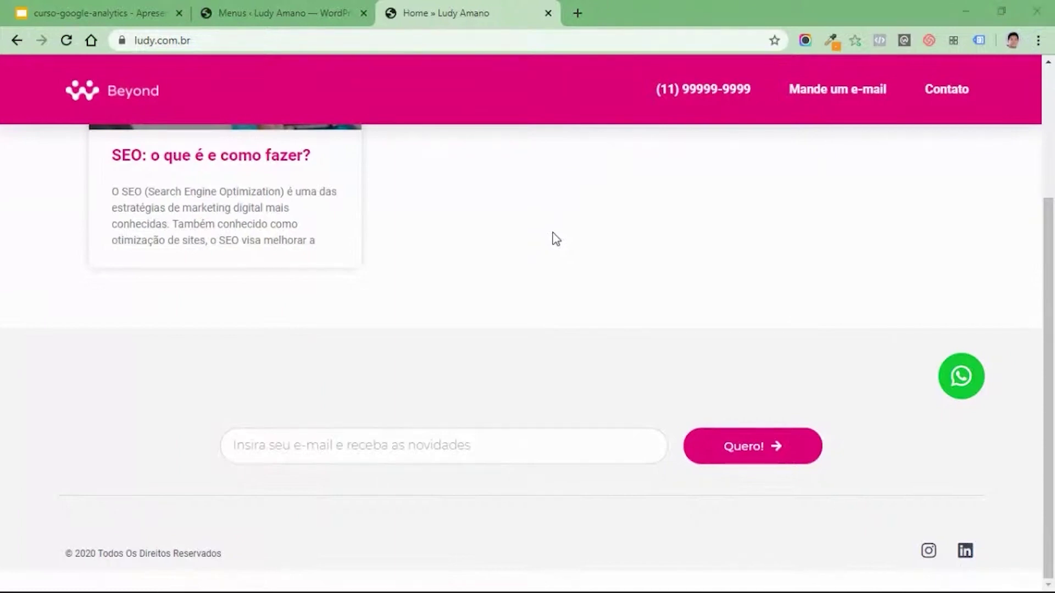
# In the incognito Google Analytics window, create a new goal under Metas and scroll the template list.
pyautogui.hotkey('alt', 'Tab')
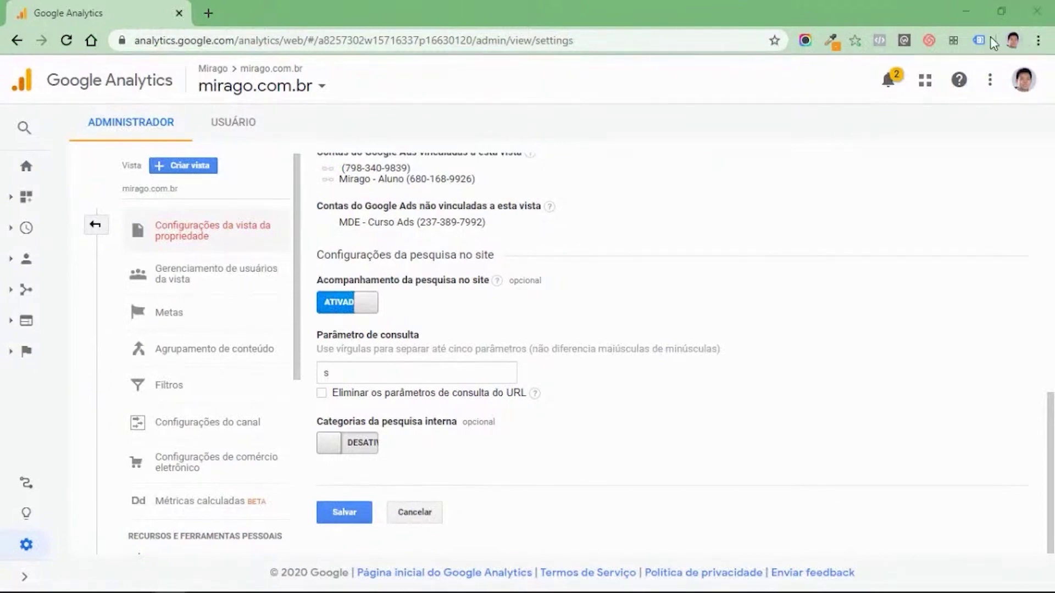
pyautogui.hotkey('alt', 'Tab')
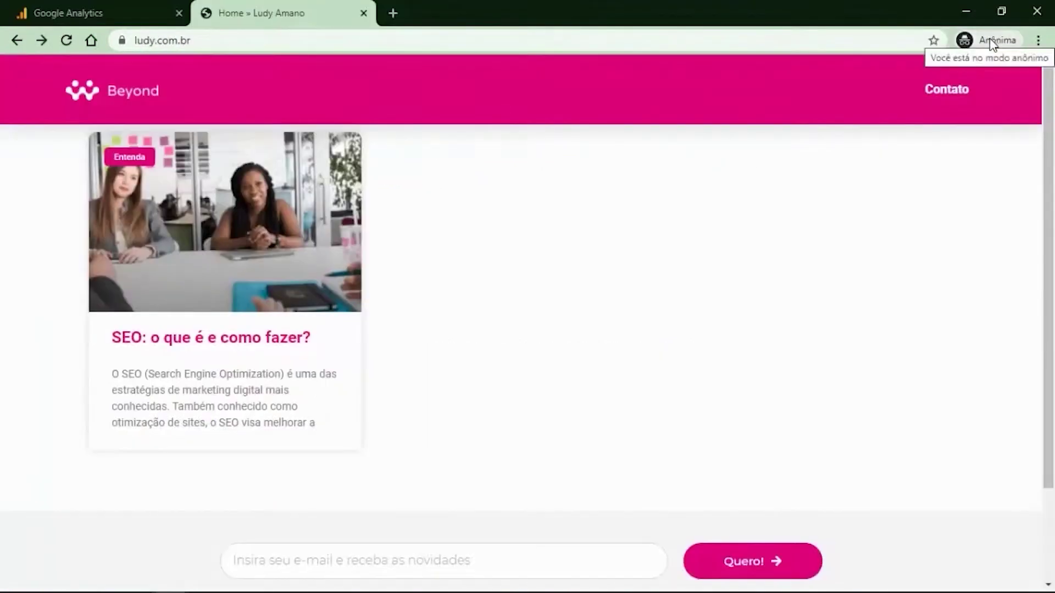
pyautogui.click(68, 12)
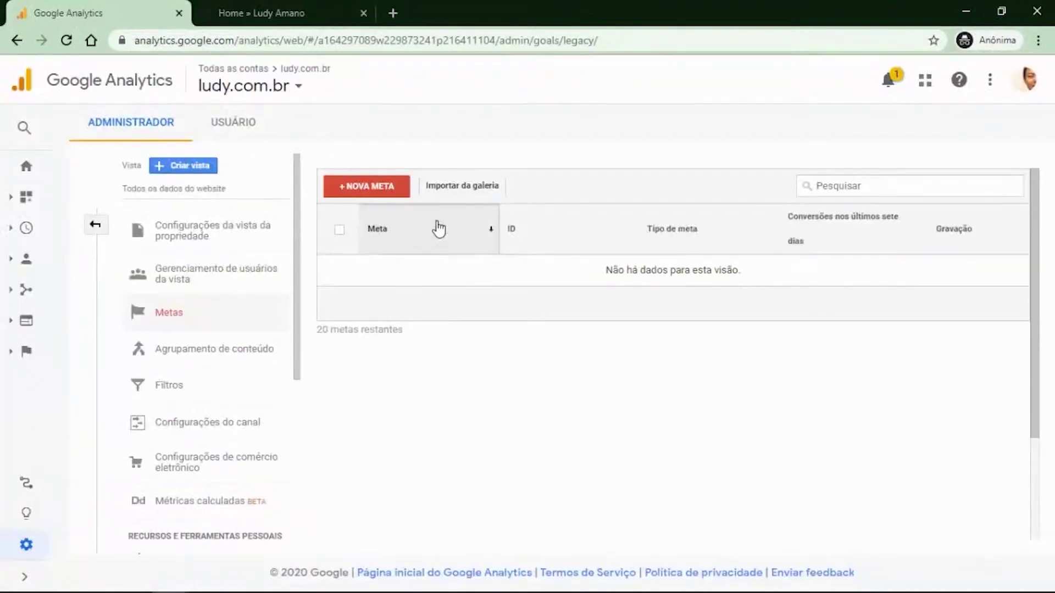
pyautogui.click(376, 195)
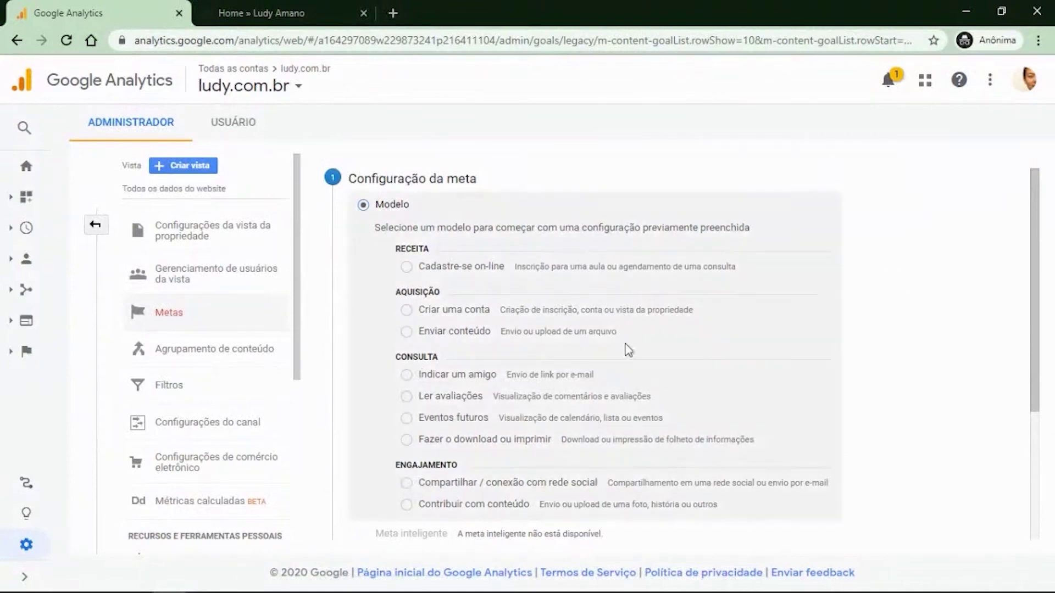
pyautogui.scroll(-2, 542, 329)
pyautogui.scroll(-1, 545, 335)
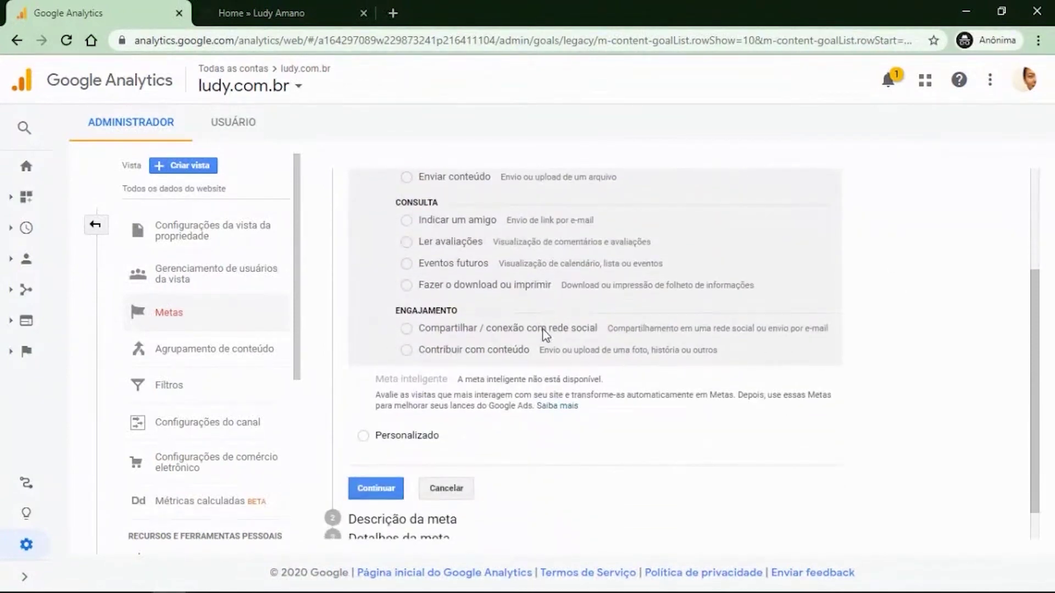
# Choose a Personalizado goal named Formulário, then try the Destino and Duração types.
pyautogui.click(366, 441)
pyautogui.click(377, 487)
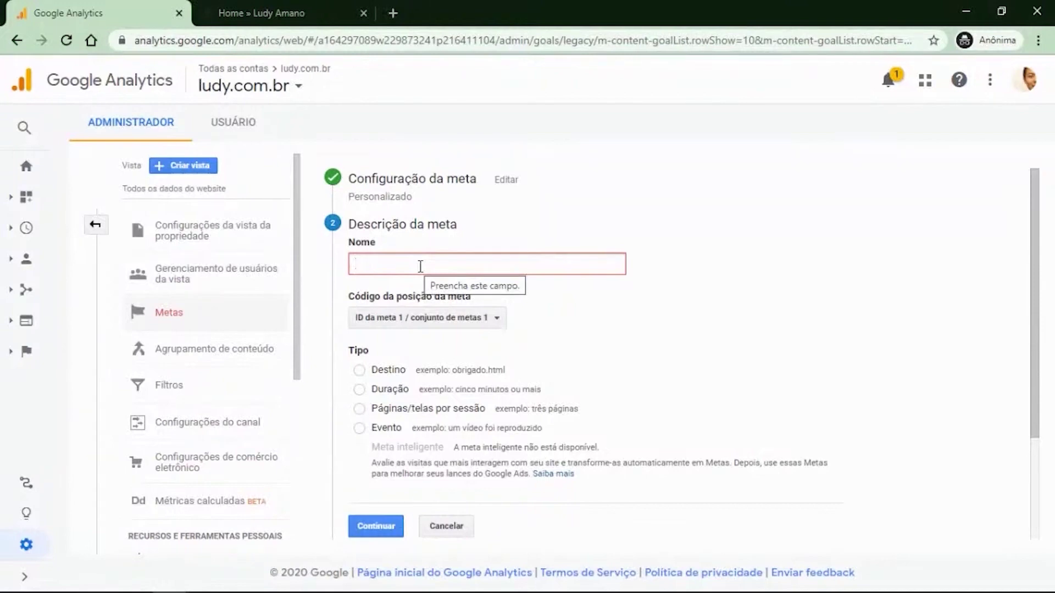
pyautogui.write('Formulário')
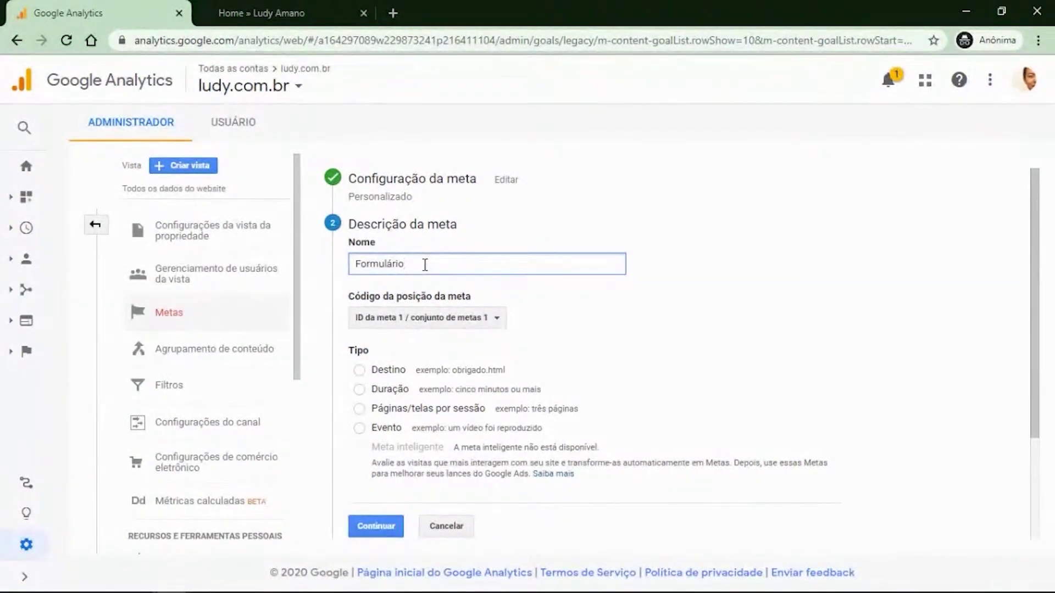
pyautogui.scroll(-2, 606, 280)
pyautogui.scroll(1, 608, 277)
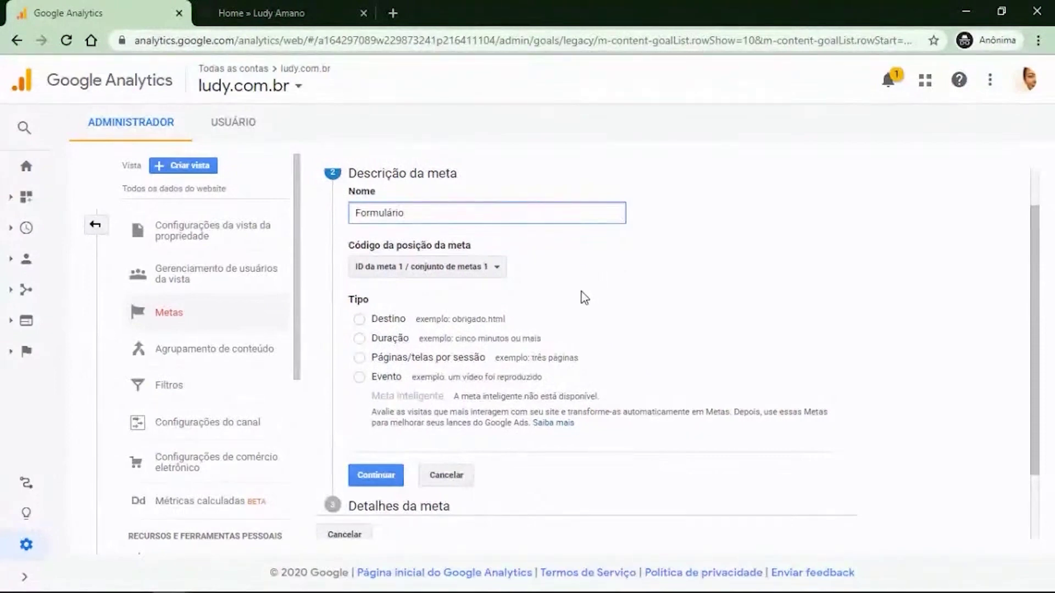
pyautogui.click(393, 294)
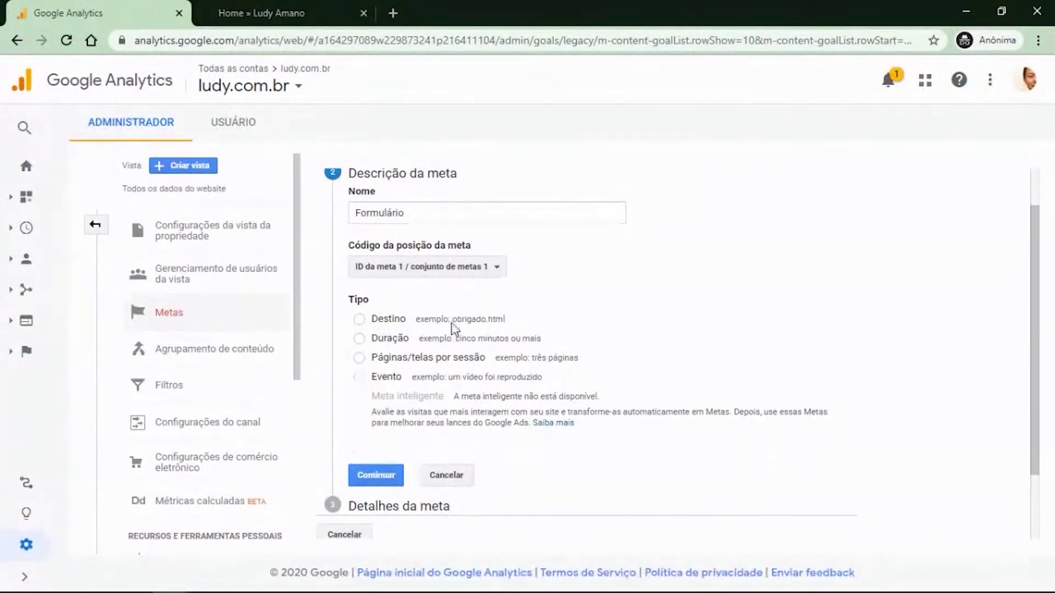
pyautogui.click(494, 318)
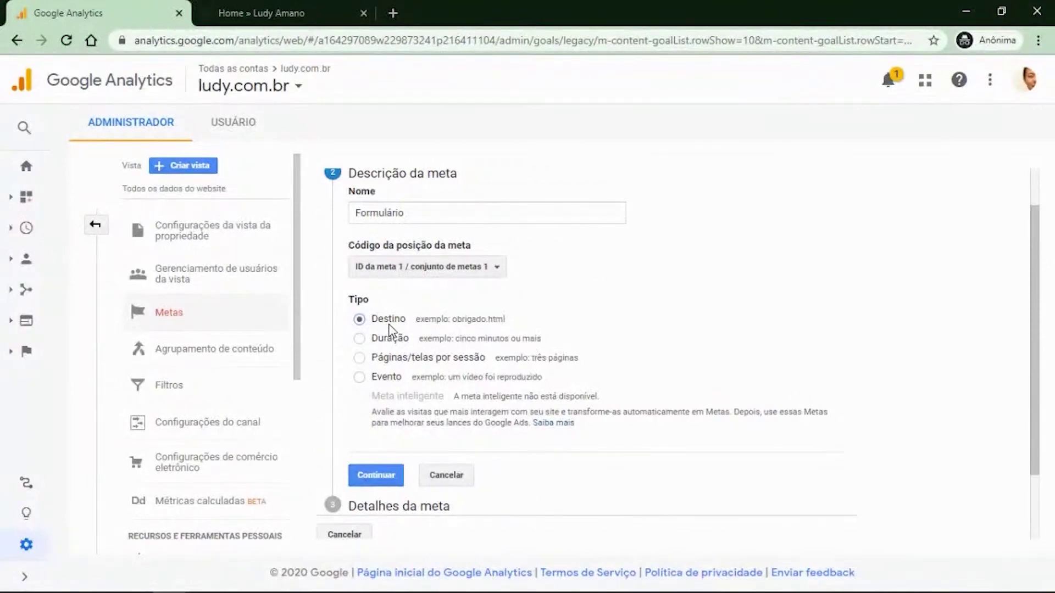
pyautogui.click(360, 339)
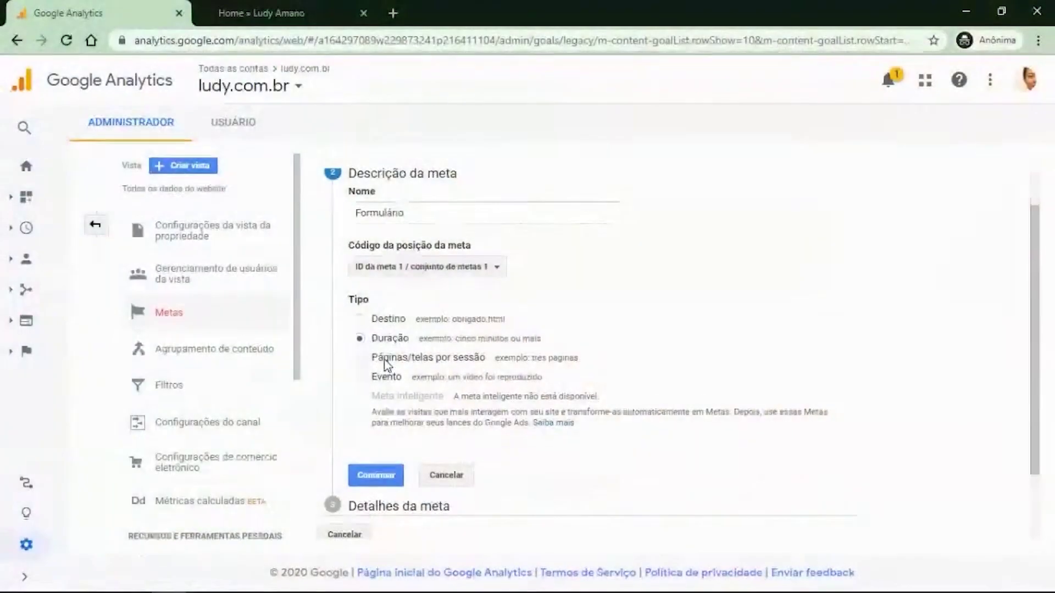
# Check the Páginas/telas por sessão option, then choose Evento as the goal type.
pyautogui.click(386, 363)
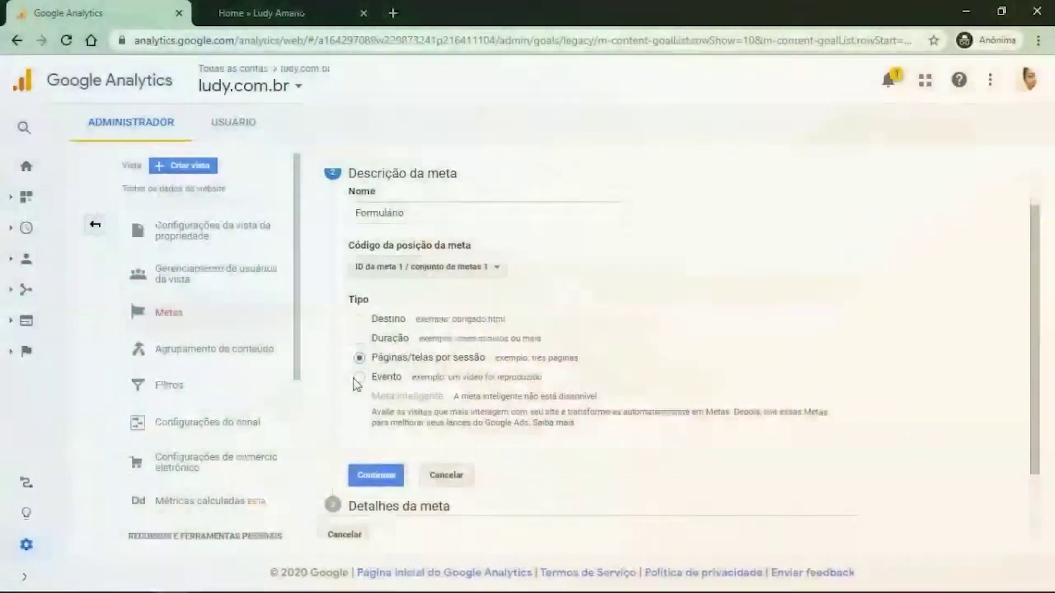
pyautogui.click(359, 377)
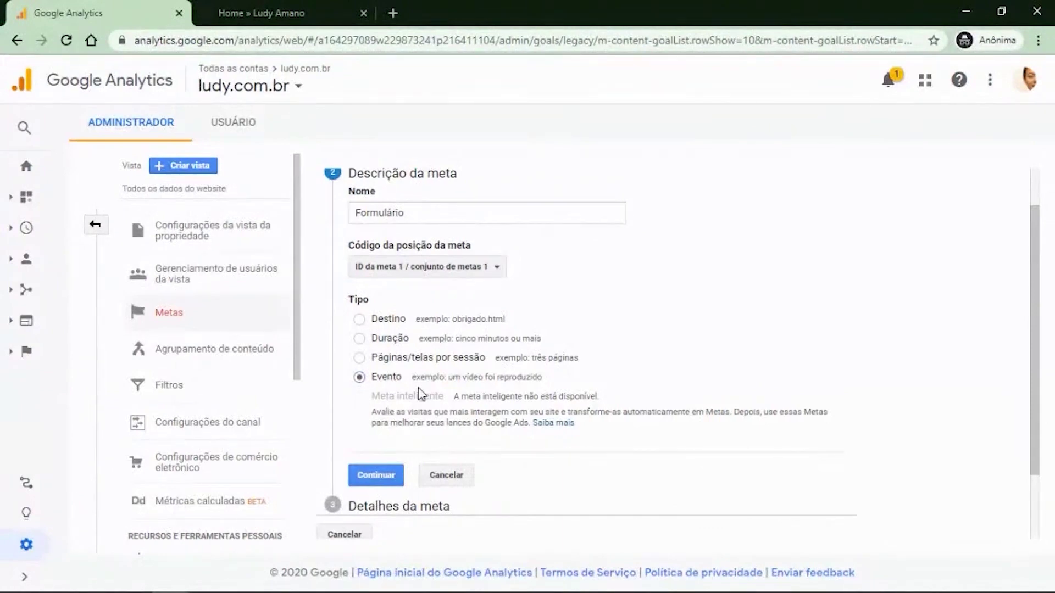
# Switch the Formulário goal back to Destino type and continue to goal details.
pyautogui.click(360, 319)
pyautogui.click(418, 217)
pyautogui.moveTo(419, 217); pyautogui.dragTo(345, 222)
pyautogui.click(675, 269)
pyautogui.click(376, 475)
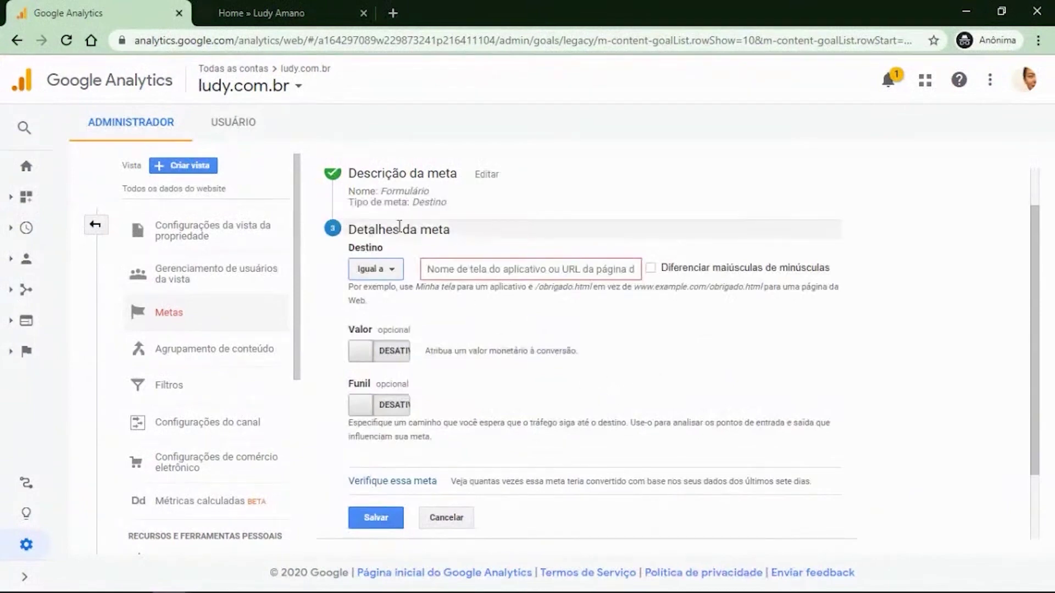
# Enter /obrigado/ as the destination with Igual a.
pyautogui.scroll(1, 475, 380)
pyautogui.scroll(1, 475, 380)
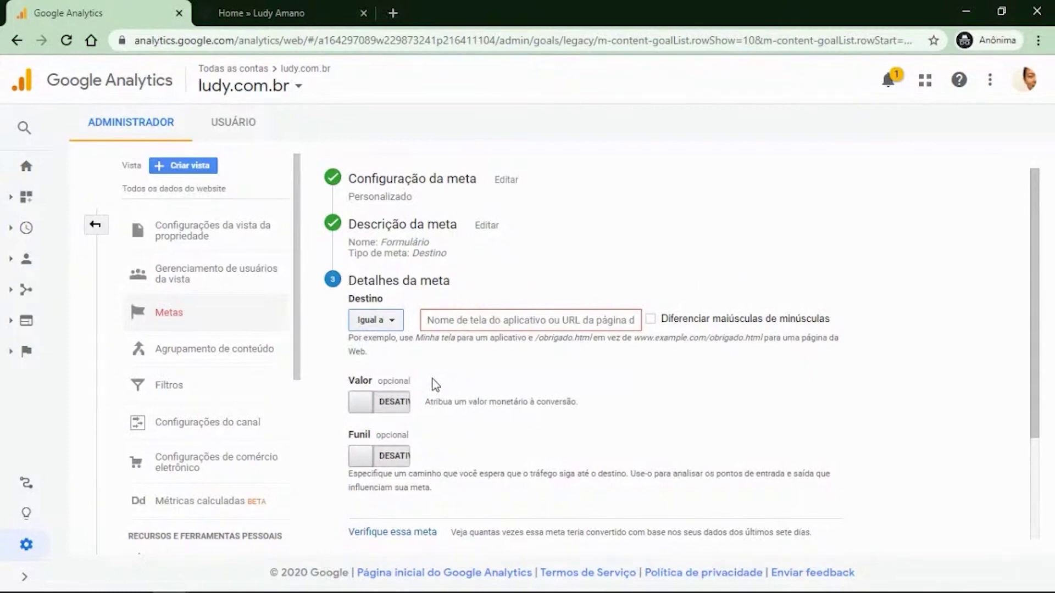
pyautogui.doubleClick(355, 300)
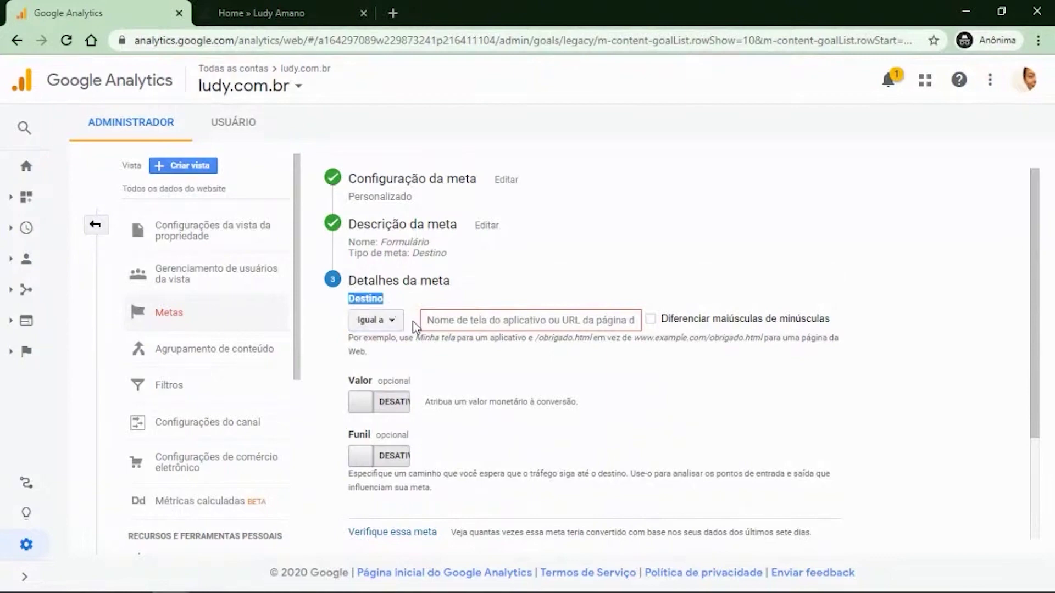
pyautogui.click(443, 321)
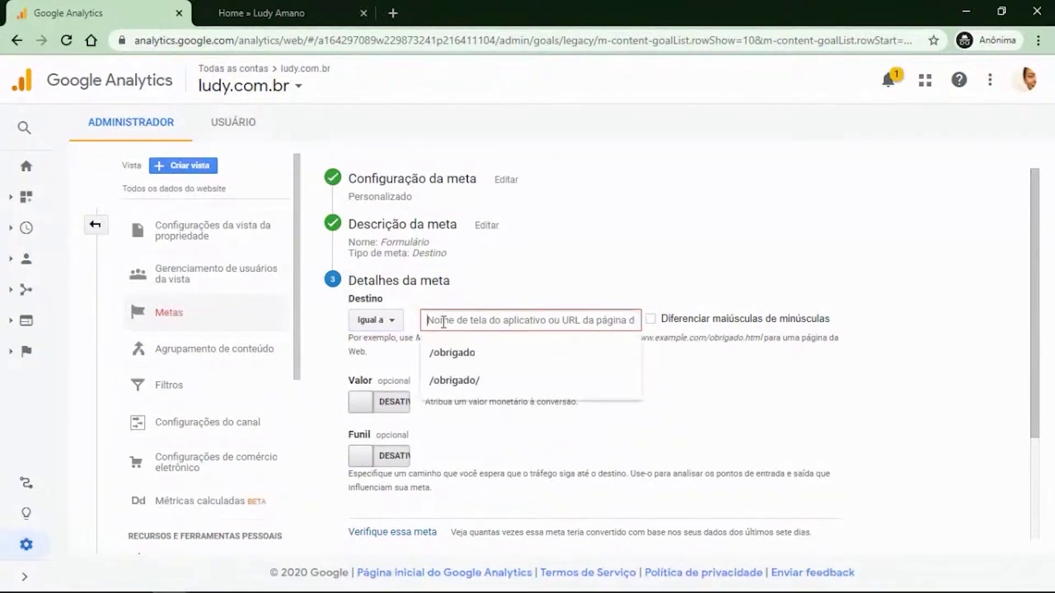
pyautogui.write('/obrigad')
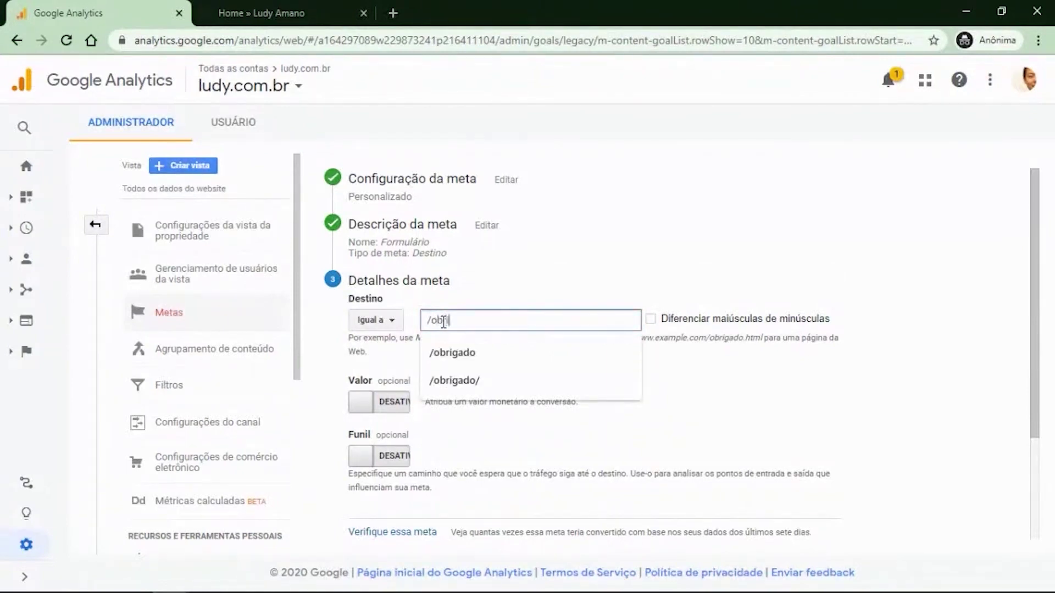
pyautogui.write('o/')
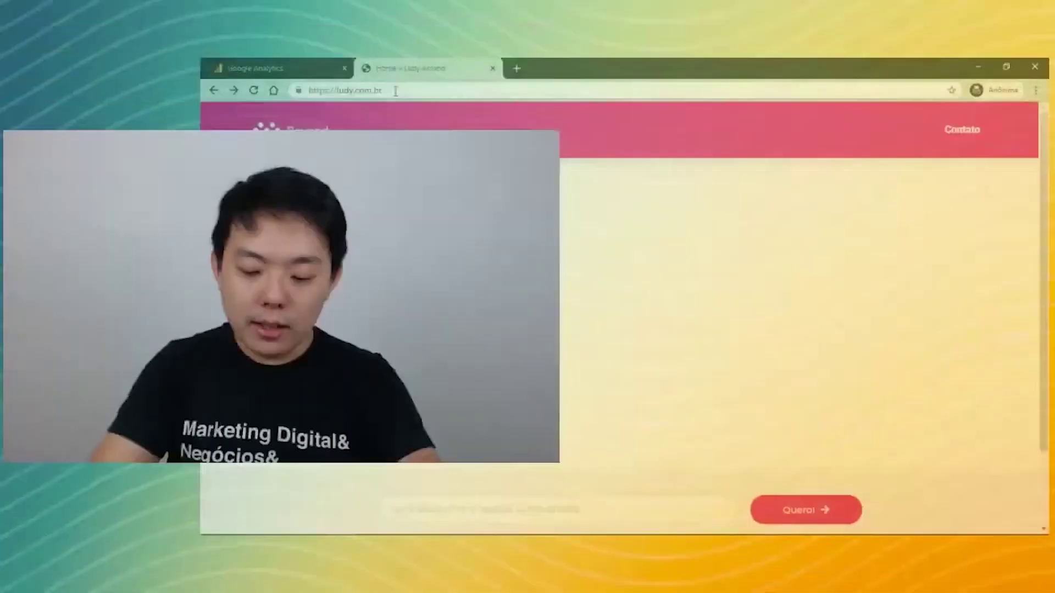
# Open ludy.com.br/obrigado/ in the site tab and copy its full address.
pyautogui.click(395, 90)
pyautogui.write('obrigado')
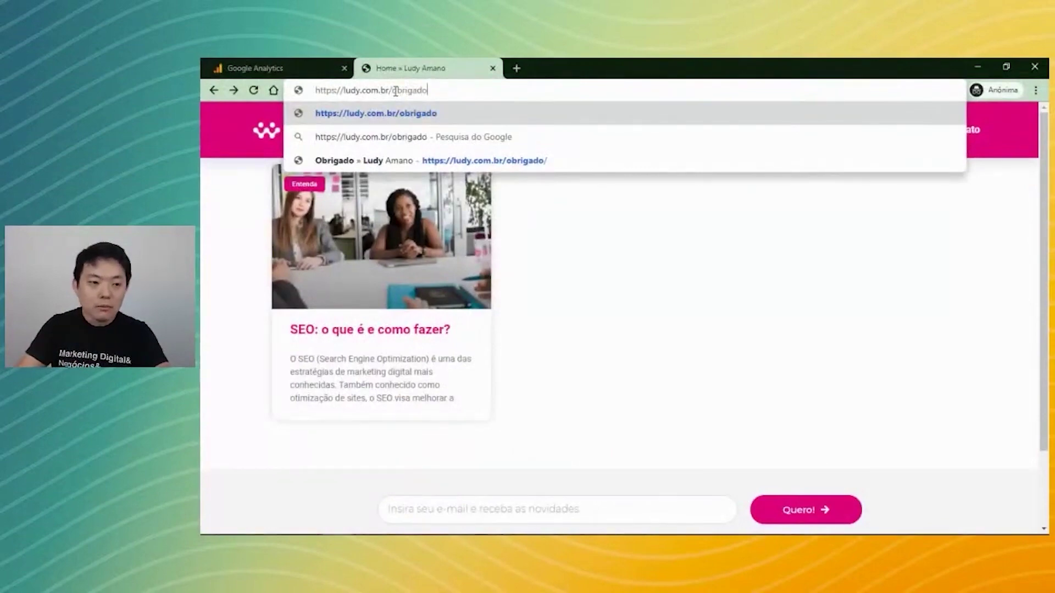
pyautogui.press('Return')
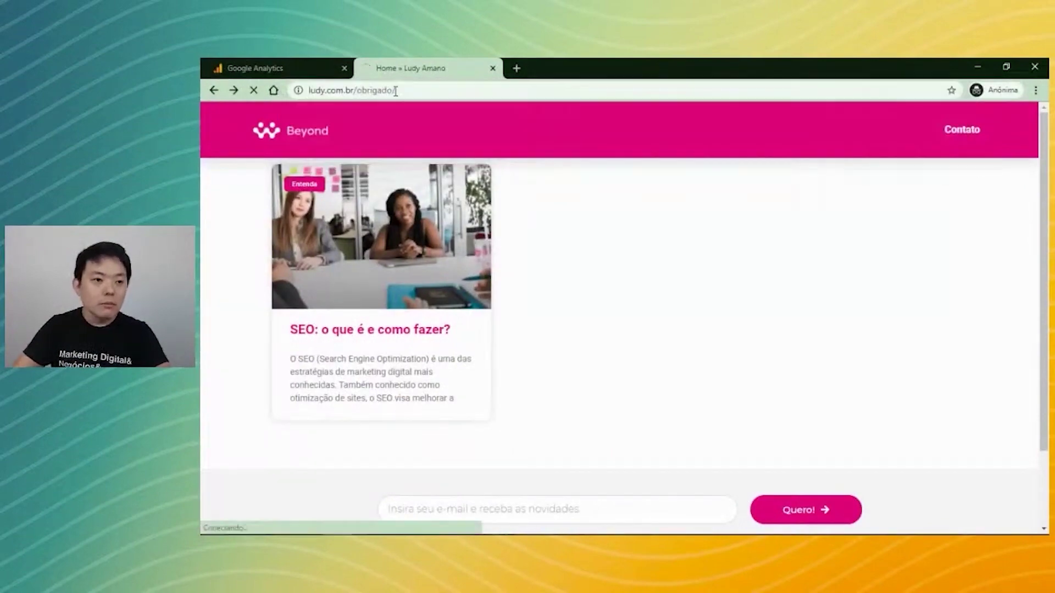
pyautogui.click(409, 92)
pyautogui.hotkey('ctrl', 'c')
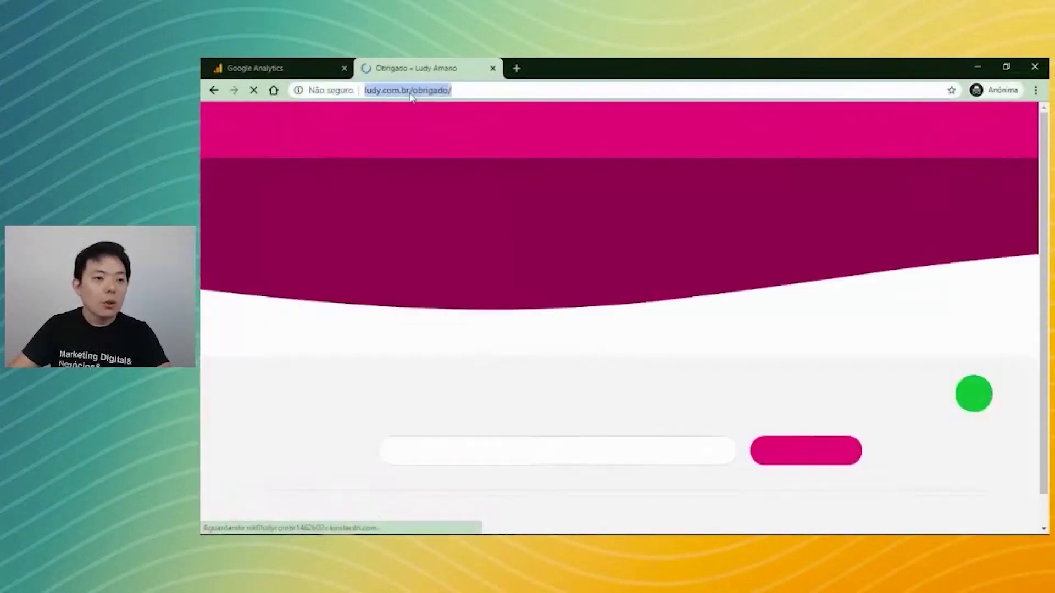
pyautogui.click(289, 68)
pyautogui.moveTo(602, 317); pyautogui.dragTo(522, 317)
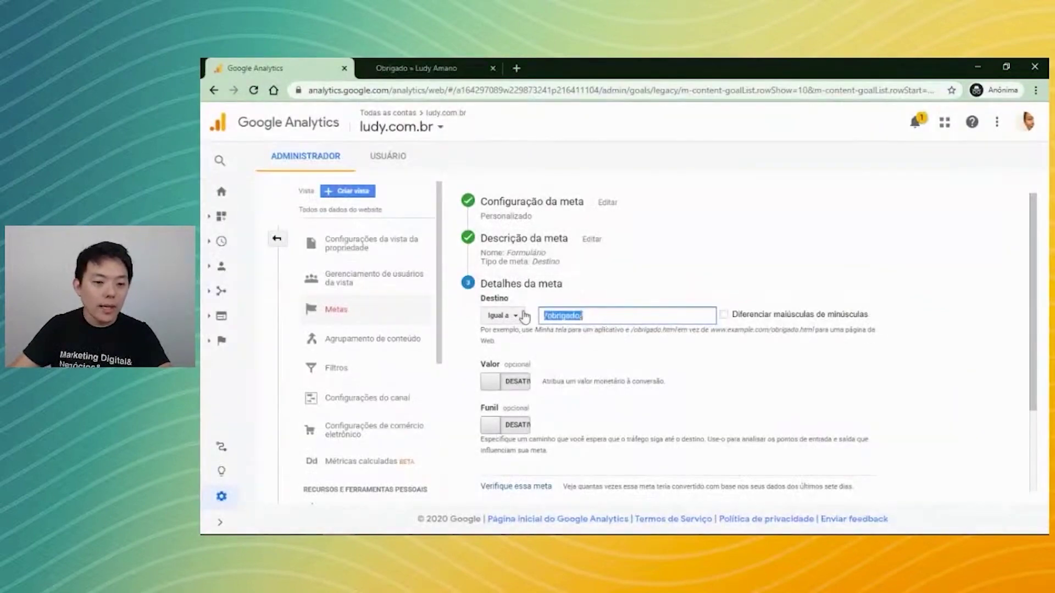
pyautogui.hotkey('ctrl', 'v')
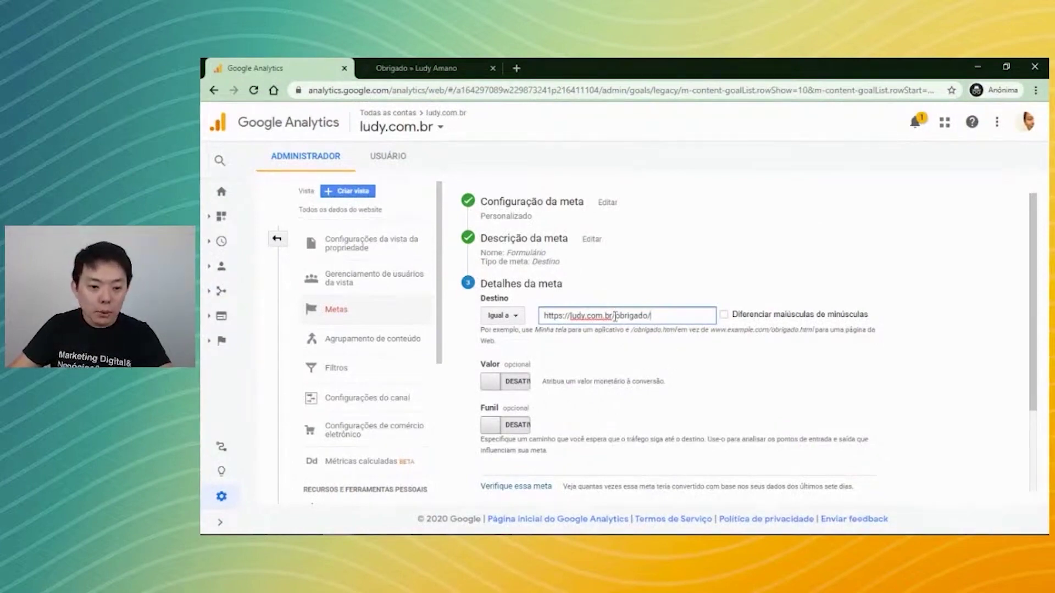
pyautogui.moveTo(612, 317); pyautogui.dragTo(548, 314)
pyautogui.moveTo(548, 312); pyautogui.dragTo(543, 314)
pyautogui.press('BackSpace')
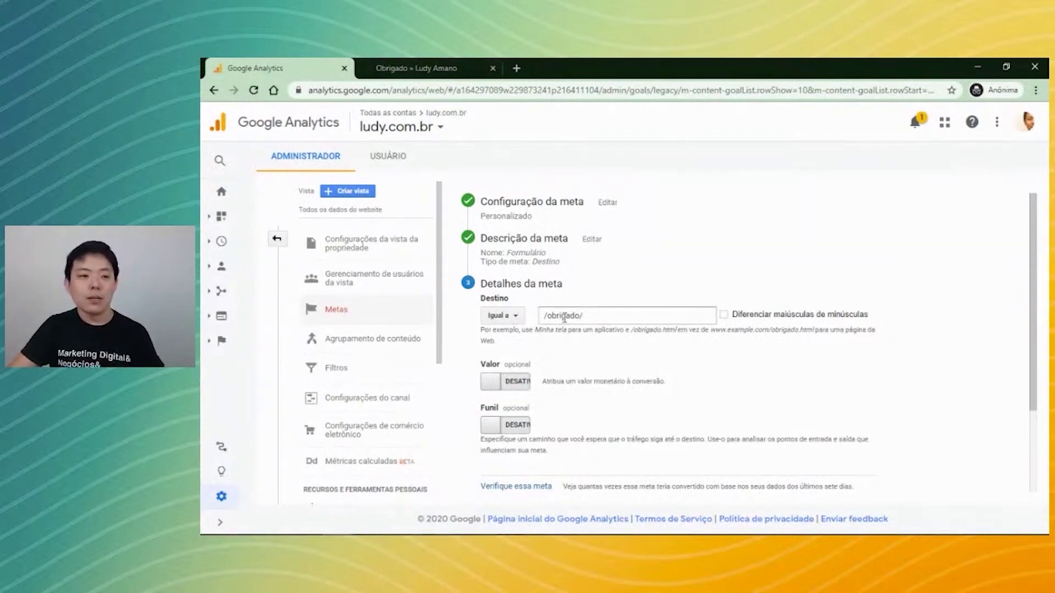
# On the Obrigado page, select the obrigado/ path and delete and retype its r as a demonstration.
pyautogui.click(434, 69)
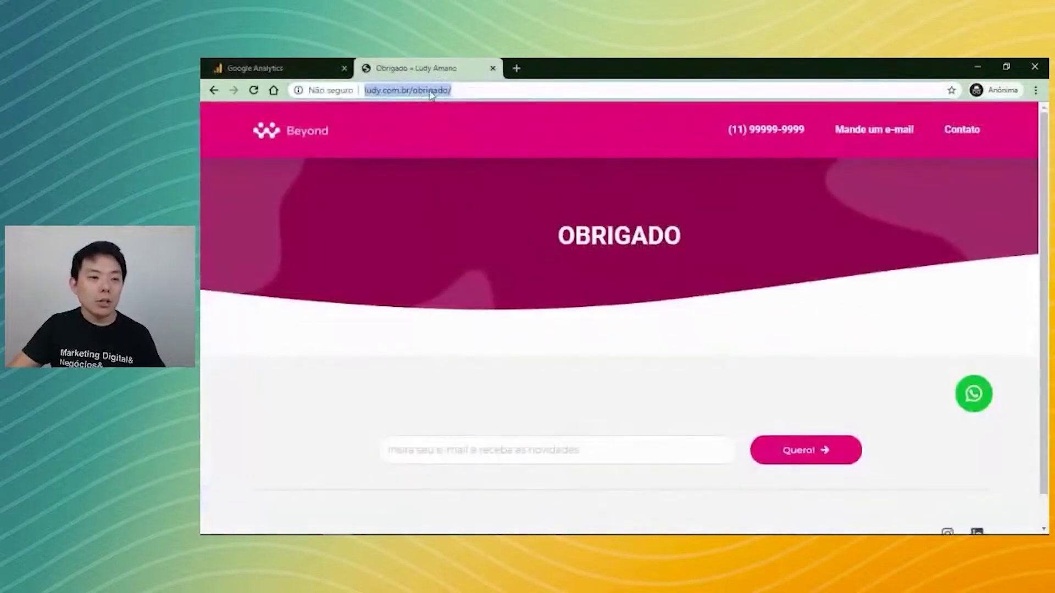
pyautogui.click(454, 92)
pyautogui.moveTo(440, 90); pyautogui.dragTo(481, 91)
pyautogui.click(459, 91)
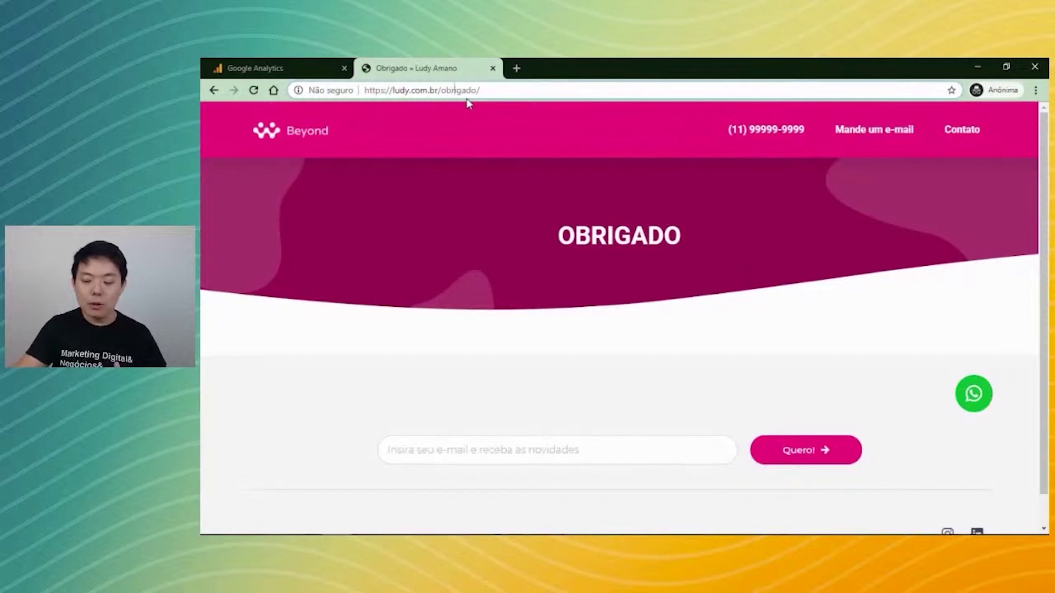
pyautogui.press('BackSpace')
pyautogui.write('r')
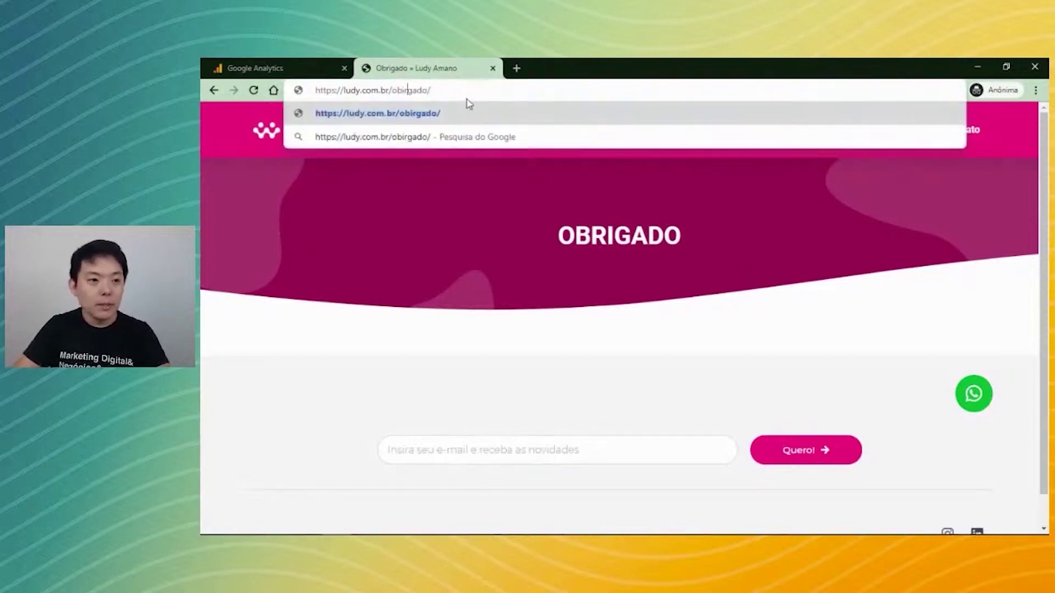
pyautogui.press('BackSpace')
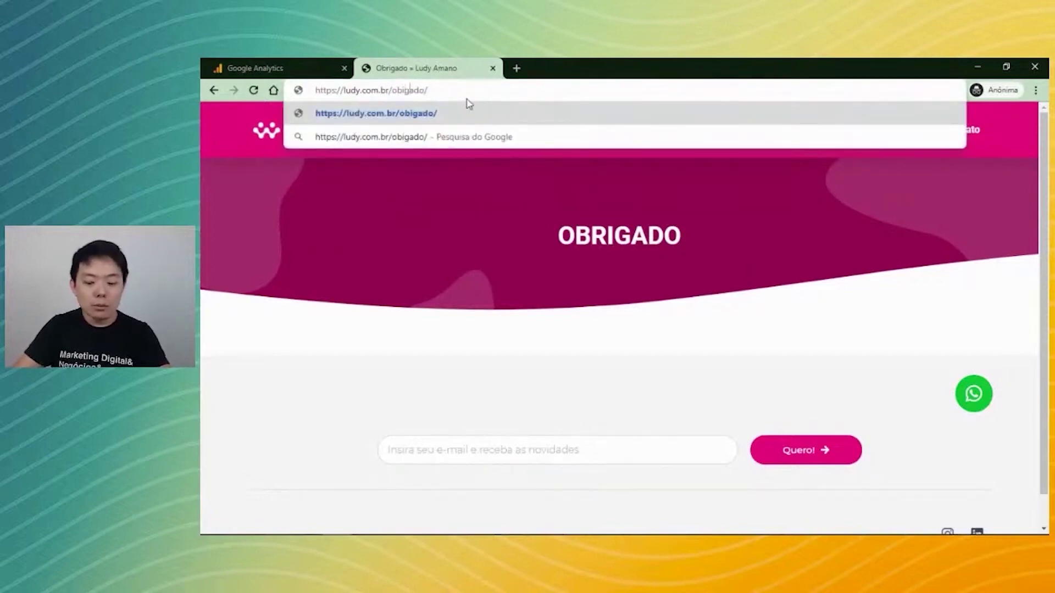
pyautogui.write('r')
pyautogui.press('BackSpace')
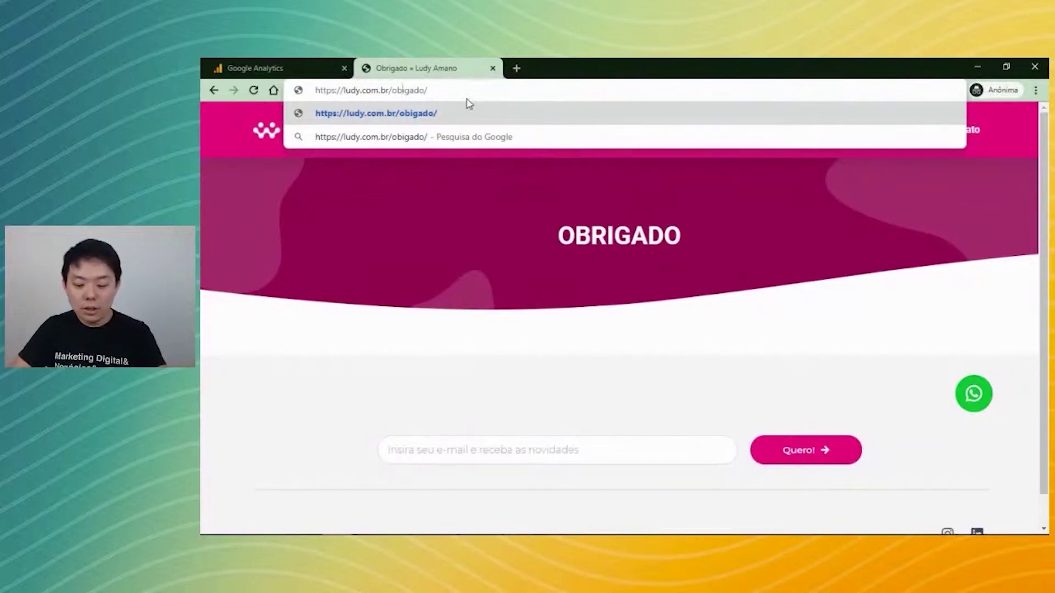
pyautogui.write('r')
# Highlight obrigado in the goal destination, then bring the Obrigado thank-you page back.
pyautogui.click(303, 64)
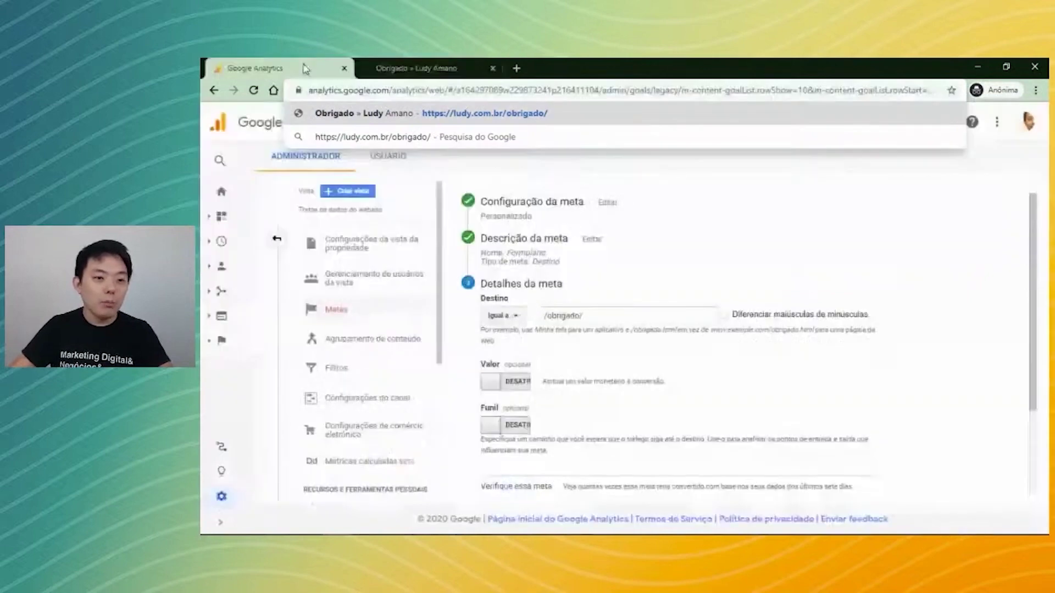
pyautogui.click(559, 312)
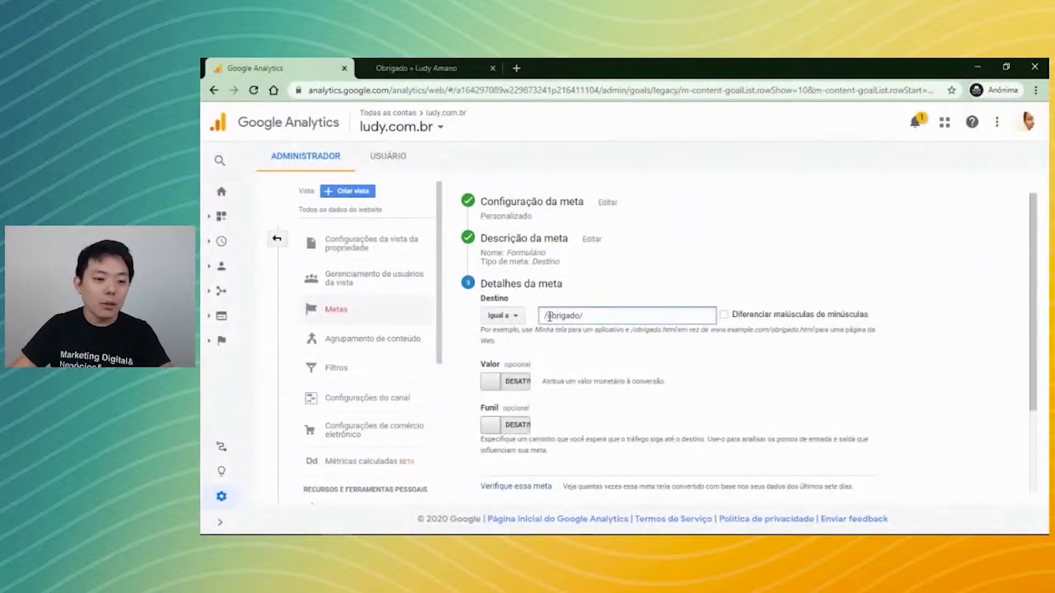
pyautogui.moveTo(546, 316); pyautogui.dragTo(578, 319)
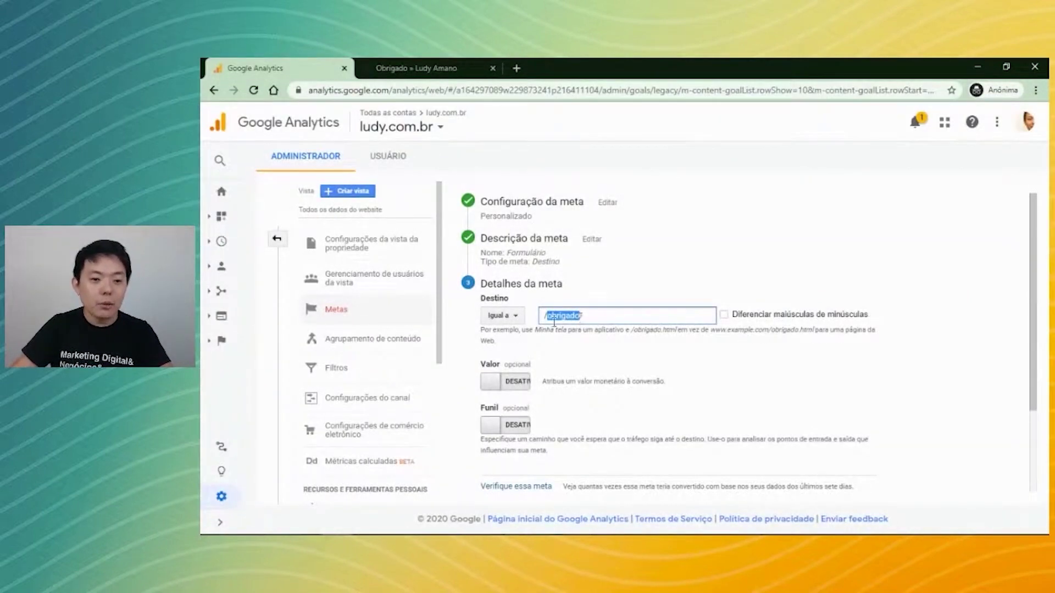
pyautogui.click(593, 322)
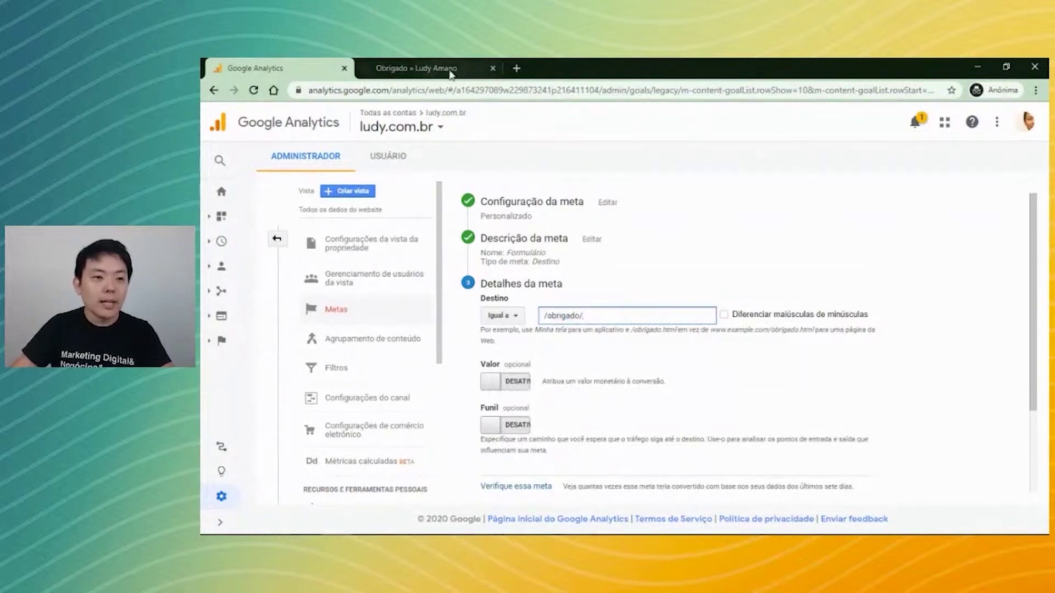
pyautogui.click(451, 71)
pyautogui.click(268, 69)
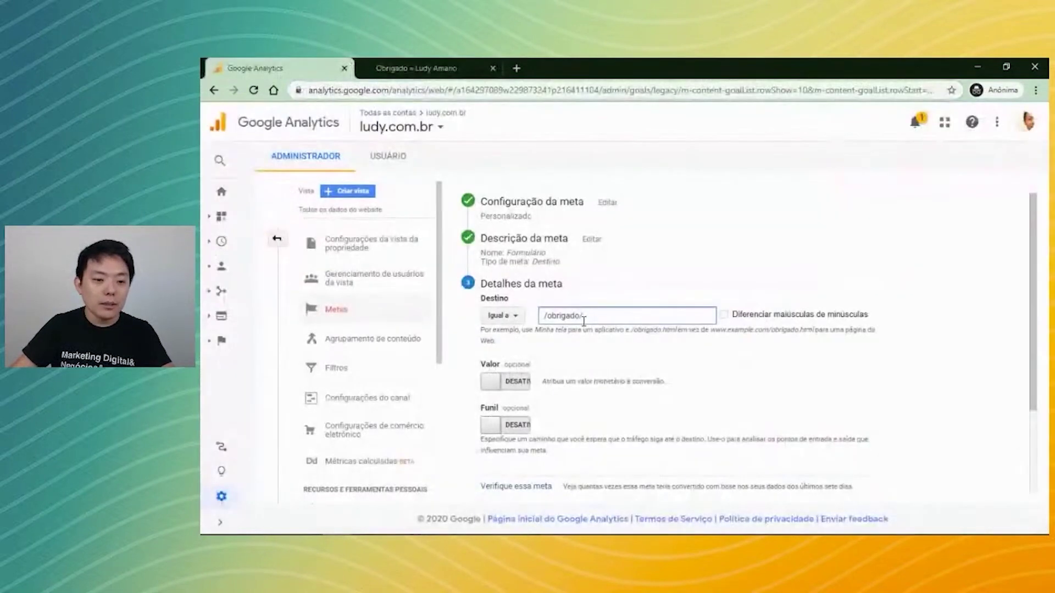
pyautogui.click(447, 71)
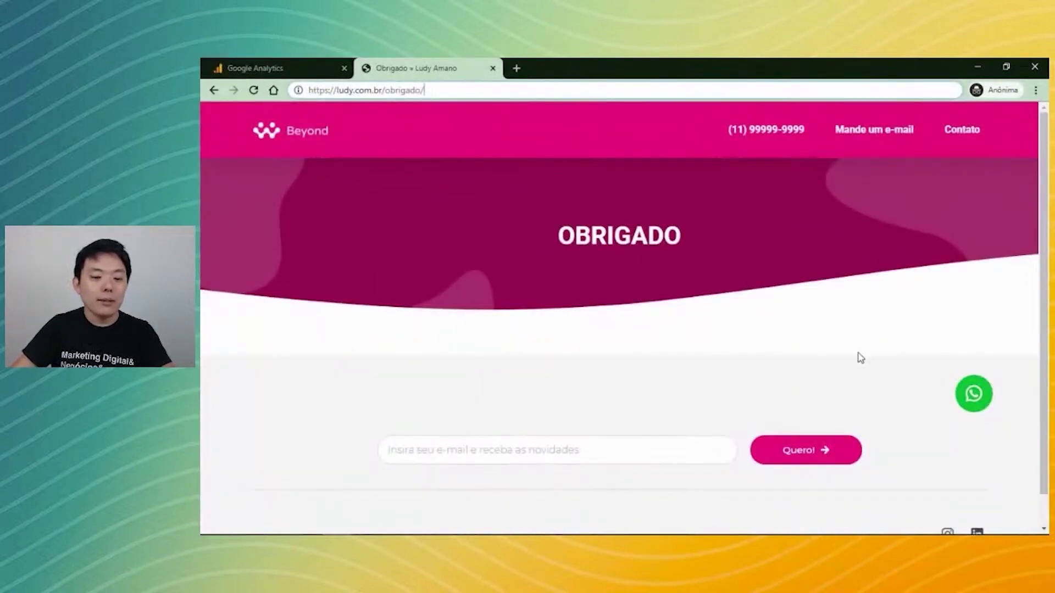
# Scroll the thank-you page and select its /obrigado/ path to compare with the goal.
pyautogui.scroll(-1, 483, 409)
pyautogui.click(484, 410)
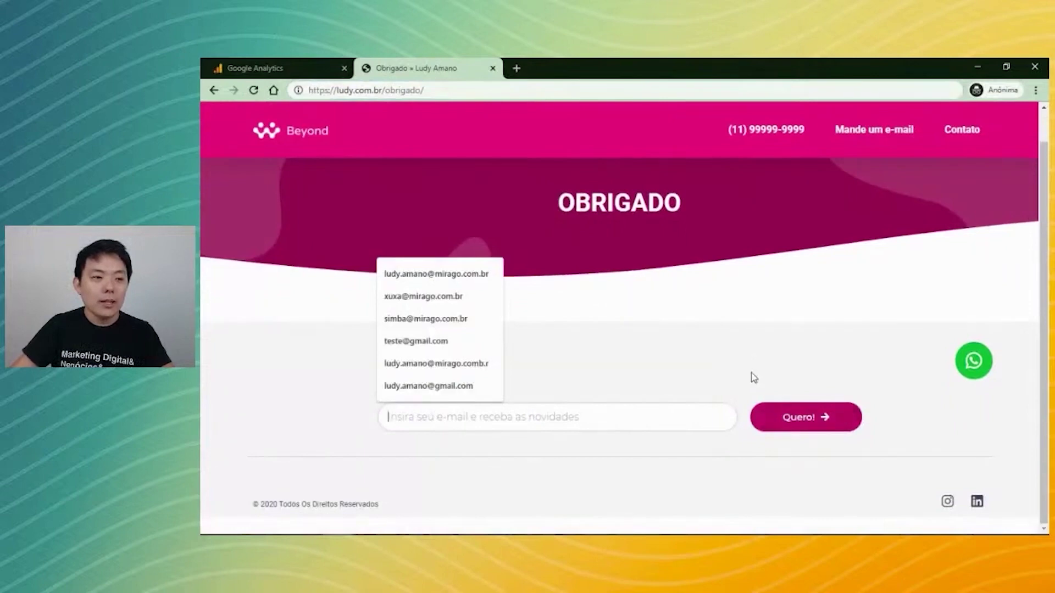
pyautogui.click(479, 89)
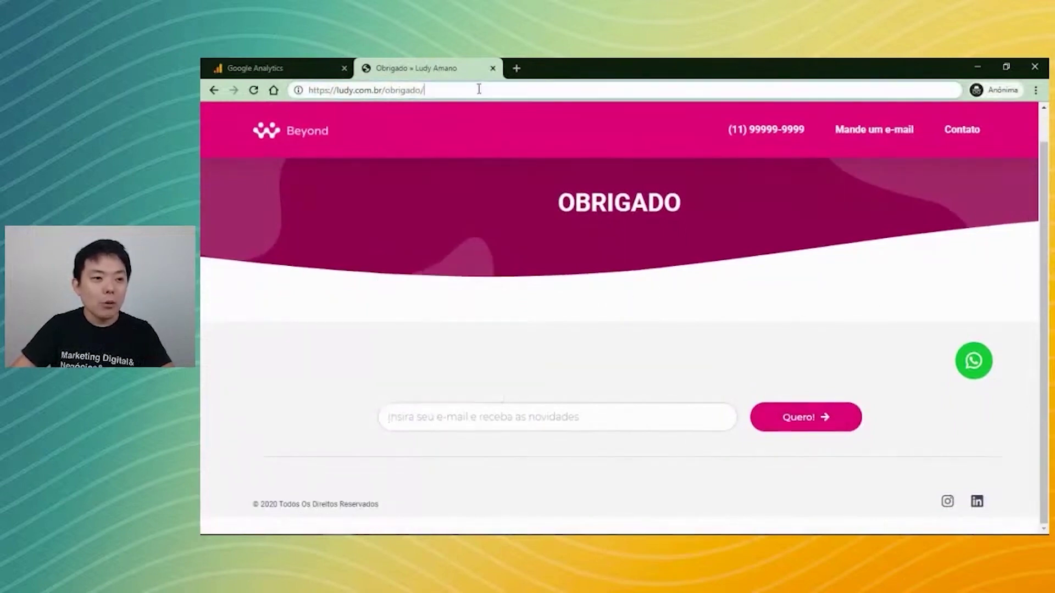
pyautogui.moveTo(479, 90); pyautogui.dragTo(381, 87)
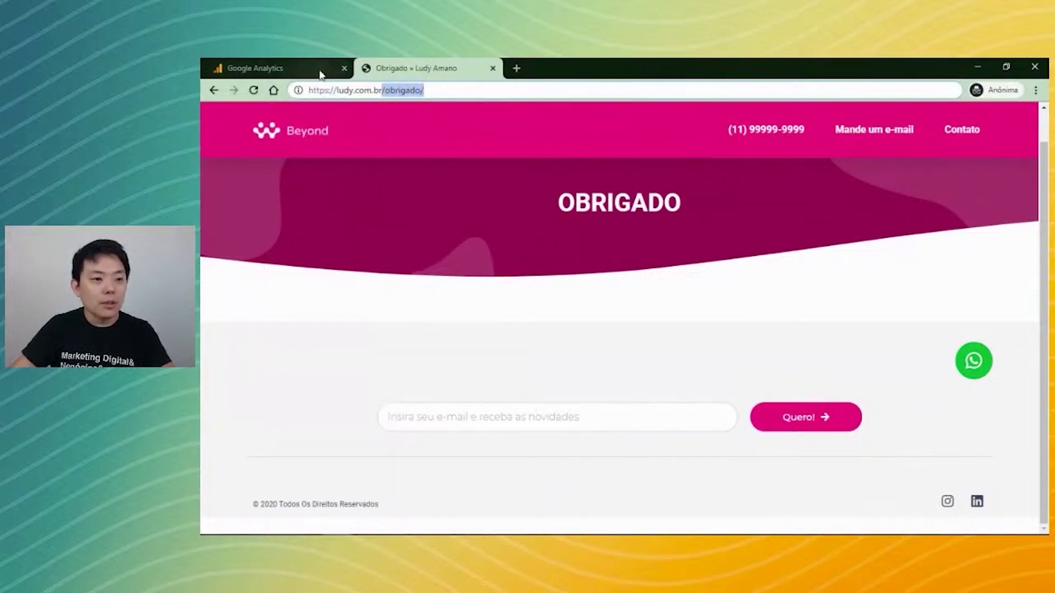
pyautogui.click(318, 68)
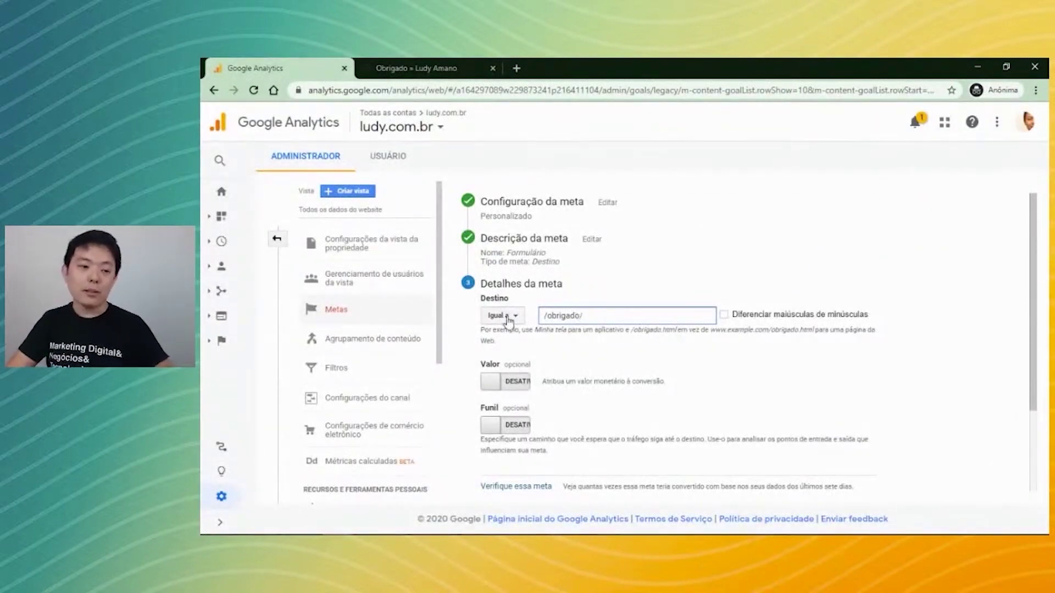
pyautogui.click(481, 338)
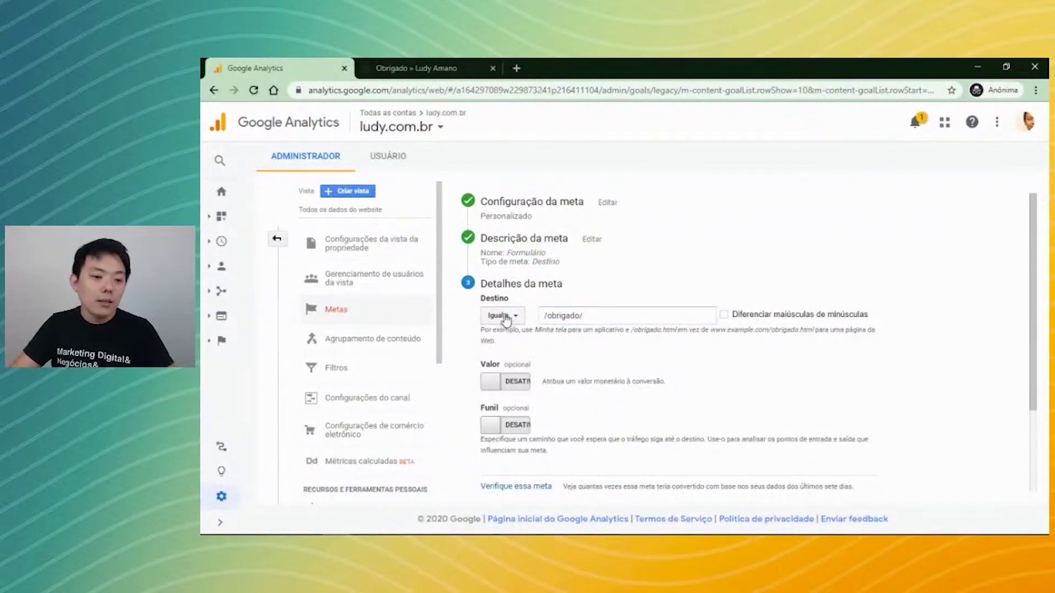
# Reselect the /obrigado/ path and check it against the goal's /obrigado/ destination value.
pyautogui.click(431, 66)
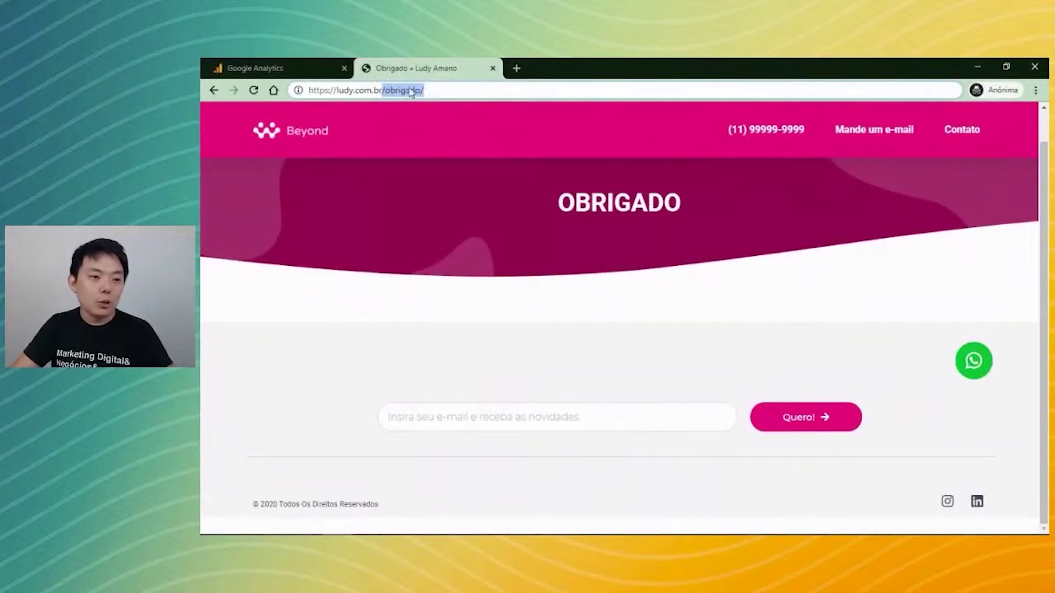
pyautogui.click(426, 90)
pyautogui.moveTo(426, 91); pyautogui.dragTo(383, 90)
pyautogui.click(277, 68)
pyautogui.click(607, 317)
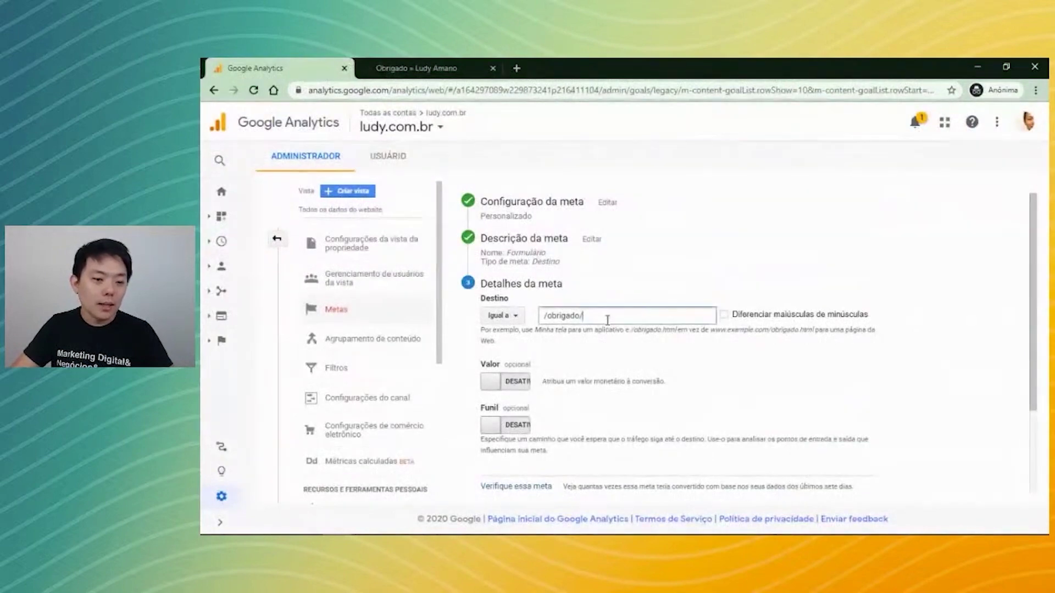
pyautogui.click(456, 70)
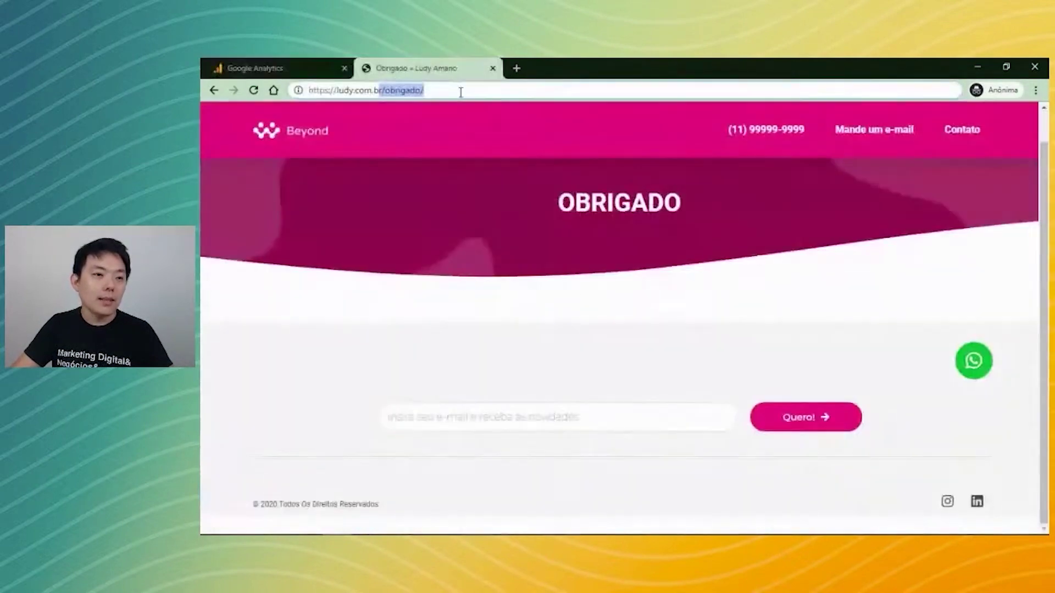
pyautogui.click(315, 65)
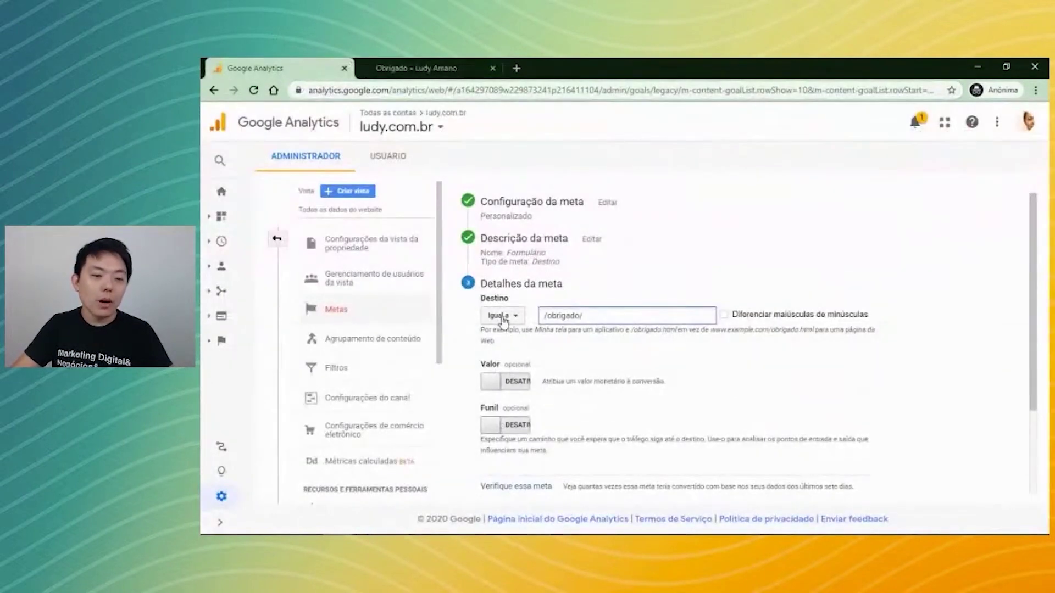
pyautogui.click(464, 65)
# Append ?pis=897879281 to the obrigado address, reload the page, and return to Analytics.
pyautogui.click(396, 90)
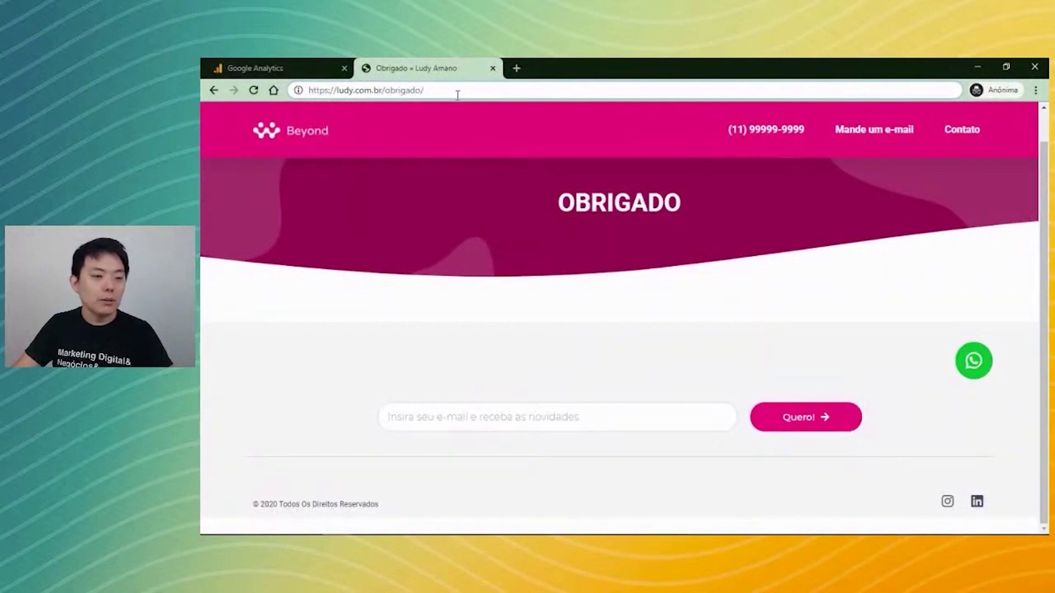
pyautogui.write('?')
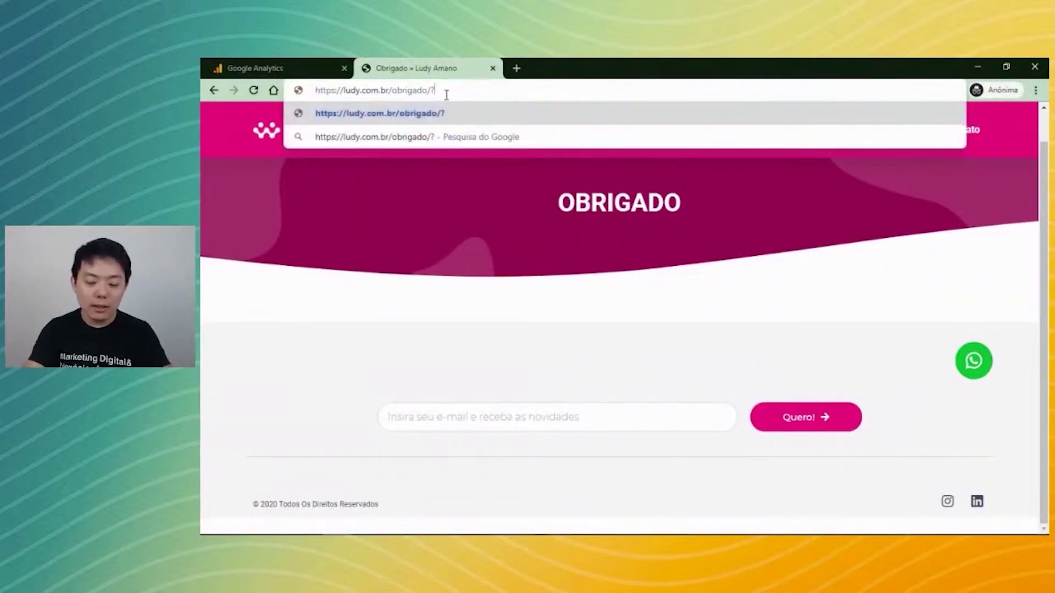
pyautogui.write('pis-laks')
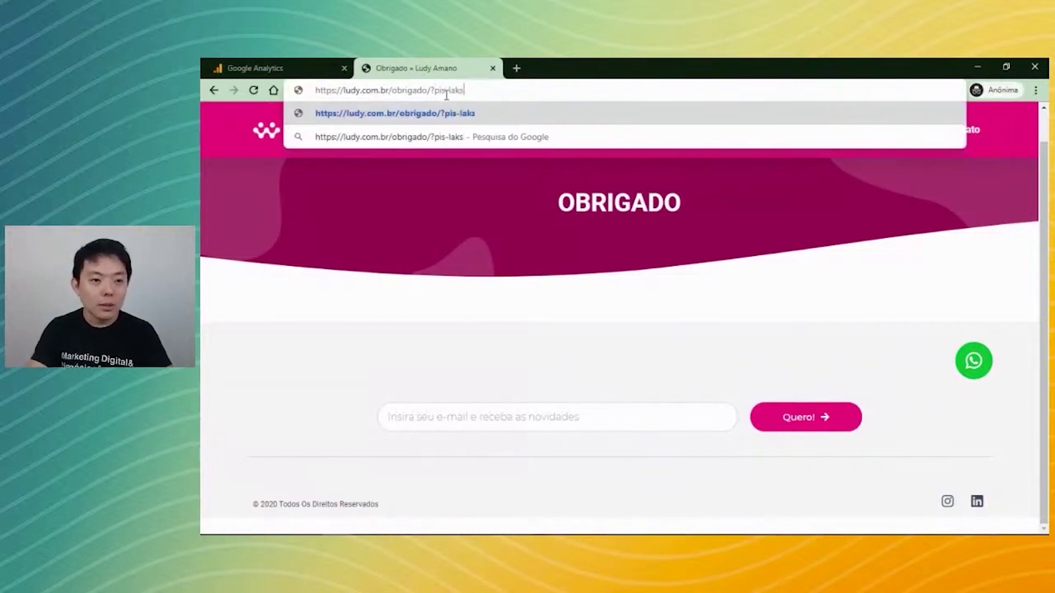
pyautogui.write('udsoiasu')
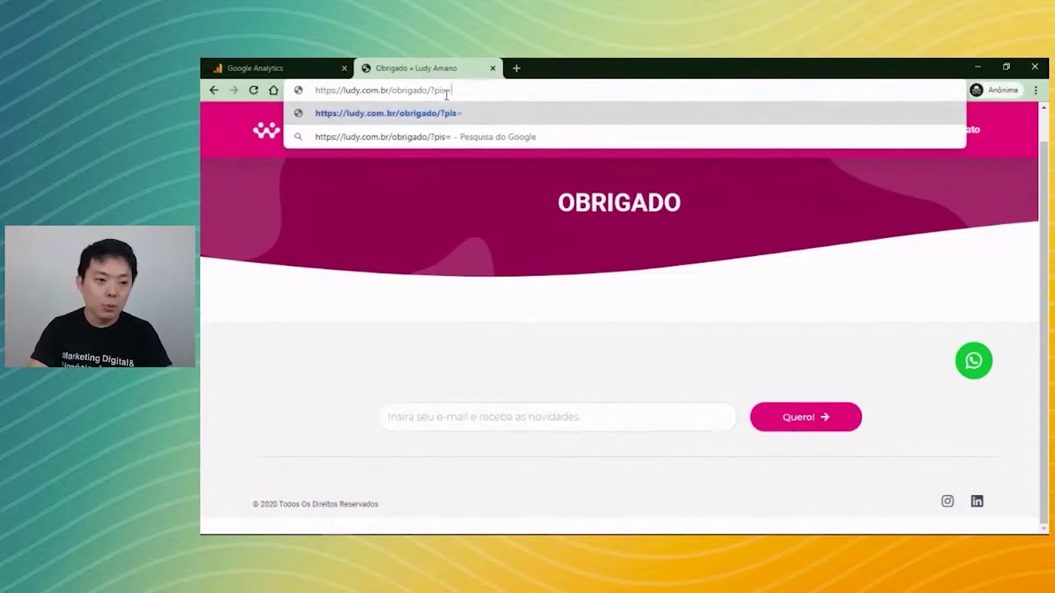
pyautogui.press('BackSpace')
pyautogui.press('BackSpace')
pyautogui.press('BackSpace')
pyautogui.press('BackSpace')
pyautogui.press('BackSpace')
pyautogui.press('BackSpace')
pyautogui.press('BackSpace')
pyautogui.press('BackSpace')
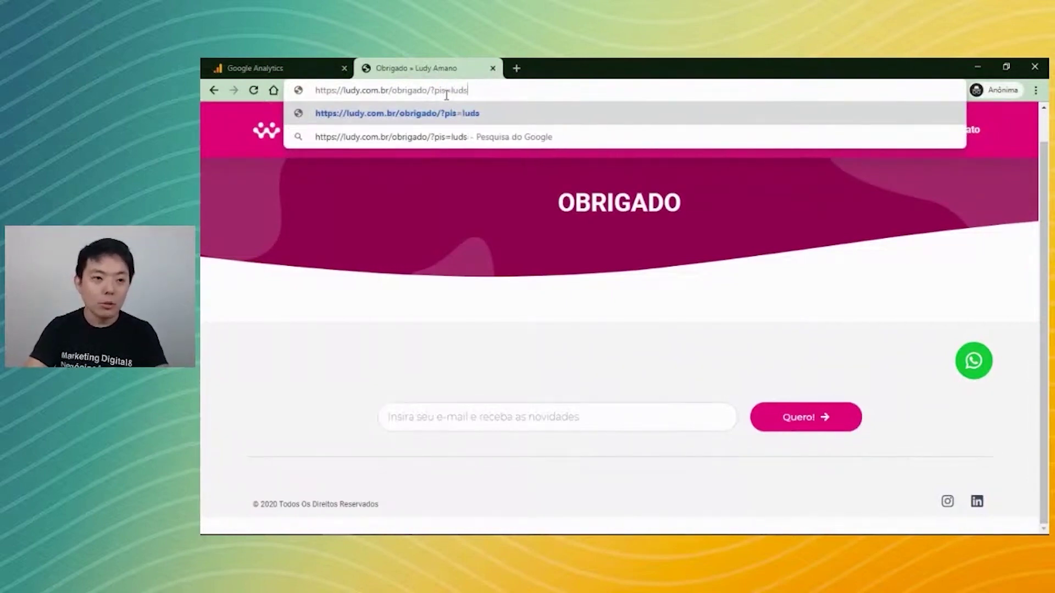
pyautogui.press('BackSpace')
pyautogui.press('BackSpace')
pyautogui.write('897879281')
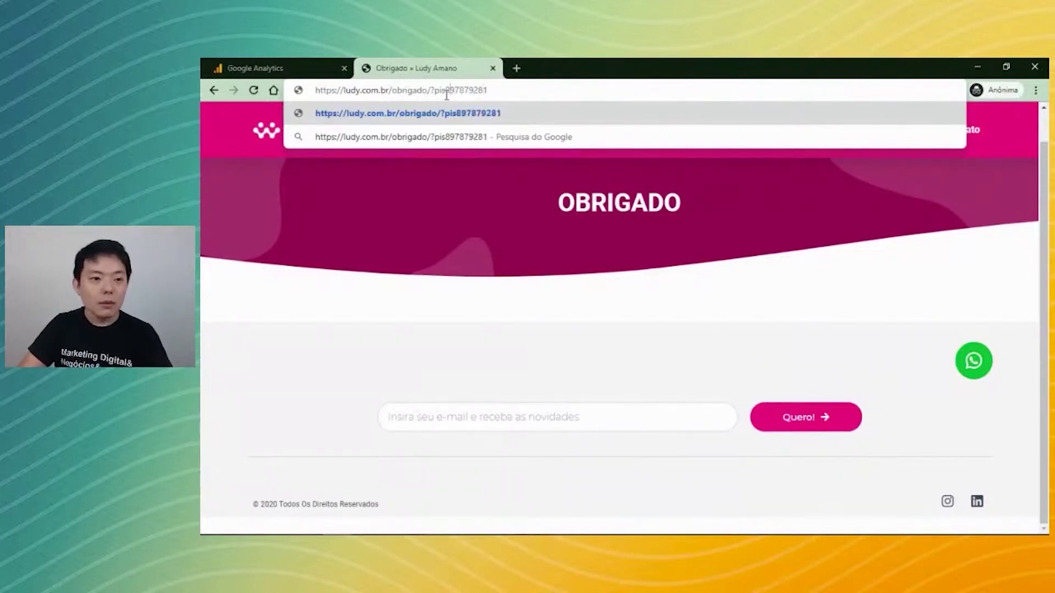
pyautogui.write('=')
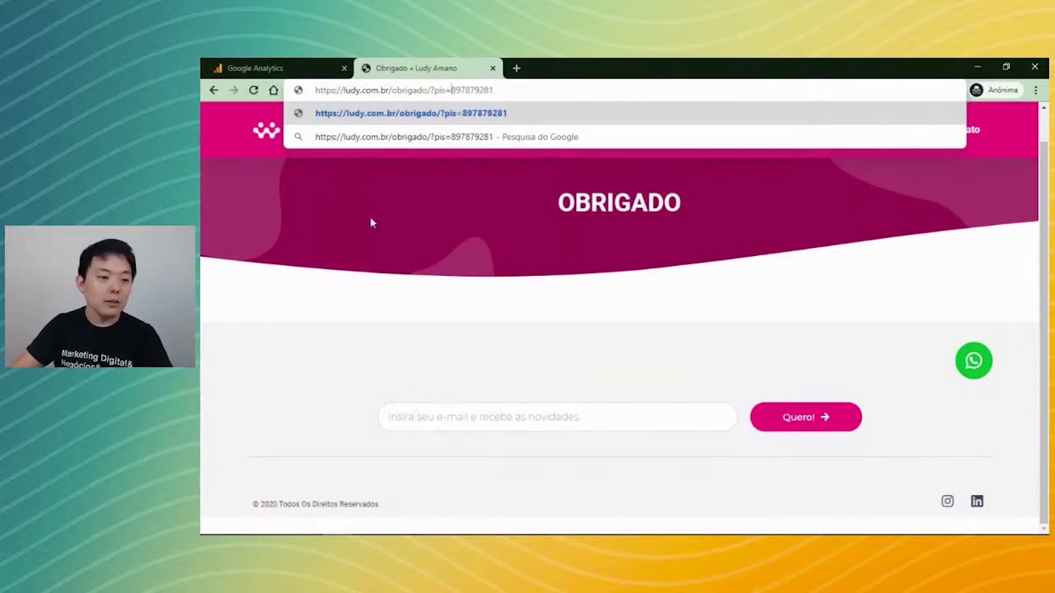
pyautogui.press('Return')
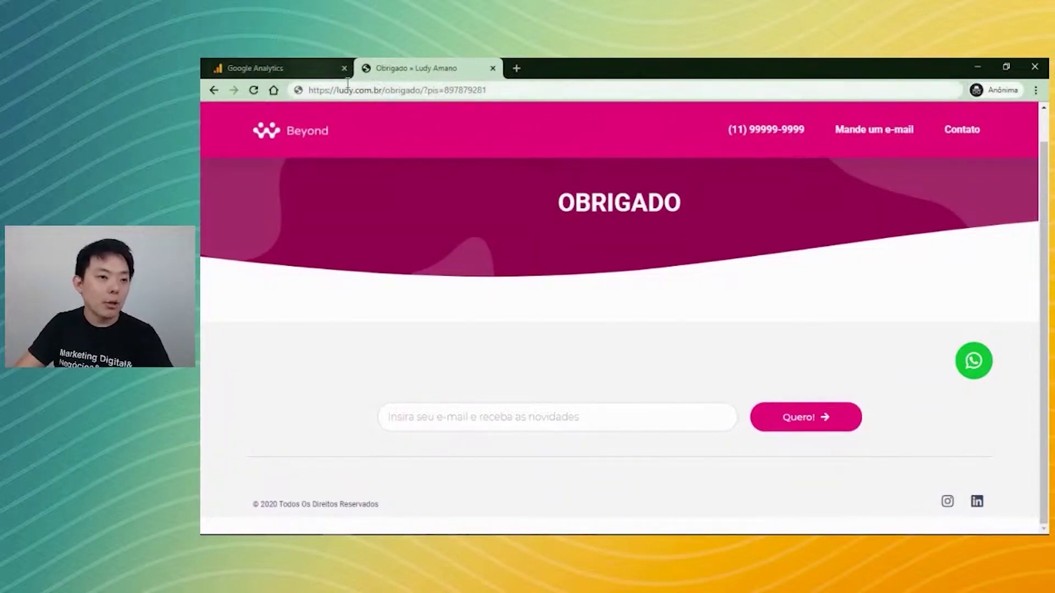
pyautogui.moveTo(382, 90); pyautogui.dragTo(424, 90)
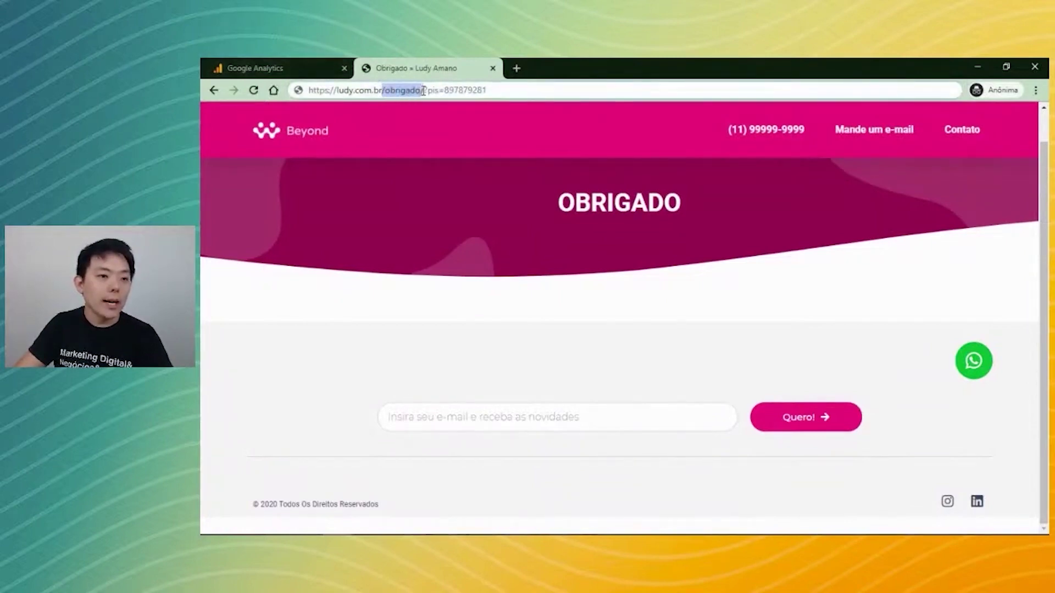
pyautogui.click(277, 67)
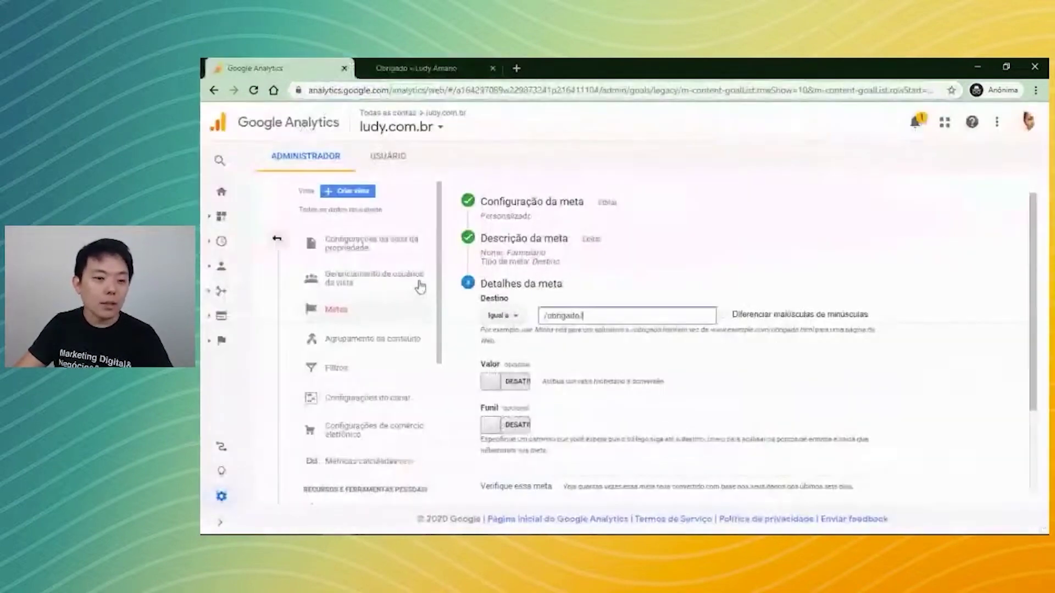
pyautogui.click(501, 316)
pyautogui.click(511, 357)
pyautogui.click(631, 314)
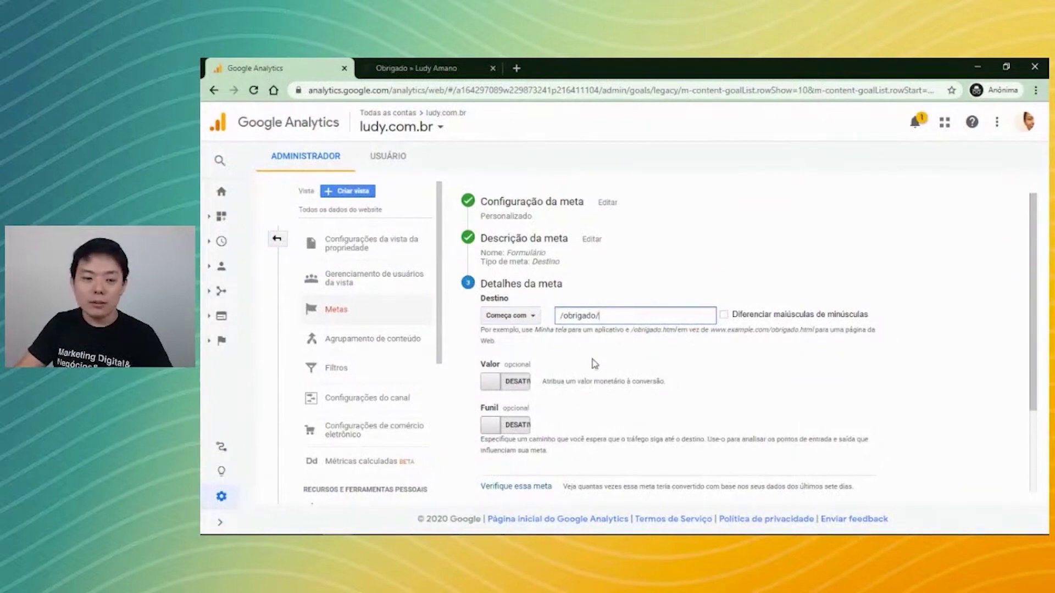
pyautogui.click(529, 315)
pyautogui.click(526, 340)
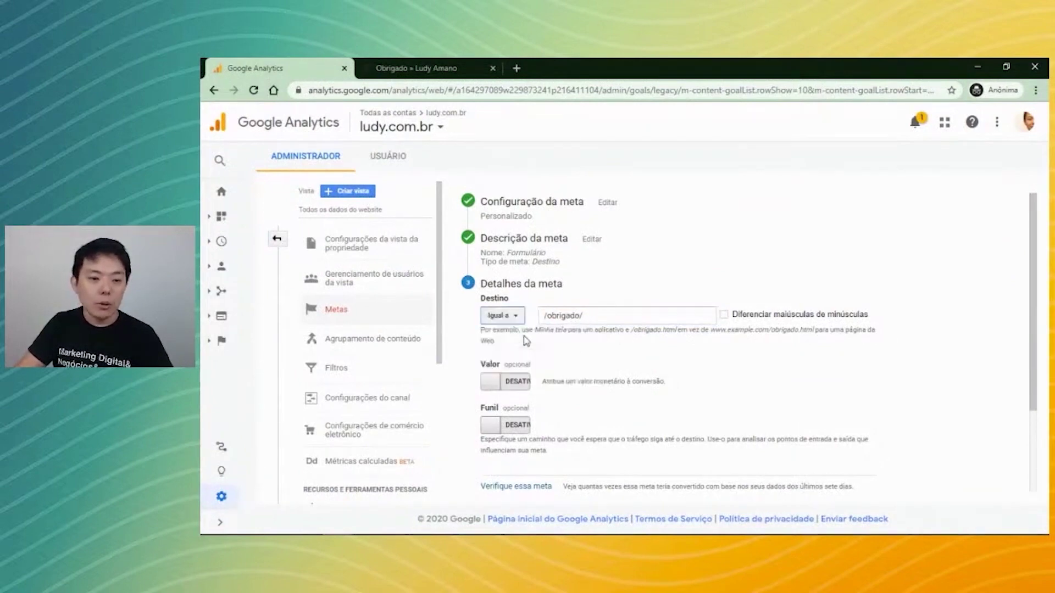
pyautogui.click(453, 60)
pyautogui.moveTo(424, 90); pyautogui.dragTo(494, 90)
pyautogui.press('BackSpace')
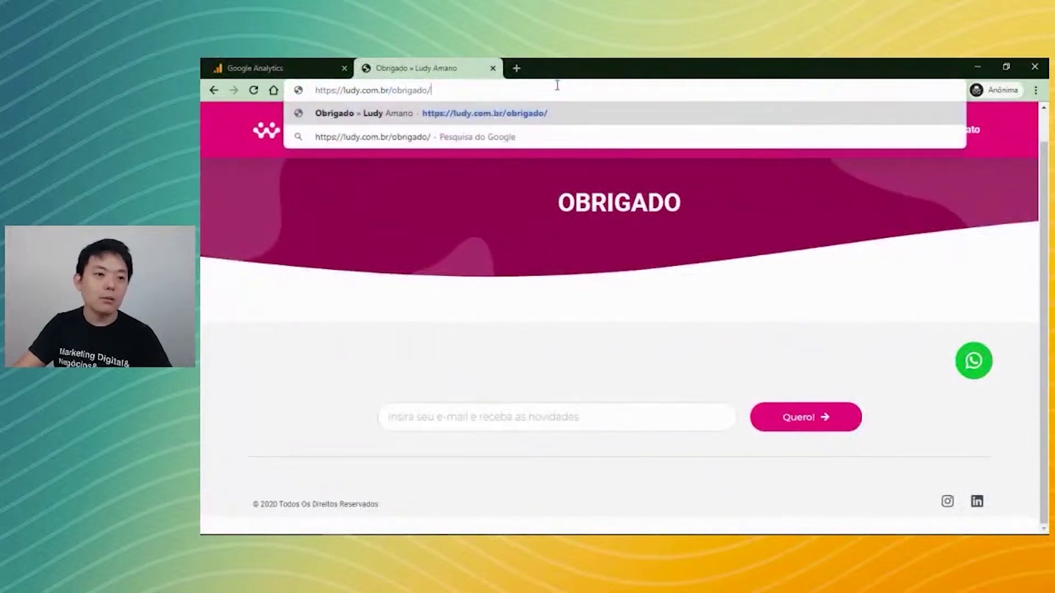
pyautogui.click(302, 69)
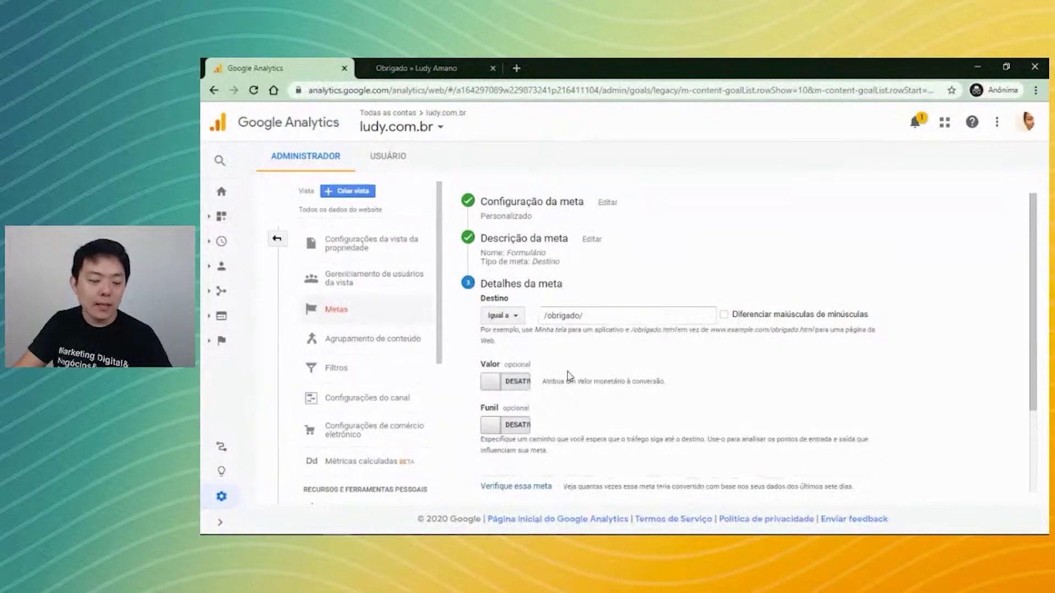
pyautogui.scroll(-2, 572, 379)
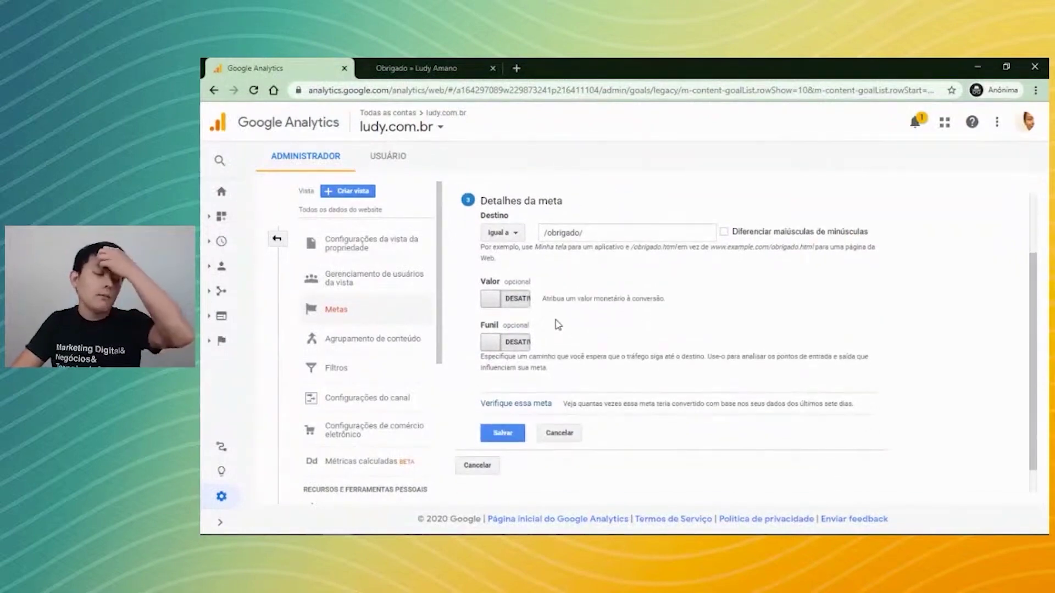
pyautogui.click(499, 302)
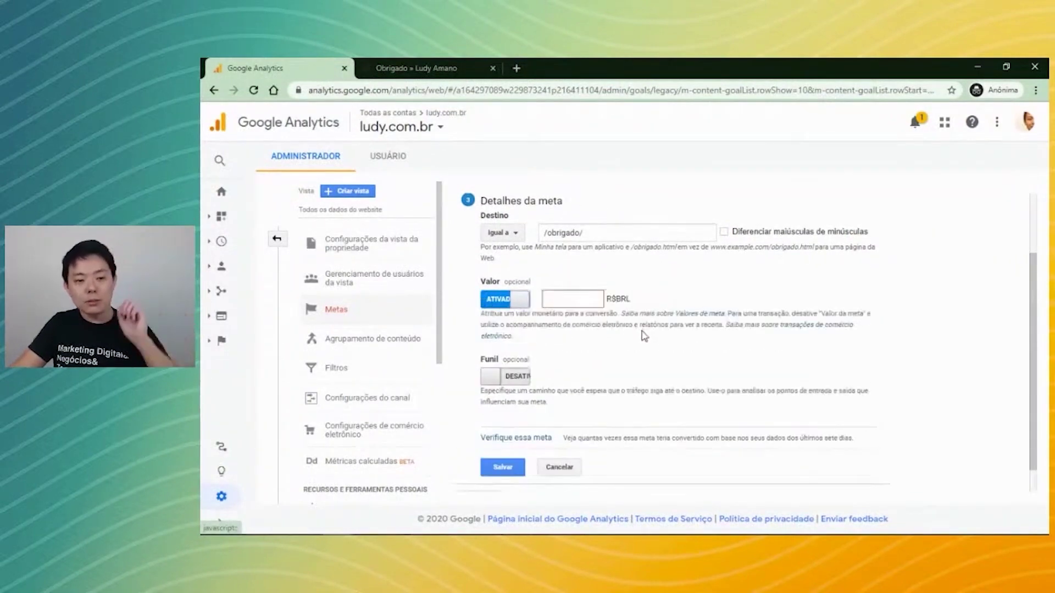
pyautogui.click(514, 299)
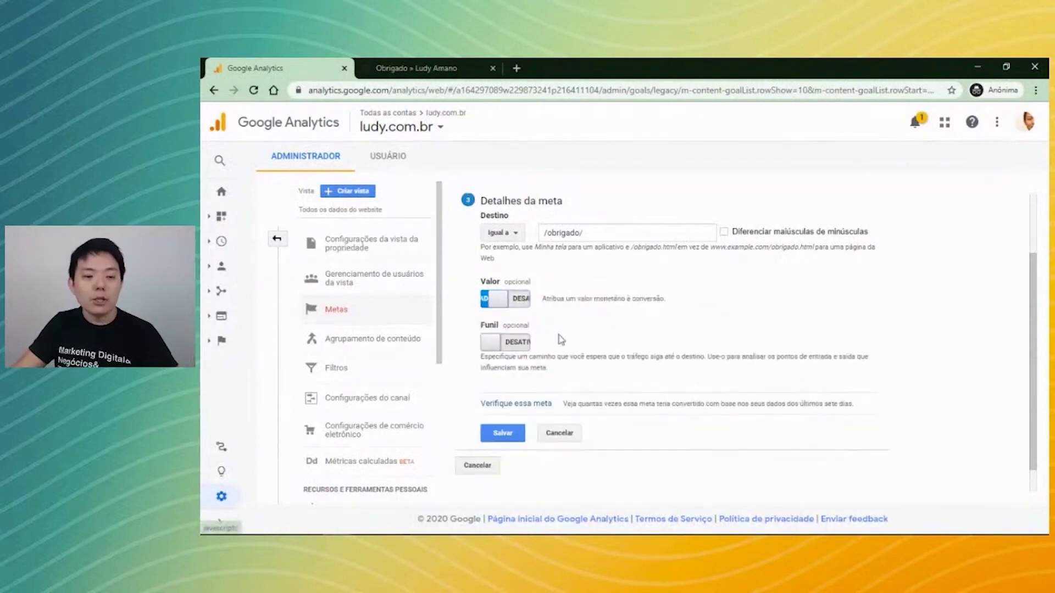
pyautogui.click(512, 300)
pyautogui.click(572, 298)
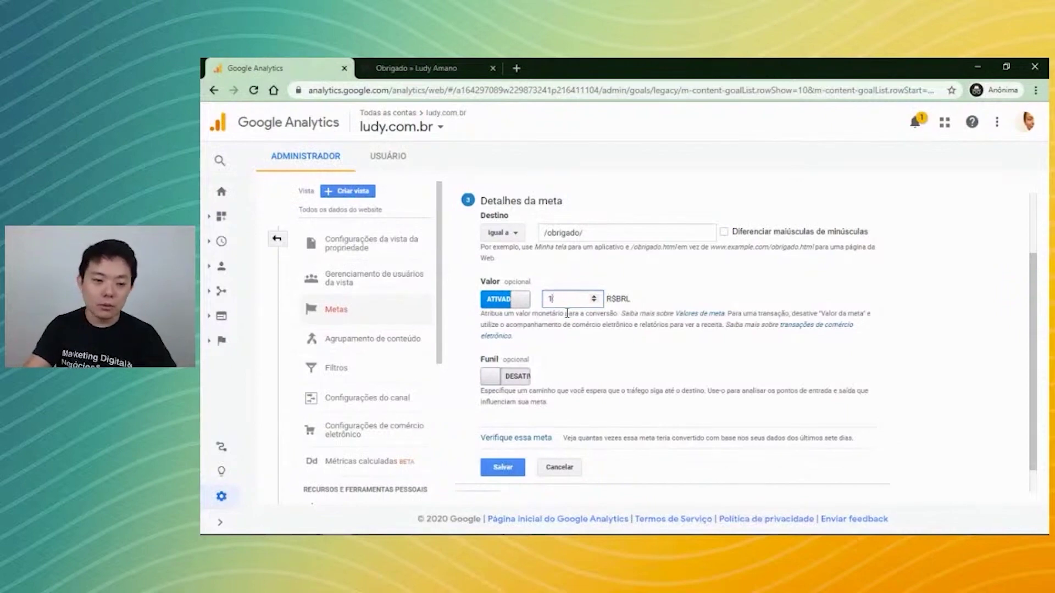
pyautogui.click(505, 299)
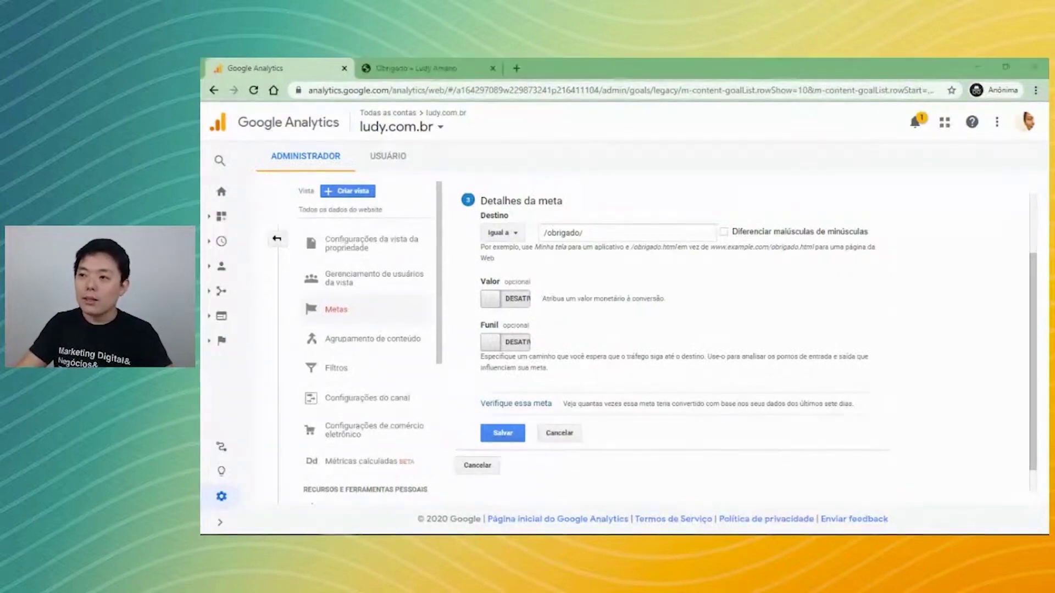
# Bring Sheets forward, add a new sheet, and enter 100000 sessões in B2:C2.
pyautogui.moveTo(1033, 494); pyautogui.dragTo(417, 60)
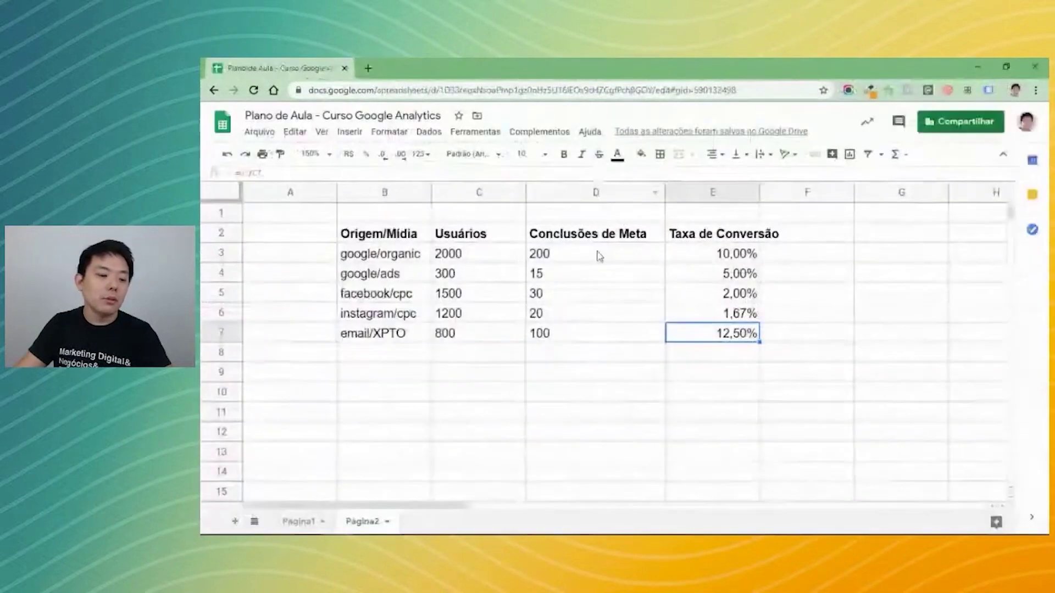
pyautogui.click(634, 421)
pyautogui.click(235, 522)
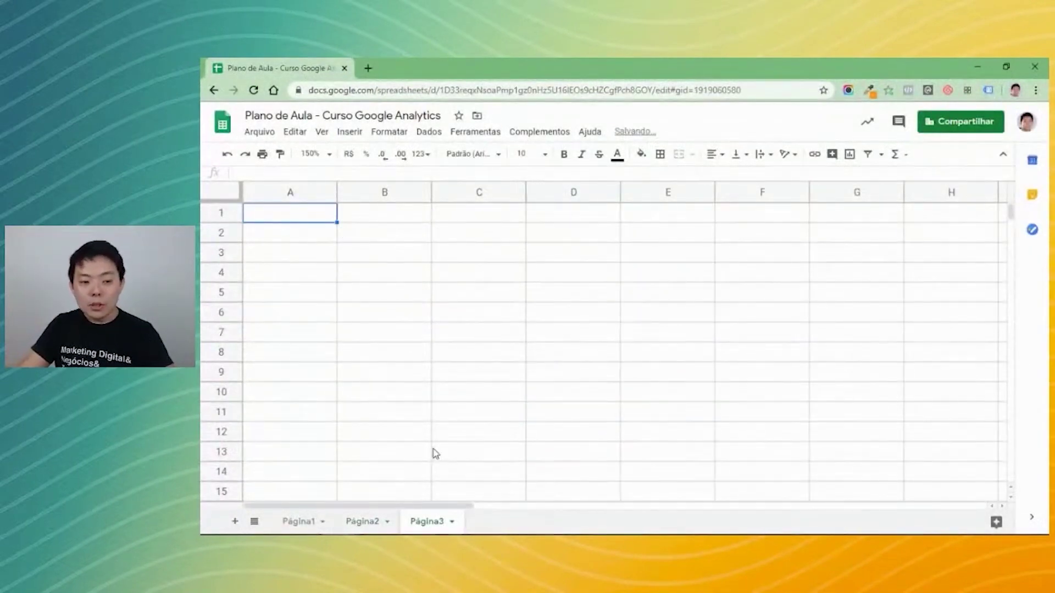
pyautogui.click(415, 245)
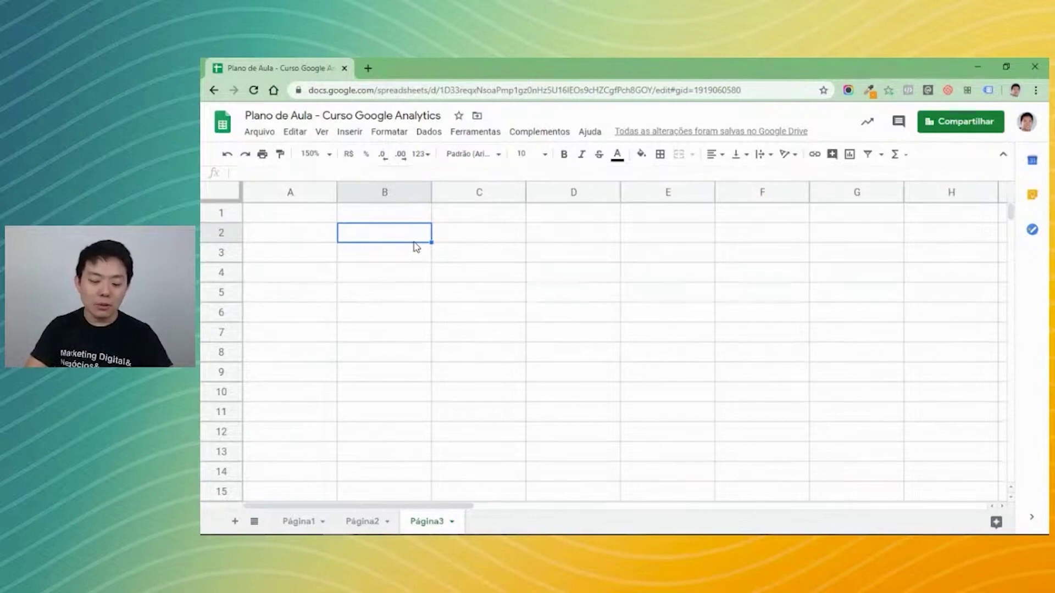
pyautogui.write('100000')
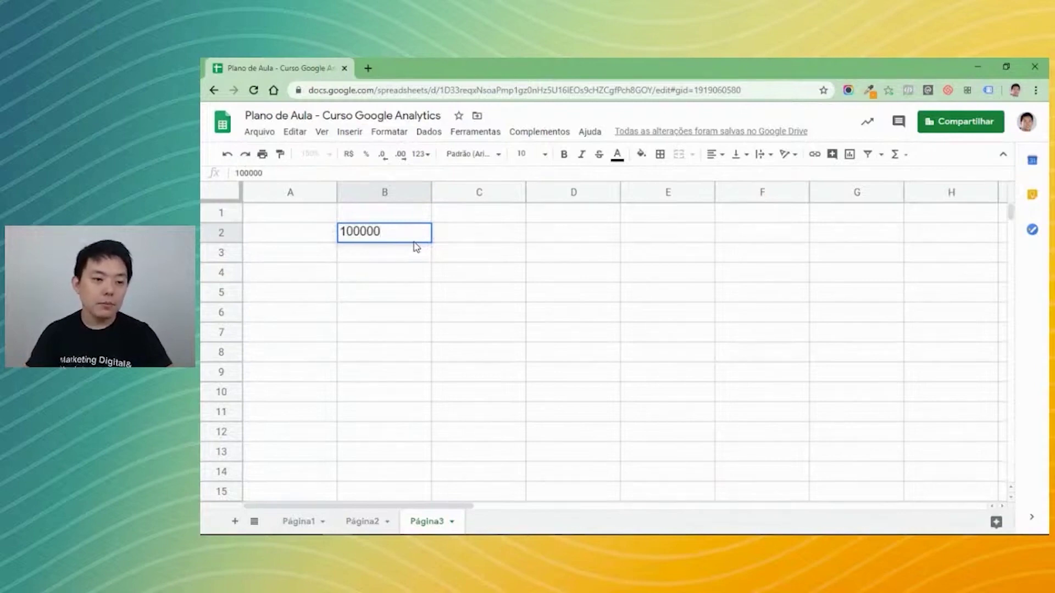
pyautogui.press('Tab')
pyautogui.write('sessões')
pyautogui.press('Return')
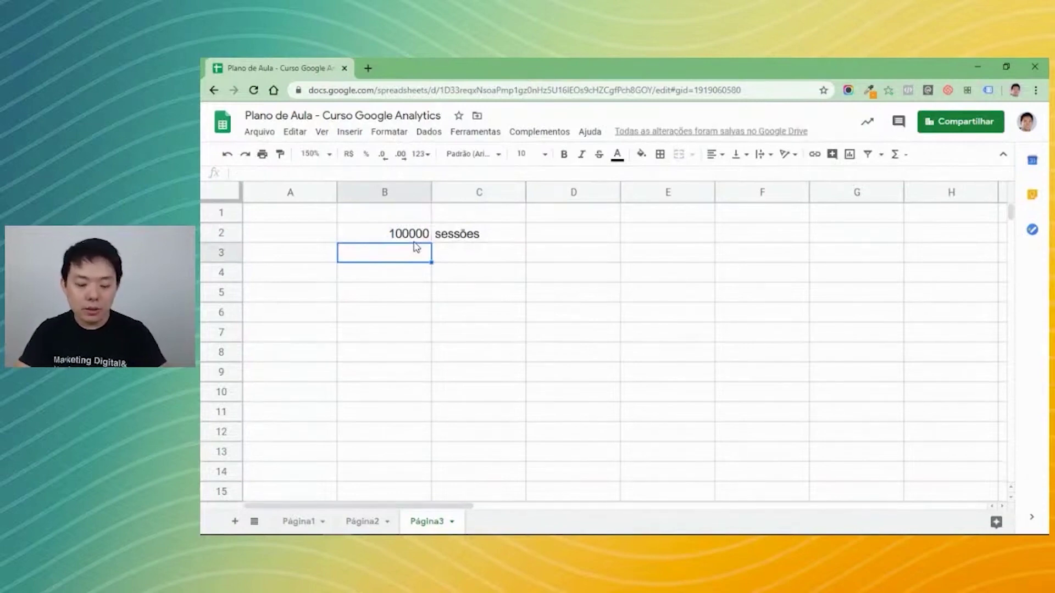
# Enter 1000 metas in B3:C3.
pyautogui.write('1000')
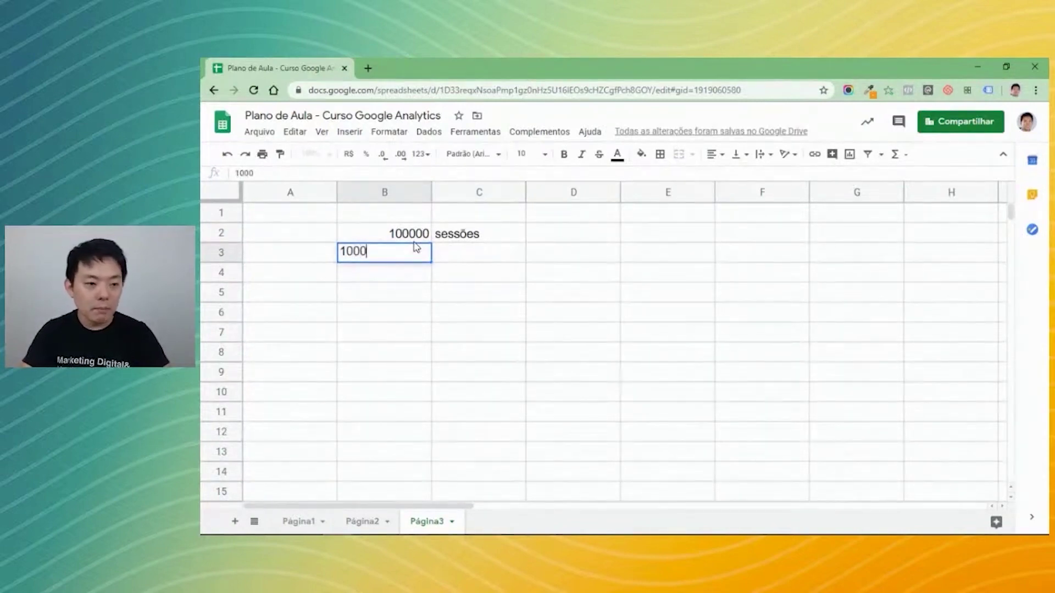
pyautogui.press('Tab')
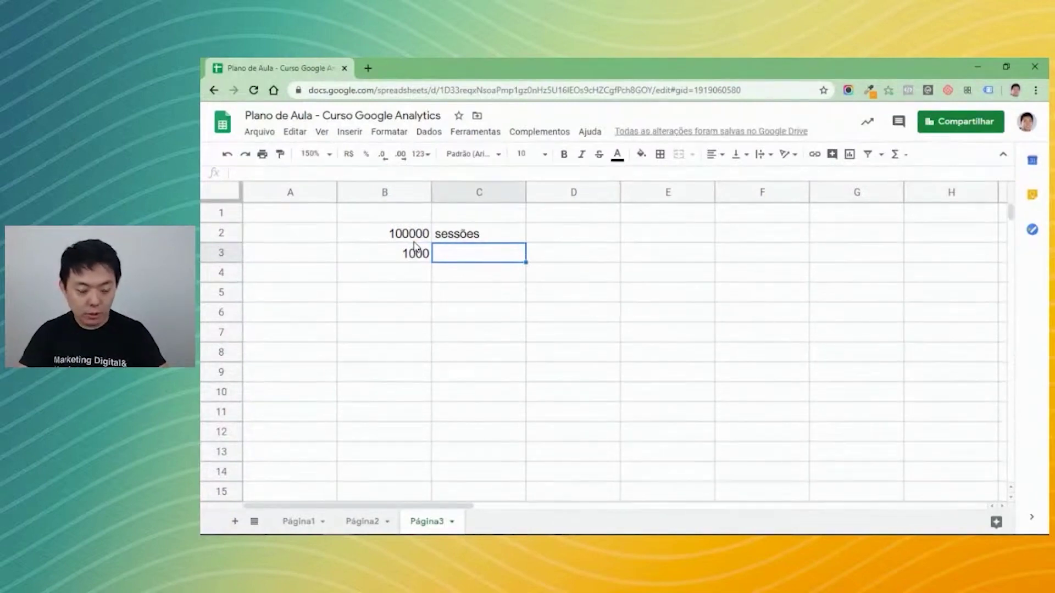
pyautogui.write('metas')
pyautogui.press('Return')
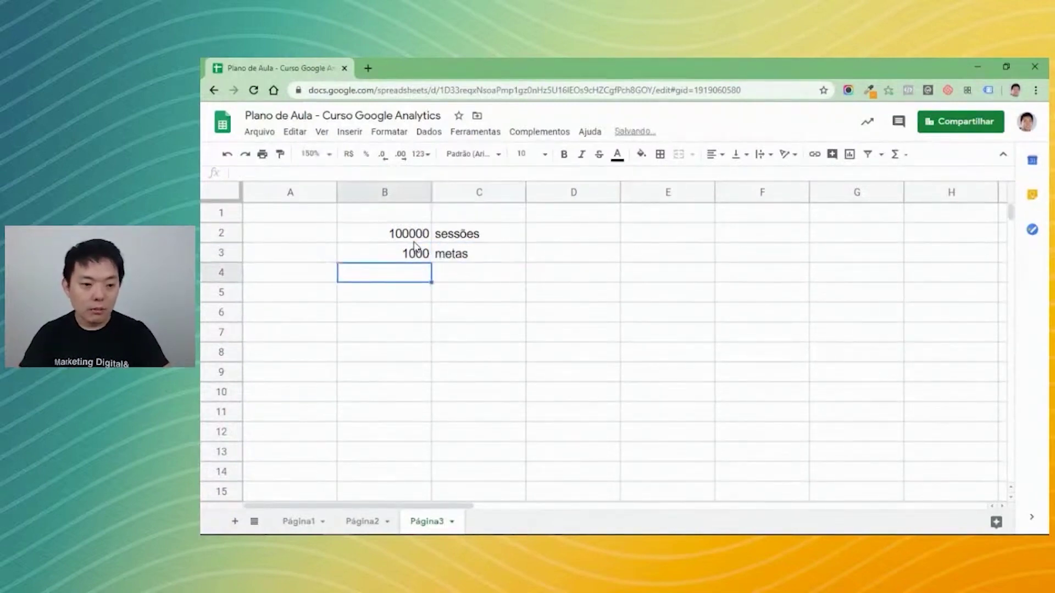
pyautogui.press('Up')
pyautogui.press('Right')
pyautogui.press('Left')
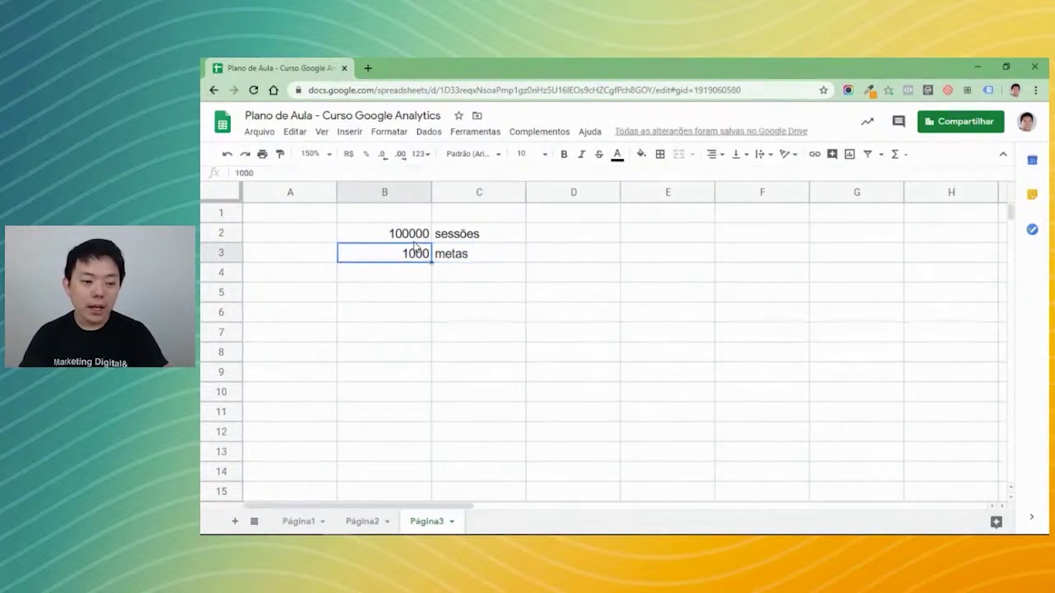
pyautogui.press('Down')
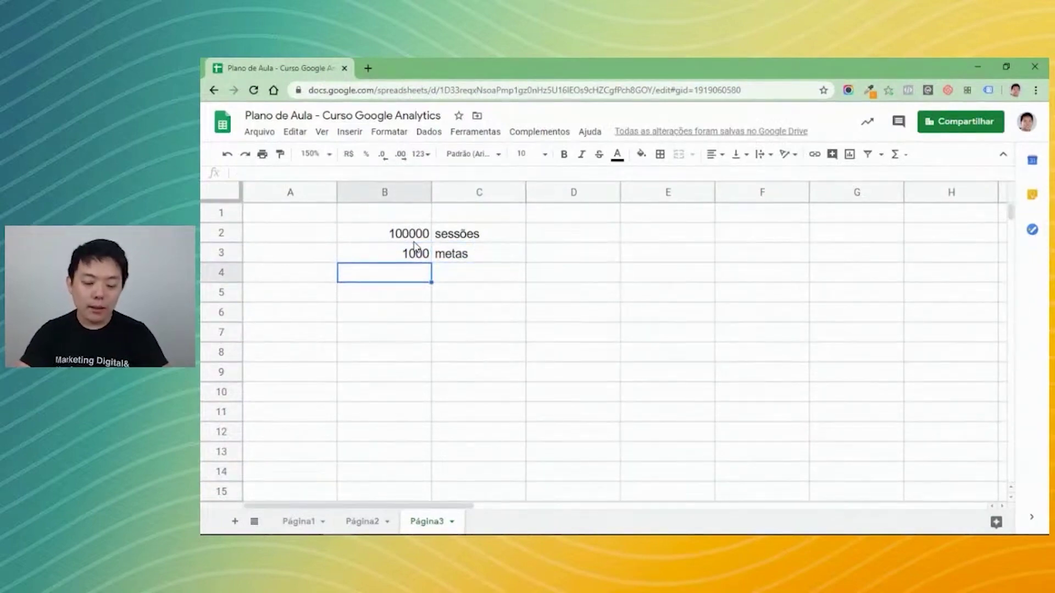
# Enter 100 vendas in B4:C4.
pyautogui.write('100')
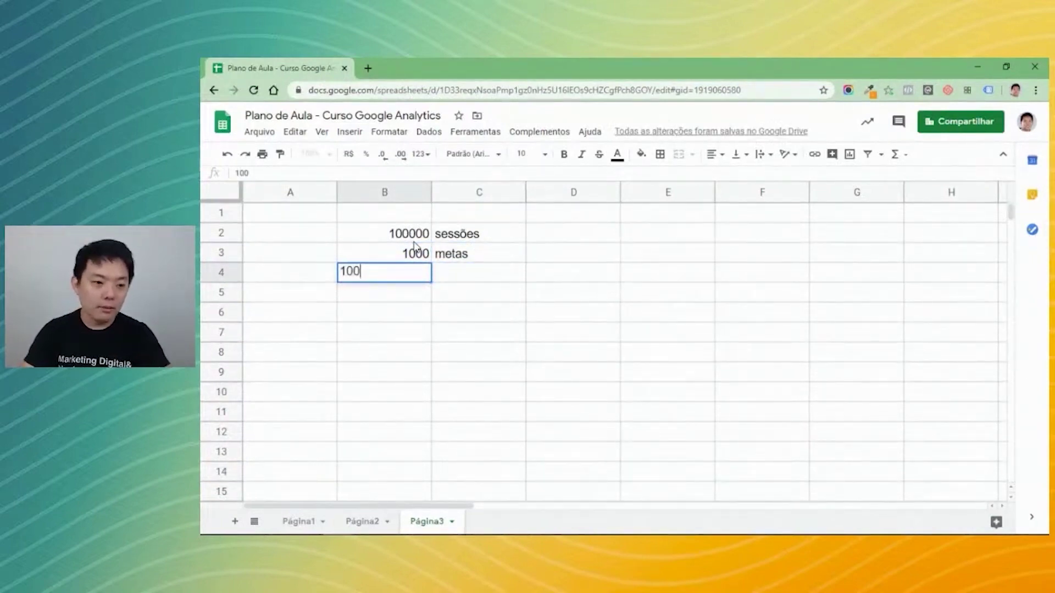
pyautogui.press('Tab')
pyautogui.write('vendas')
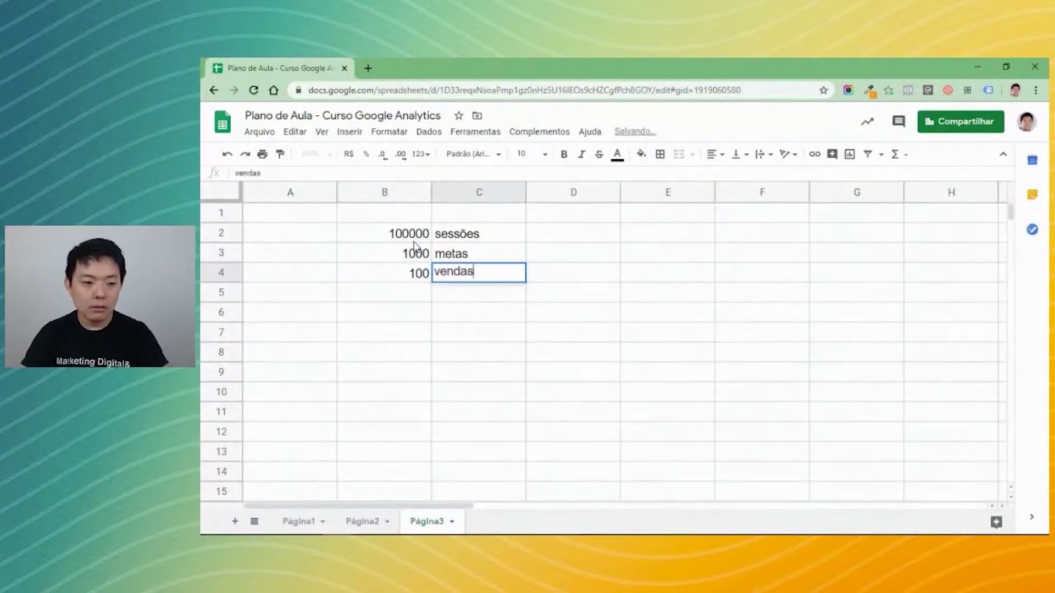
pyautogui.press('Return')
pyautogui.press('Up')
pyautogui.press('Up')
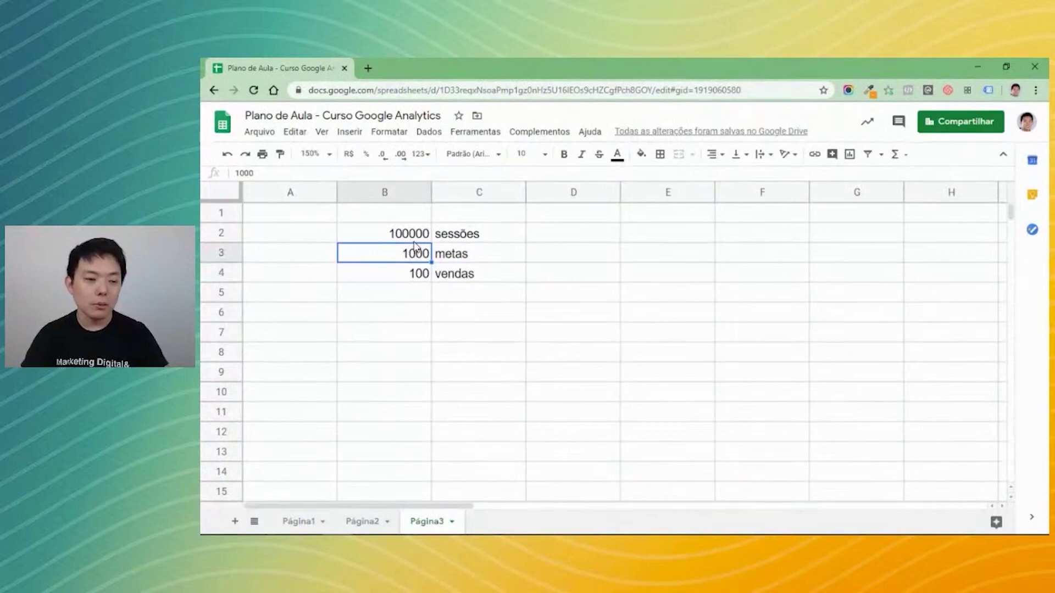
pyautogui.press('Down')
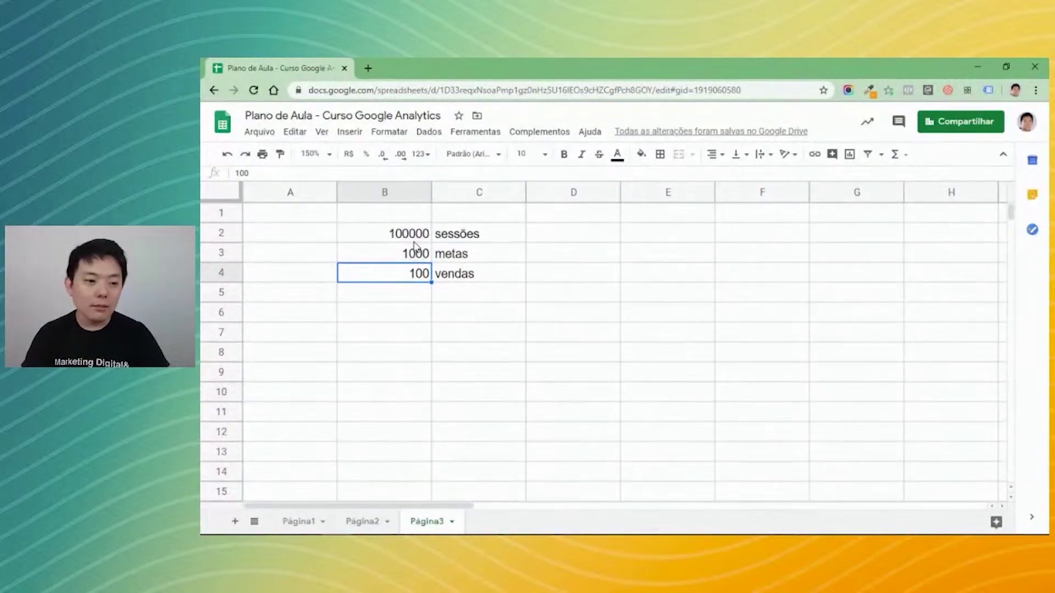
pyautogui.press('Down')
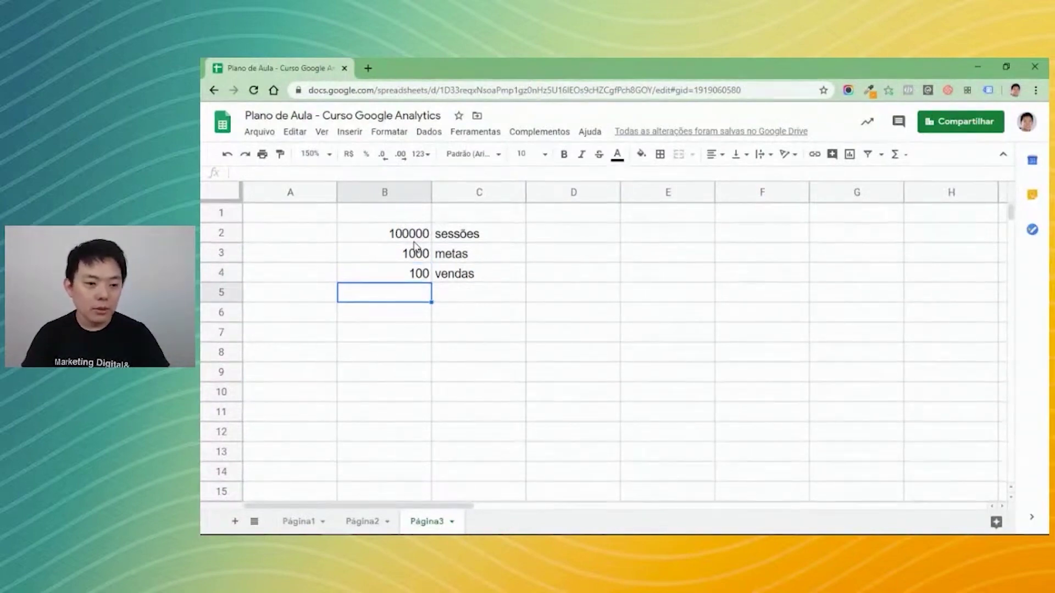
# Enter 100000 in B5 formatted as R$ currency, labelled receita in C5.
pyautogui.write('100000')
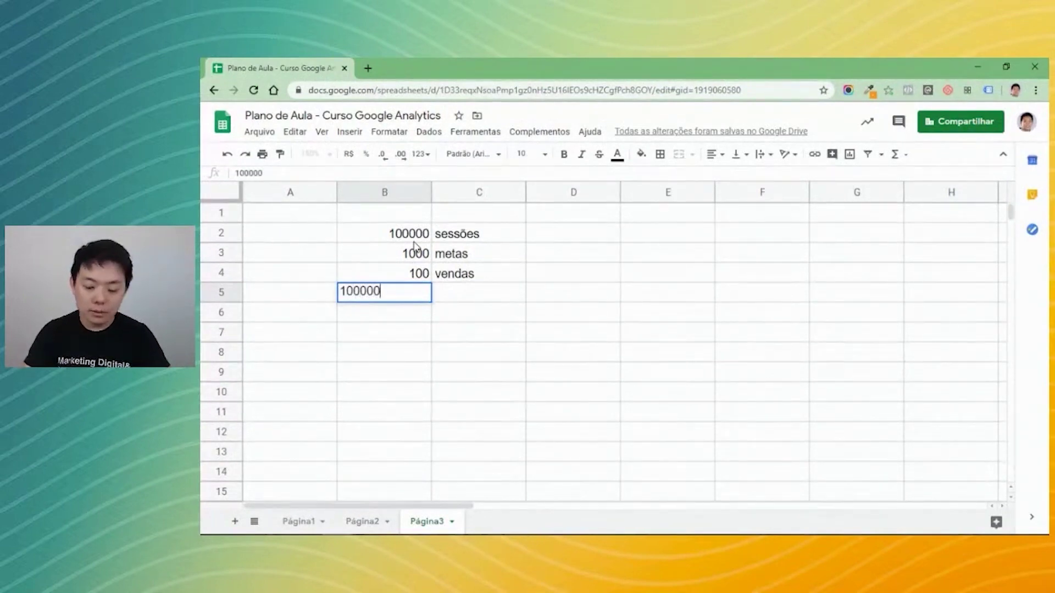
pyautogui.press('Return')
pyautogui.press('Up')
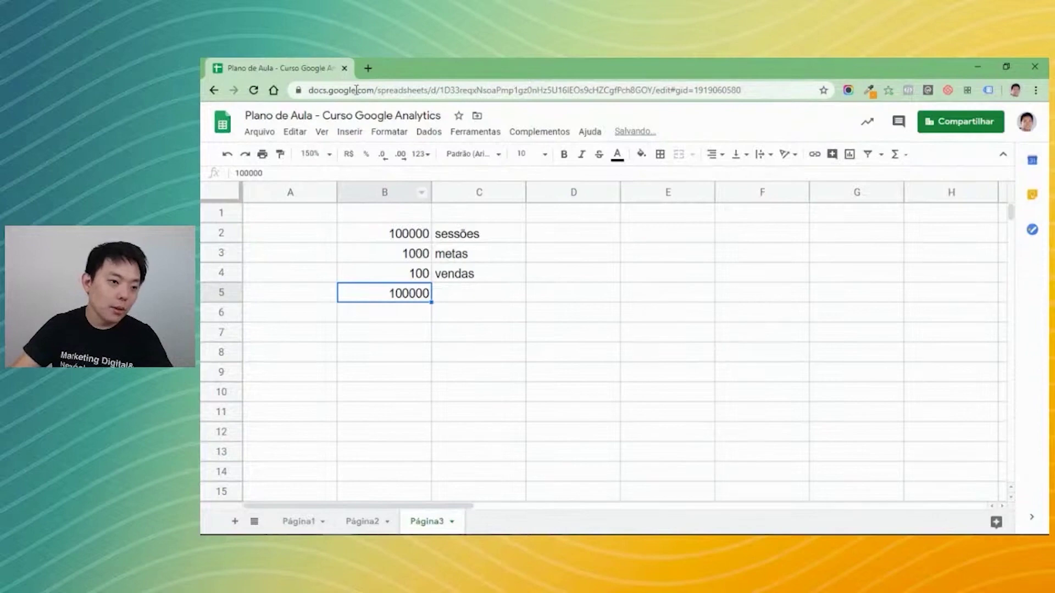
pyautogui.click(349, 154)
pyautogui.click(475, 295)
pyautogui.write('receita')
pyautogui.press('Return')
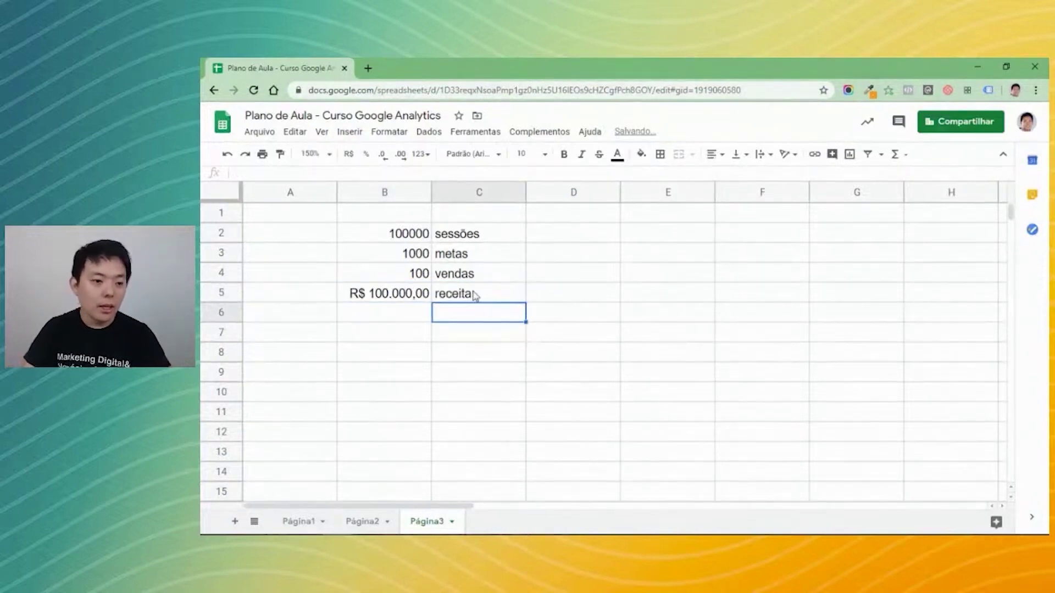
# Put the formula =B5/B3 in B6, giving R$ 100,00 revenue per goal.
pyautogui.click(475, 295)
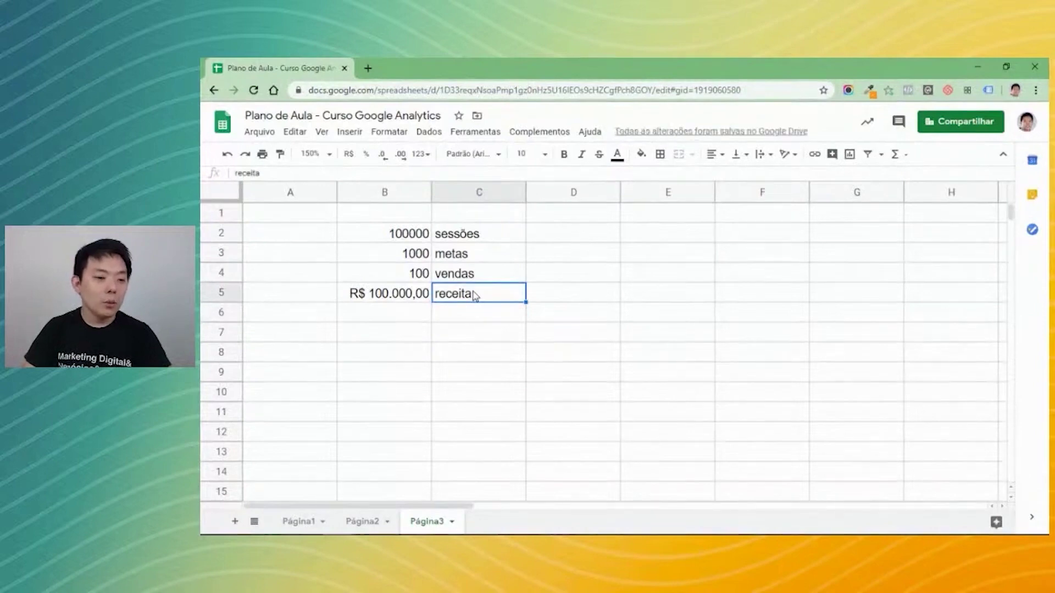
pyautogui.press('Up')
pyautogui.press('Up')
pyautogui.press('Left')
pyautogui.press('Right')
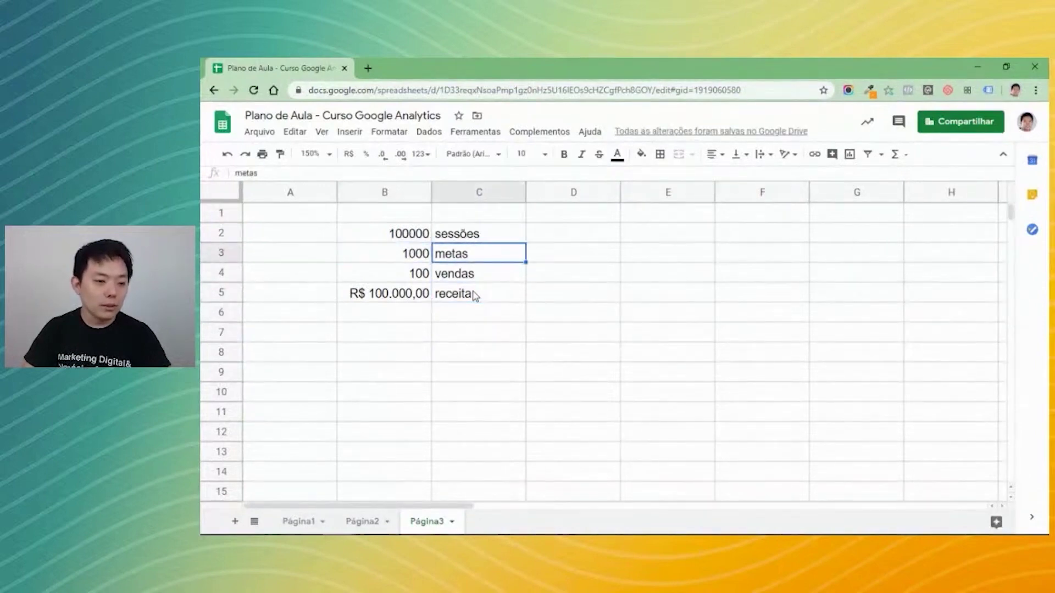
pyautogui.press('Left')
pyautogui.press('Down')
pyautogui.press('Down')
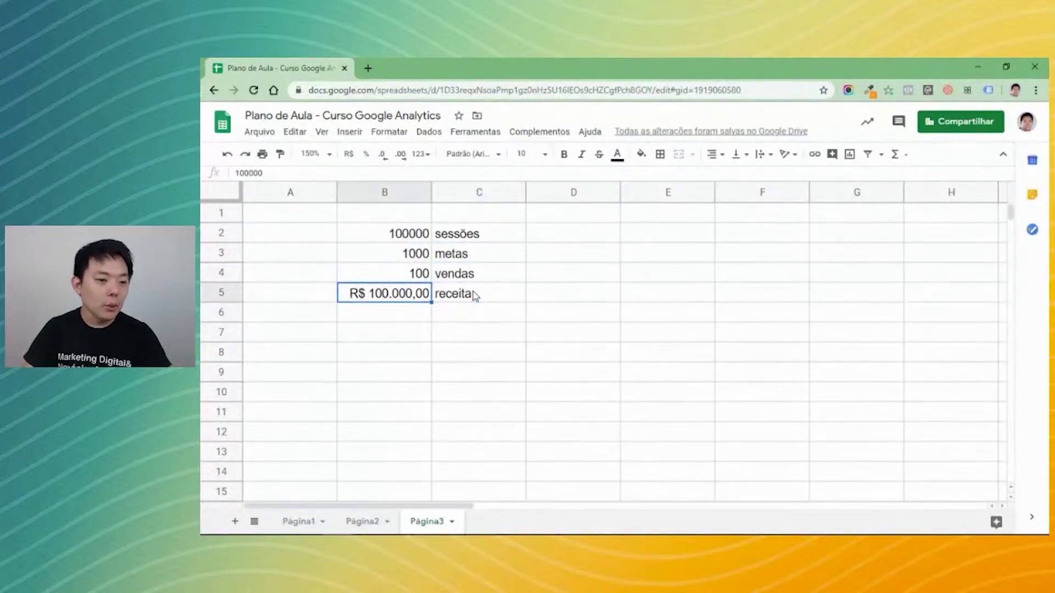
pyautogui.press('Up')
pyautogui.press('Up')
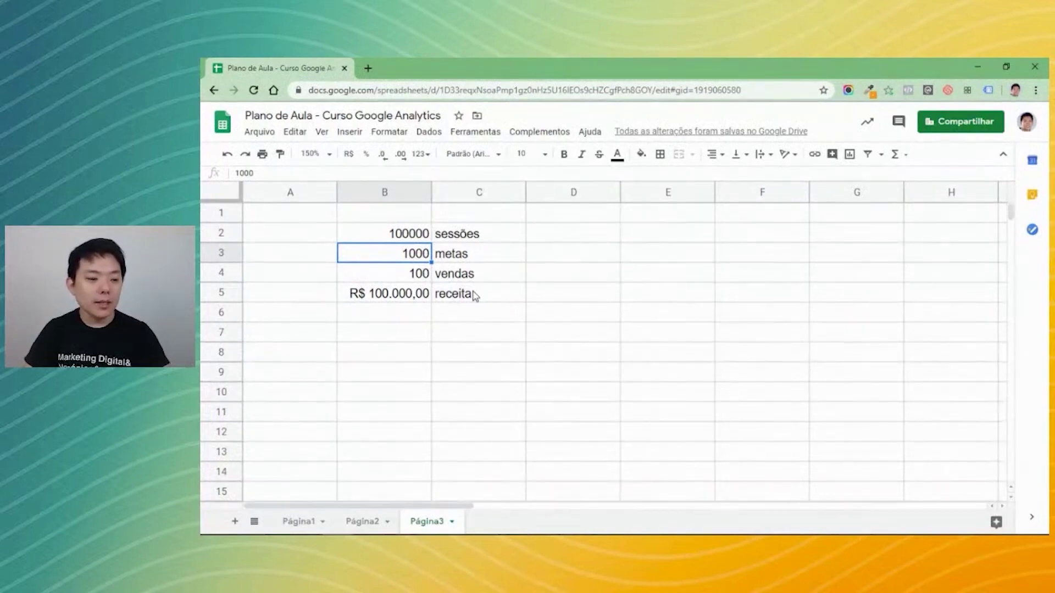
pyautogui.press('Right')
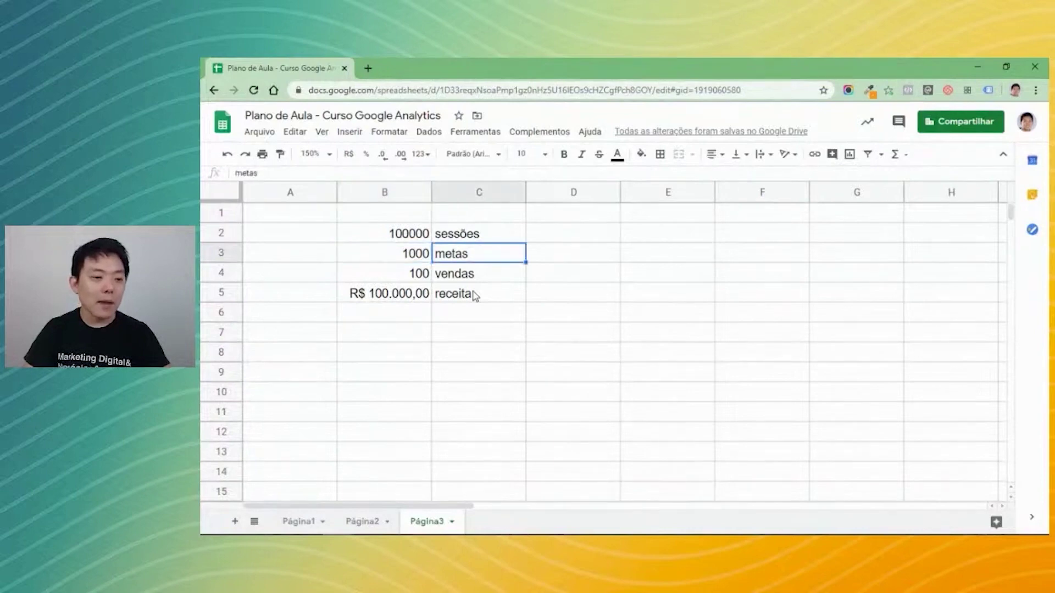
pyautogui.press('Left')
pyautogui.press('Down')
pyautogui.press('Down')
pyautogui.press('Down')
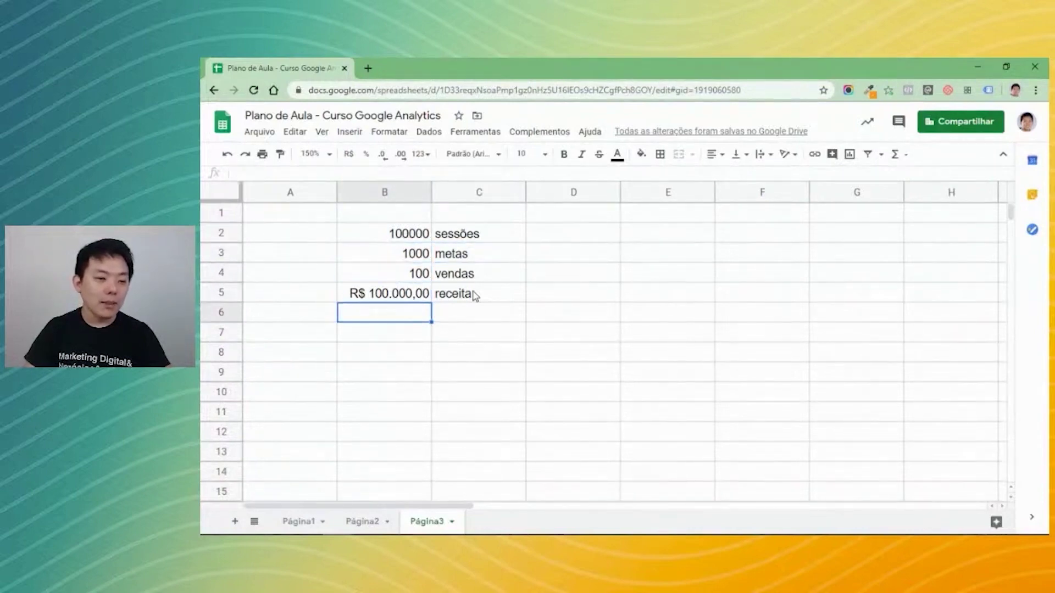
pyautogui.write('=')
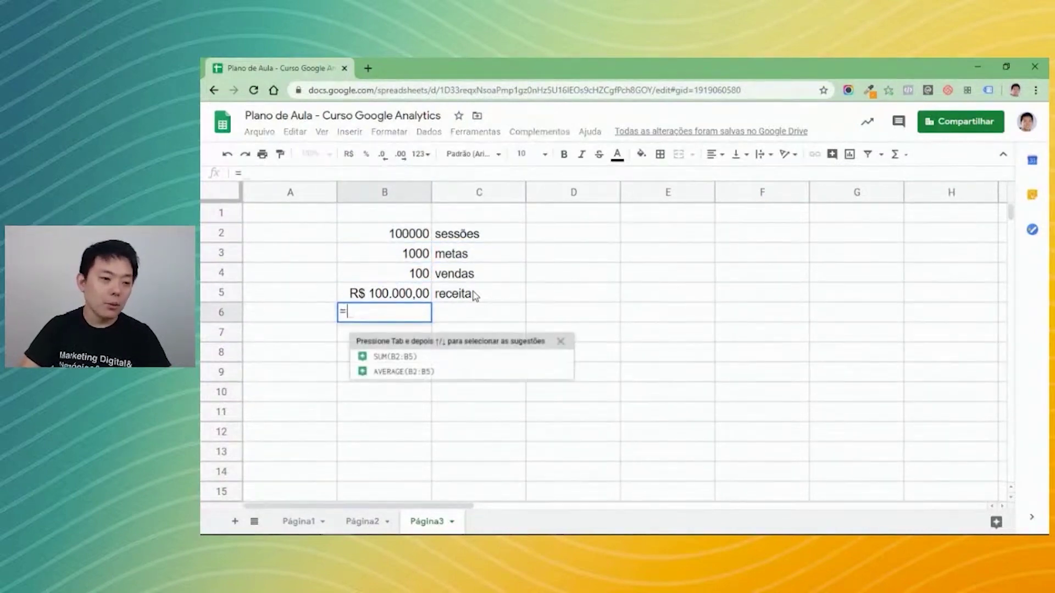
pyautogui.write('B5/')
pyautogui.press('Up')
pyautogui.press('Up')
pyautogui.press('Up')
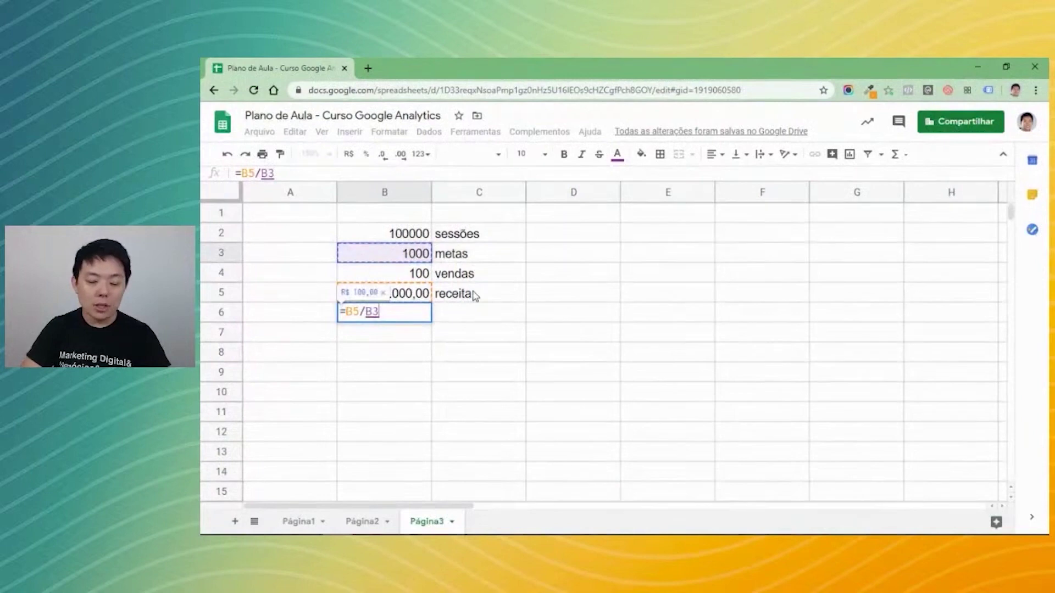
pyautogui.press('Return')
pyautogui.press('Up')
pyautogui.press('Right')
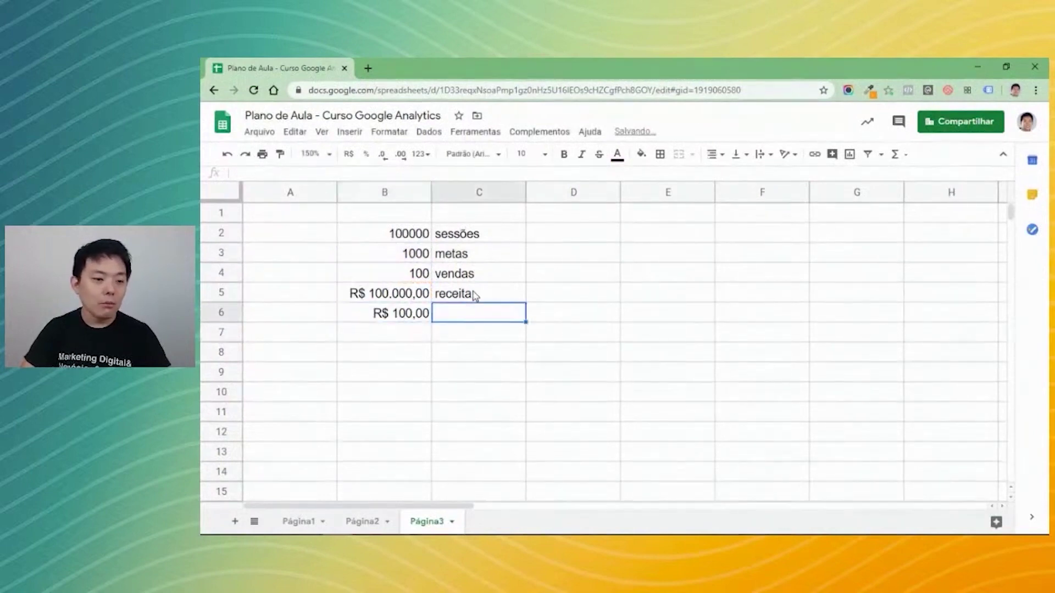
# Type 'valor da meta' in C6 beside the R$ 100,00 result, then return to Analytics.
pyautogui.write('valor da meta')
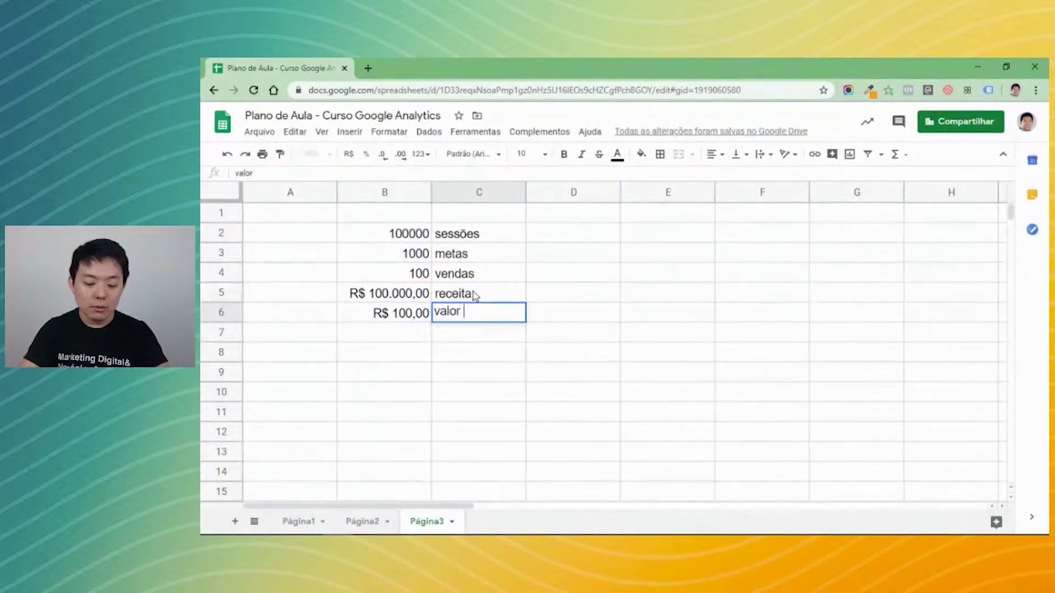
pyautogui.press('Return')
pyautogui.press('Up')
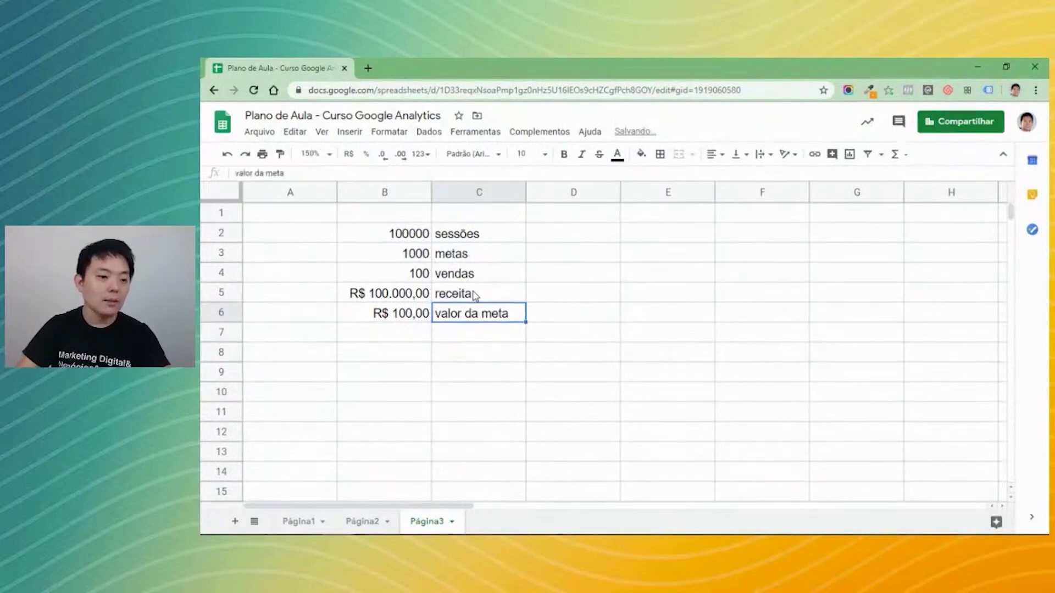
pyautogui.press('Left')
pyautogui.press('Right')
pyautogui.press('Up')
pyautogui.press('Up')
pyautogui.press('Up')
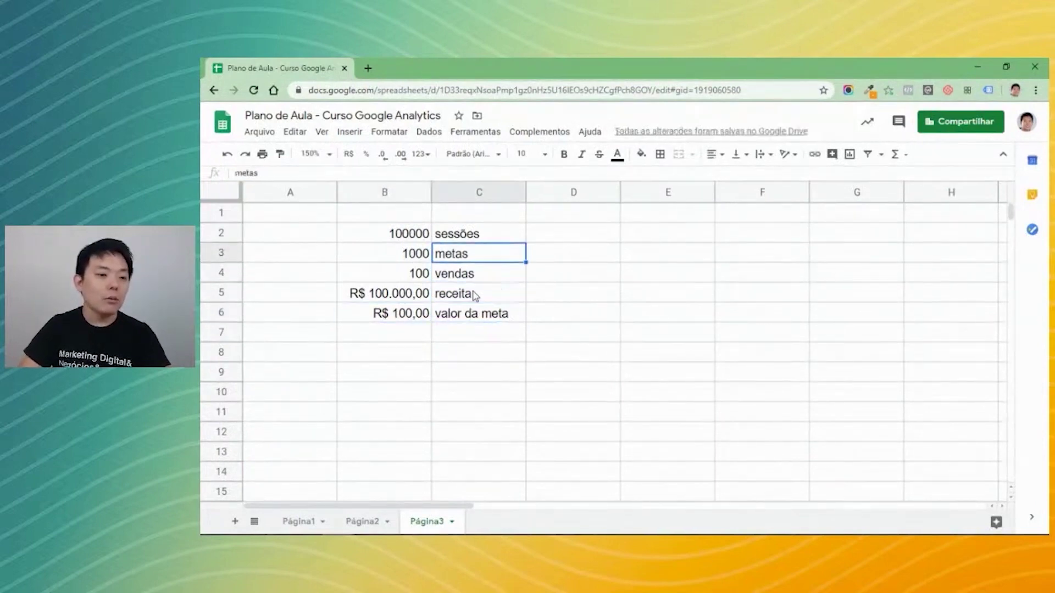
pyautogui.press('Left')
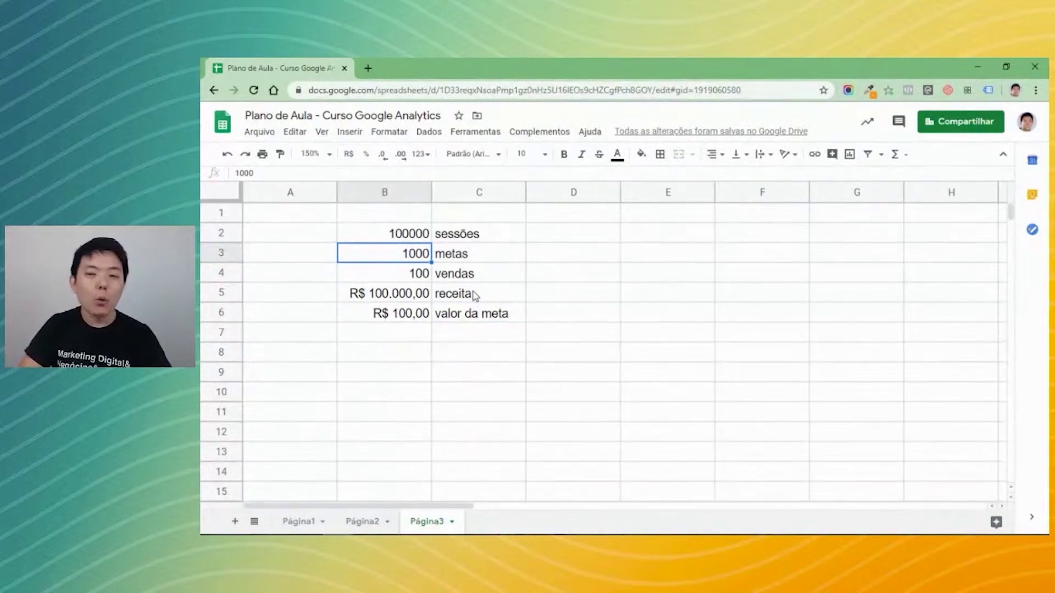
pyautogui.press('Down')
pyautogui.press('Down')
pyautogui.press('Down')
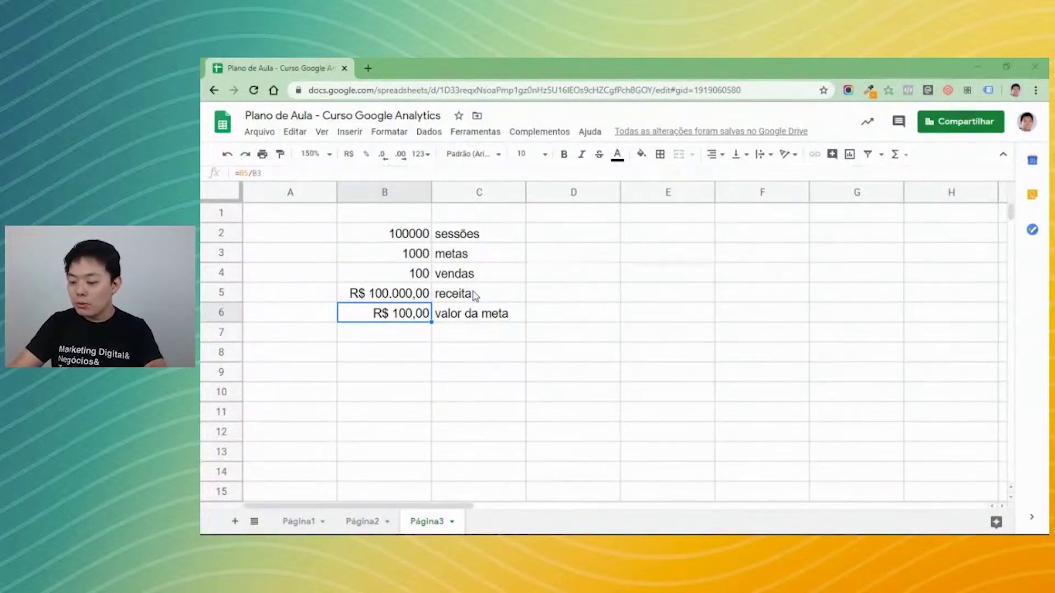
pyautogui.hotkey('alt', 'Tab')
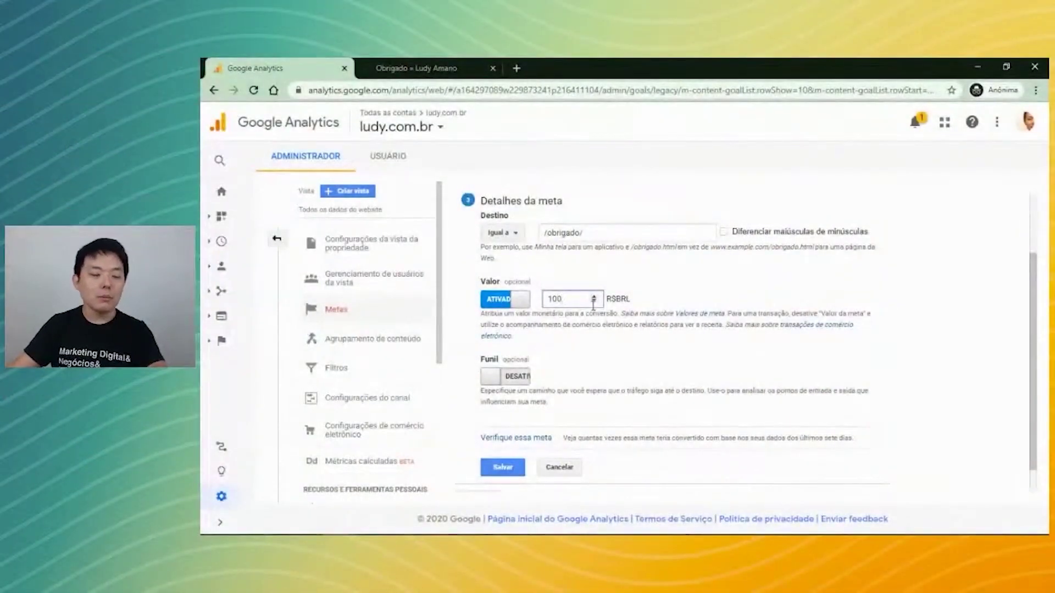
# Switch the Formulário goal's Valor toggle from ATIVADO to DESATIVADO.
pyautogui.moveTo(544, 330); pyautogui.dragTo(519, 304)
pyautogui.click(519, 305)
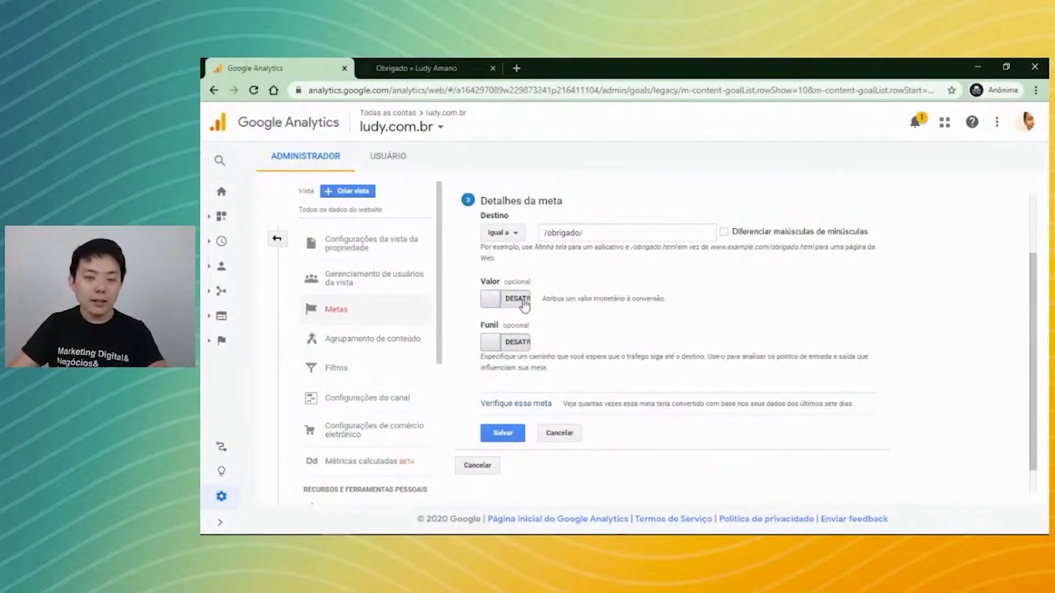
pyautogui.scroll(-1, 604, 364)
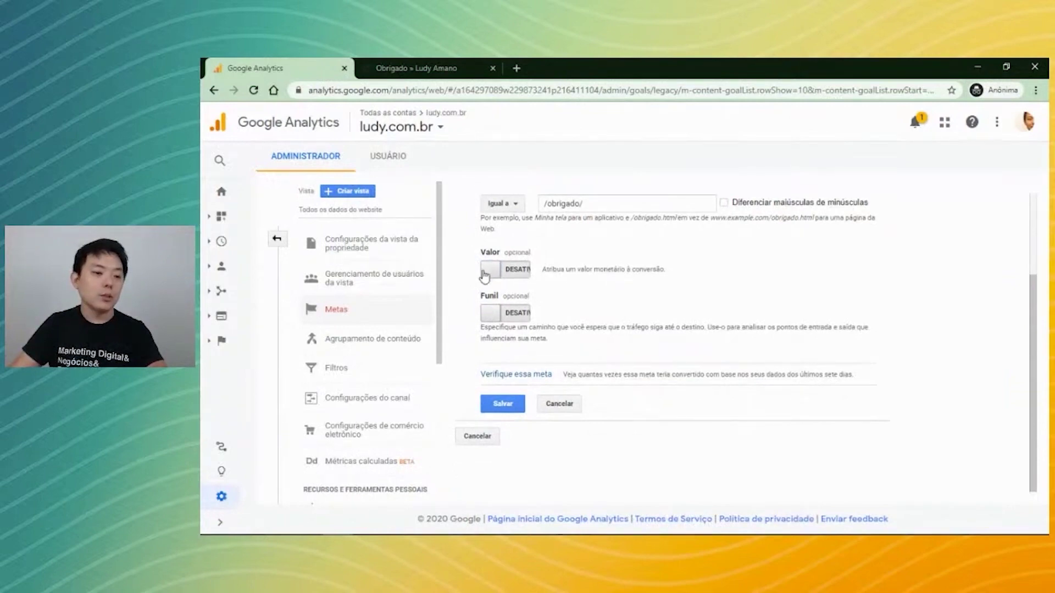
pyautogui.scroll(3, 552, 324)
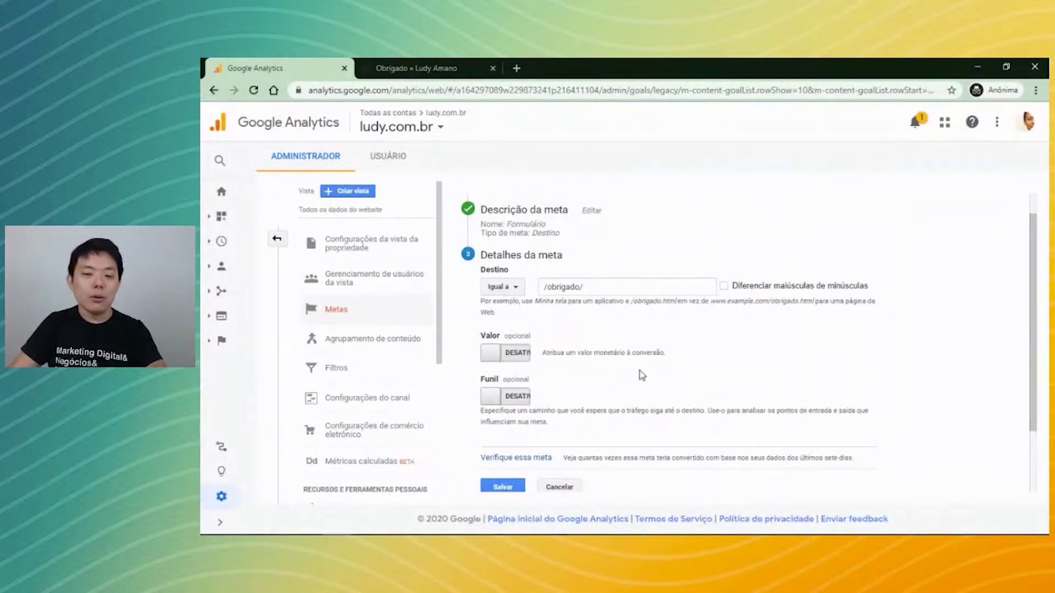
# Back in Sheets, enter /seguro-auto/ in B10 and autocomplete the same path into B11.
pyautogui.hotkey('alt', 'Tab')
pyautogui.click(671, 356)
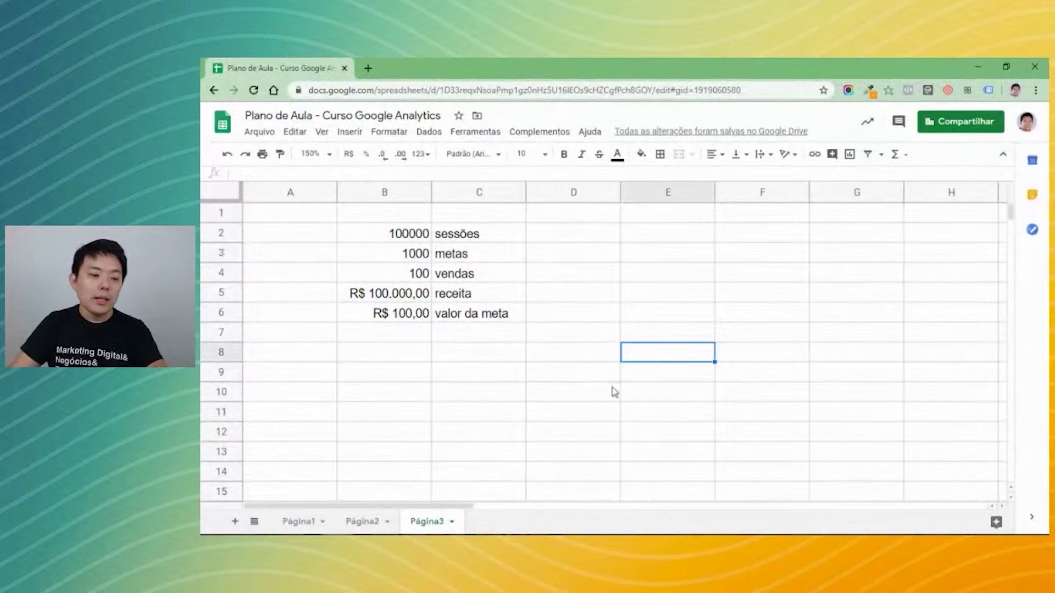
pyautogui.scroll(-2, 427, 408)
pyautogui.click(413, 272)
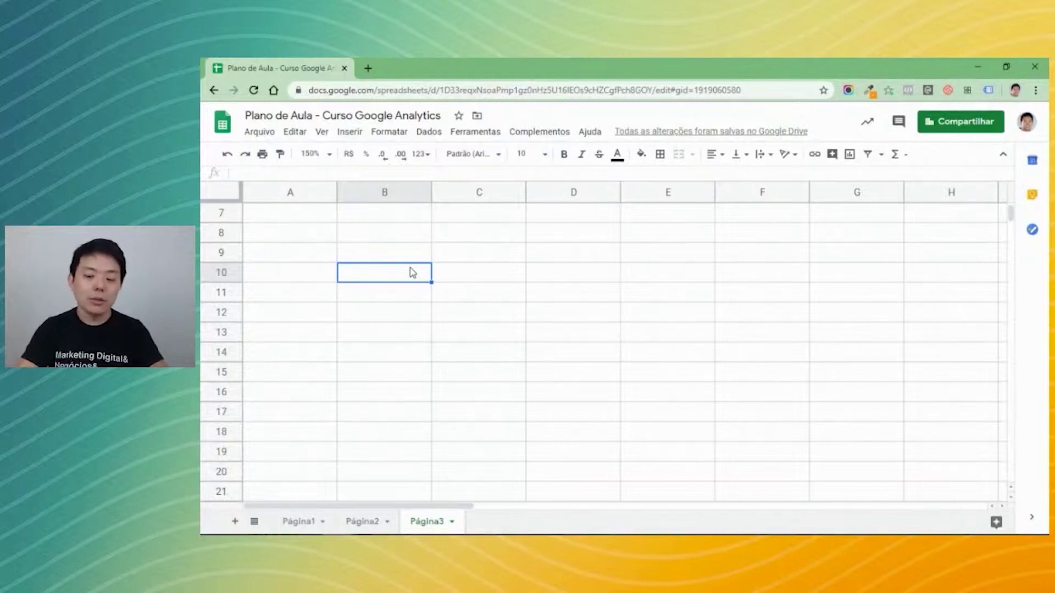
pyautogui.write('/seguro-auto')
pyautogui.press('Return')
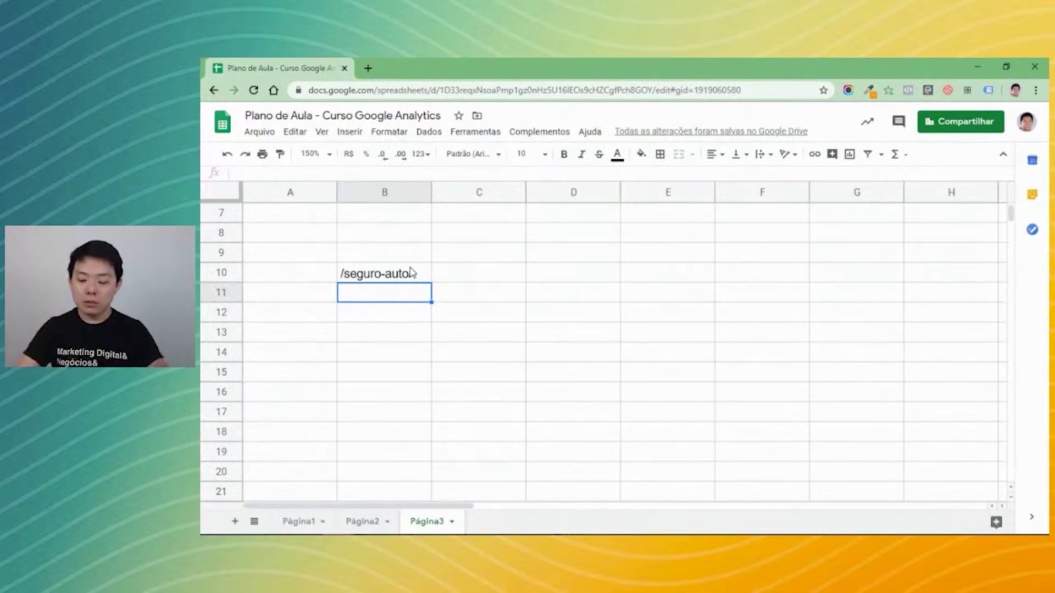
pyautogui.write('/seguro-auto/')
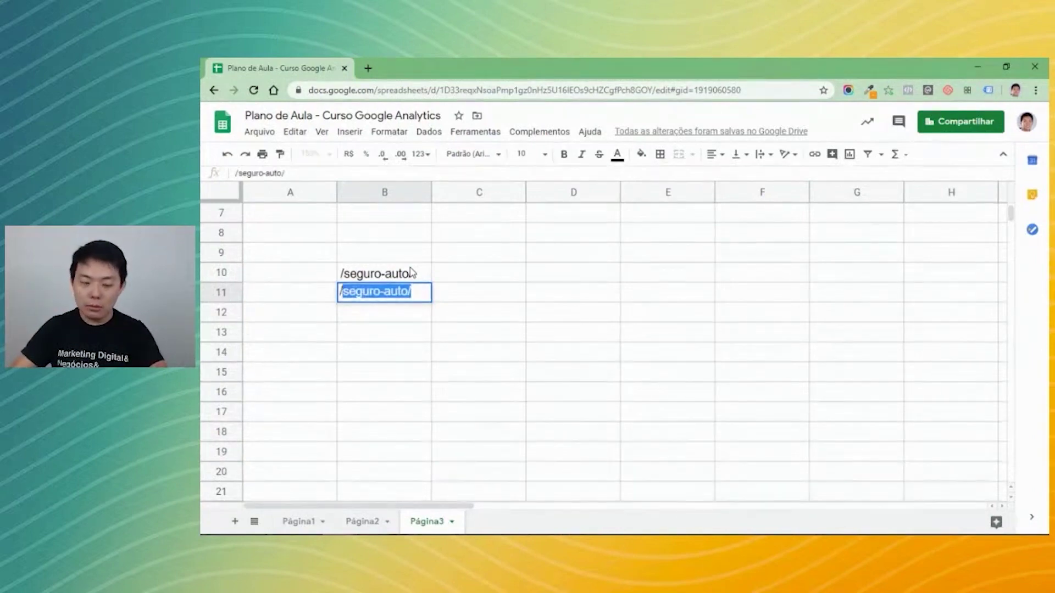
pyautogui.press('Tab')
pyautogui.press('Left')
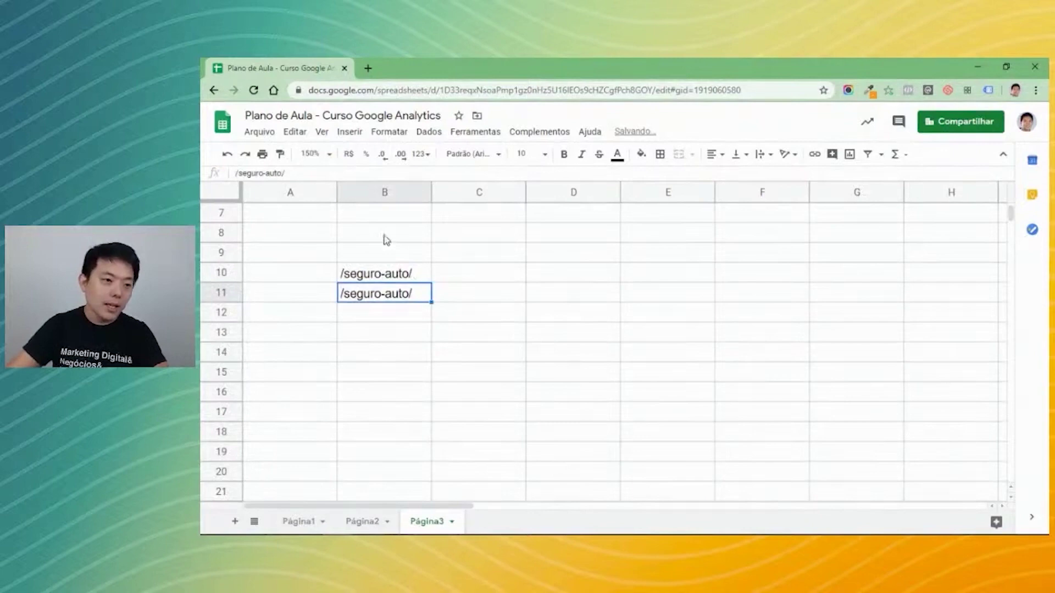
# Extend B11 to /seguro-auto/dados-automovel/ and auto-fit column B's width.
pyautogui.click(375, 173)
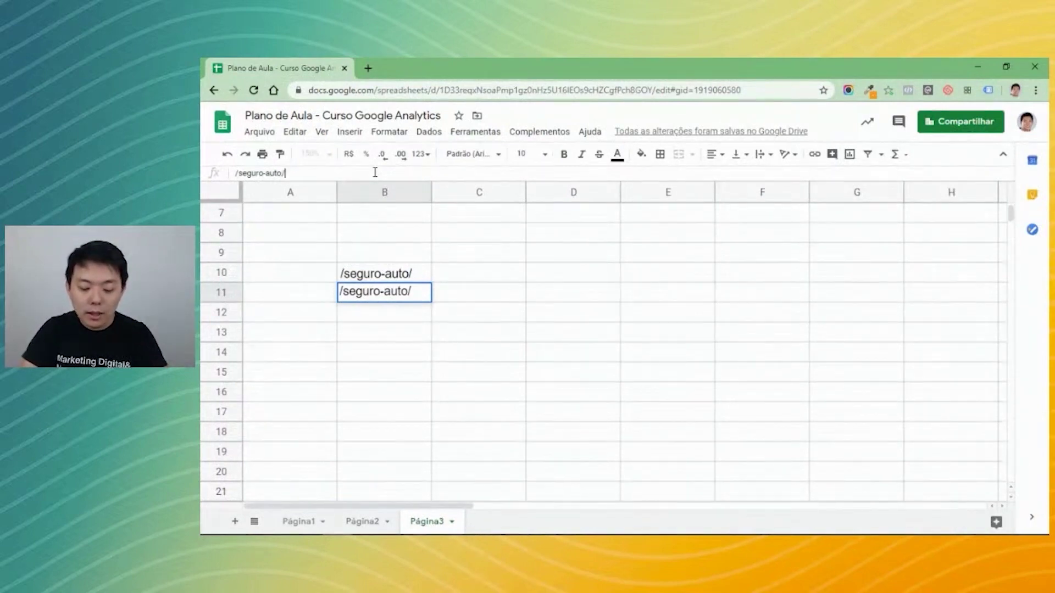
pyautogui.write('dados')
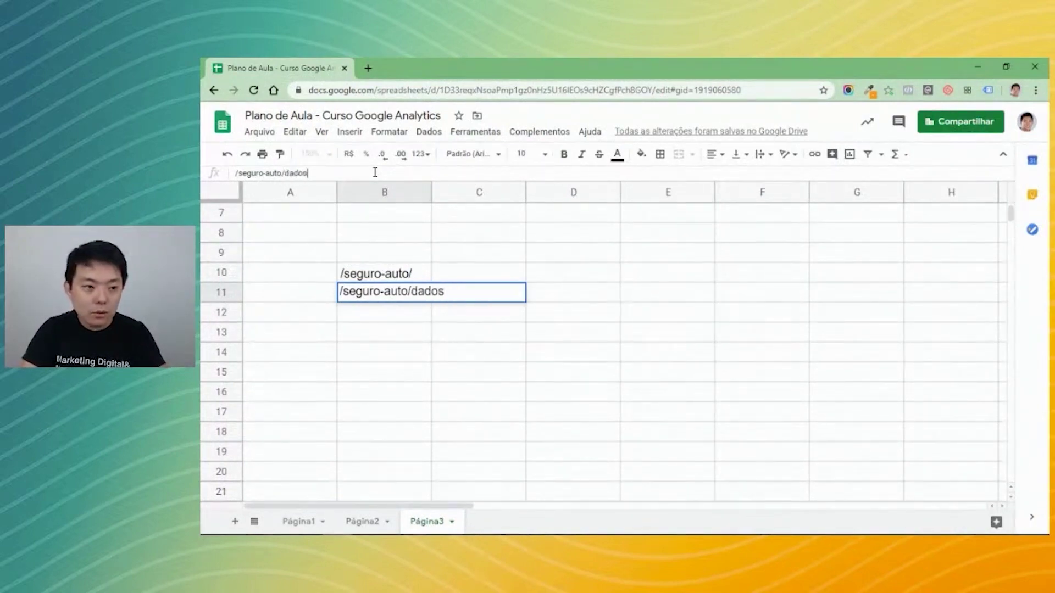
pyautogui.write('-automo')
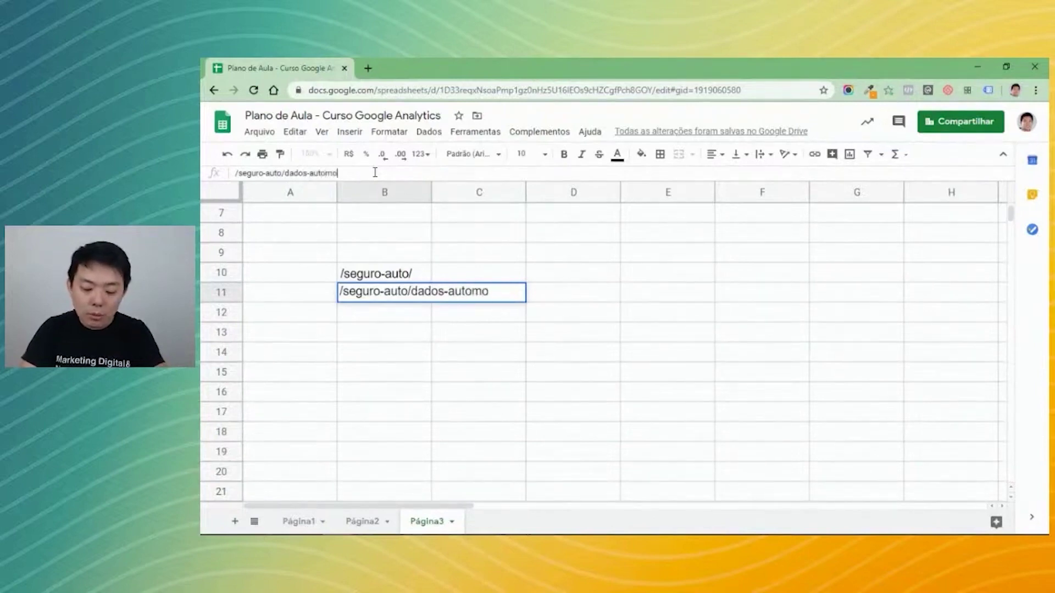
pyautogui.write('vel/')
pyautogui.press('Return')
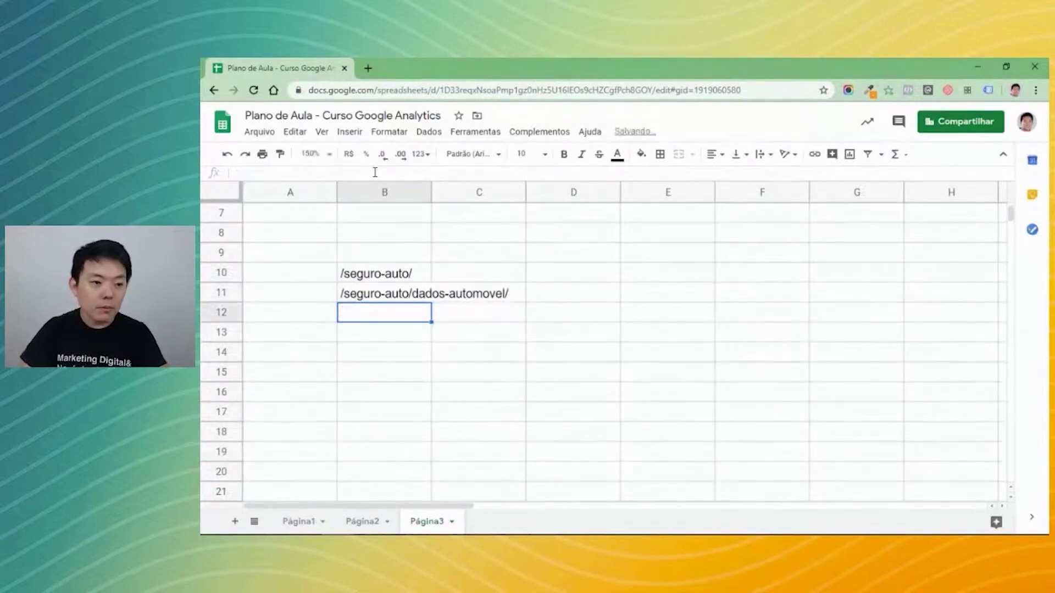
pyautogui.press('Up')
pyautogui.press('Up')
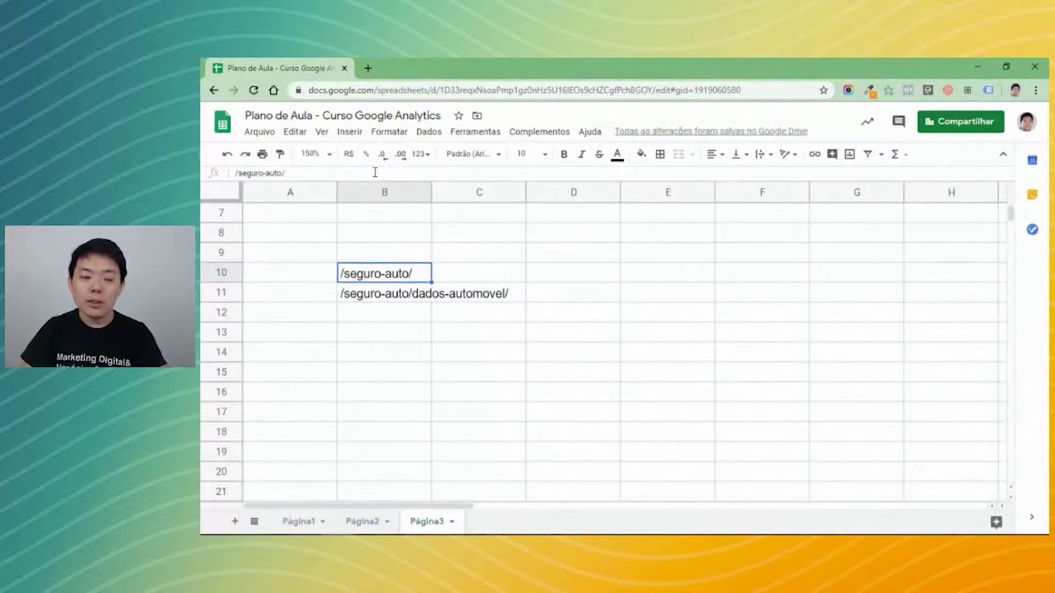
pyautogui.moveTo(430, 191); pyautogui.dragTo(512, 190)
pyautogui.click(464, 297)
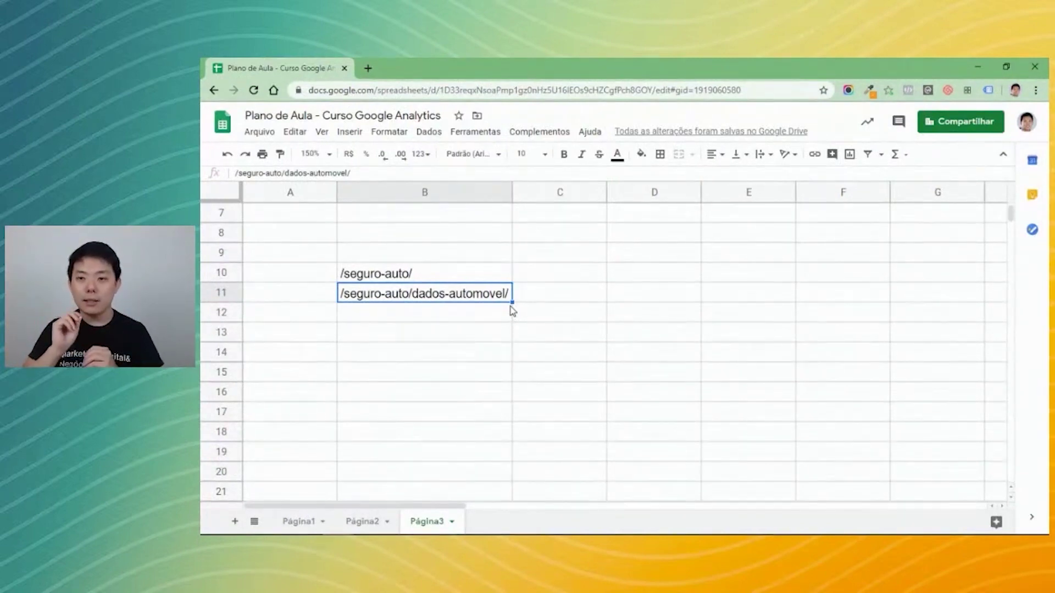
# Enter /seguro-auto/dados-pessoais/, /seguro-auto/pagamento/ and /seguro-auto/obrigado/ in B12:B14.
pyautogui.click(509, 311)
pyautogui.write('/seguro-auo')
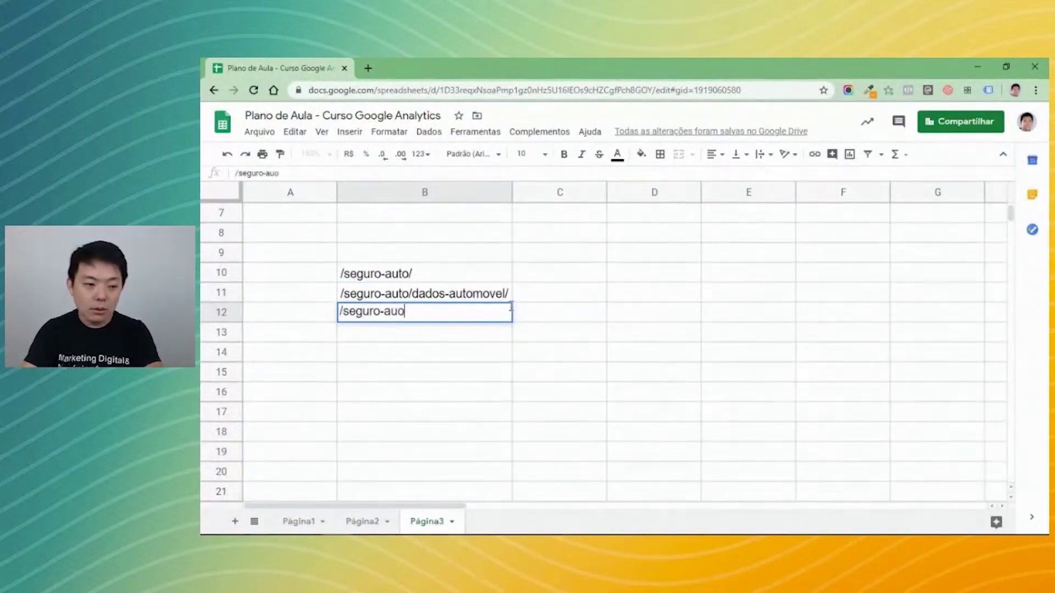
pyautogui.press('BackSpace')
pyautogui.write('to/dados-pes')
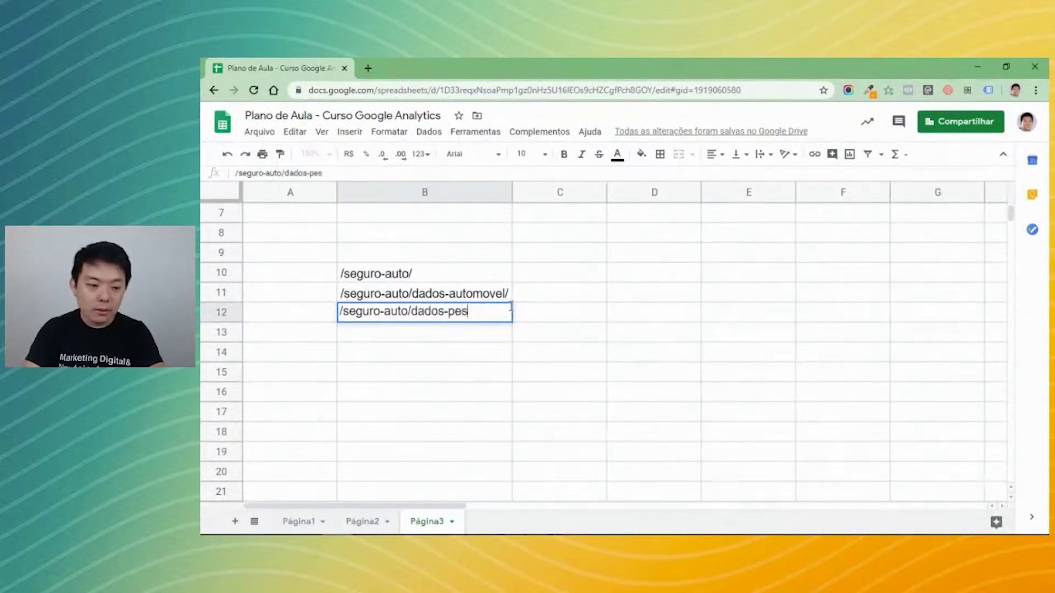
pyautogui.write('soais/')
pyautogui.press('Return')
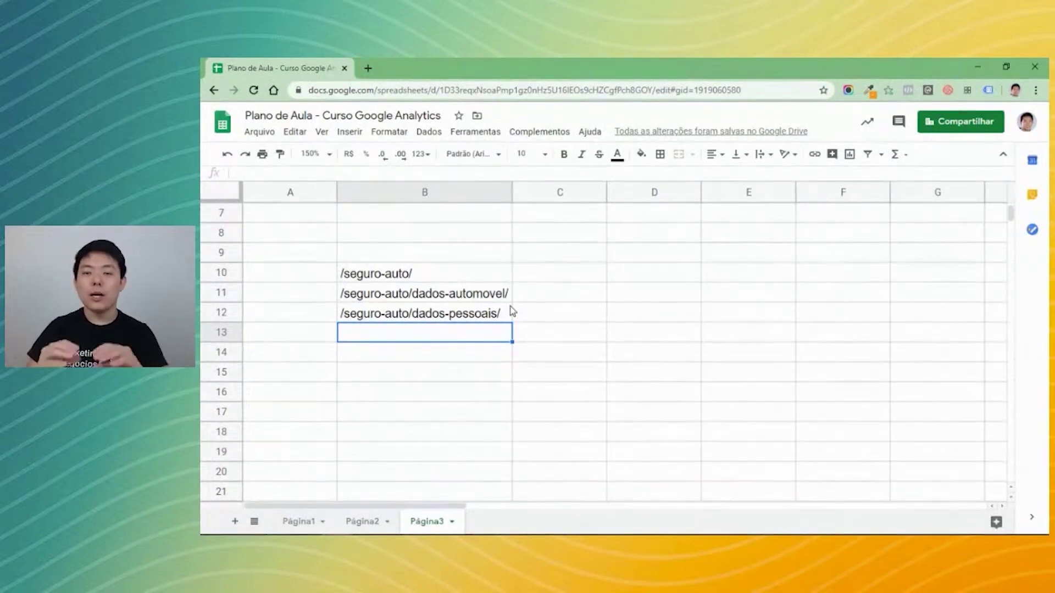
pyautogui.write('/seguro-auto/')
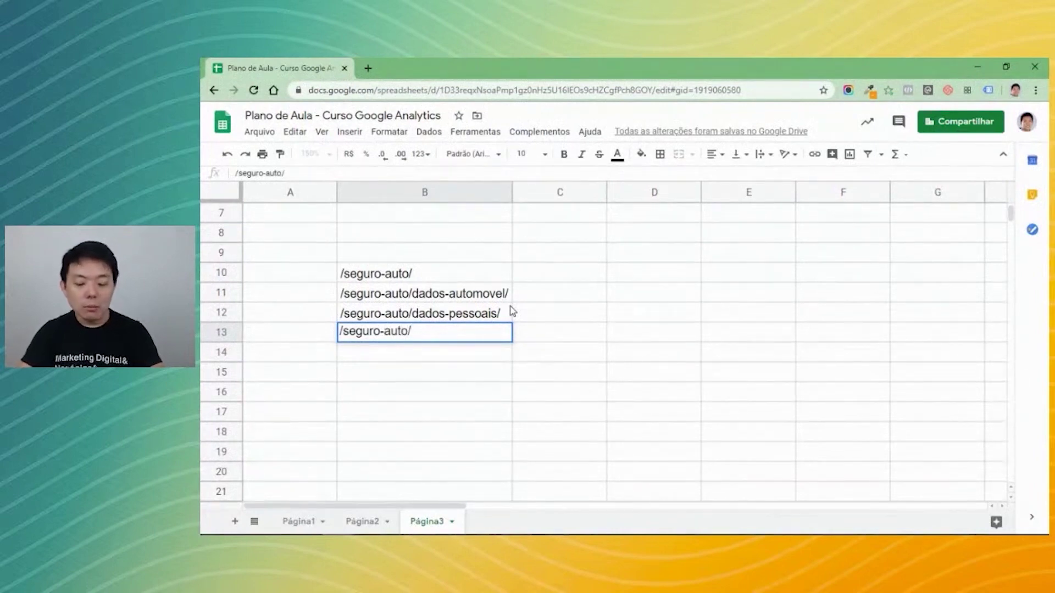
pyautogui.write('pag')
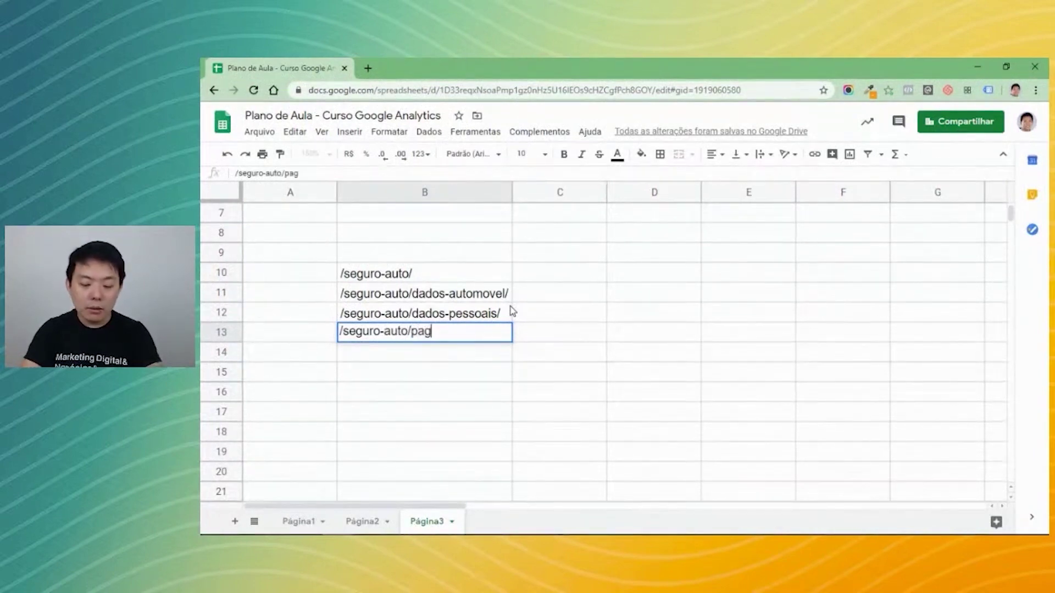
pyautogui.write('amento')
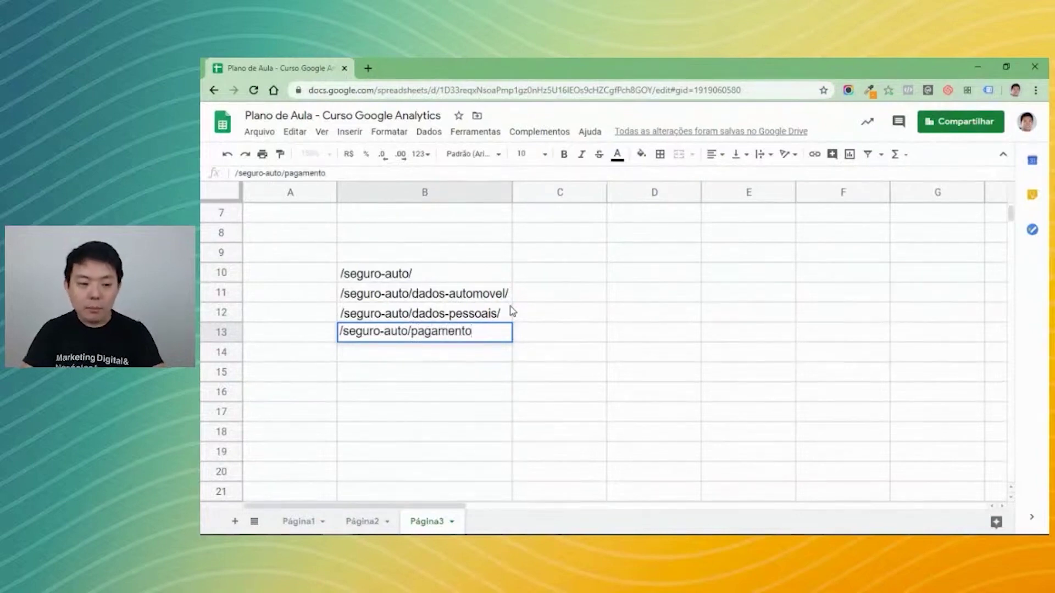
pyautogui.write('/')
pyautogui.press('Return')
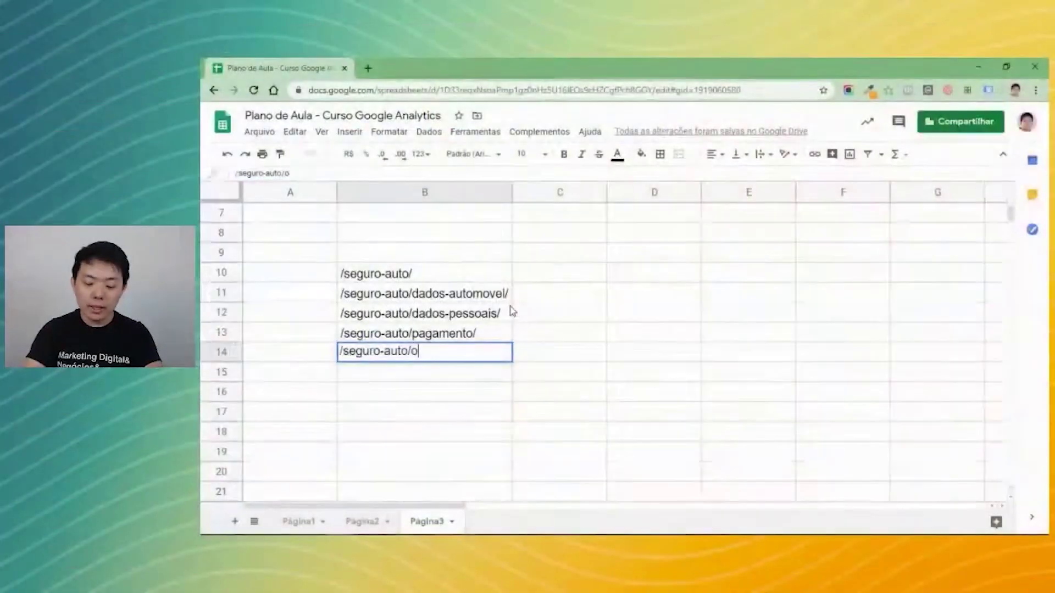
pyautogui.write('brigado')
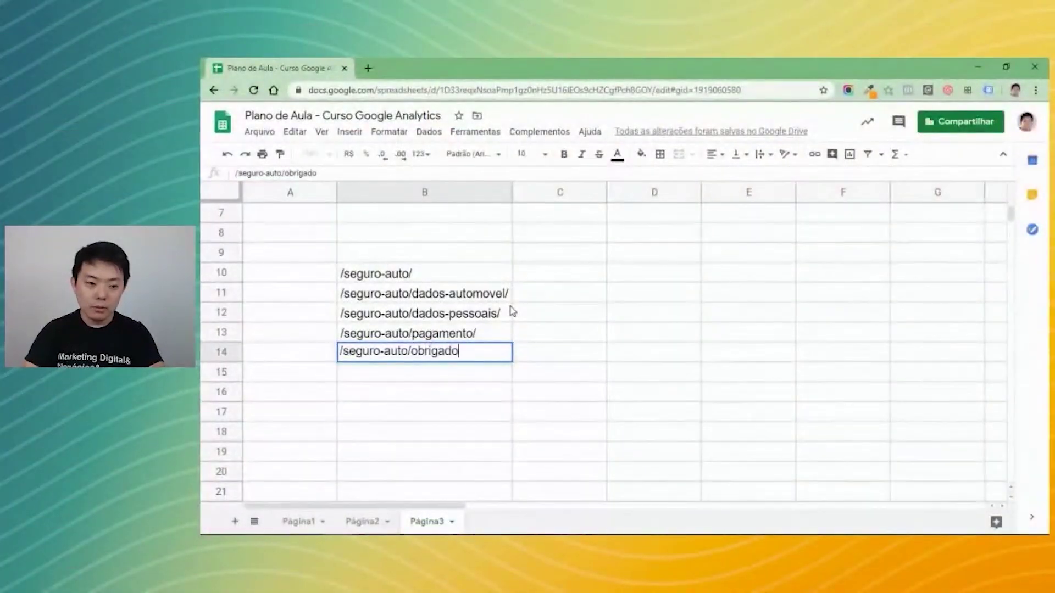
pyautogui.write('/')
pyautogui.press('Return')
# Copy /seguro-auto/obrigado/ from B14 and select the goal's /obrigado/ destination in Analytics.
pyautogui.click(517, 314)
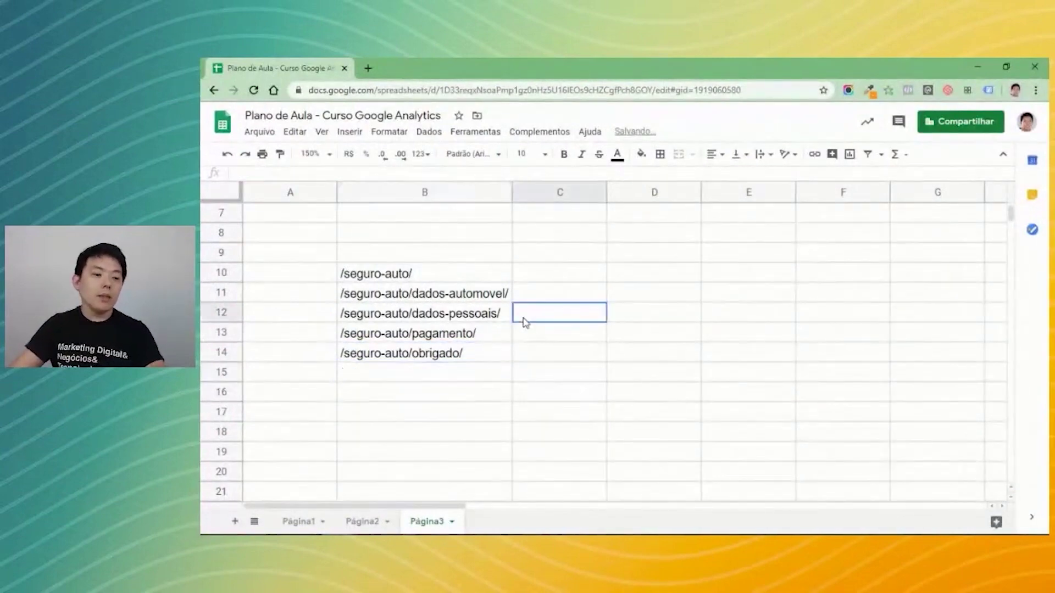
pyautogui.moveTo(454, 275); pyautogui.dragTo(476, 363)
pyautogui.click(518, 456)
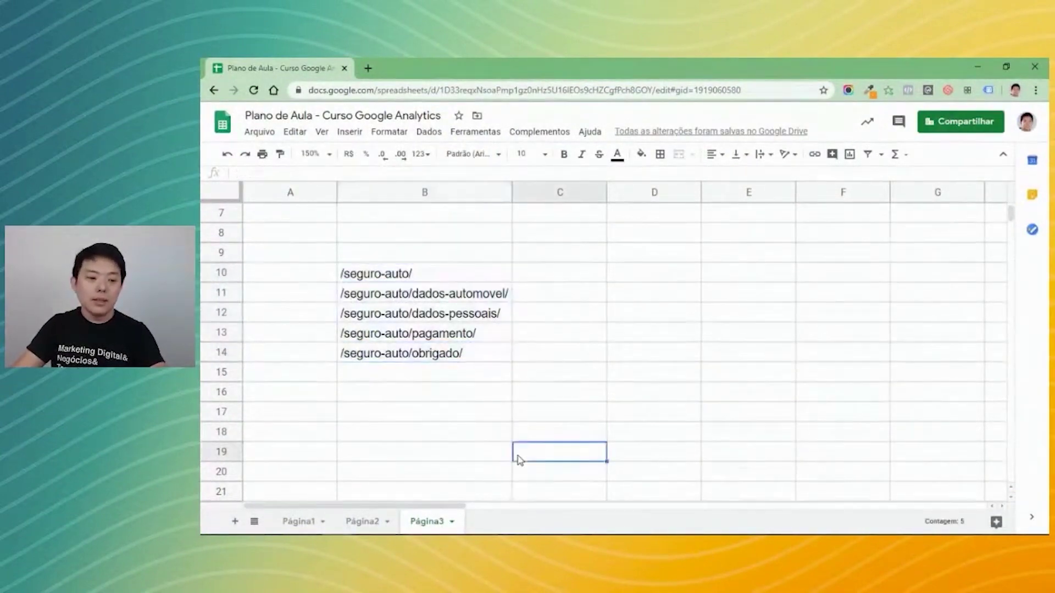
pyautogui.moveTo(492, 280); pyautogui.dragTo(487, 357)
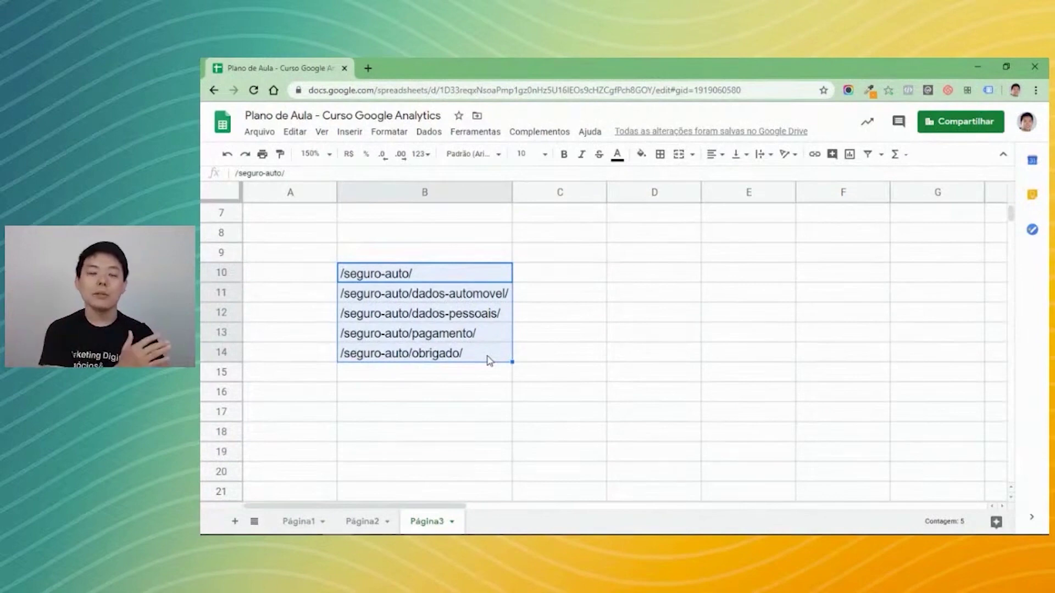
pyautogui.click(472, 367)
pyautogui.click(472, 358)
pyautogui.hotkey('ctrl', 'c')
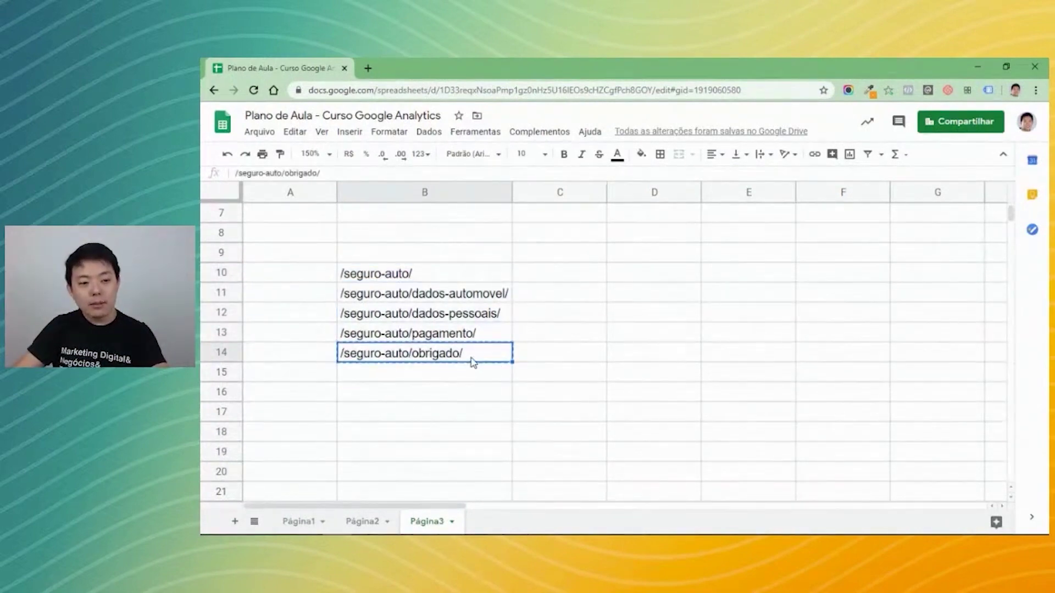
pyautogui.hotkey('alt', 'Tab')
pyautogui.moveTo(583, 287); pyautogui.dragTo(491, 294)
# Paste /seguro-auto/obrigado/ as the goal destination and switch the funnel on.
pyautogui.hotkey('ctrl', 'v')
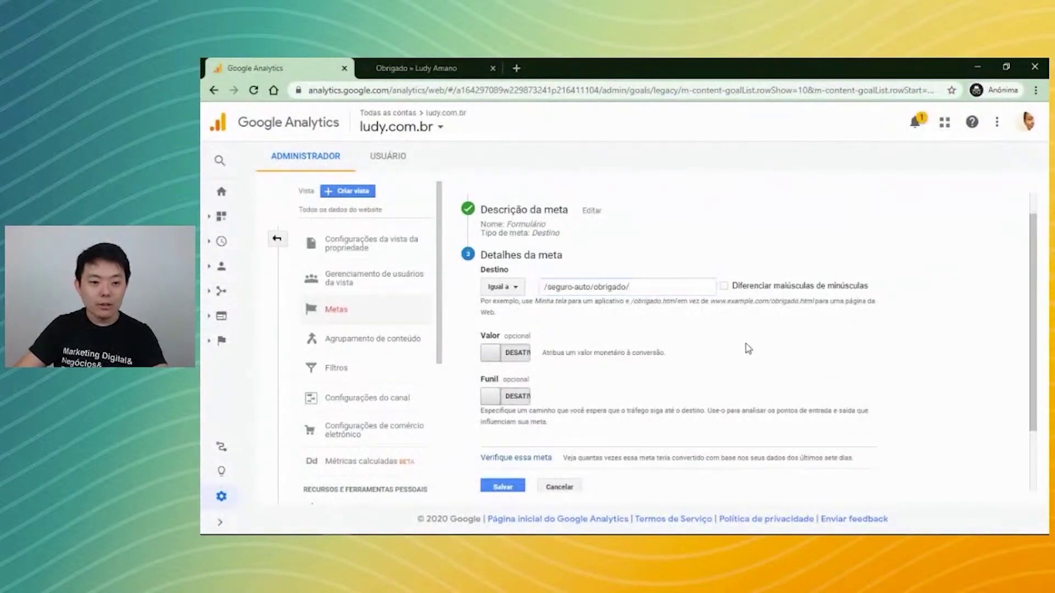
pyautogui.hotkey('alt', 'Tab')
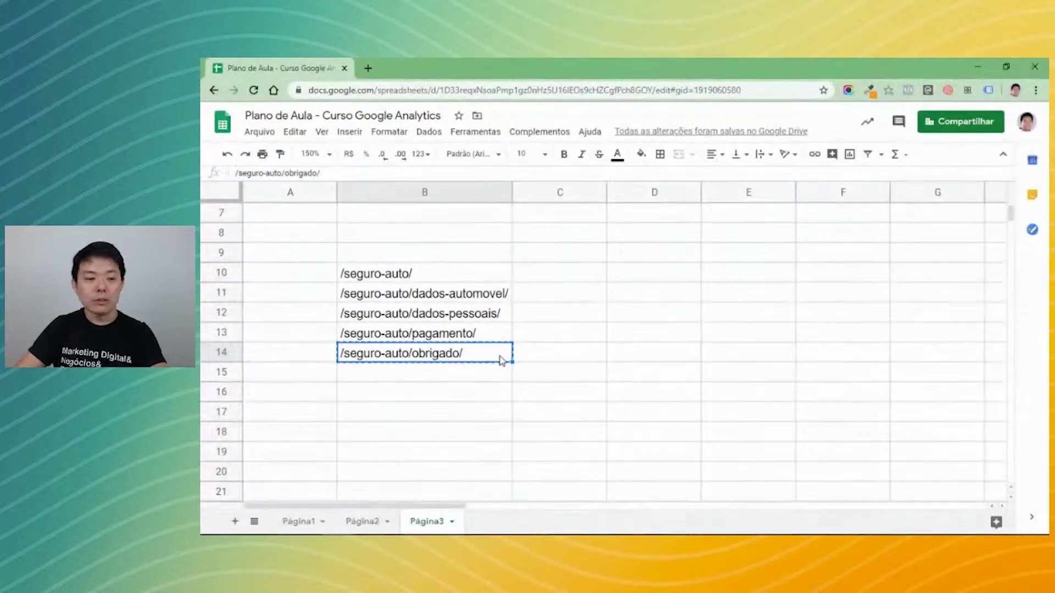
pyautogui.hotkey('alt', 'Tab')
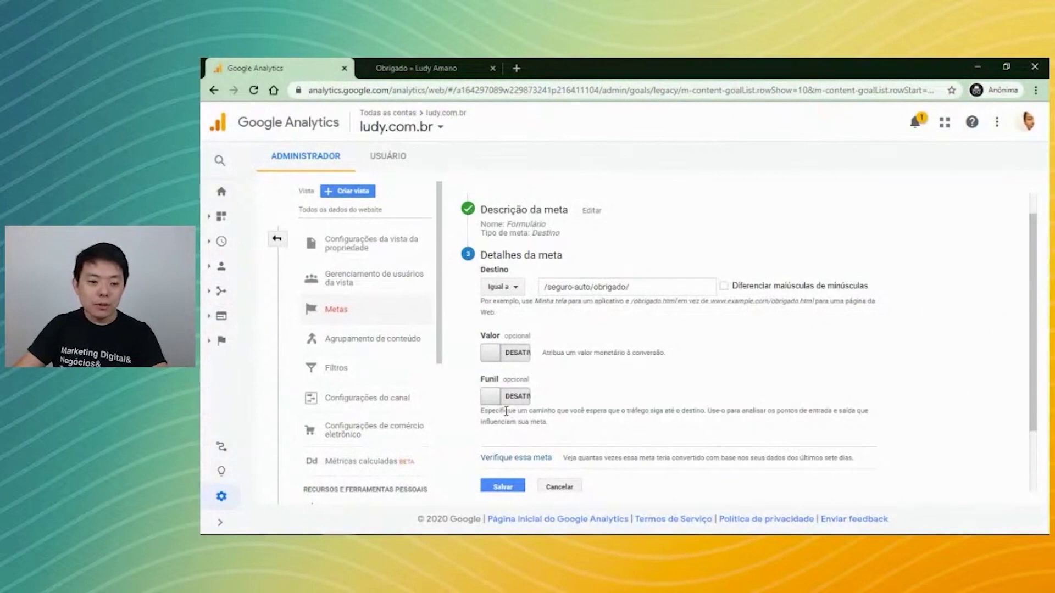
pyautogui.click(510, 396)
pyautogui.scroll(-3, 911, 368)
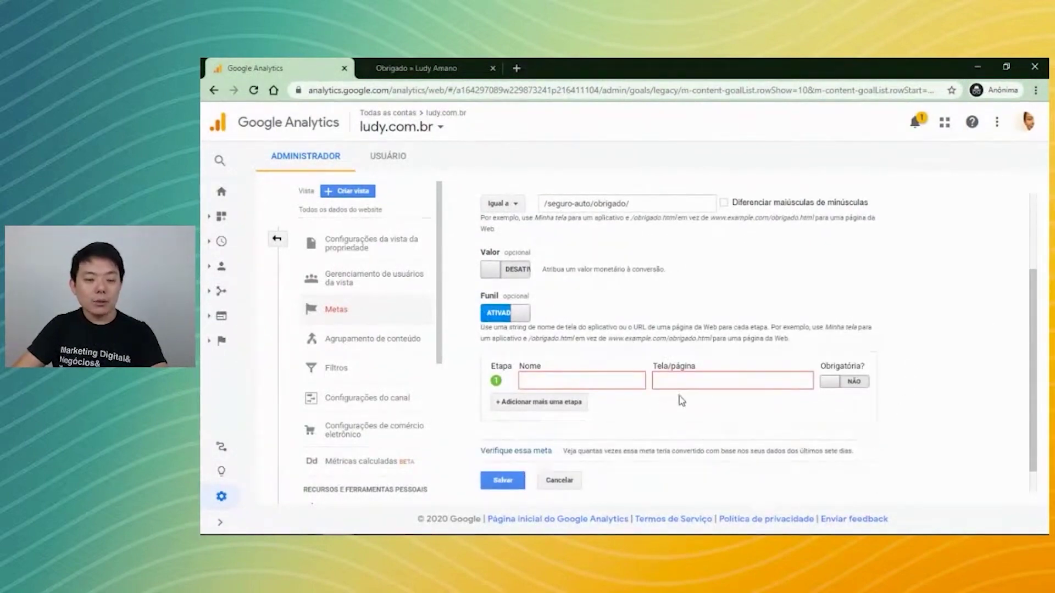
# Copy the /seguro-auto/dados-automovel/ URL from the sheet into funnel step 1's page field.
pyautogui.hotkey('alt', 'Tab')
pyautogui.moveTo(440, 273); pyautogui.dragTo(330, 271)
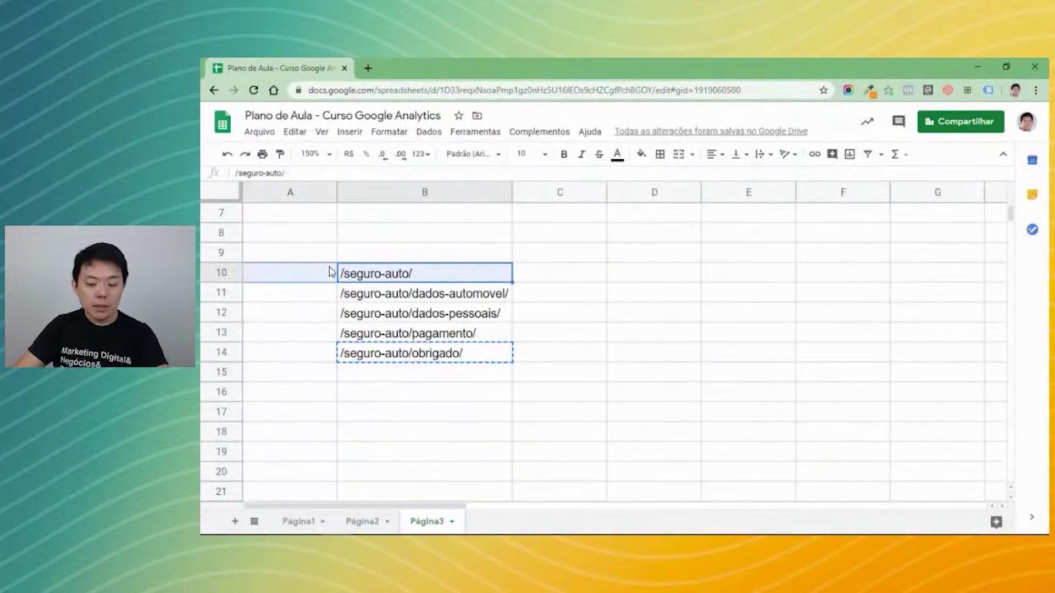
pyautogui.click(434, 280)
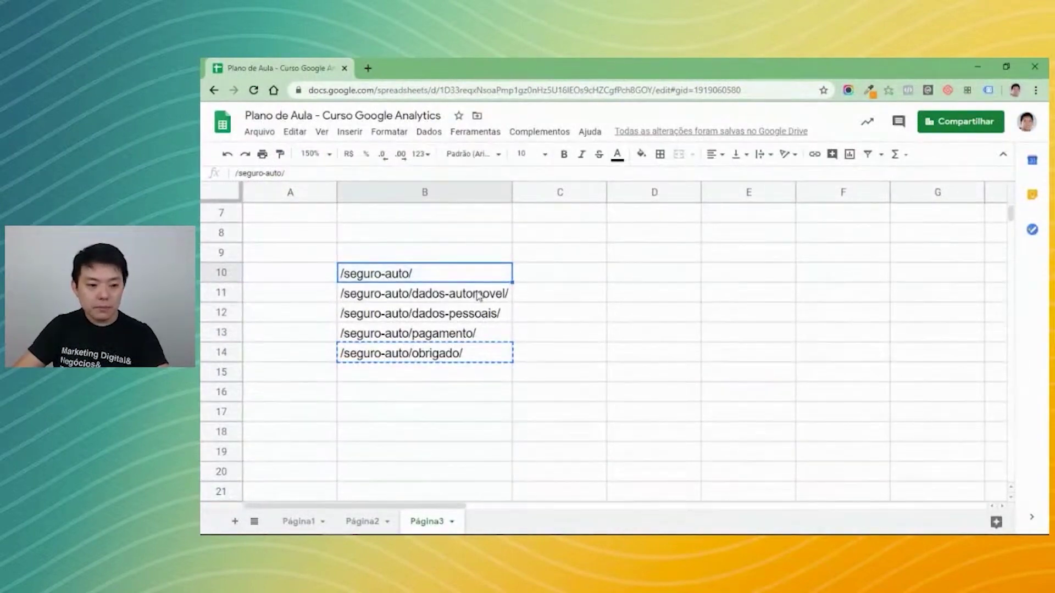
pyautogui.click(503, 297)
pyautogui.hotkey('ctrl', 'c')
pyautogui.hotkey('alt', 'Tab')
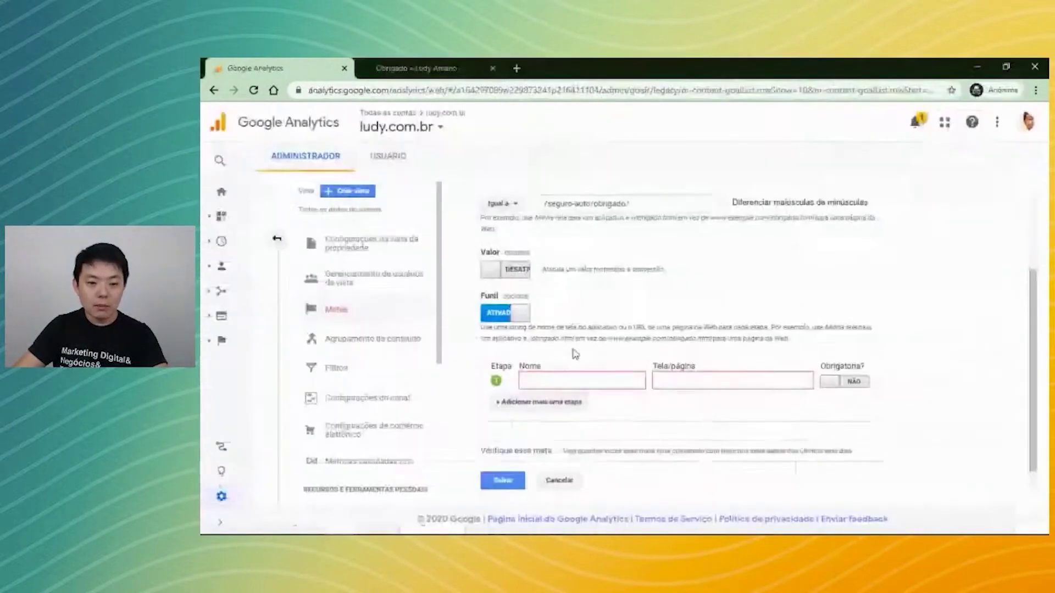
pyautogui.click(690, 383)
pyautogui.hotkey('ctrl', 'v')
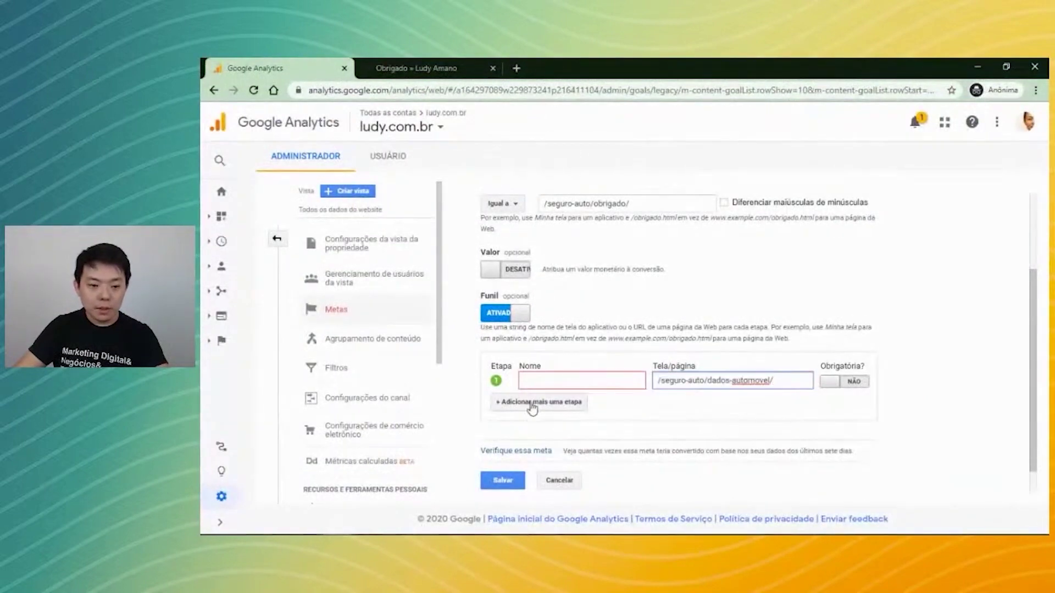
# Add a second funnel step with the /seguro-auto/dados-pessoais/ page.
pyautogui.click(532, 407)
pyautogui.hotkey('alt', 'Tab')
pyautogui.click(497, 316)
pyautogui.hotkey('ctrl', 'c')
pyautogui.hotkey('alt', 'Tab')
pyautogui.click(681, 400)
pyautogui.hotkey('ctrl', 'v')
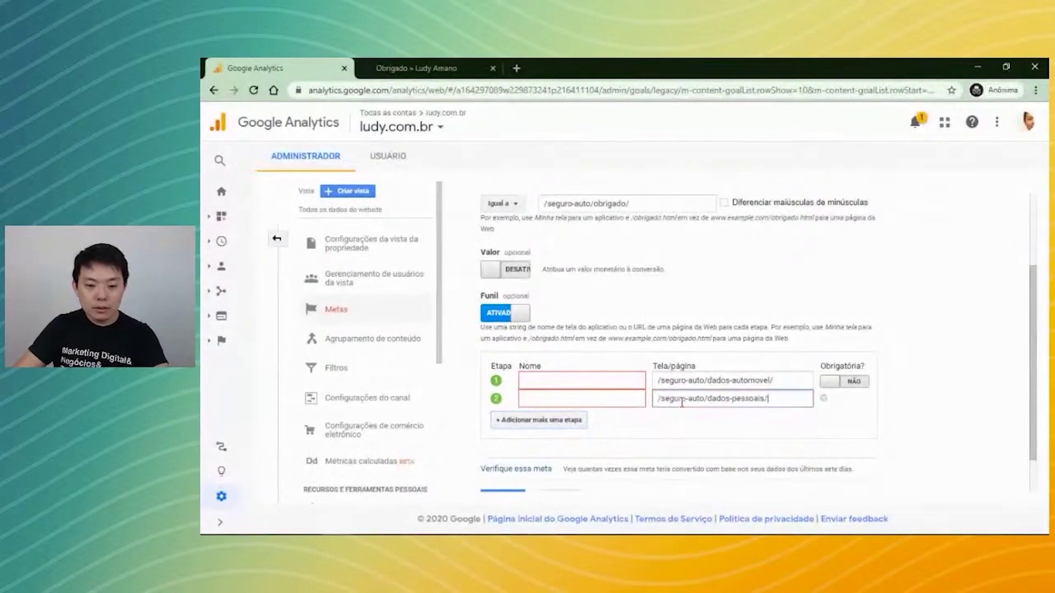
# Add a third funnel step with the /seguro-auto/pagamento/ page.
pyautogui.click(569, 420)
pyautogui.hotkey('alt', 'Tab')
pyautogui.click(479, 339)
pyautogui.hotkey('ctrl', 'c')
pyautogui.hotkey('alt', 'Tab')
pyautogui.click(708, 415)
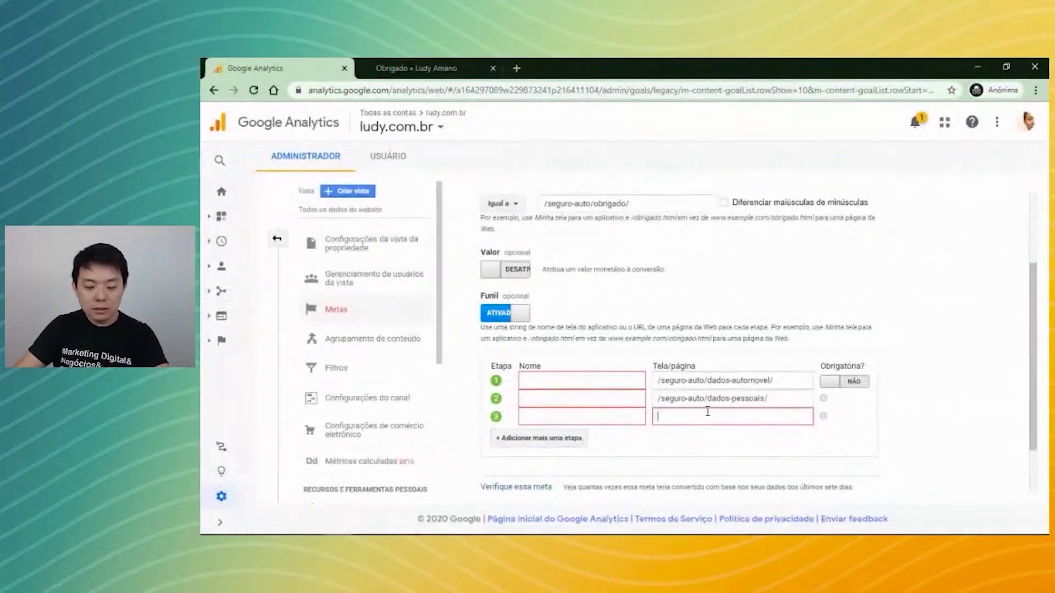
pyautogui.hotkey('ctrl', 'v')
pyautogui.click(581, 379)
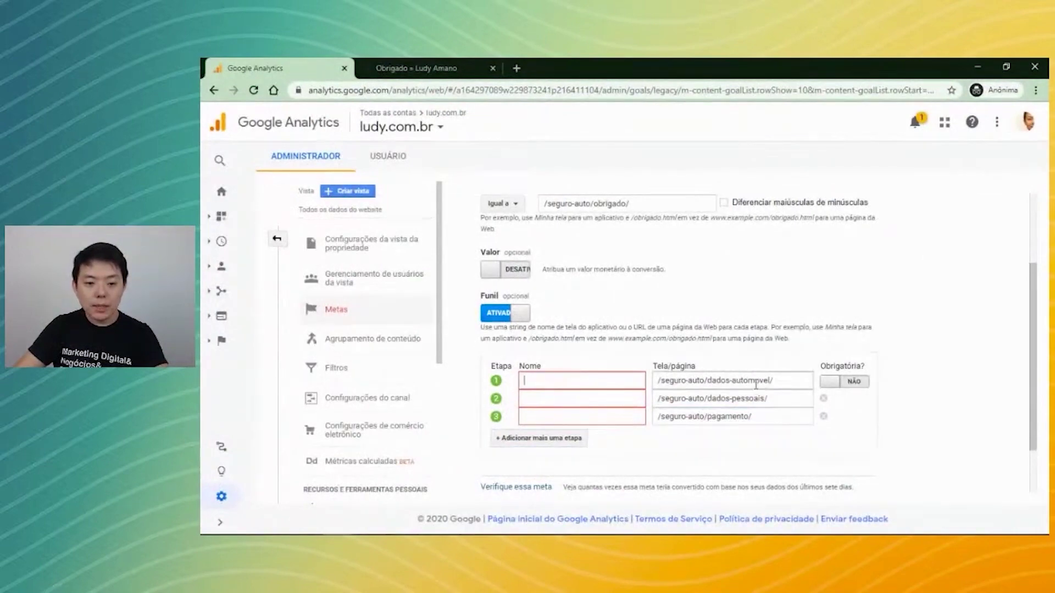
# Name the three funnel steps Dados do Automóvel, Dados Pessoais and Pagamento.
pyautogui.write('Dados do')
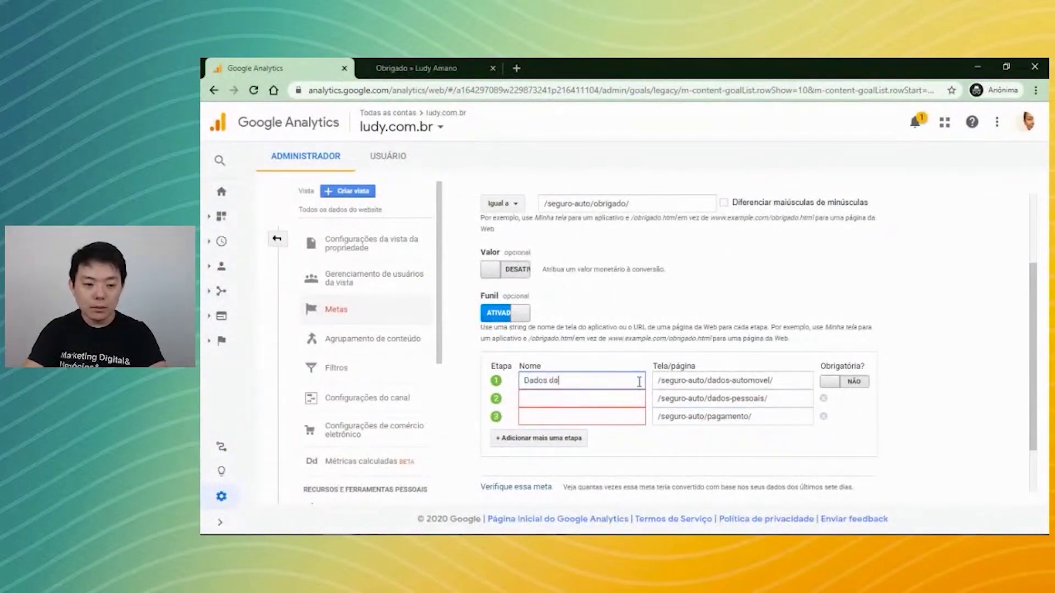
pyautogui.write(' Automóvel')
pyautogui.press('Tab')
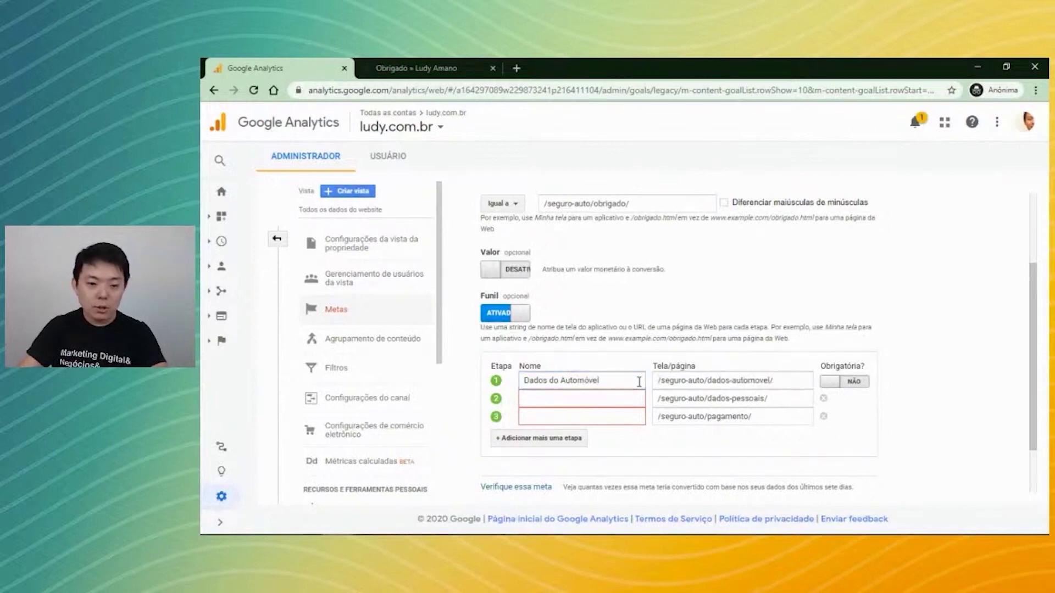
pyautogui.click(554, 399)
pyautogui.write('Dados Pessoais')
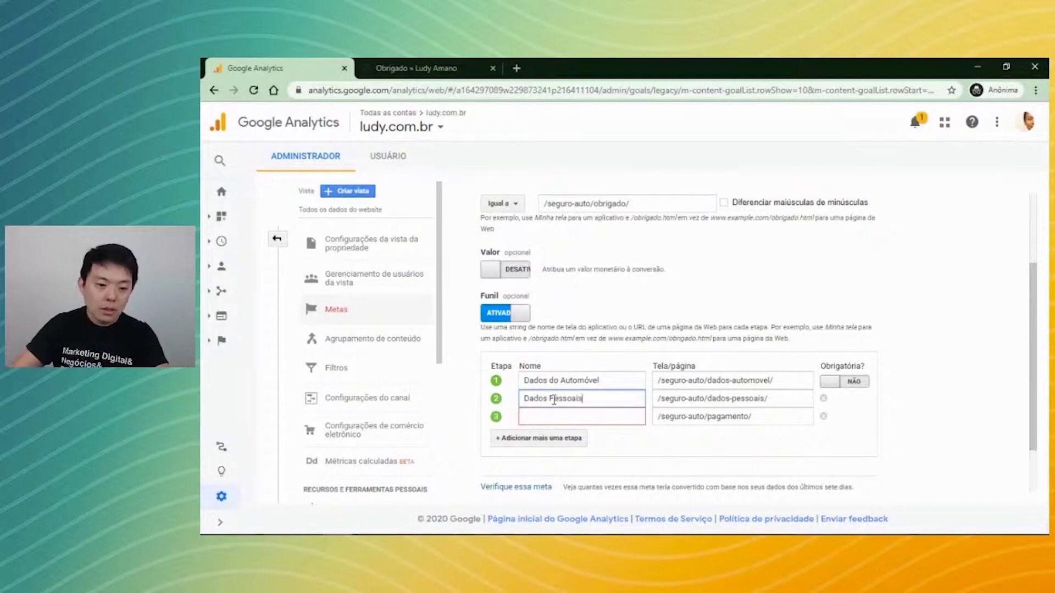
pyautogui.click(558, 416)
pyautogui.write('Pagamento')
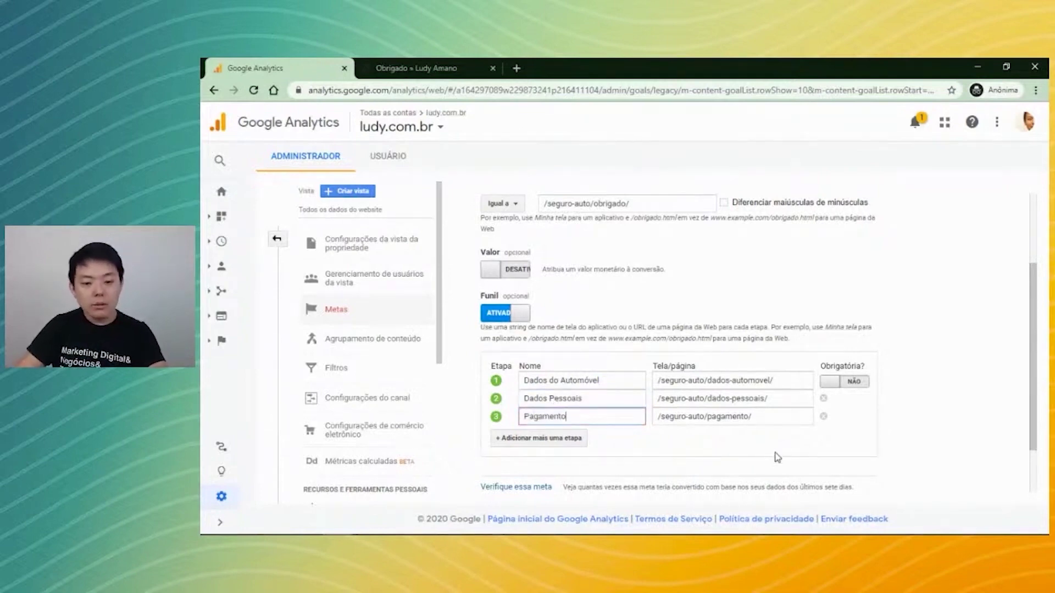
pyautogui.click(787, 449)
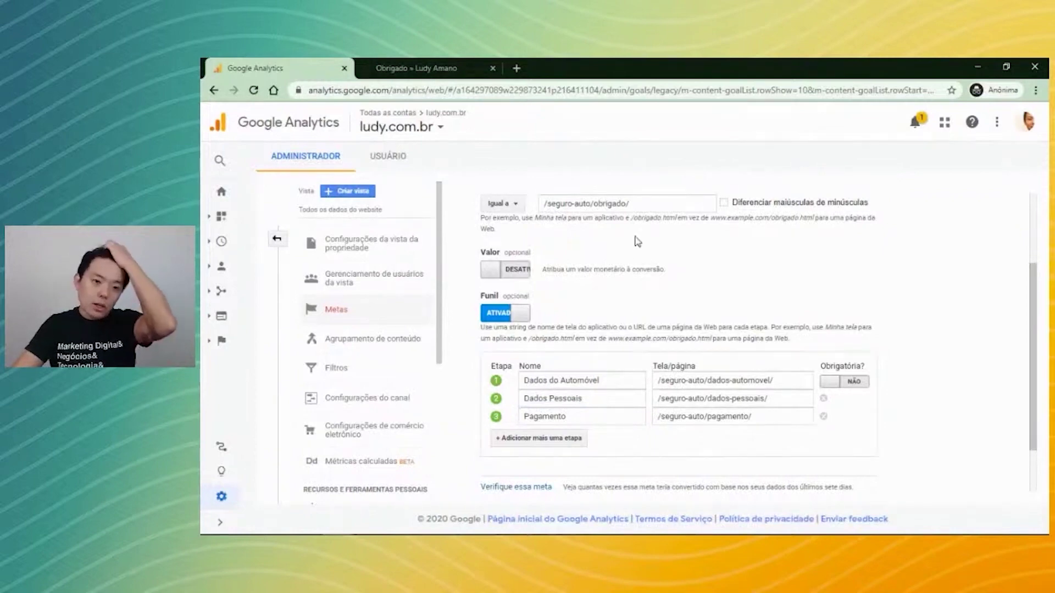
pyautogui.moveTo(647, 206); pyautogui.dragTo(487, 218)
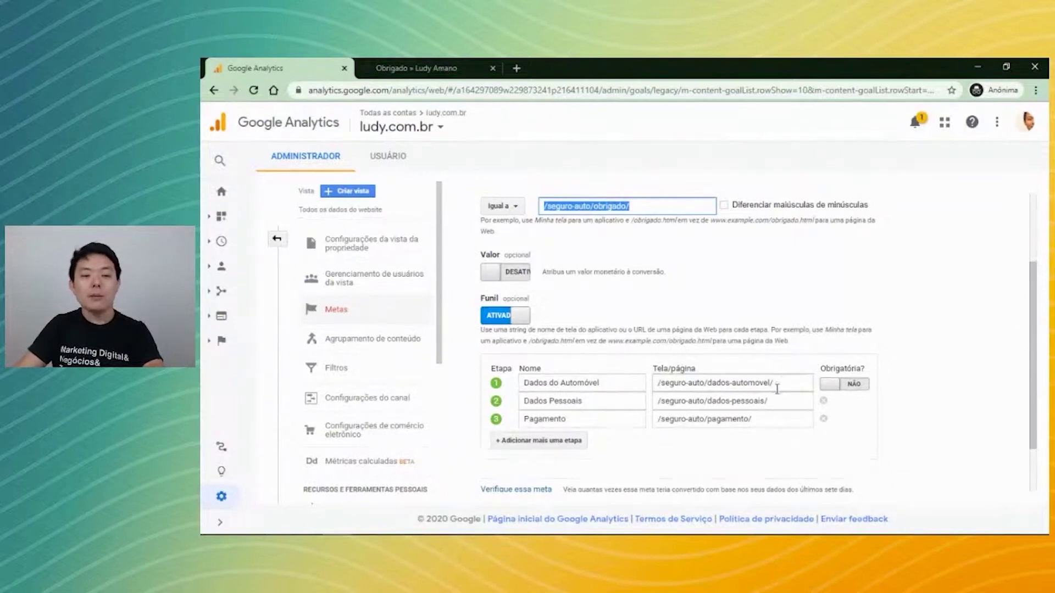
# Set the first funnel step's Obrigatória? to SIM and review the page paths.
pyautogui.click(848, 386)
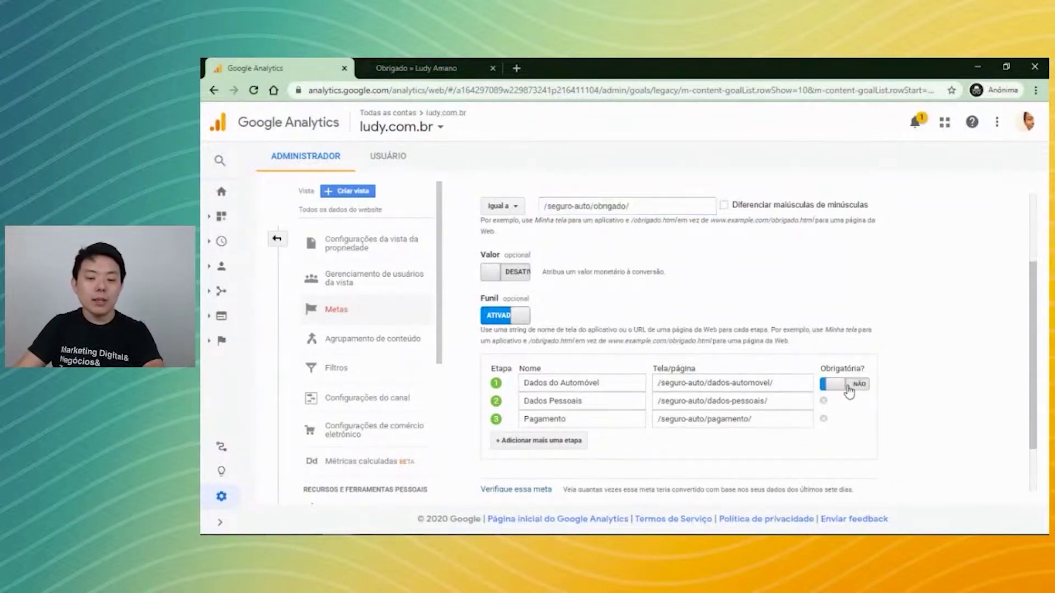
pyautogui.moveTo(785, 384); pyautogui.dragTo(630, 380)
pyautogui.moveTo(635, 206); pyautogui.dragTo(519, 214)
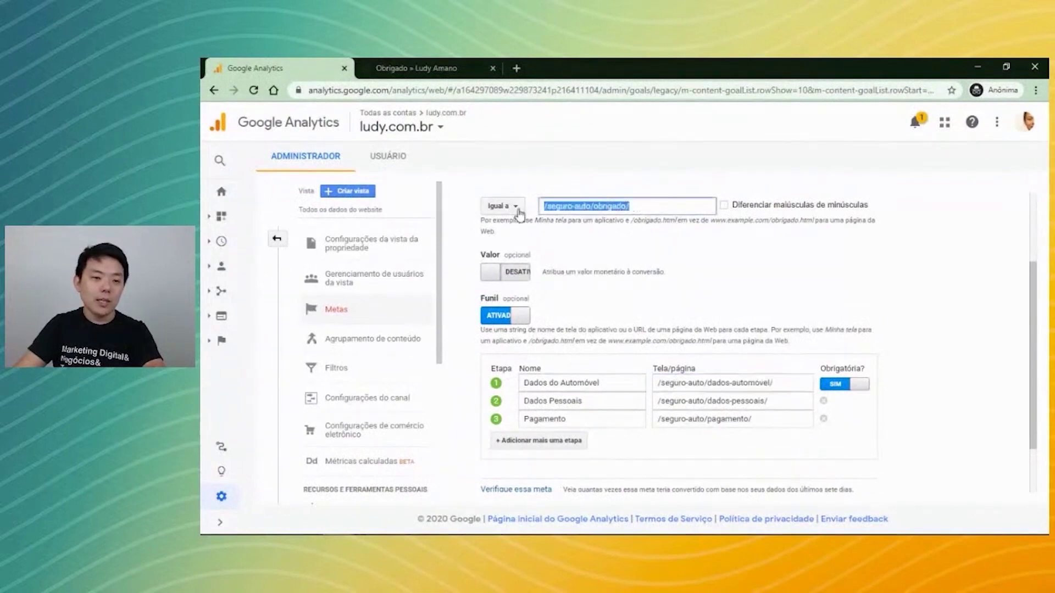
pyautogui.moveTo(791, 384); pyautogui.dragTo(592, 382)
pyautogui.click(644, 208)
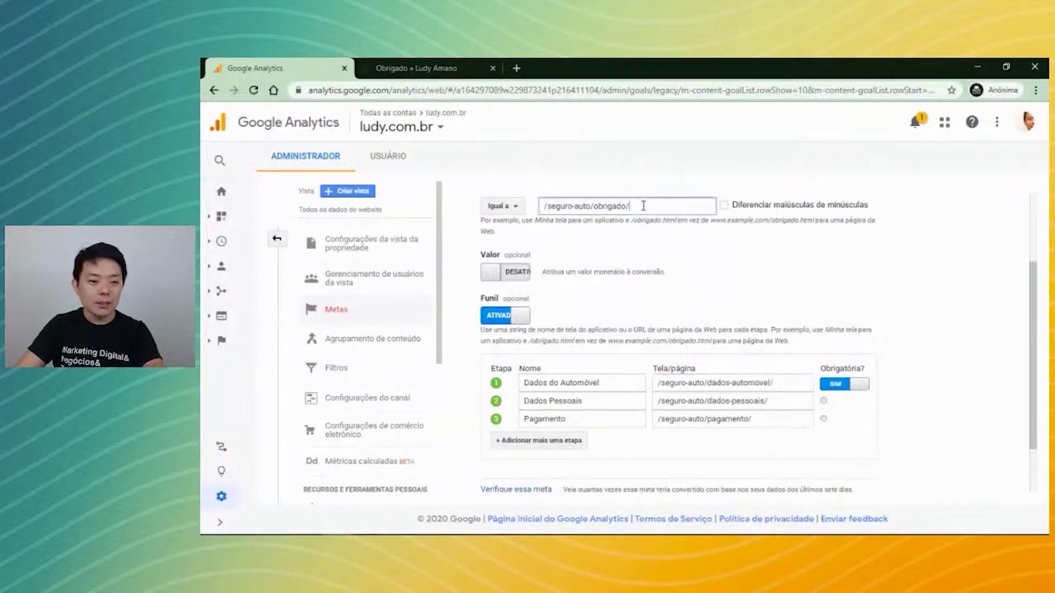
# Scroll through the funnel settings, then return to the Plano de Aula spreadsheet.
pyautogui.scroll(-2, 927, 353)
pyautogui.scroll(-2, 926, 353)
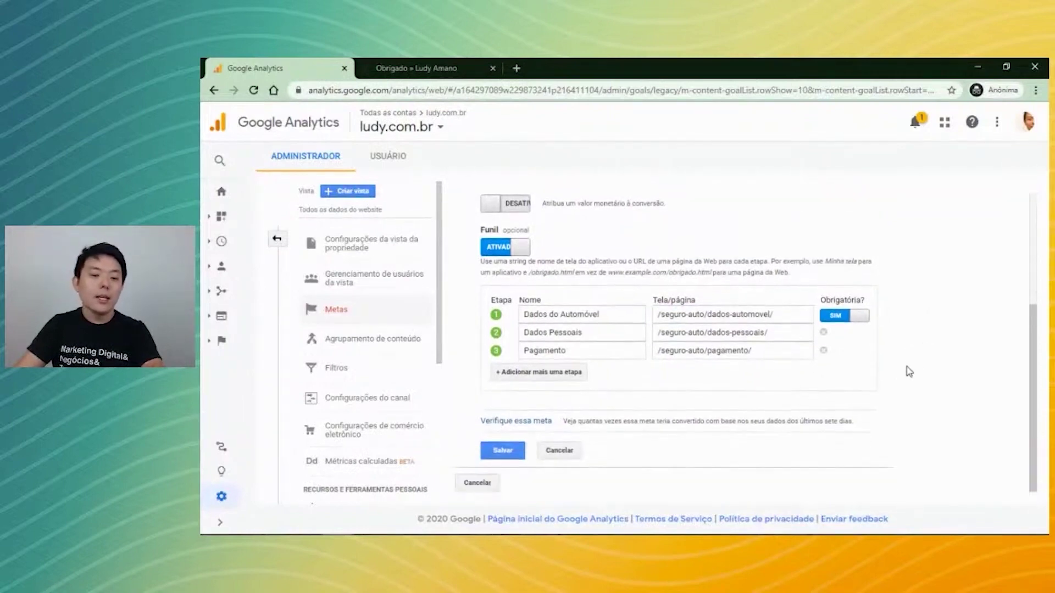
pyautogui.scroll(1, 730, 278)
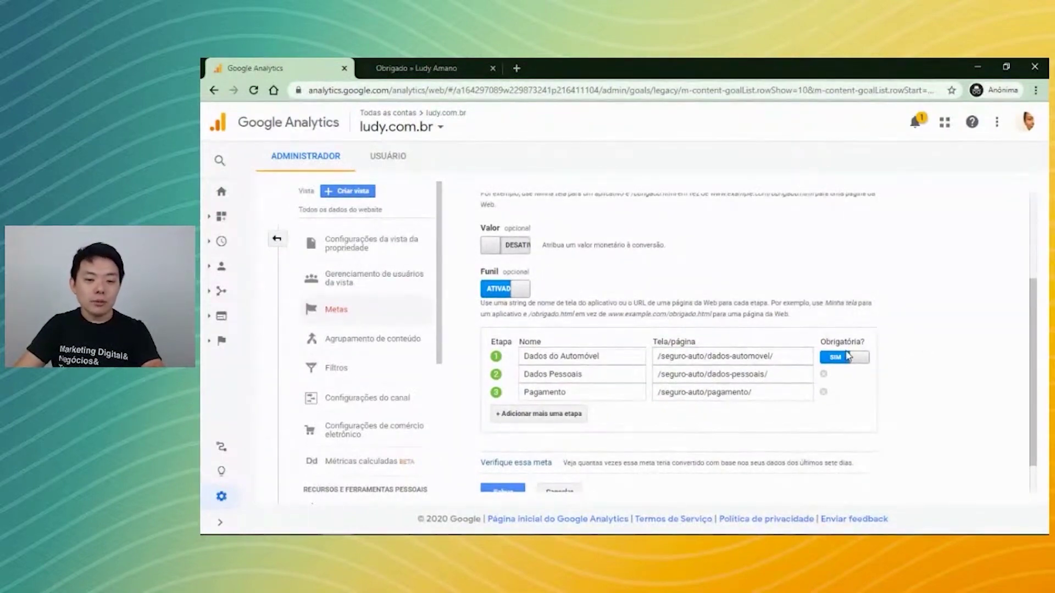
pyautogui.scroll(2, 687, 429)
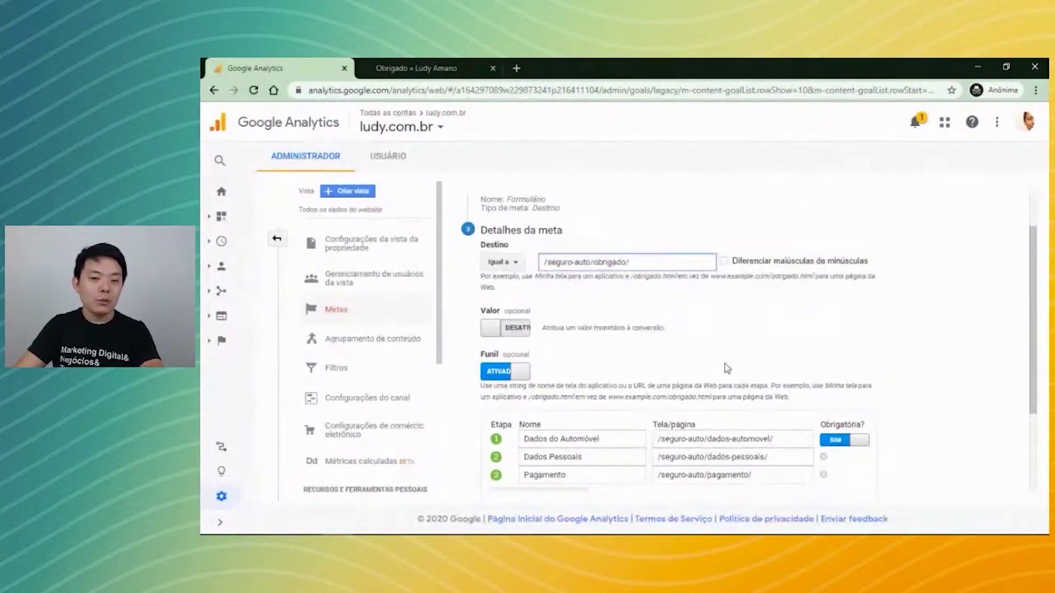
pyautogui.hotkey('alt', 'Tab')
pyautogui.click(638, 392)
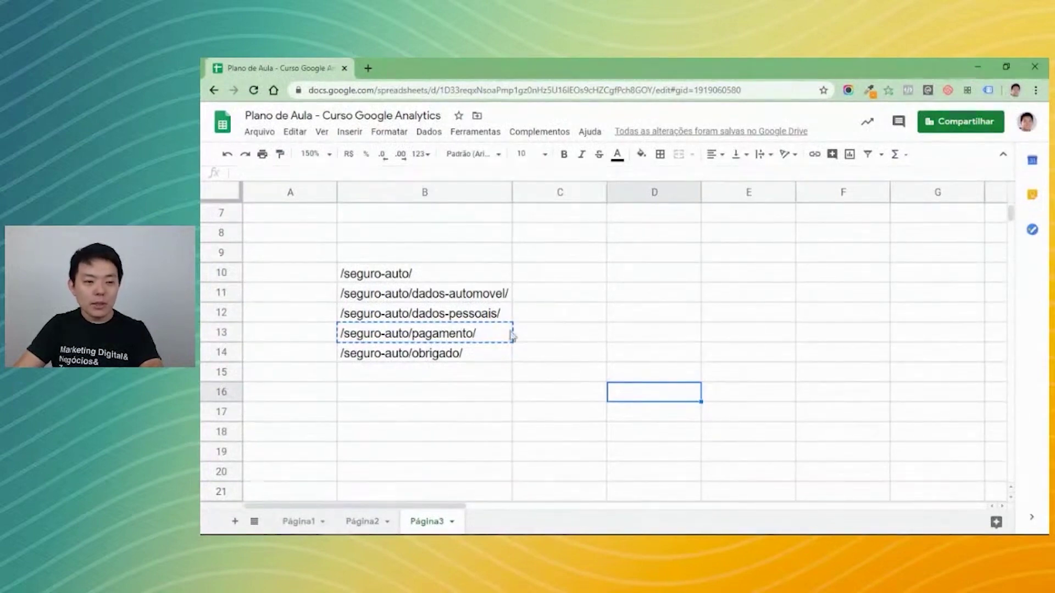
# Enter visit counts 1000, 800 and 500 in C10–C12 beside the first paths.
pyautogui.click(572, 292)
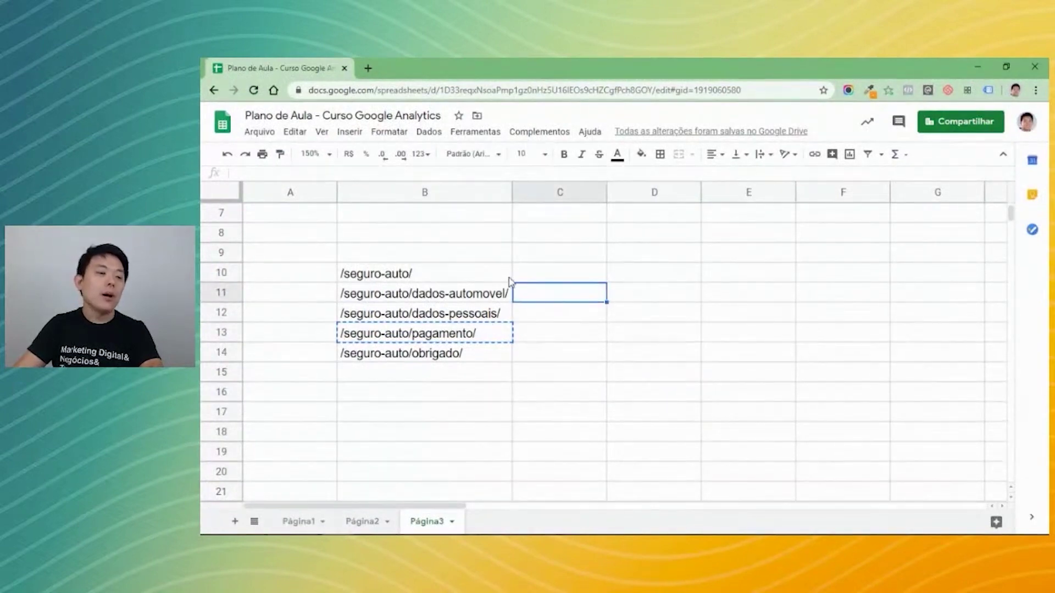
pyautogui.click(555, 256)
pyautogui.click(563, 273)
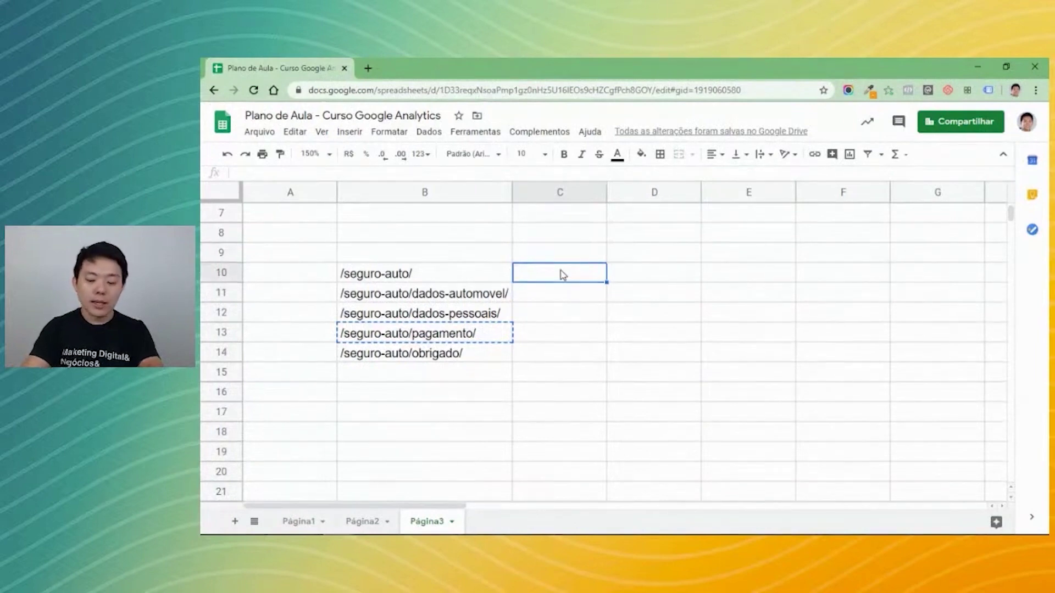
pyautogui.write('1000')
pyautogui.press('Tab')
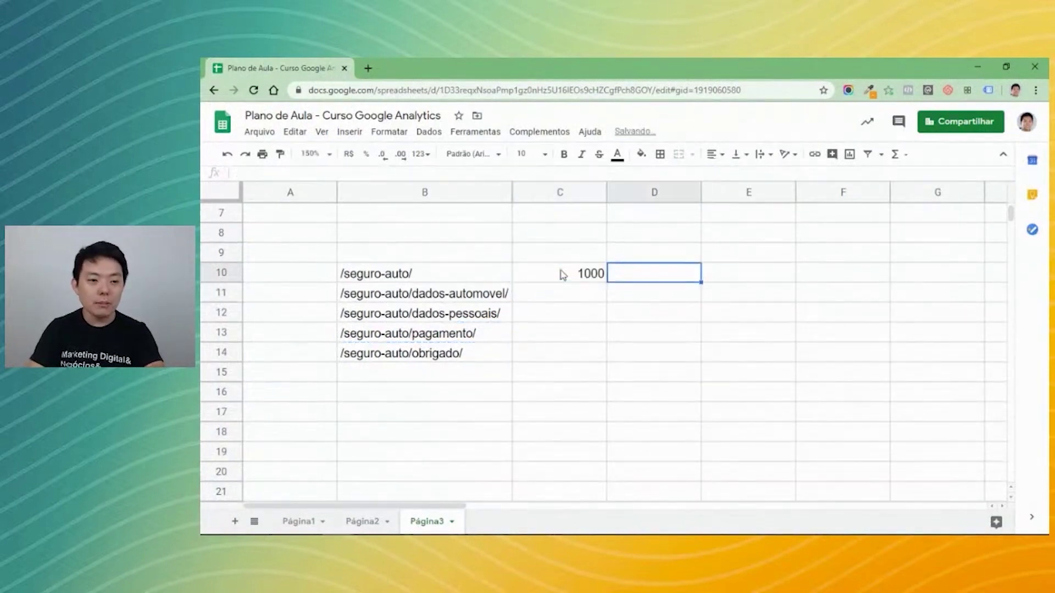
pyautogui.press('Return')
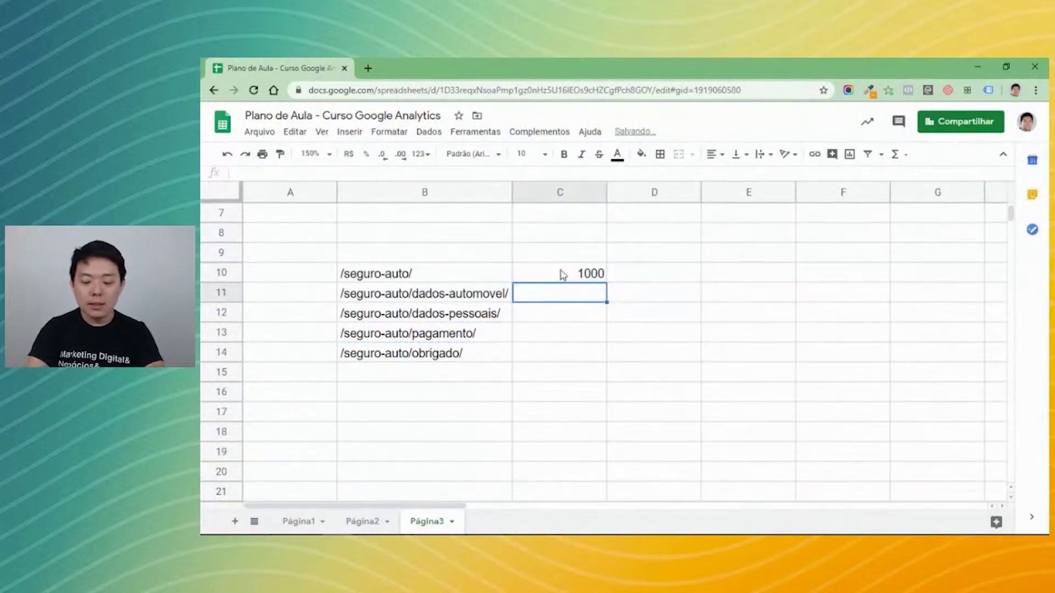
pyautogui.write('800')
pyautogui.press('Return')
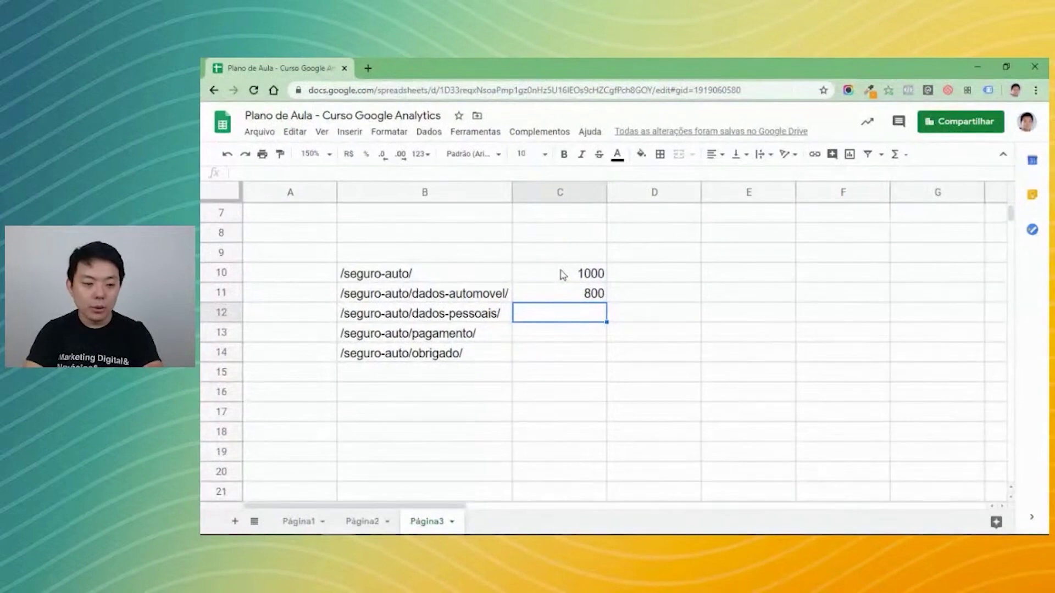
pyautogui.write('500')
pyautogui.press('Return')
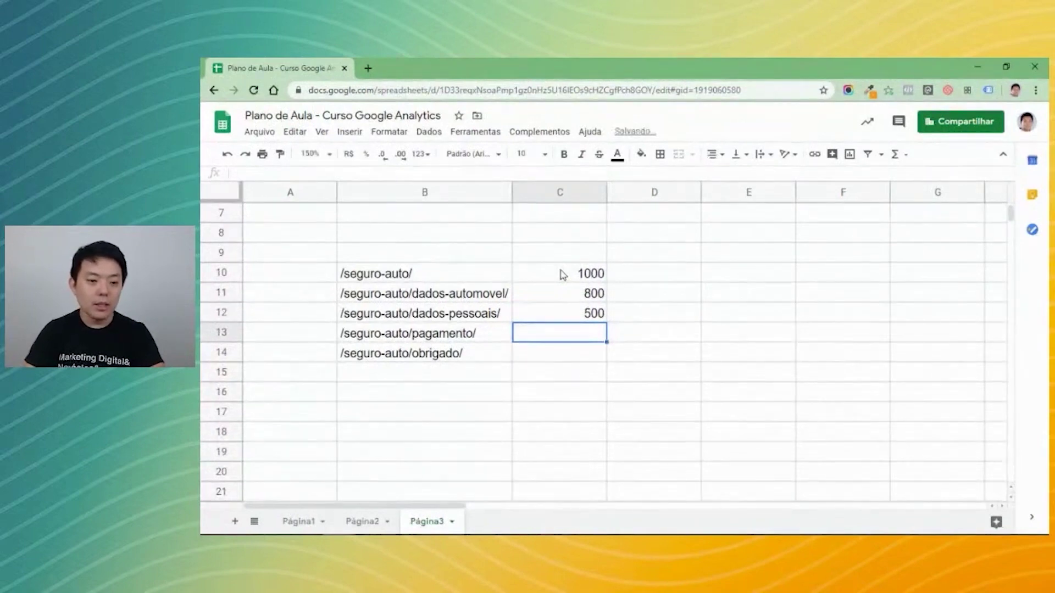
# Enter 400 for the payment path and 70 for the thank-you path.
pyautogui.press('Up')
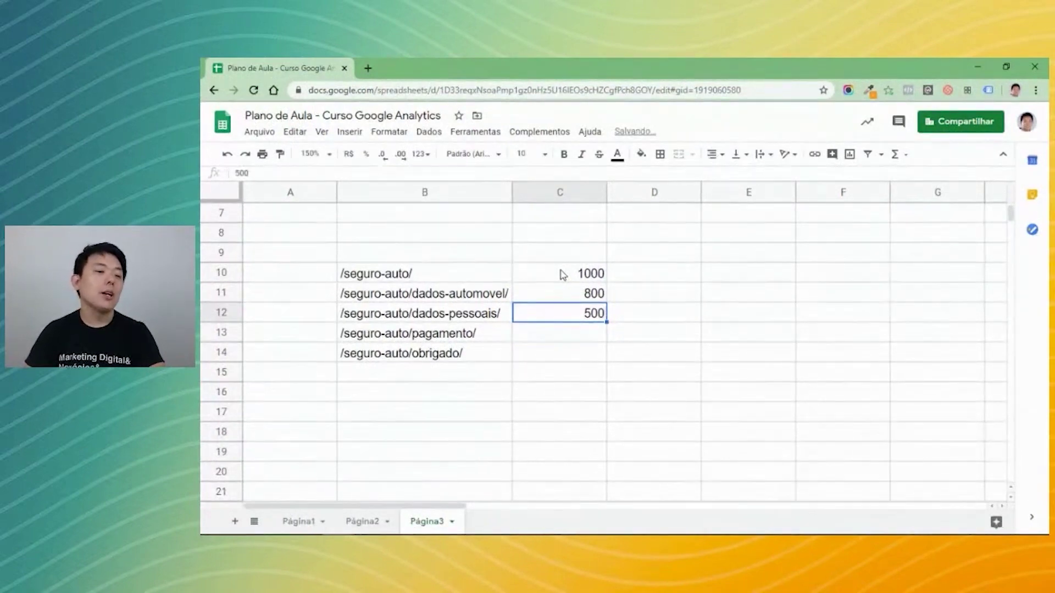
pyautogui.press('Left')
pyautogui.press('Right')
pyautogui.press('Down')
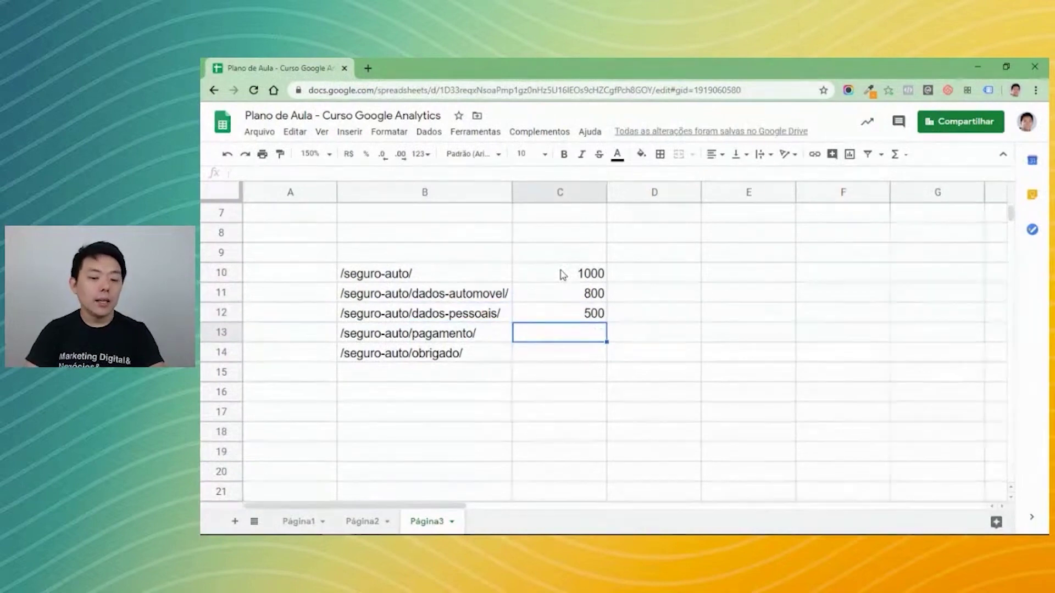
pyautogui.write('400')
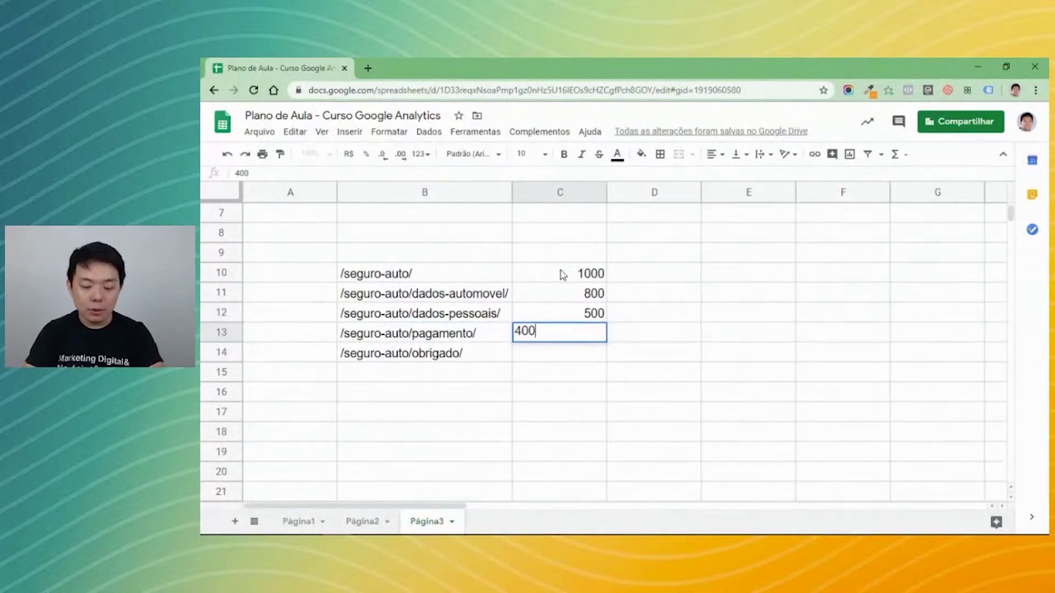
pyautogui.press('Return')
pyautogui.press('Up')
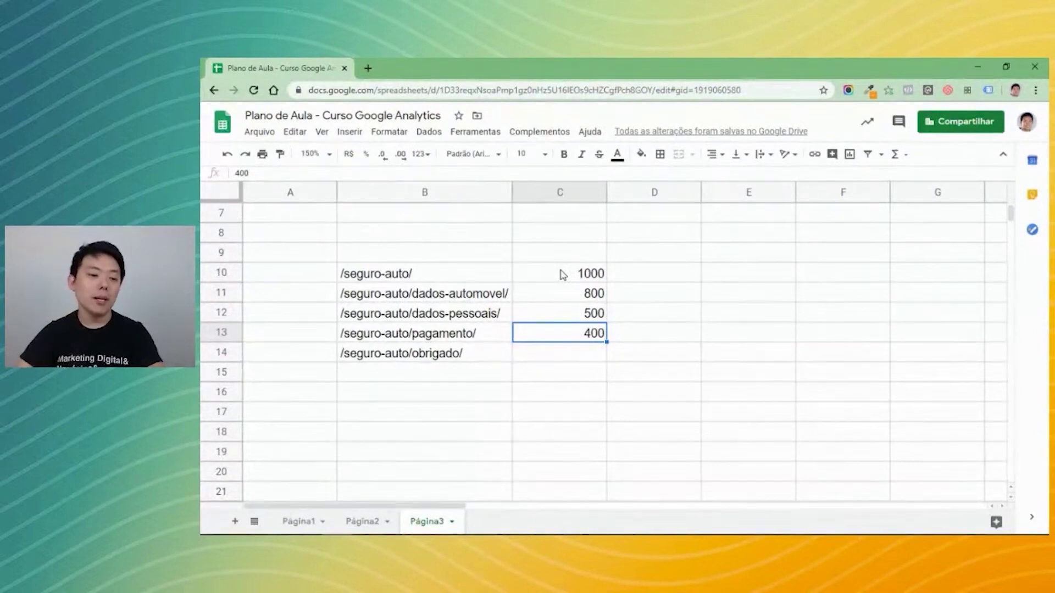
pyautogui.press('Down')
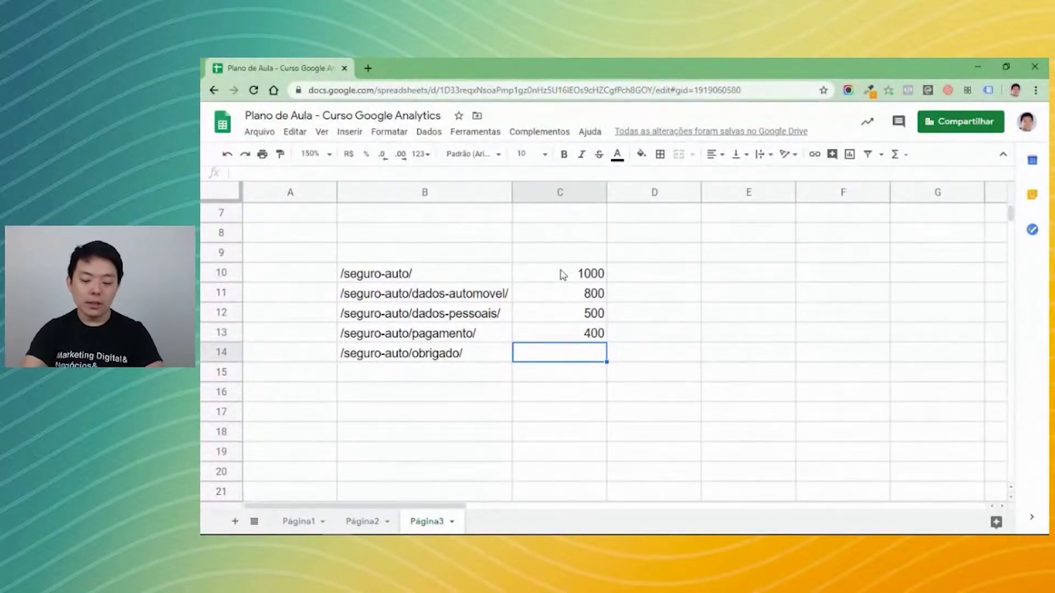
pyautogui.write('70')
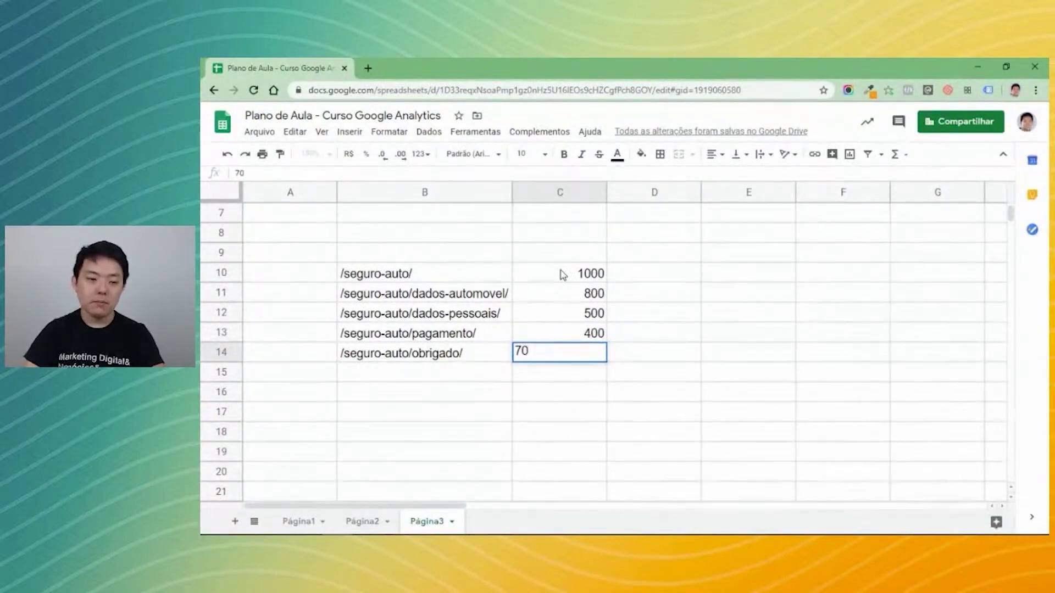
pyautogui.press('Return')
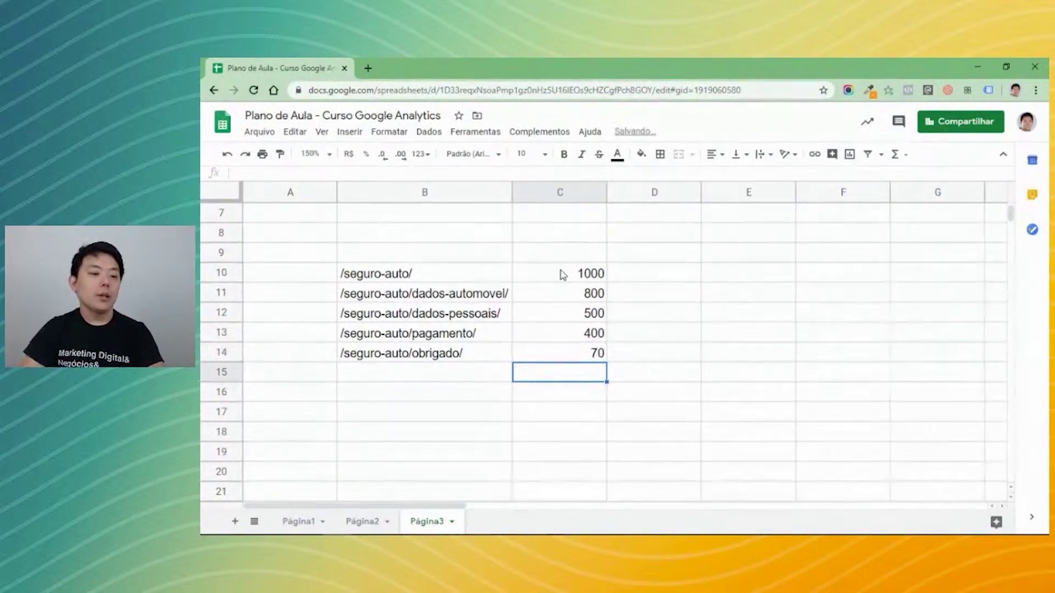
pyautogui.press('Up')
pyautogui.press('Up')
pyautogui.press('Up')
pyautogui.press('Up')
pyautogui.press('Up')
pyautogui.press('Right')
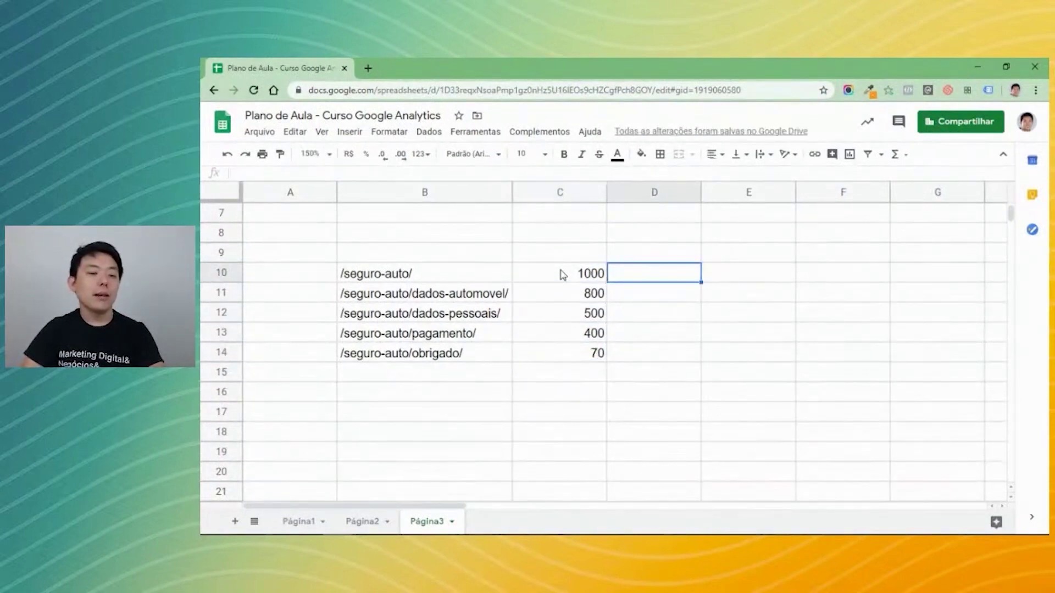
# Enter =C11/C10 in D11 and format the 0,8 result as a percentage.
pyautogui.press('Down')
pyautogui.write('=')
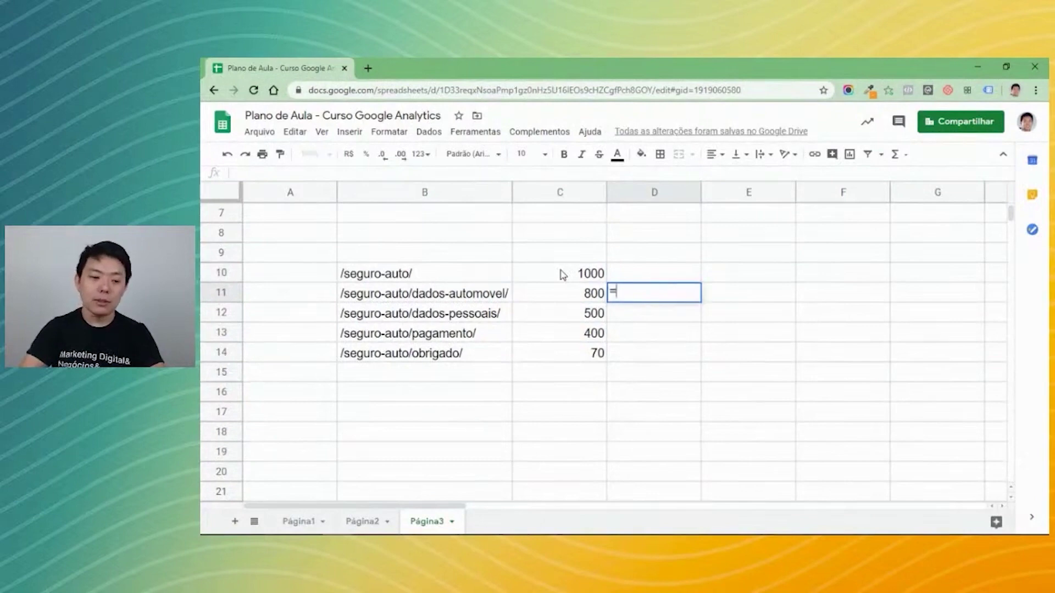
pyautogui.press('Left')
pyautogui.write('/')
pyautogui.press('Left')
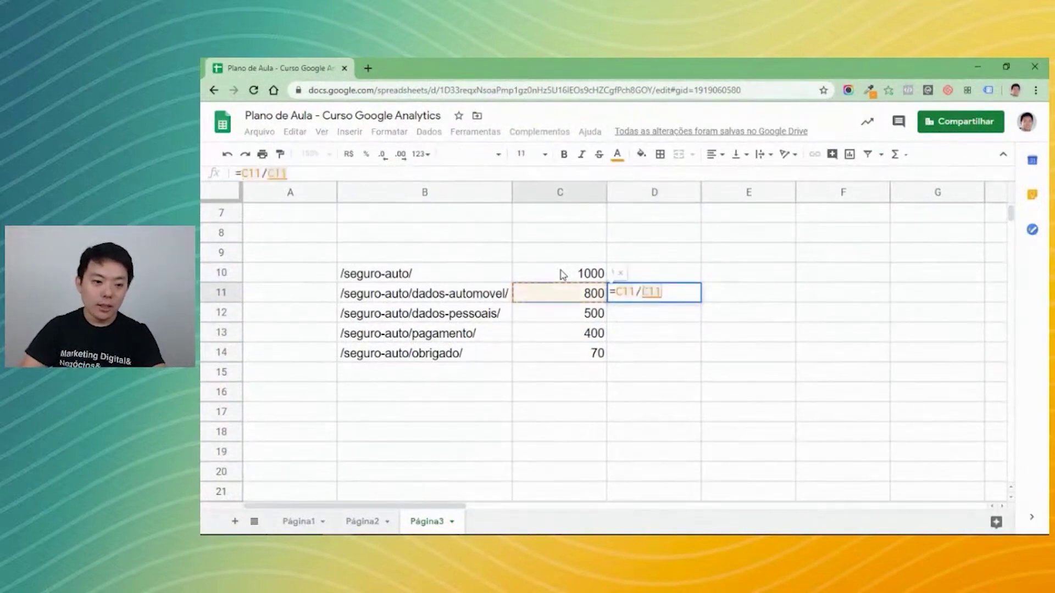
pyautogui.press('Up')
pyautogui.press('Return')
pyautogui.press('Up')
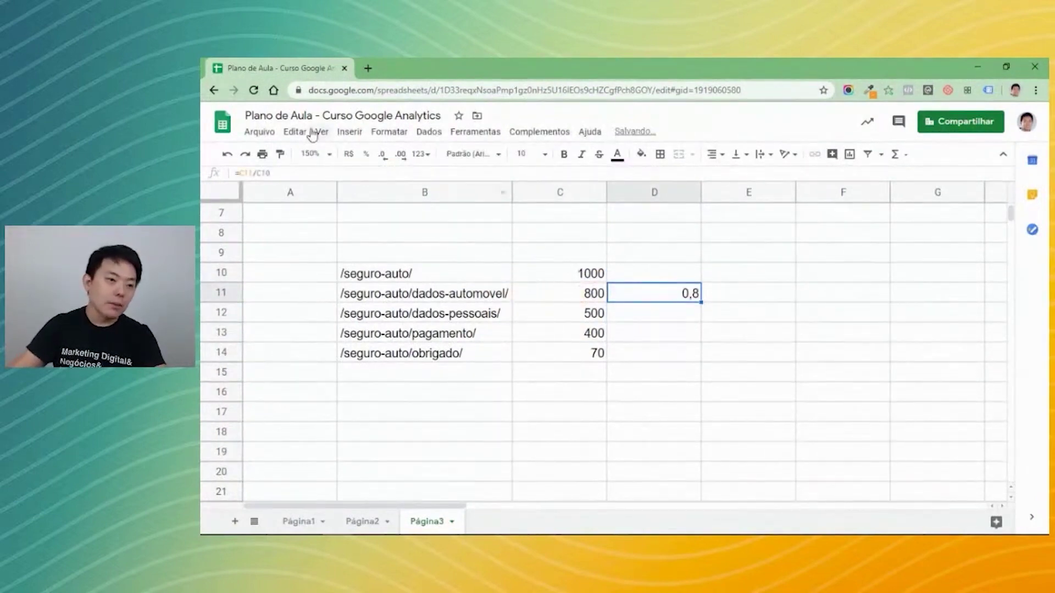
pyautogui.click(366, 155)
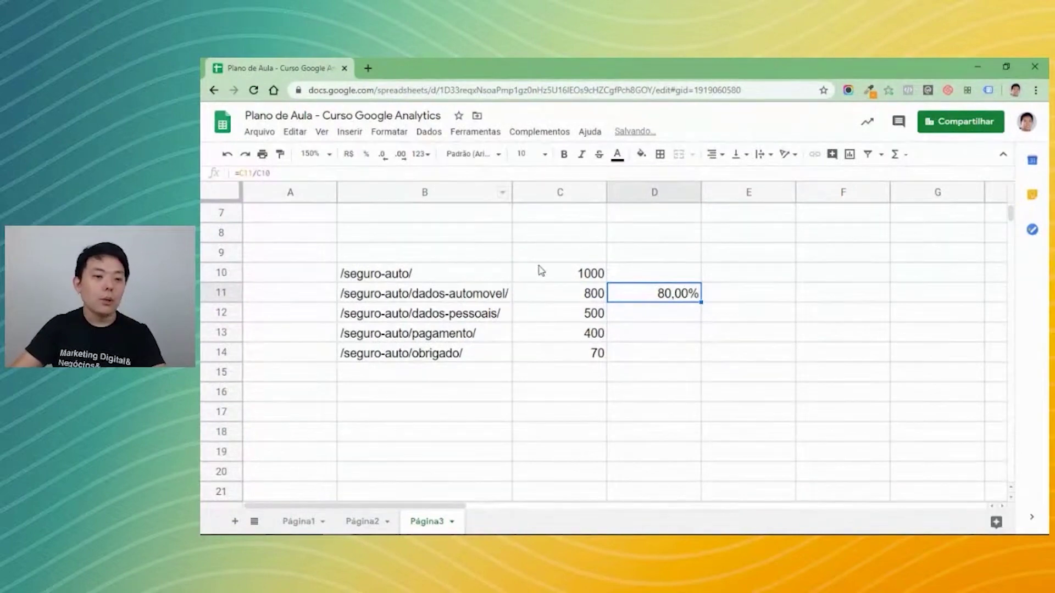
# Fill the conversion formula down from D11 to D14.
pyautogui.click(400, 277)
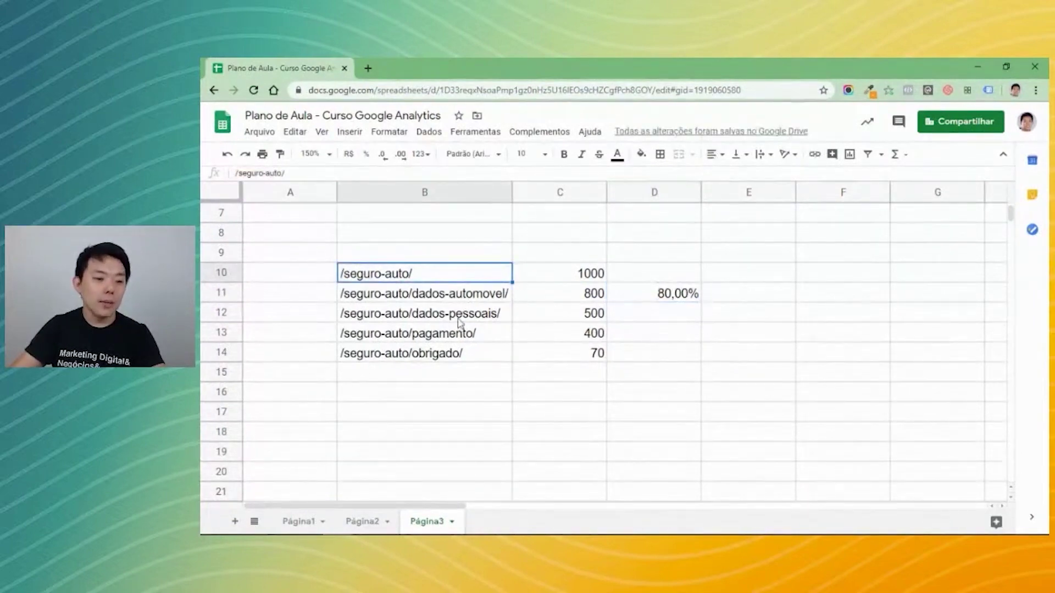
pyautogui.click(433, 296)
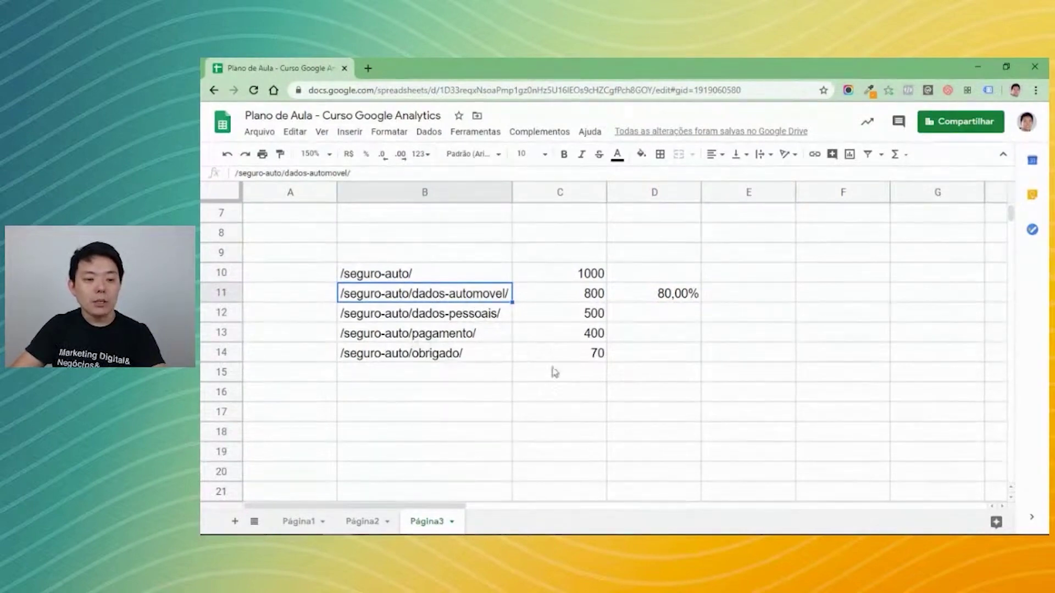
pyautogui.click(695, 297)
pyautogui.moveTo(700, 301); pyautogui.dragTo(695, 353)
# Check the rates 80,00%, 62,50%, 80,00%, 17,50%, then return to the Analytics goal.
pyautogui.click(739, 338)
pyautogui.click(683, 295)
pyautogui.click(681, 319)
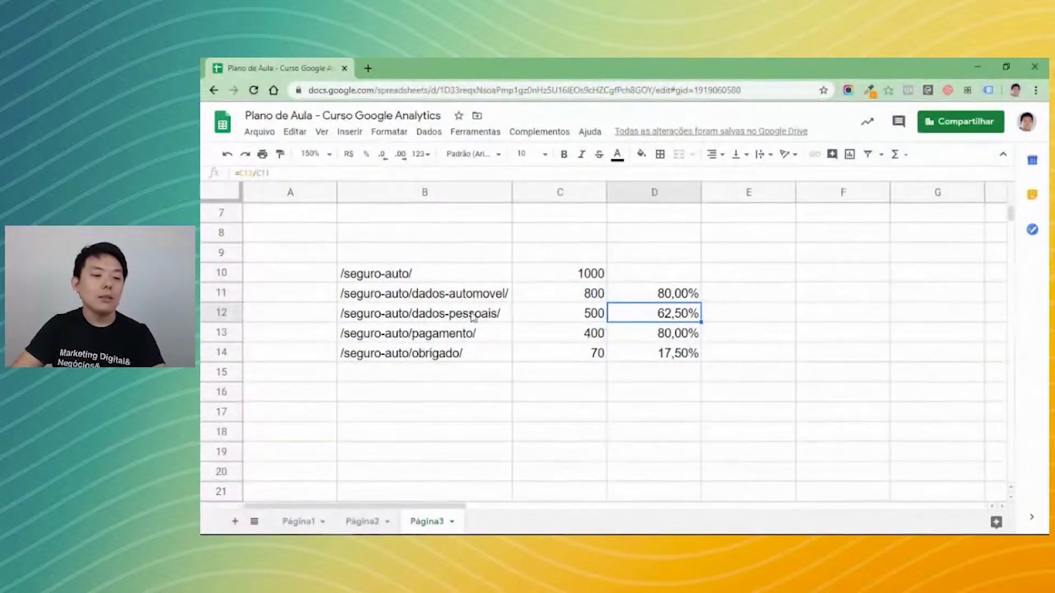
pyautogui.click(666, 336)
pyautogui.click(671, 297)
pyautogui.click(671, 315)
pyautogui.click(667, 333)
pyautogui.click(673, 355)
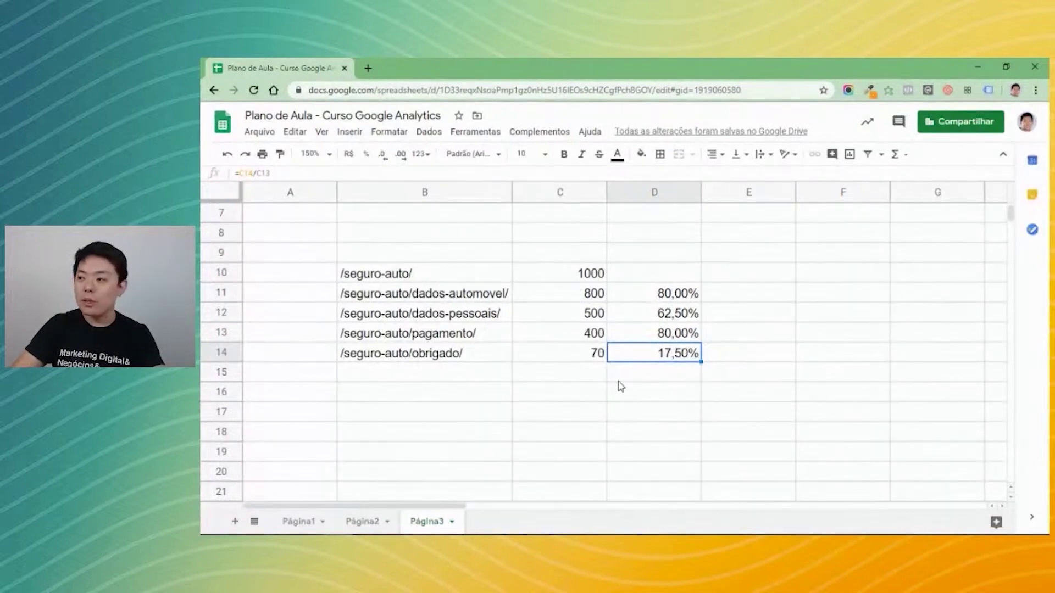
pyautogui.hotkey('alt', 'Tab')
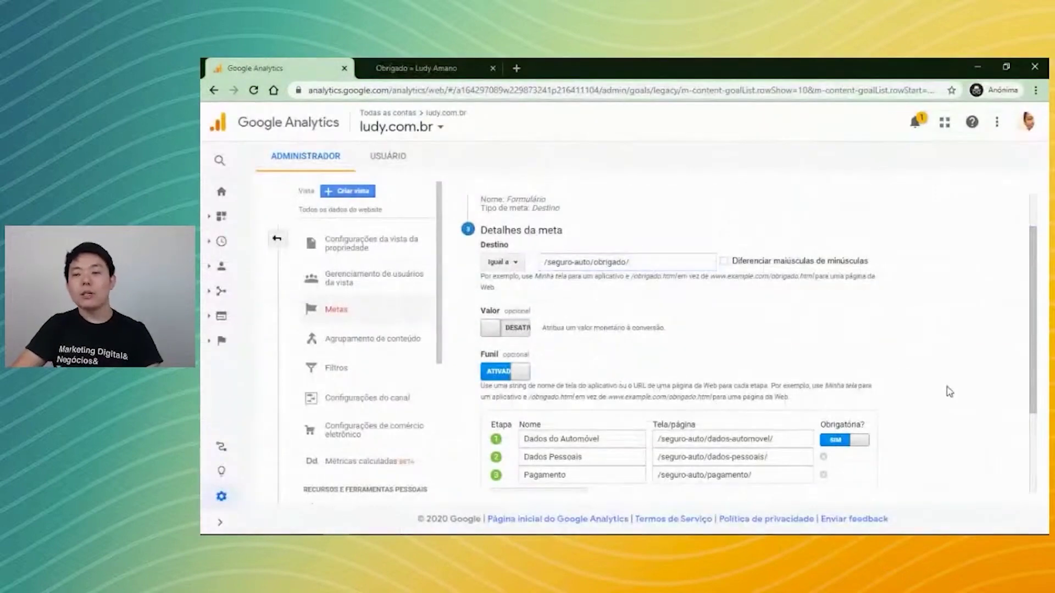
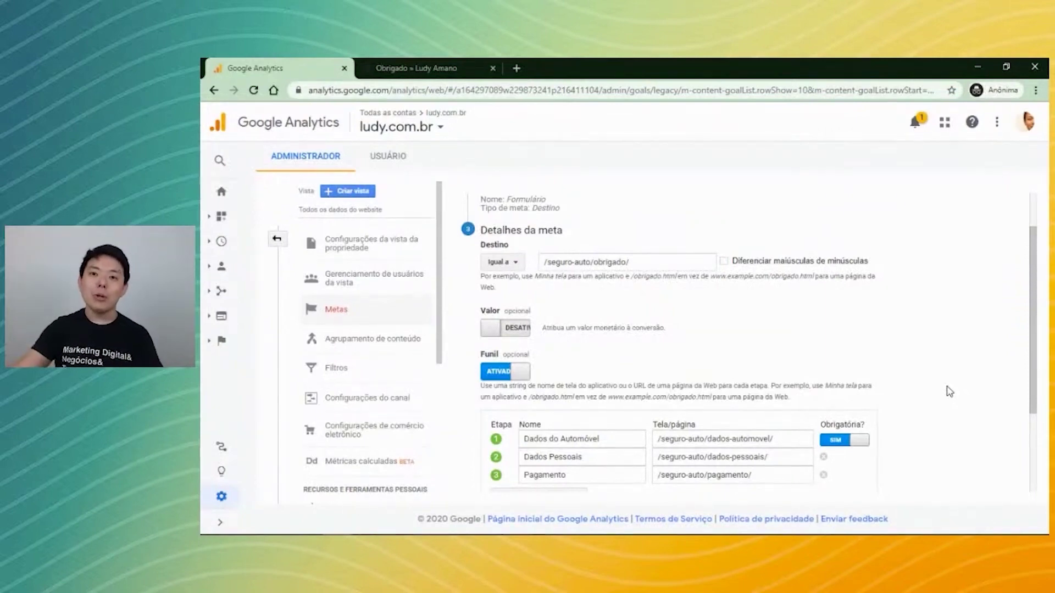
# Change the Formulário goal's destination to /obrigado/, turn its funnel off, and save it.
pyautogui.scroll(-2, 923, 384)
pyautogui.scroll(3, 937, 384)
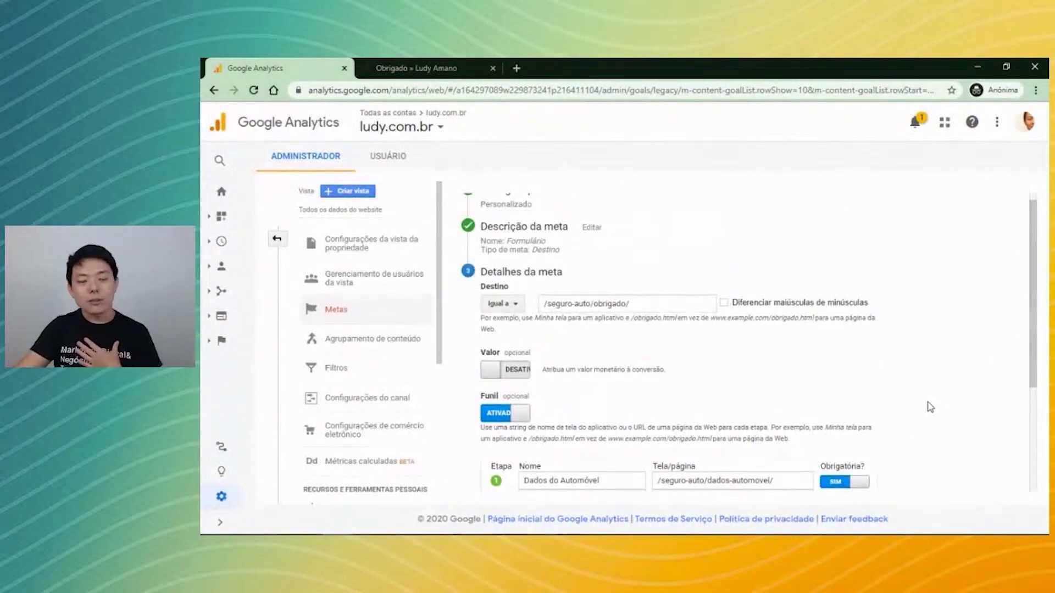
pyautogui.moveTo(588, 303); pyautogui.dragTo(501, 319)
pyautogui.press('BackSpace')
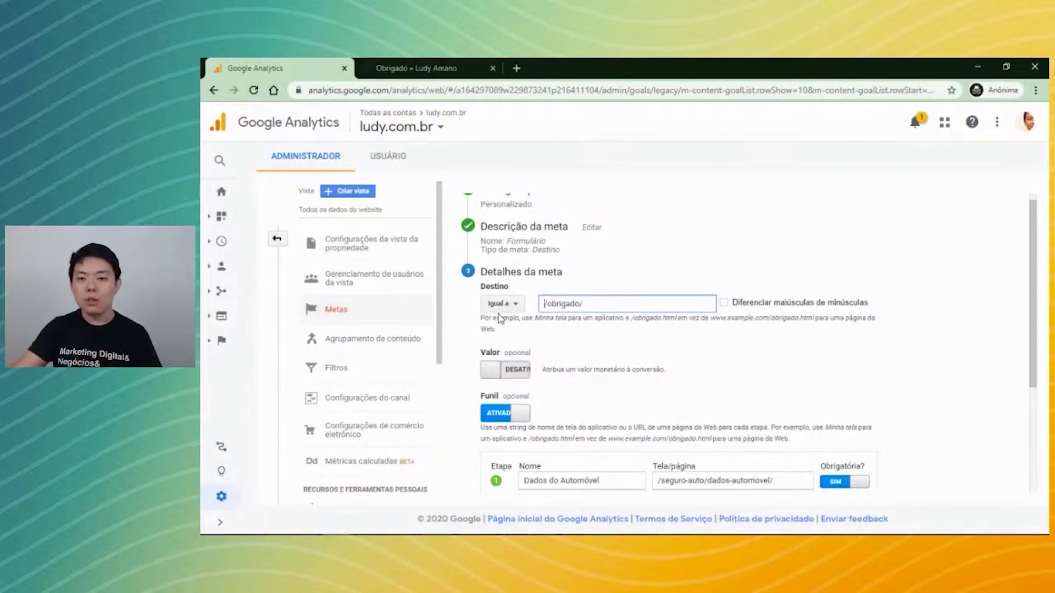
pyautogui.scroll(-1, 631, 352)
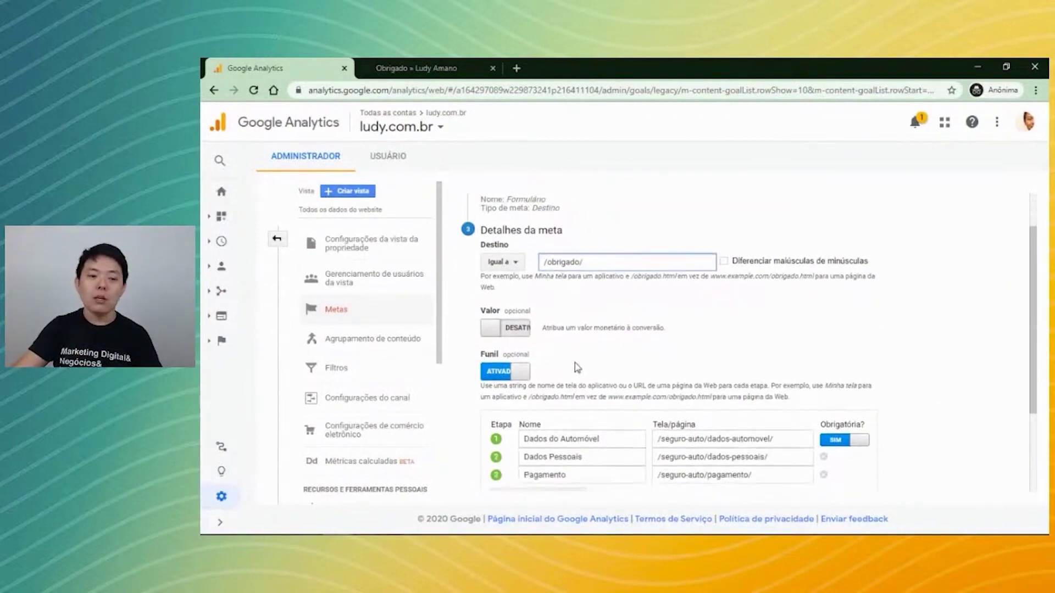
pyautogui.click(519, 374)
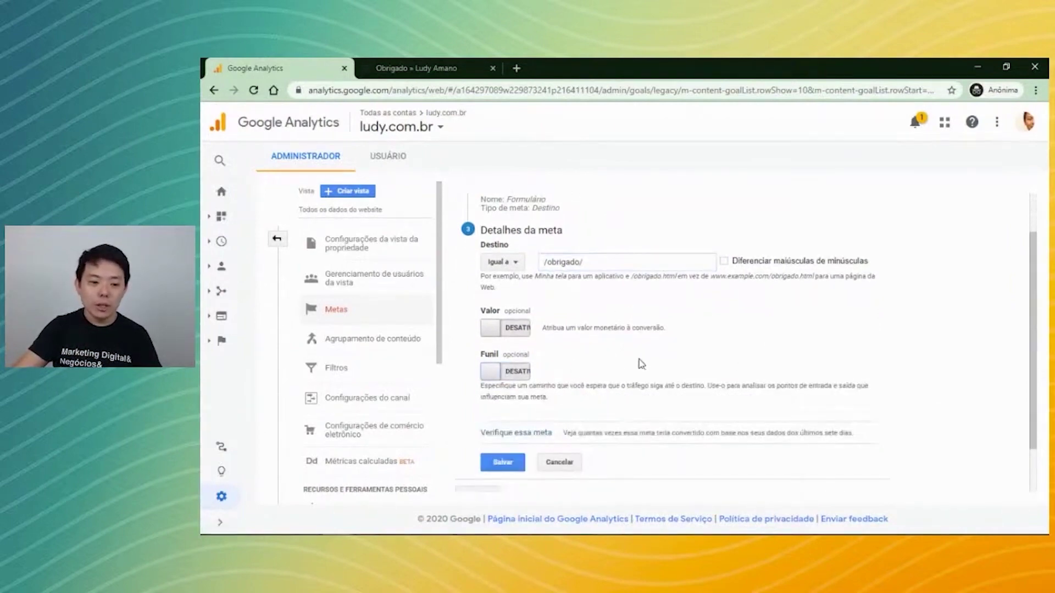
pyautogui.click(503, 463)
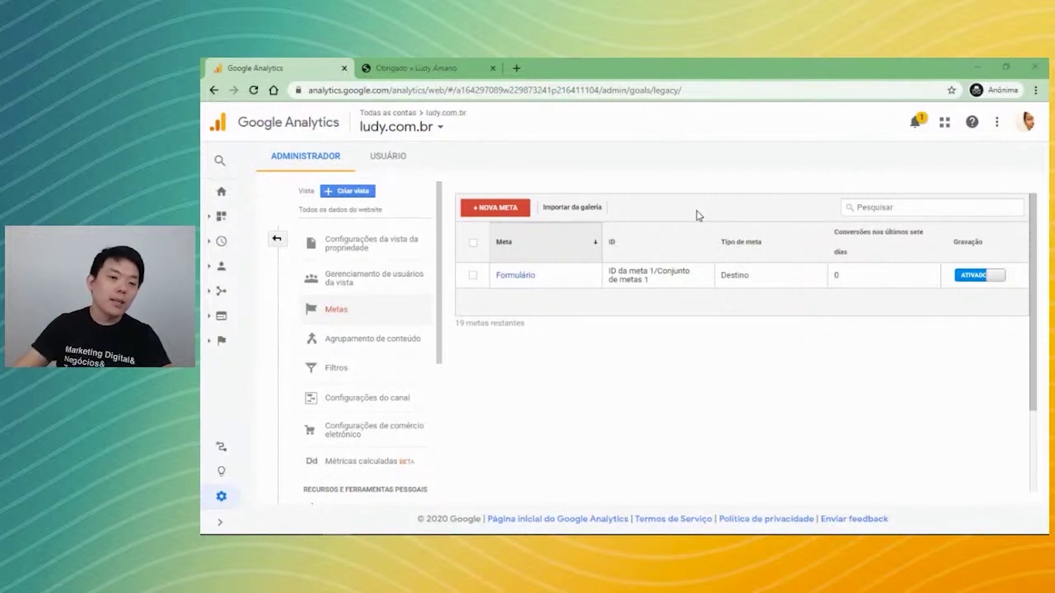
# Start a new custom goal named 'Duração' with the Duração (duration) type.
pyautogui.click(496, 208)
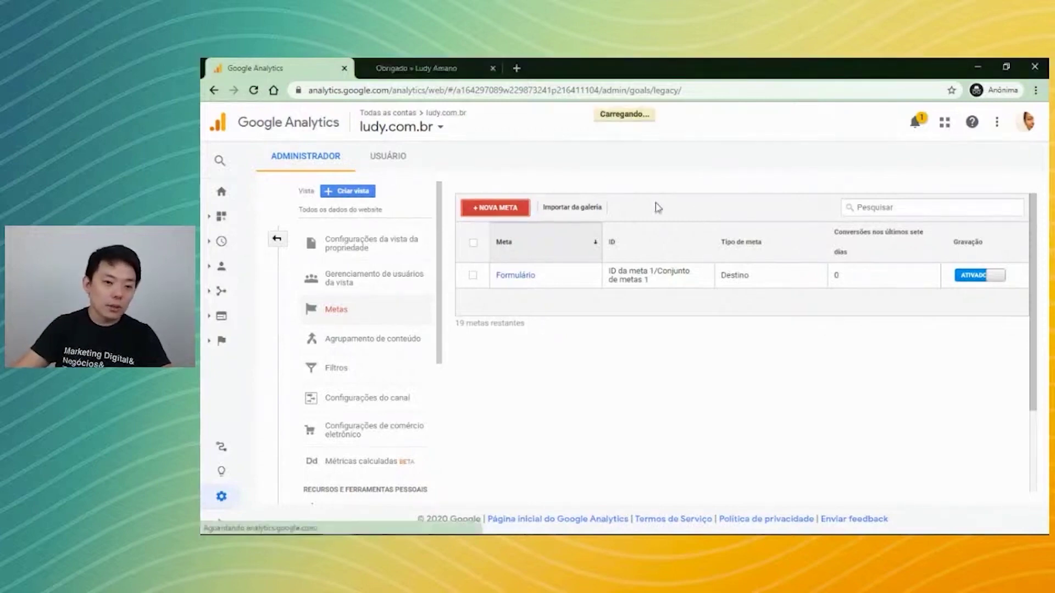
pyautogui.scroll(-3, 650, 332)
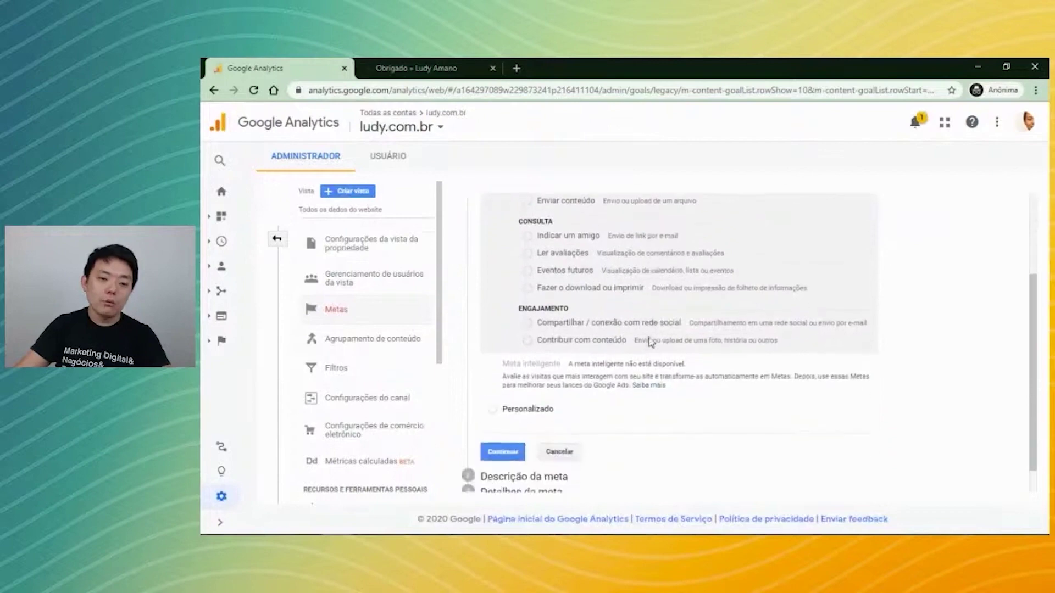
pyautogui.click(546, 414)
pyautogui.click(497, 456)
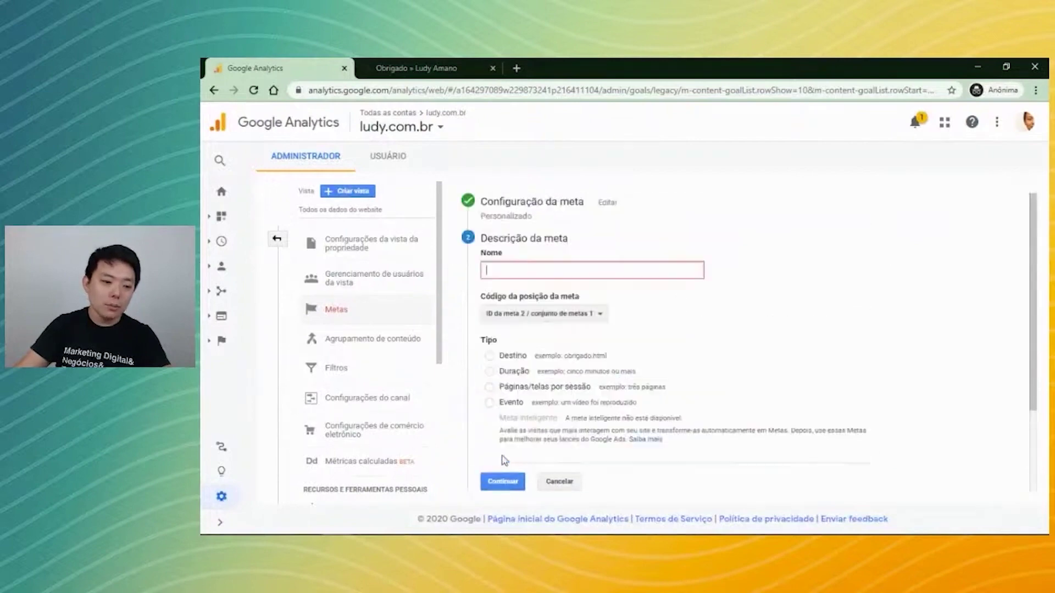
pyautogui.write('Duração')
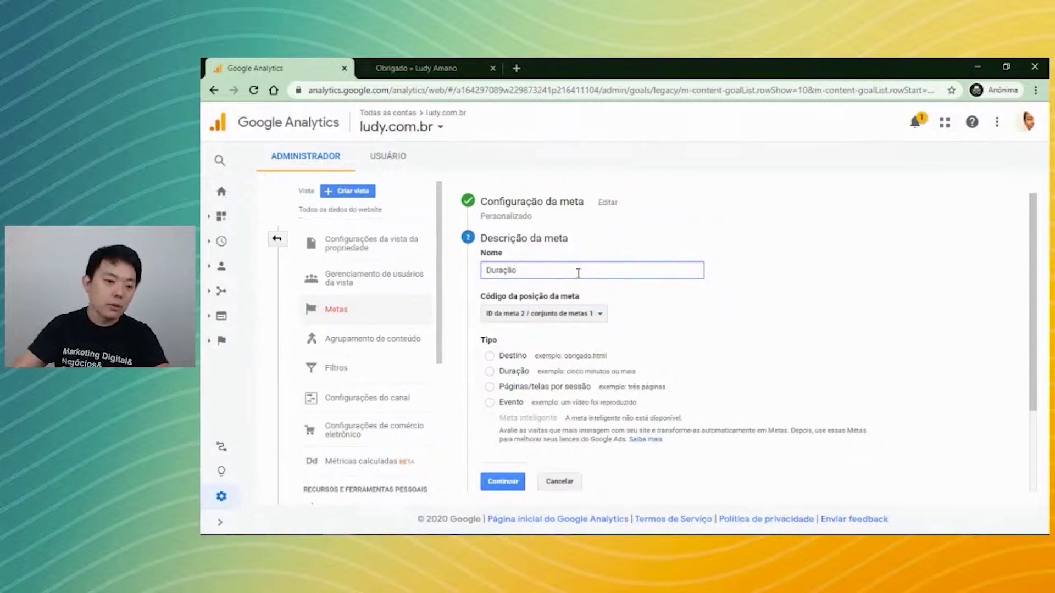
pyautogui.scroll(-2, 560, 316)
pyautogui.click(490, 289)
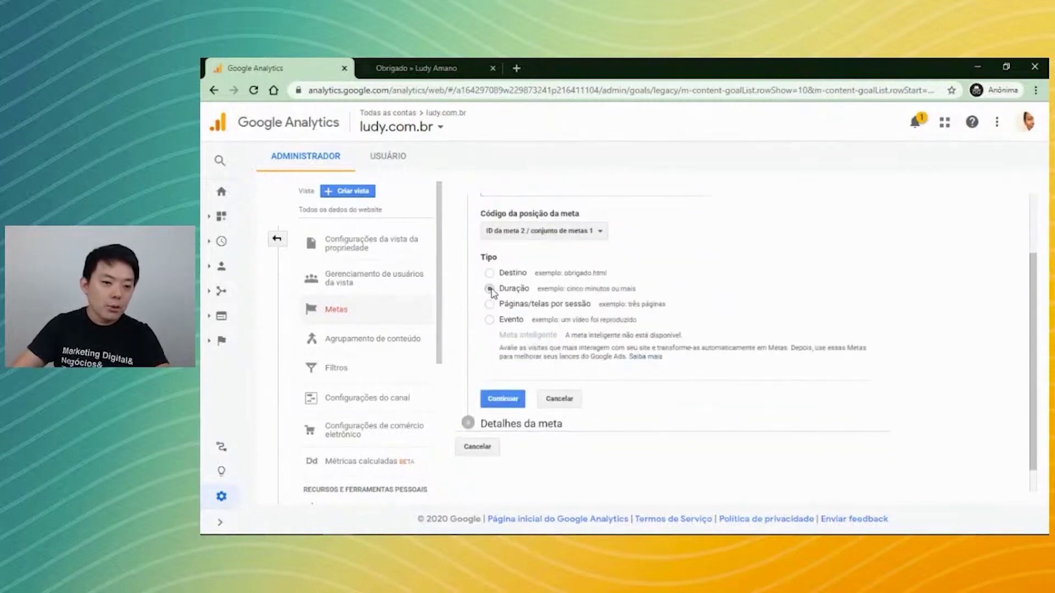
pyautogui.click(502, 400)
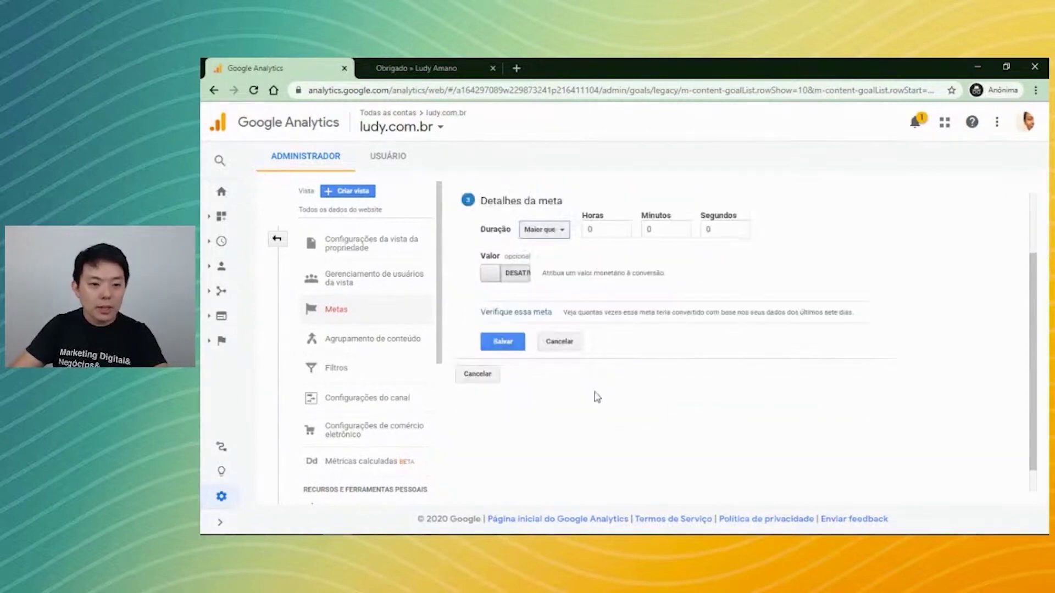
# Set the duration threshold to greater than 10 minutes.
pyautogui.scroll(2, 714, 418)
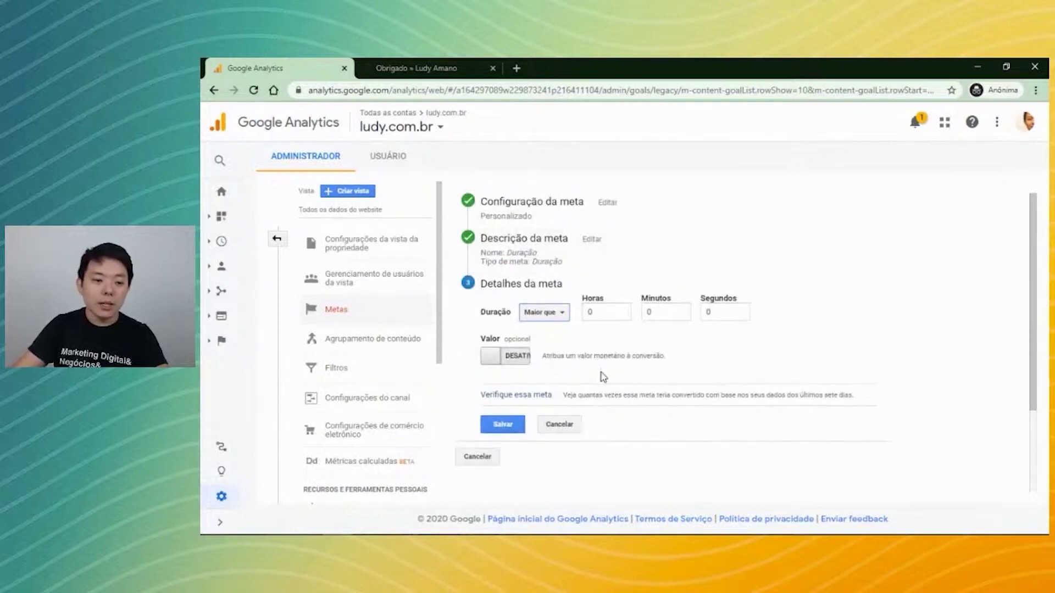
pyautogui.doubleClick(655, 312)
pyautogui.write('10')
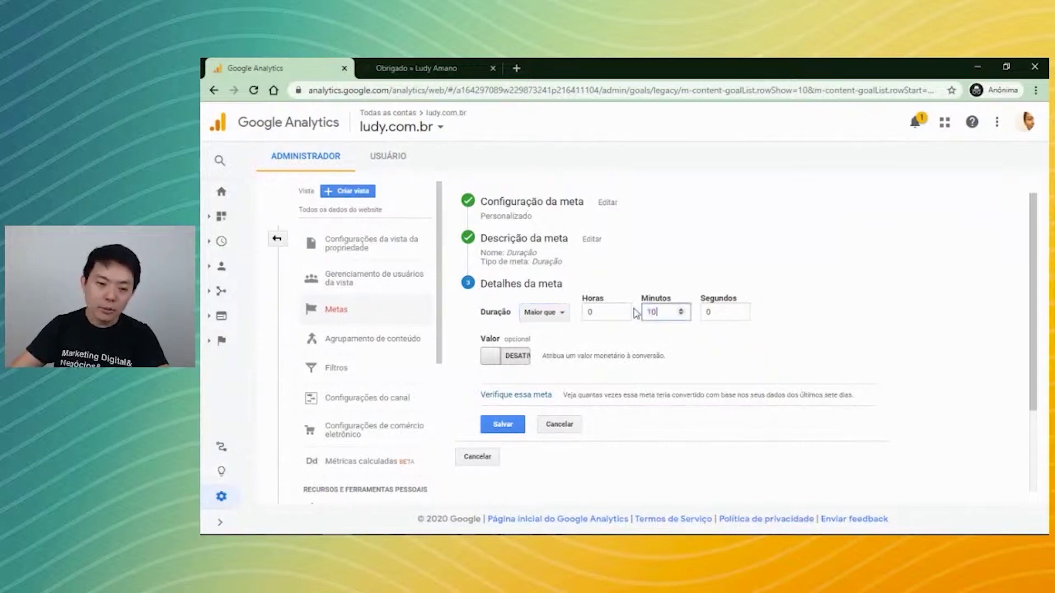
pyautogui.click(714, 344)
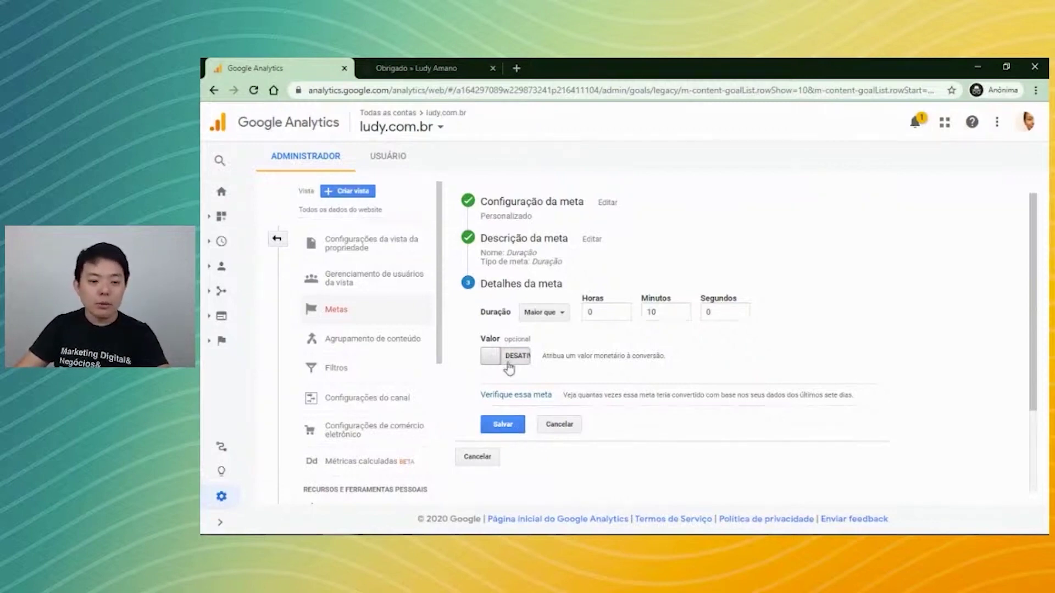
# Rename the goal to 'Página', make it Páginas/telas por sessão, and enter 15 as the threshold.
pyautogui.click(565, 255)
pyautogui.doubleClick(530, 269)
pyautogui.write('Página')
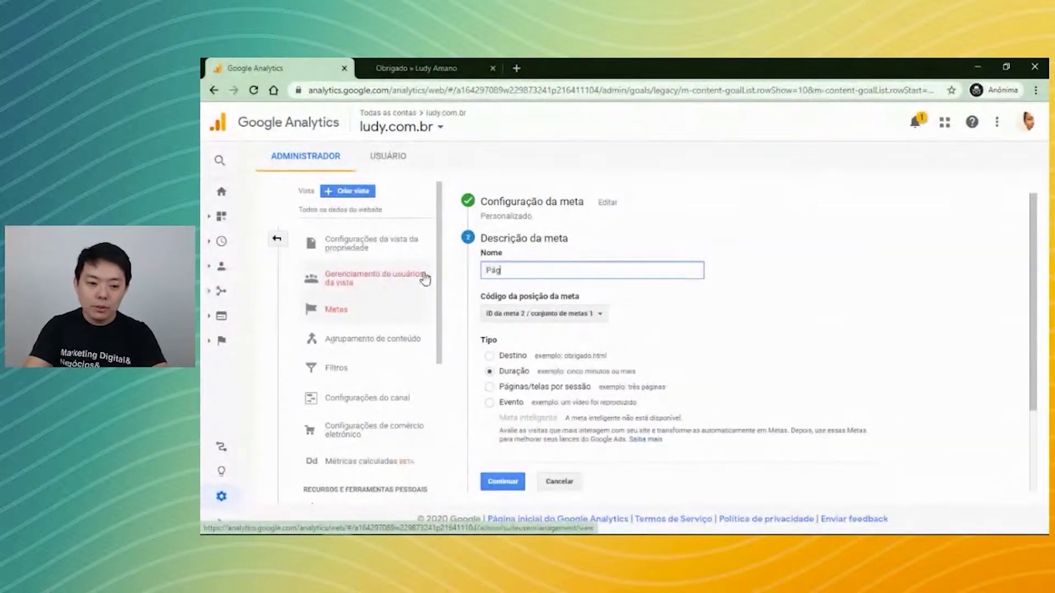
pyautogui.click(505, 388)
pyautogui.scroll(-1, 631, 341)
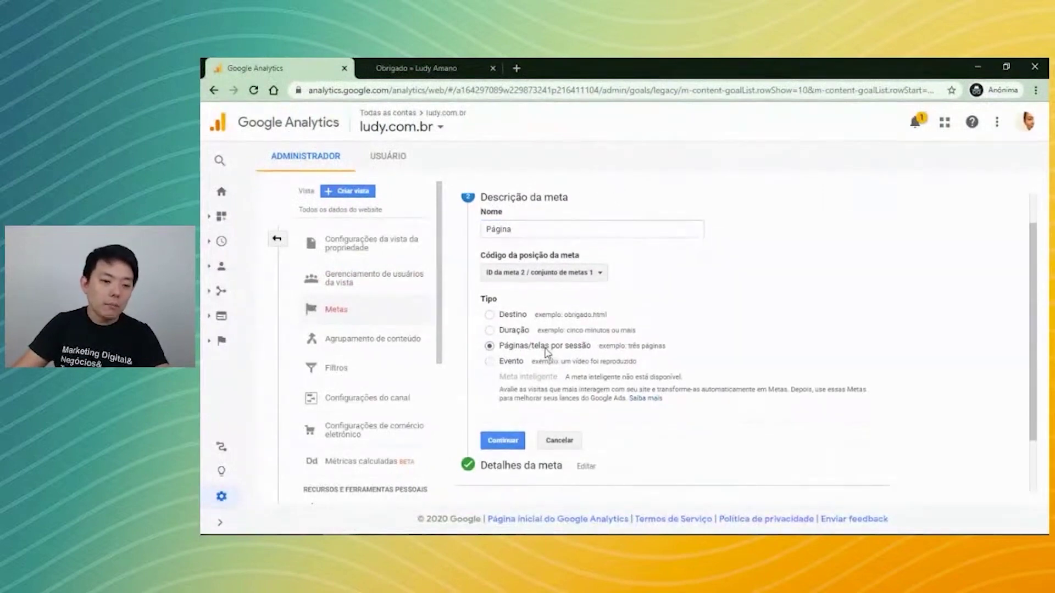
pyautogui.click(502, 441)
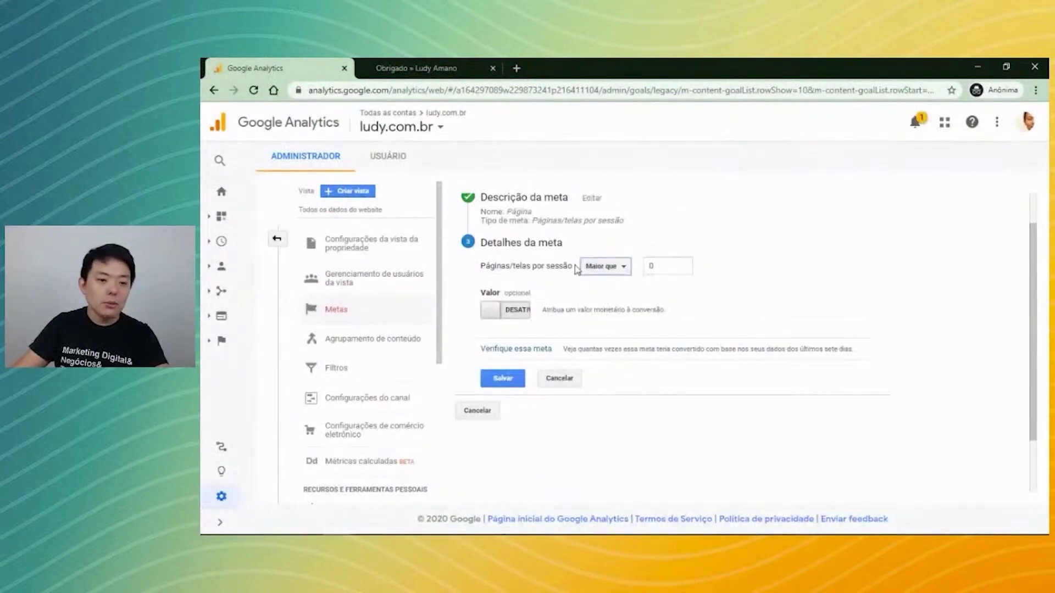
pyautogui.doubleClick(652, 267)
pyautogui.write('1')
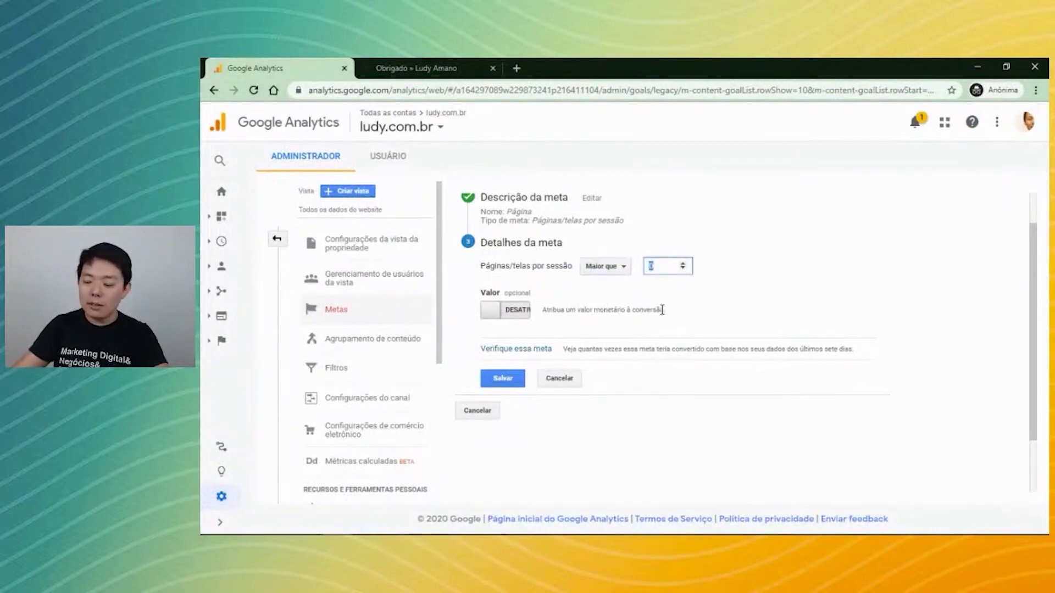
pyautogui.write('5')
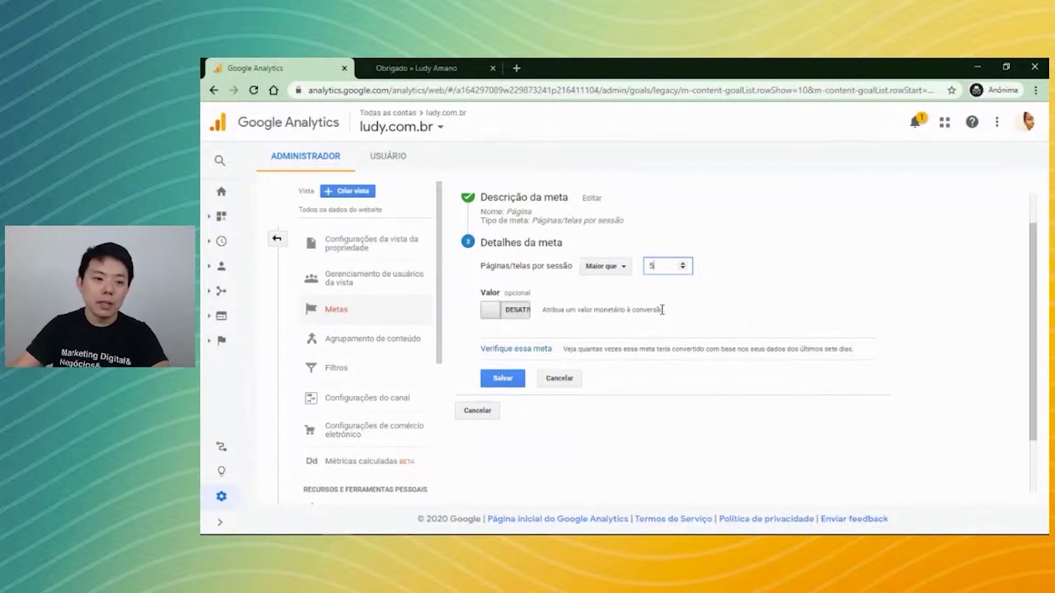
pyautogui.scroll(1, 662, 309)
# Switch the Página goal's type to Evento, then view the site's Obrigado page tab.
pyautogui.click(589, 259)
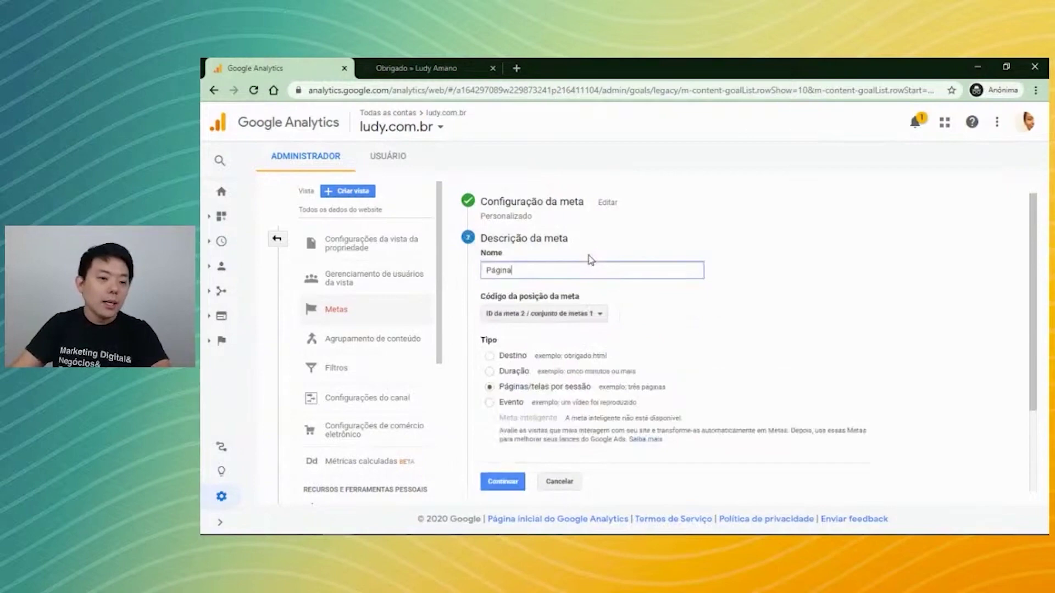
pyautogui.click(489, 403)
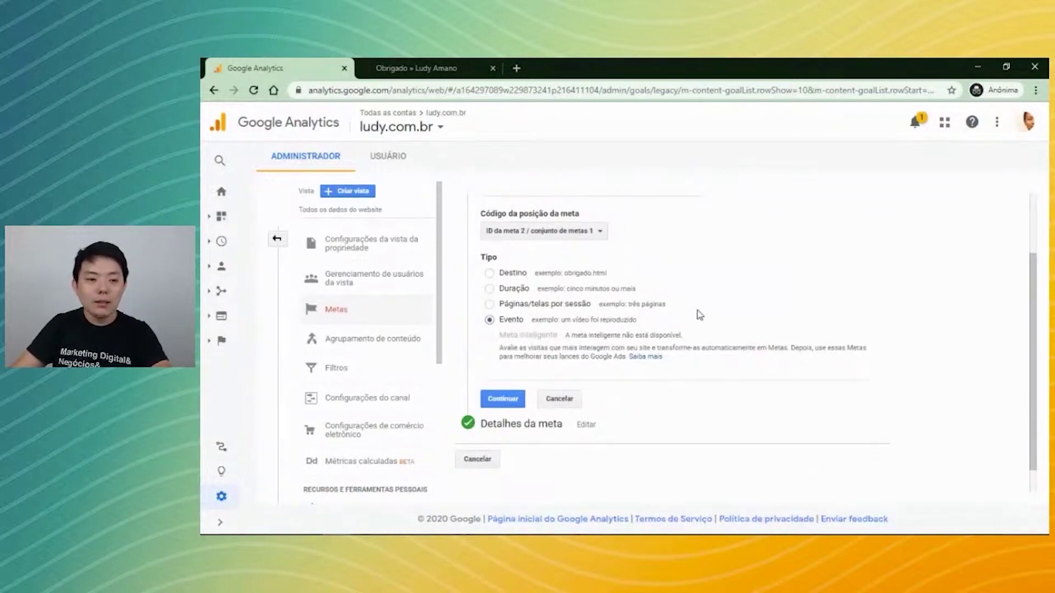
pyautogui.scroll(2, 699, 314)
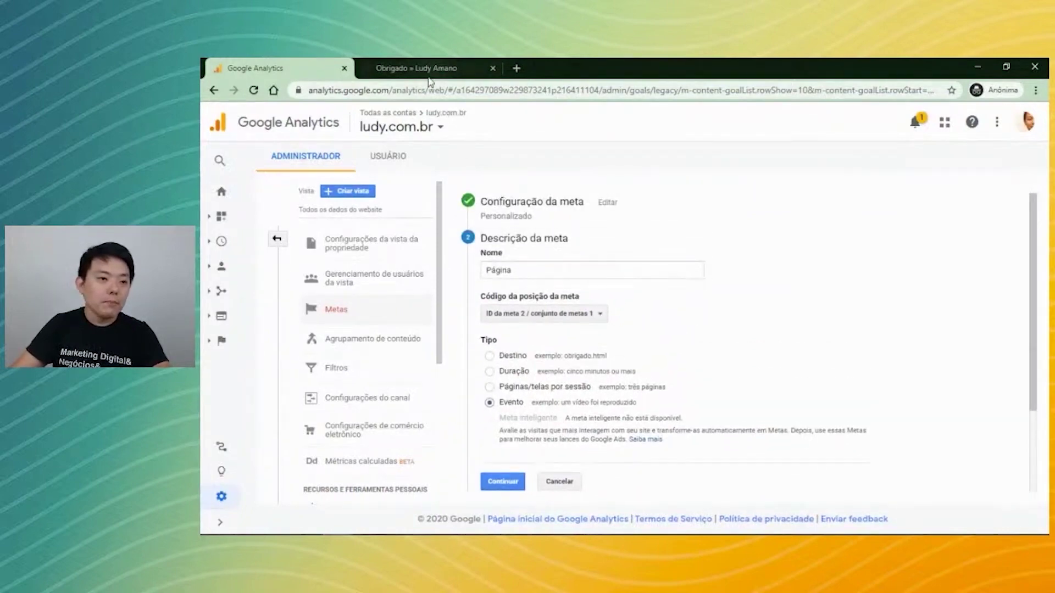
pyautogui.click(429, 71)
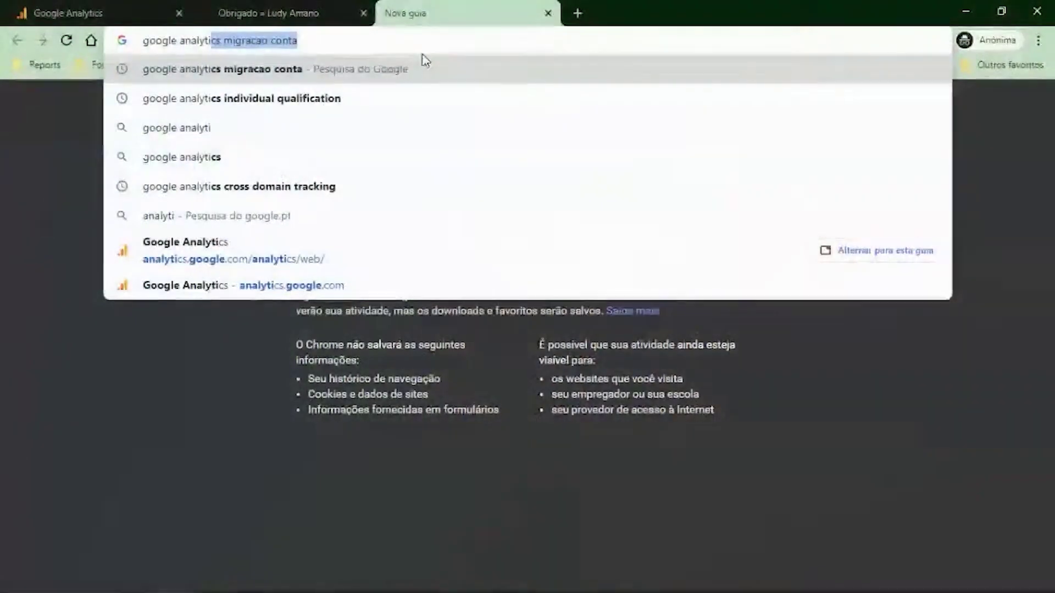
# Search the web for 'google analytics eventos'.
pyautogui.write('eventos')
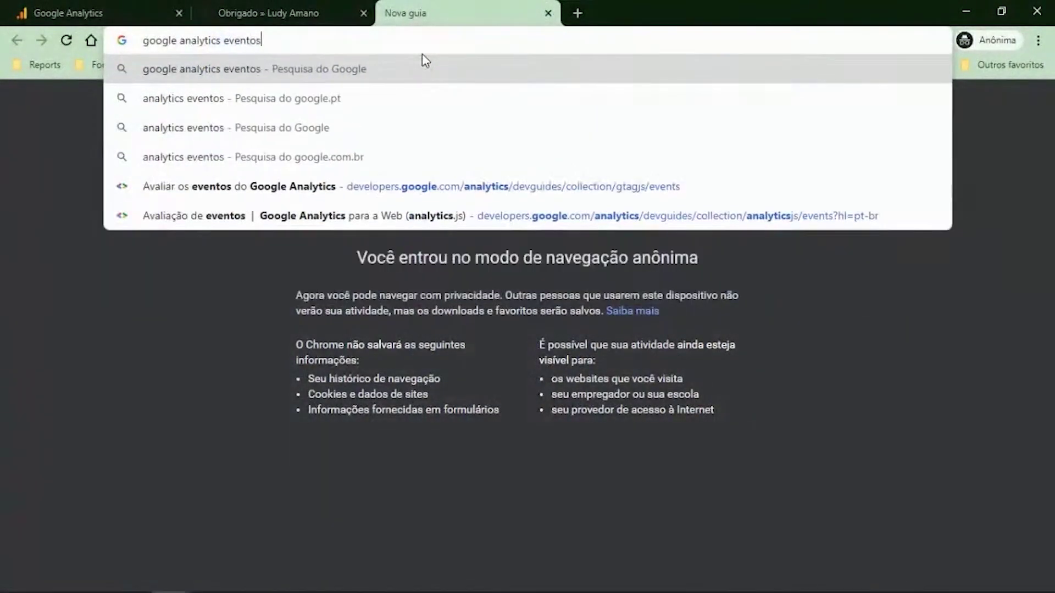
pyautogui.press('Return')
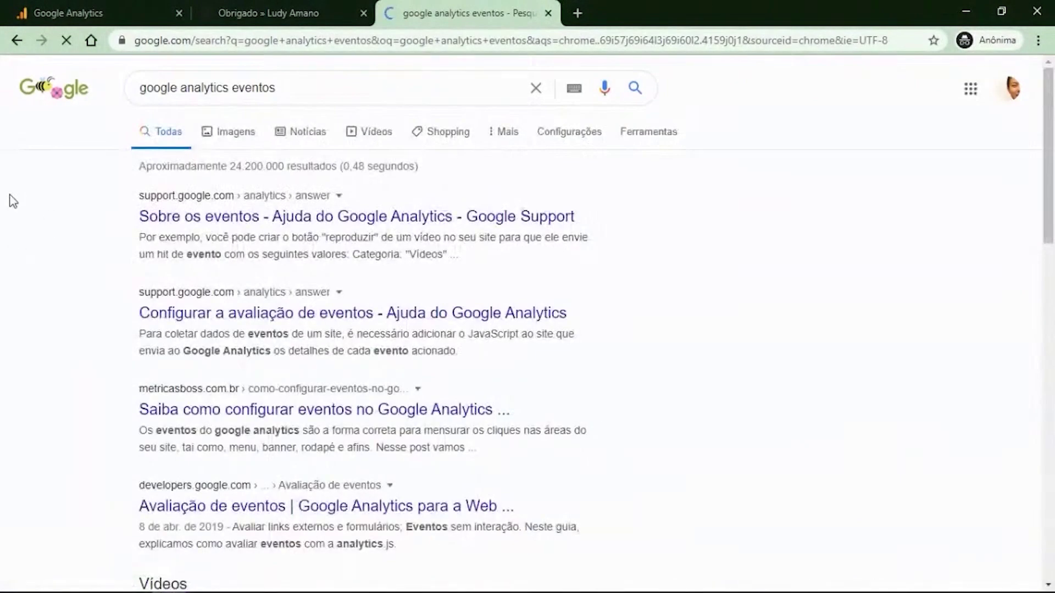
pyautogui.scroll(-1, 87, 242)
pyautogui.scroll(1, 87, 242)
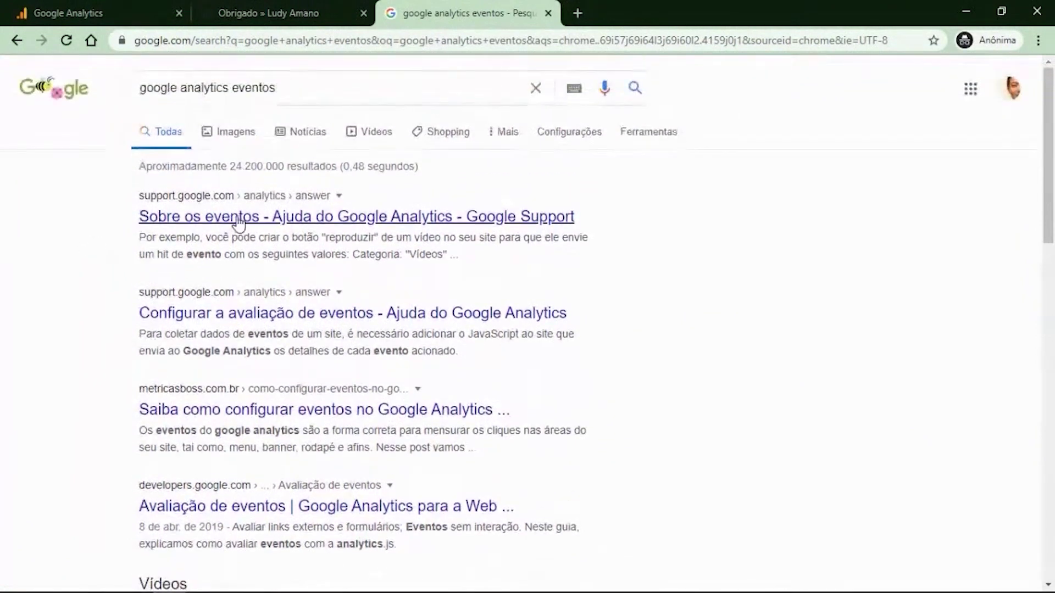
# Open the top event help results in separate tabs and view 'Configurar a avaliação de eventos'.
pyautogui.click(240, 223)
pyautogui.keyDown('ctrl'); pyautogui.click(258, 314); pyautogui.keyUp('ctrl')
pyautogui.keyDown('ctrl'); pyautogui.click(283, 508); pyautogui.keyUp('ctrl')
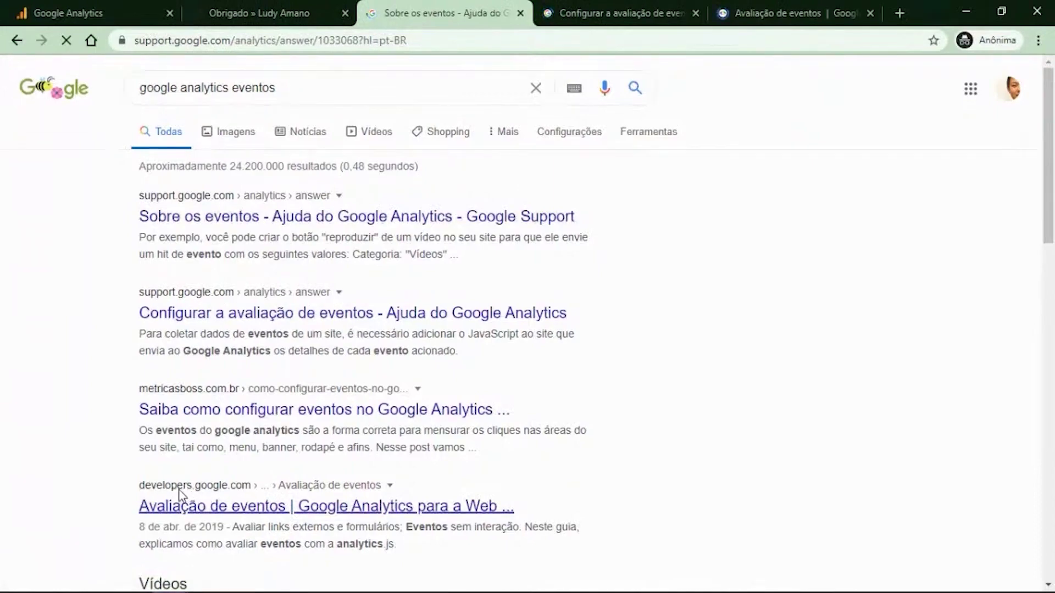
pyautogui.click(571, 14)
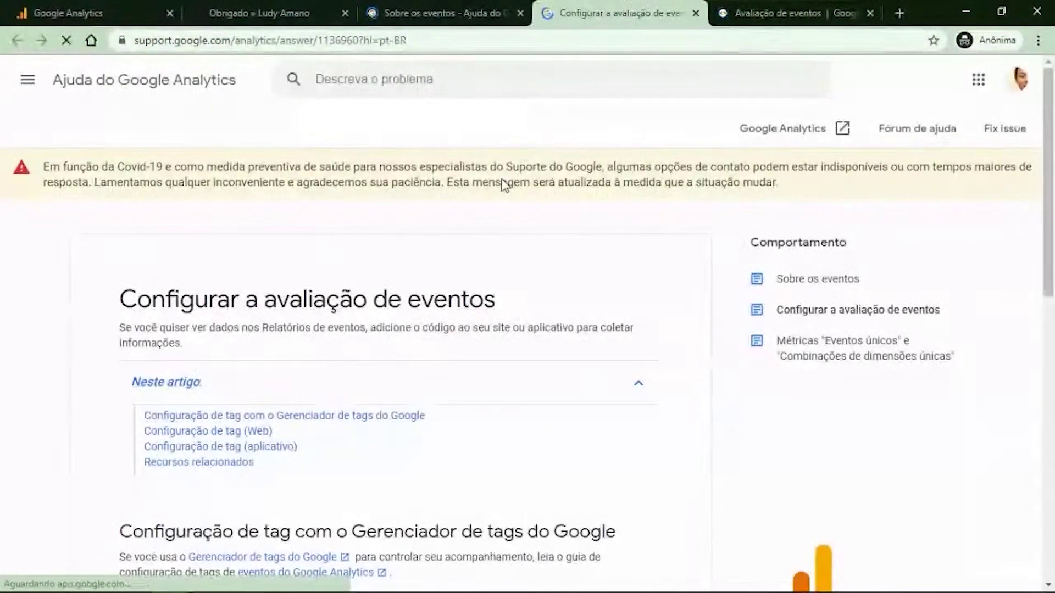
# Bring up the 'Avaliação de eventos' guide and inspect its developers.google.com address.
pyautogui.scroll(-9, 539, 249)
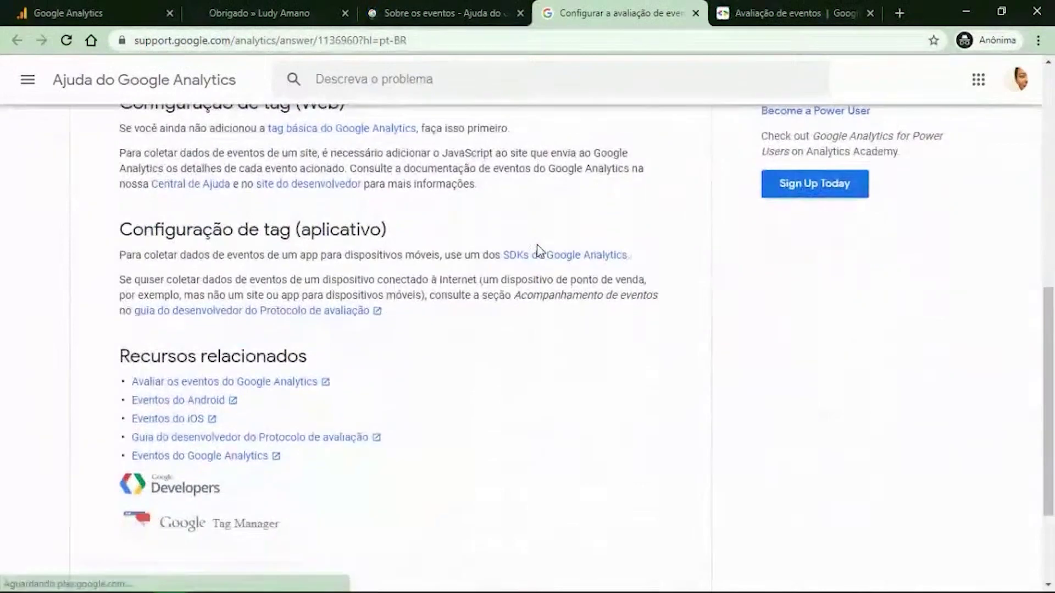
pyautogui.click(805, 15)
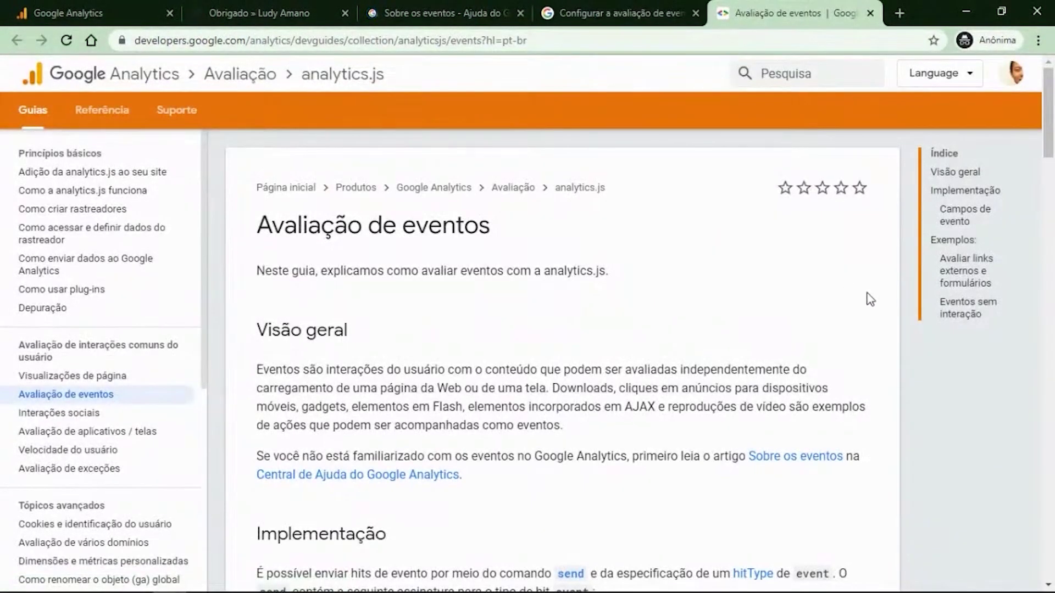
pyautogui.scroll(-4, 868, 297)
pyautogui.scroll(3, 860, 233)
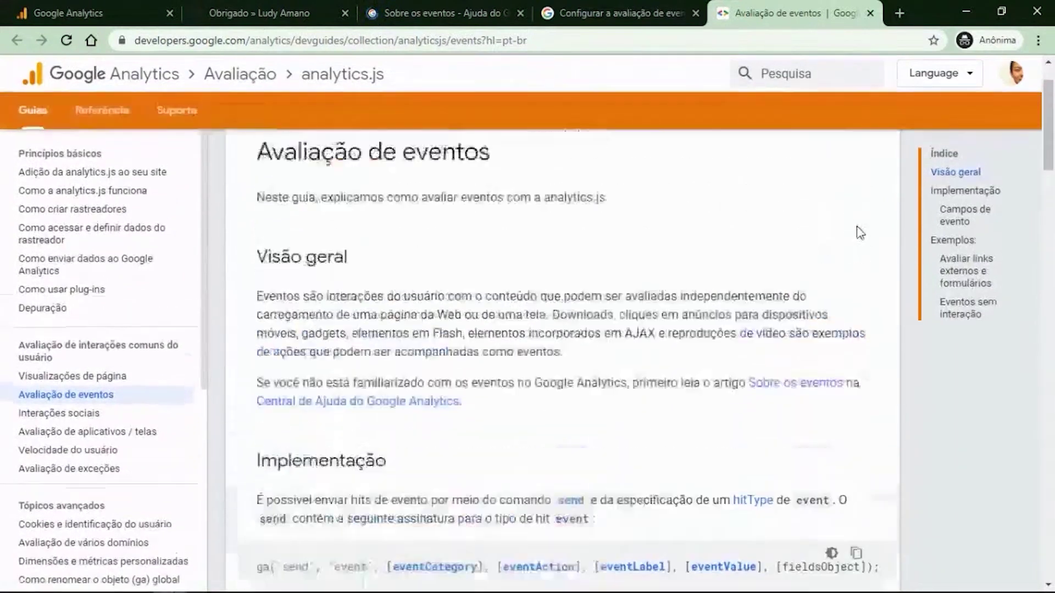
pyautogui.doubleClick(174, 47)
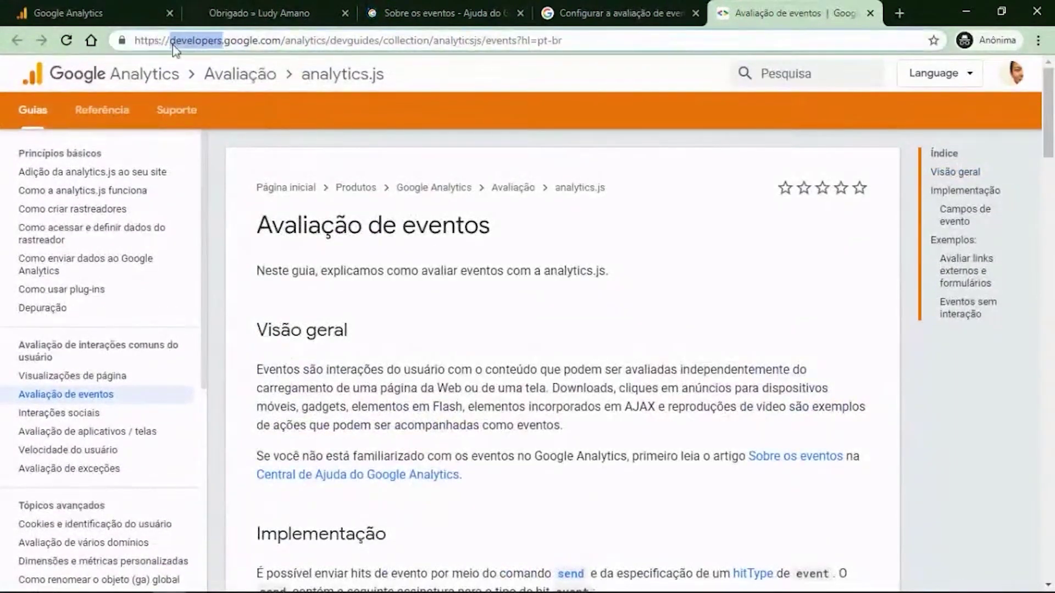
pyautogui.moveTo(336, 40); pyautogui.dragTo(135, 40)
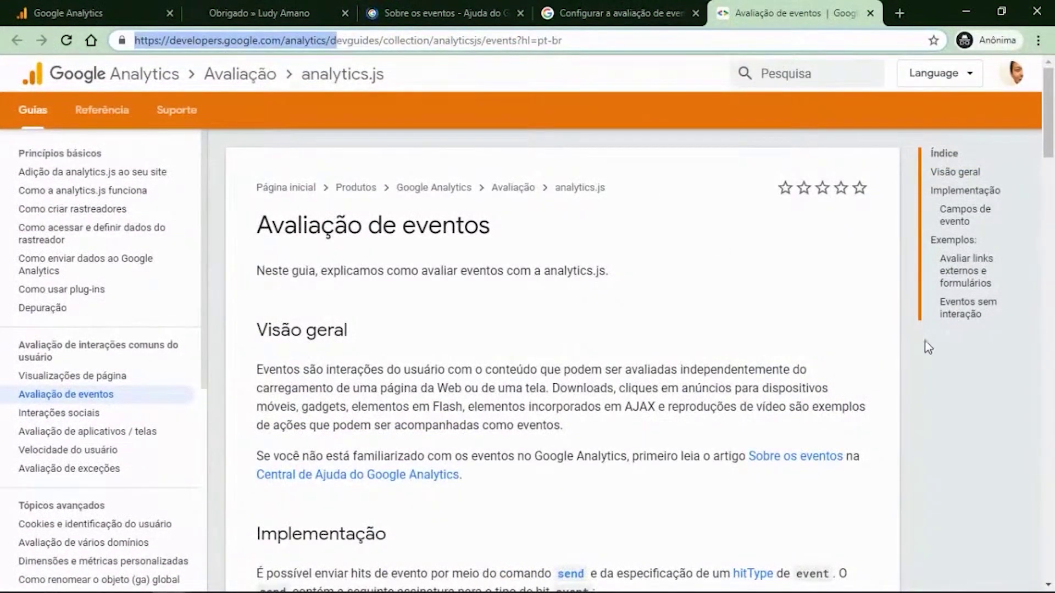
pyautogui.click(898, 338)
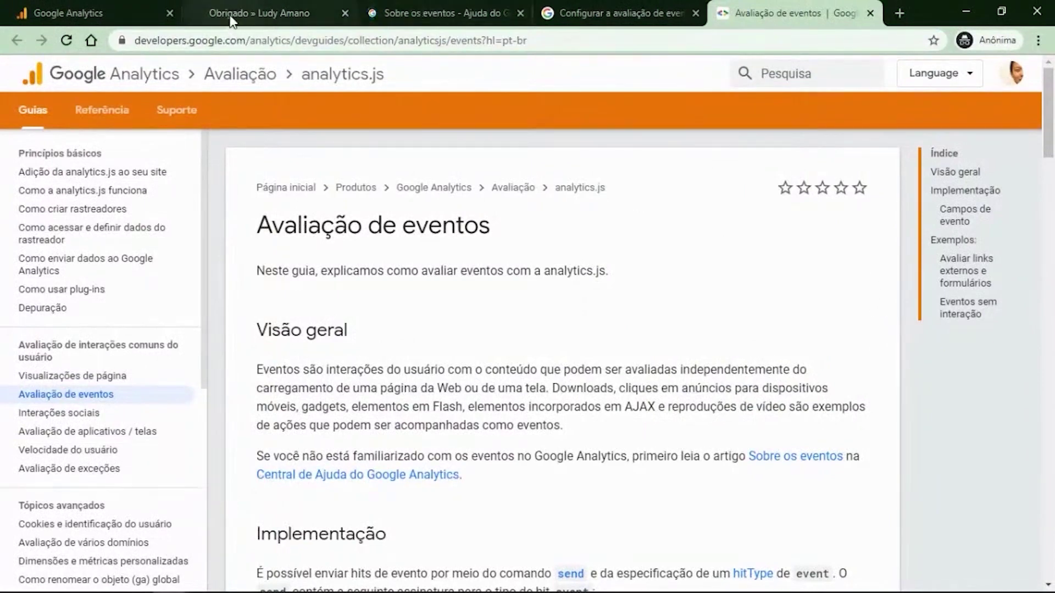
# Glance at the thank-you page, then return to the guide and review its full address.
pyautogui.click(231, 18)
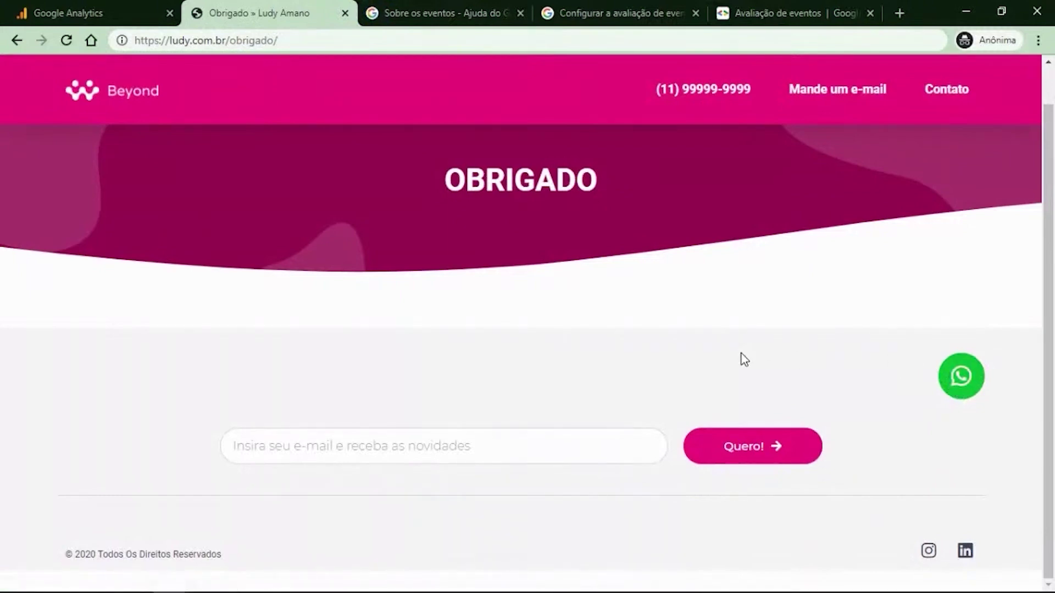
pyautogui.click(791, 18)
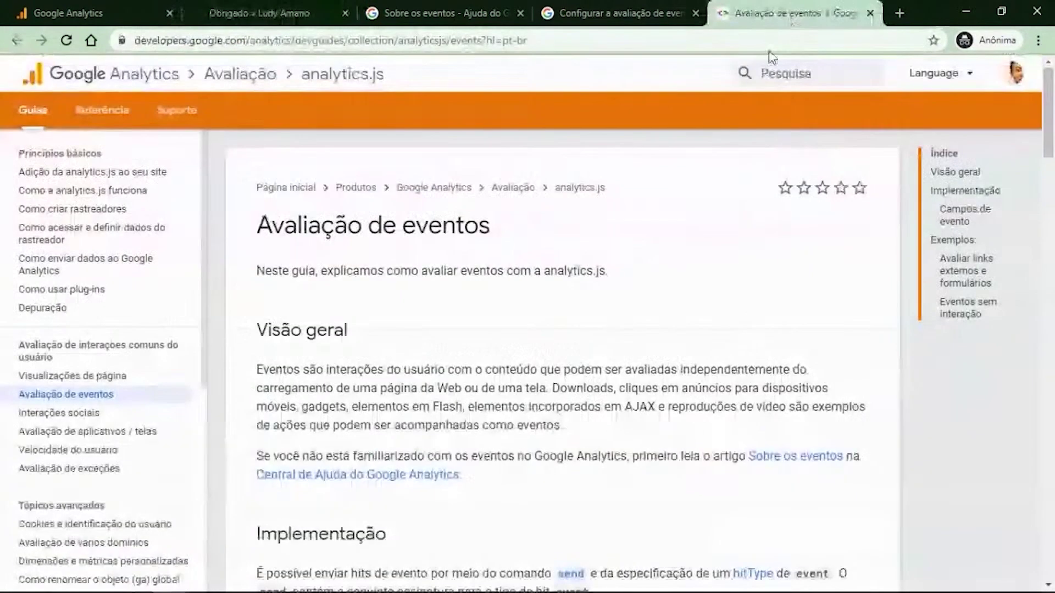
pyautogui.click(354, 40)
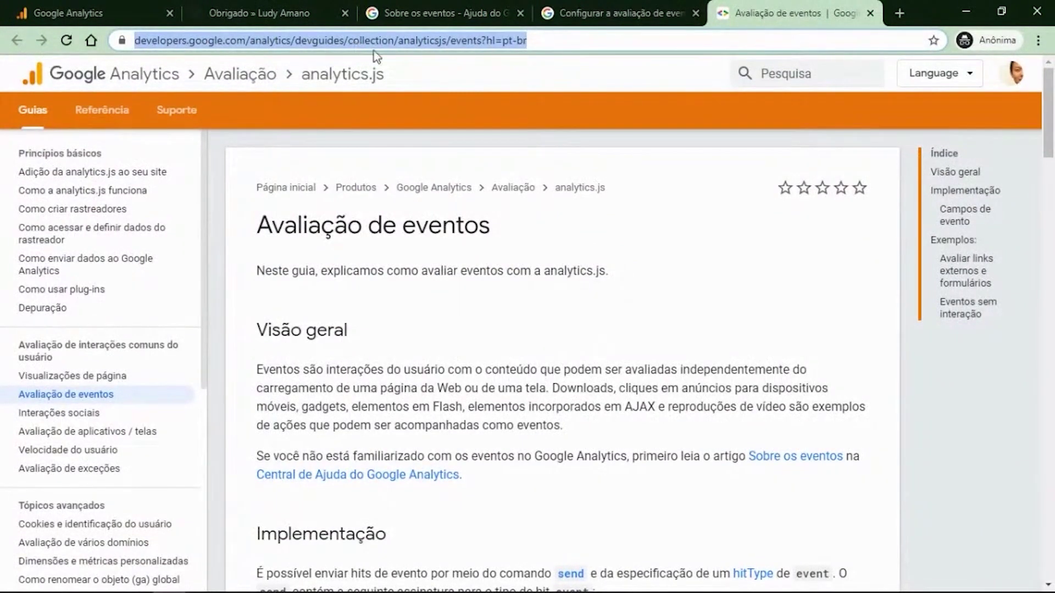
pyautogui.click(561, 144)
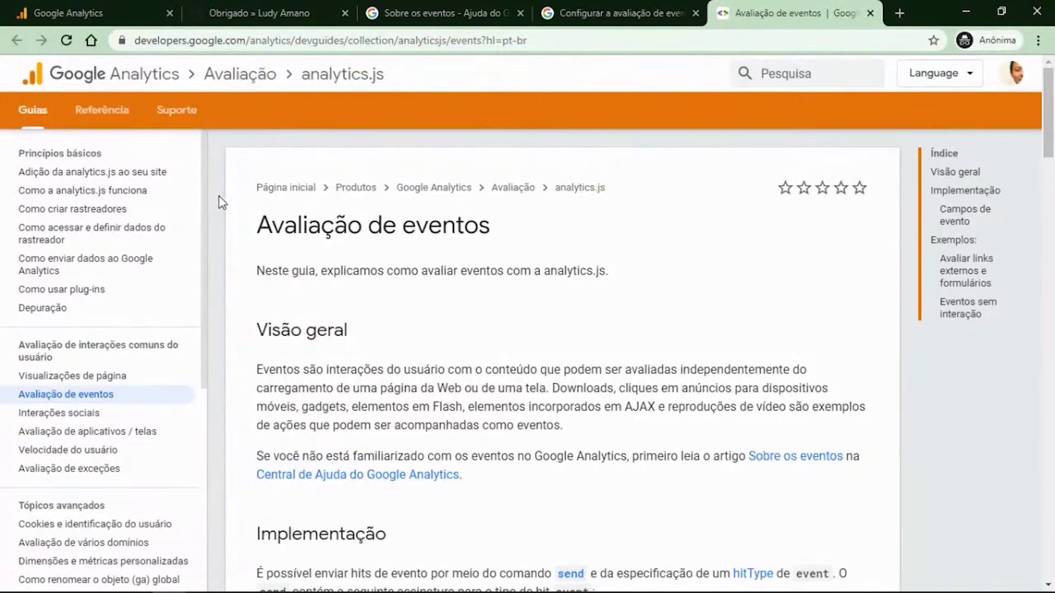
pyautogui.scroll(-1, 215, 216)
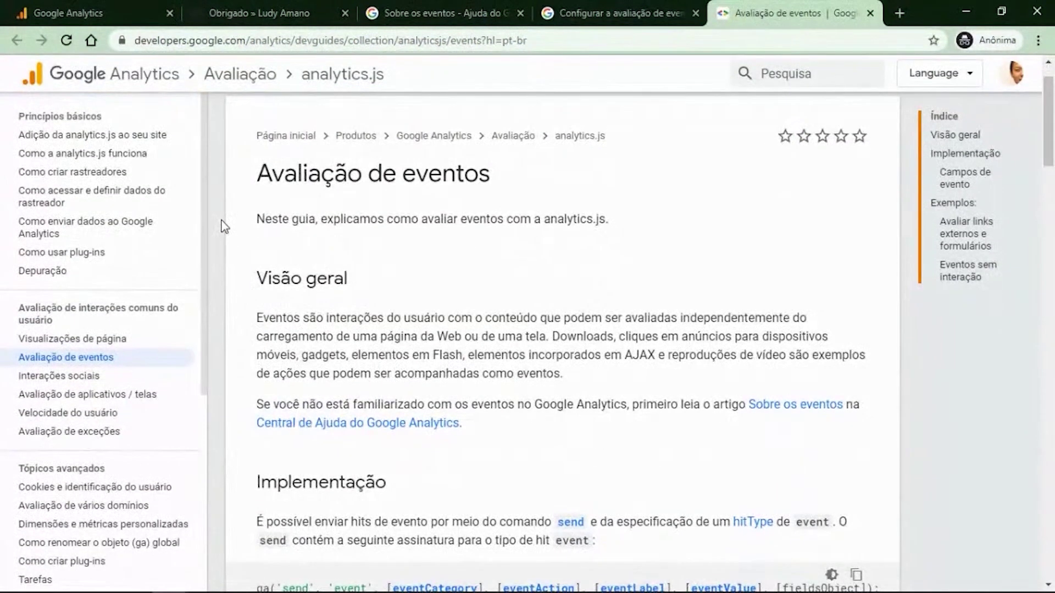
pyautogui.scroll(1, 224, 227)
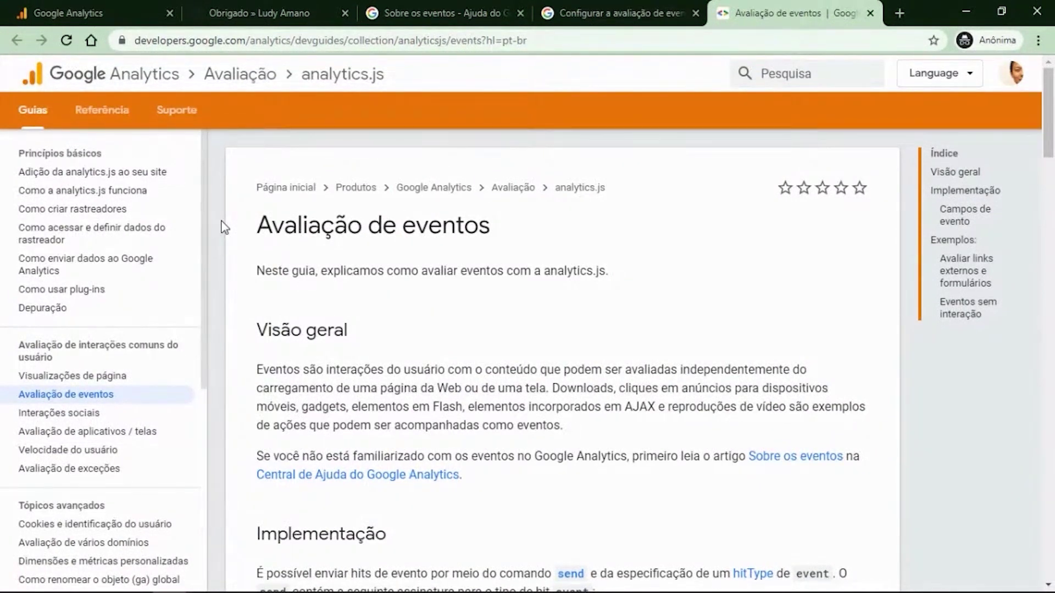
pyautogui.scroll(-2, 224, 227)
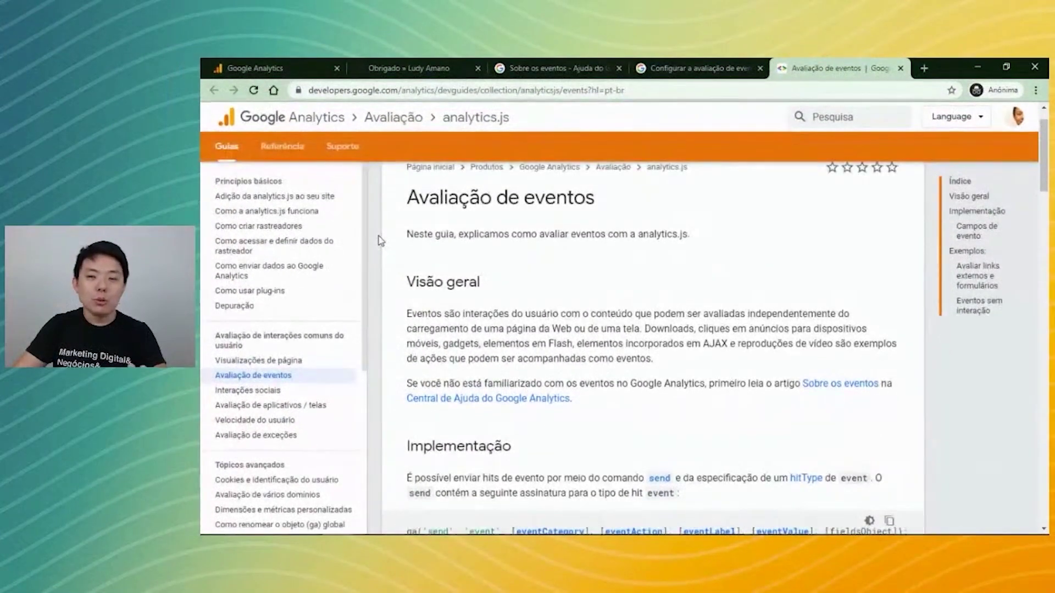
pyautogui.scroll(-2, 378, 236)
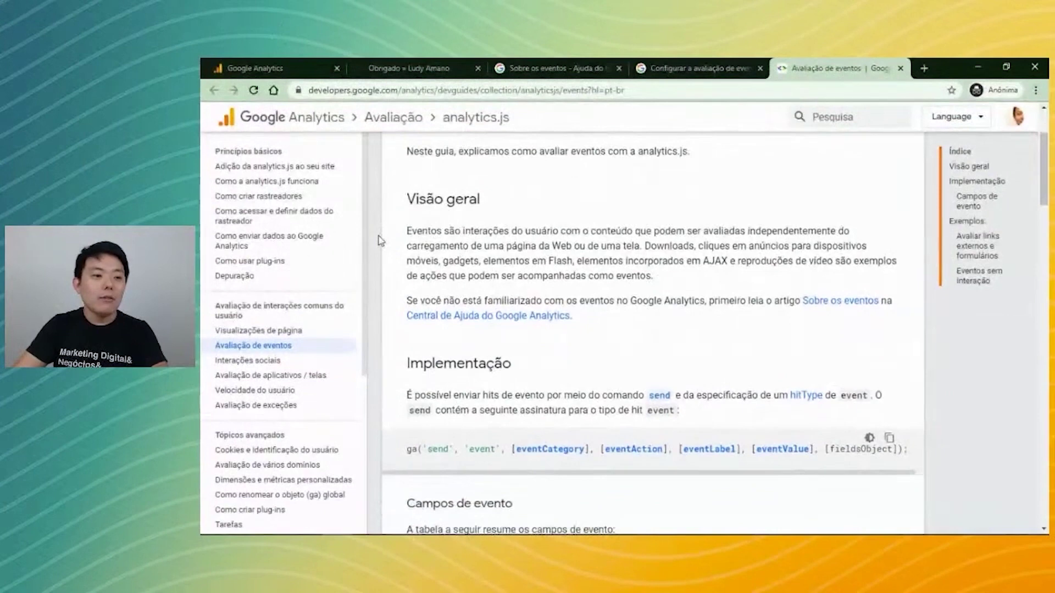
pyautogui.scroll(-5, 378, 240)
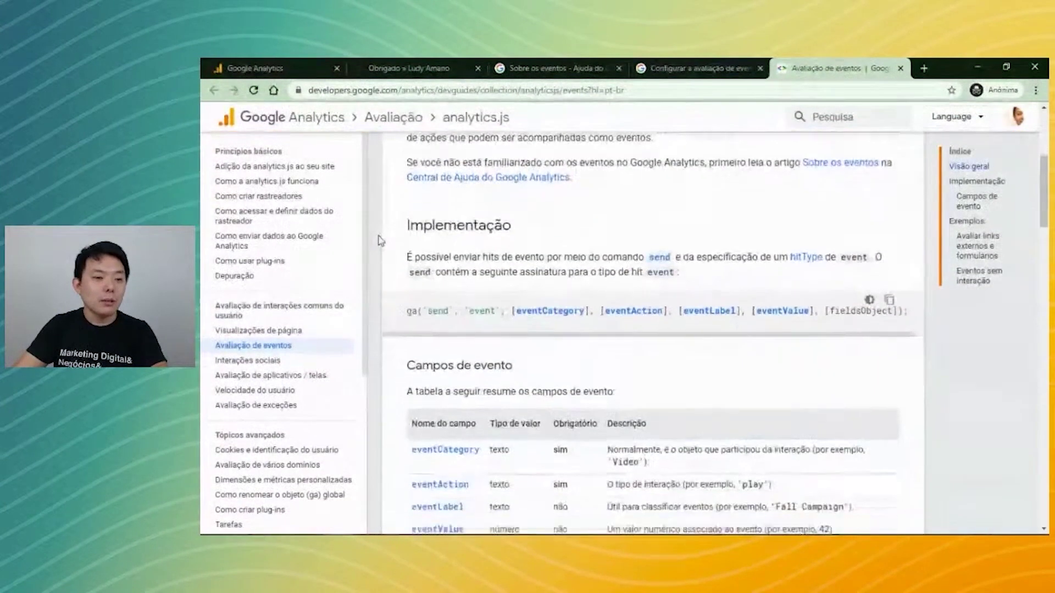
pyautogui.scroll(1, 378, 236)
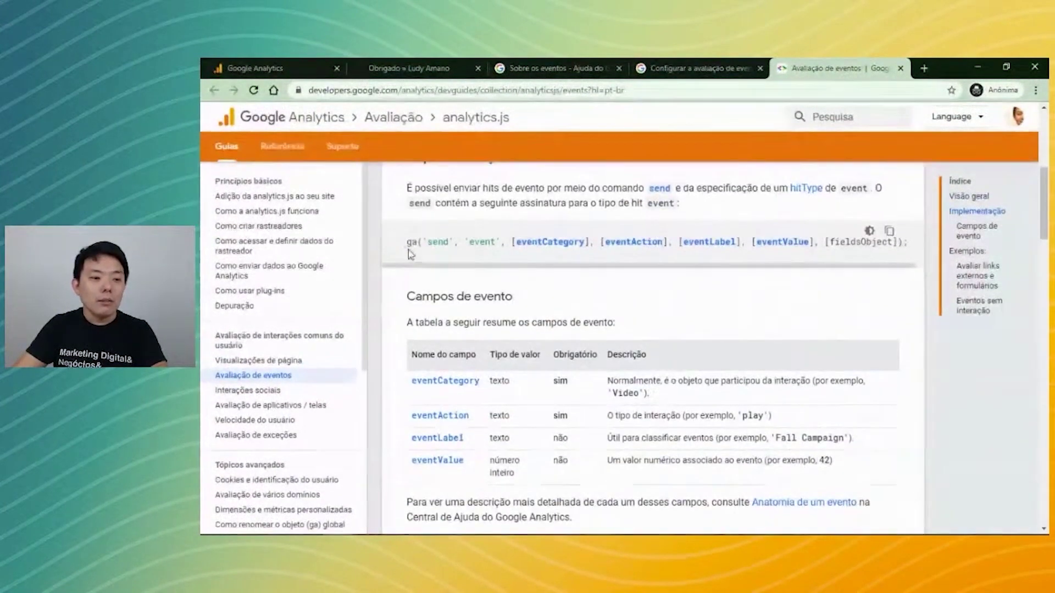
pyautogui.moveTo(401, 245); pyautogui.dragTo(915, 273)
pyautogui.click(606, 295)
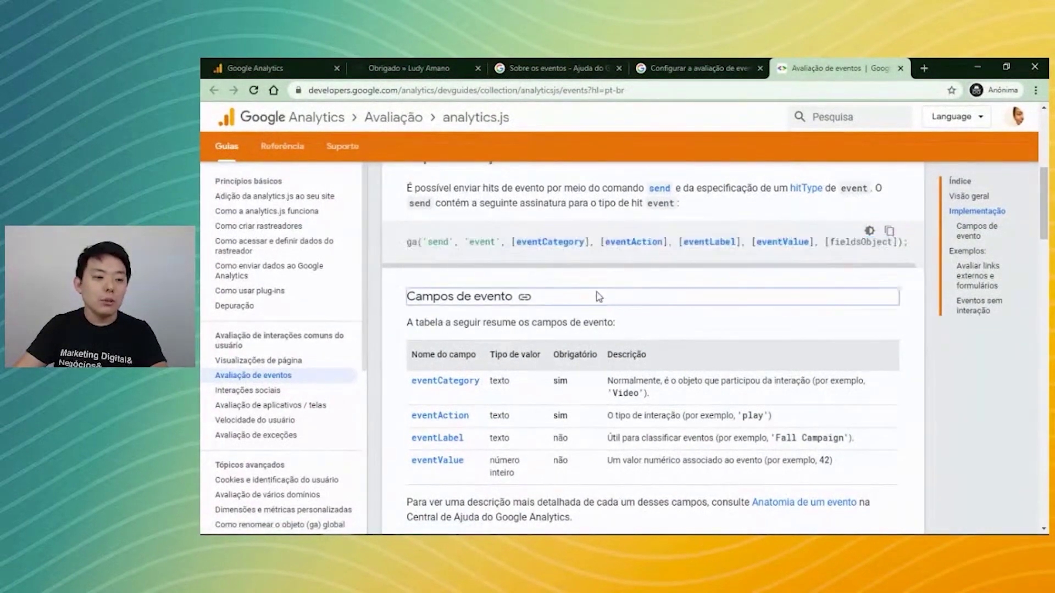
pyautogui.click(406, 279)
pyautogui.moveTo(398, 245); pyautogui.dragTo(917, 250)
pyautogui.click(721, 276)
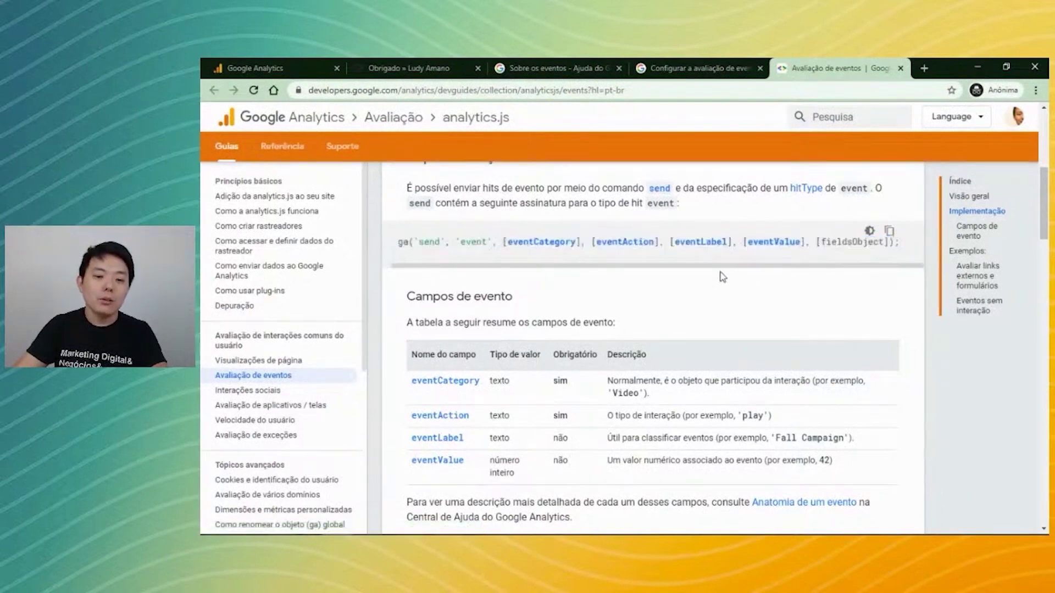
pyautogui.moveTo(508, 274); pyautogui.dragTo(461, 278)
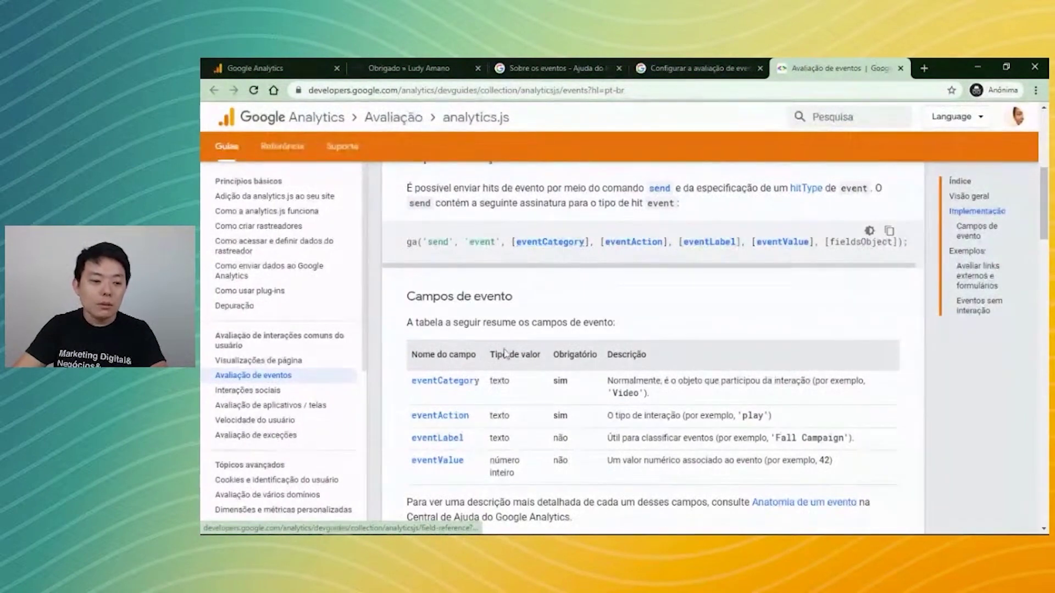
pyautogui.moveTo(511, 242); pyautogui.dragTo(588, 245)
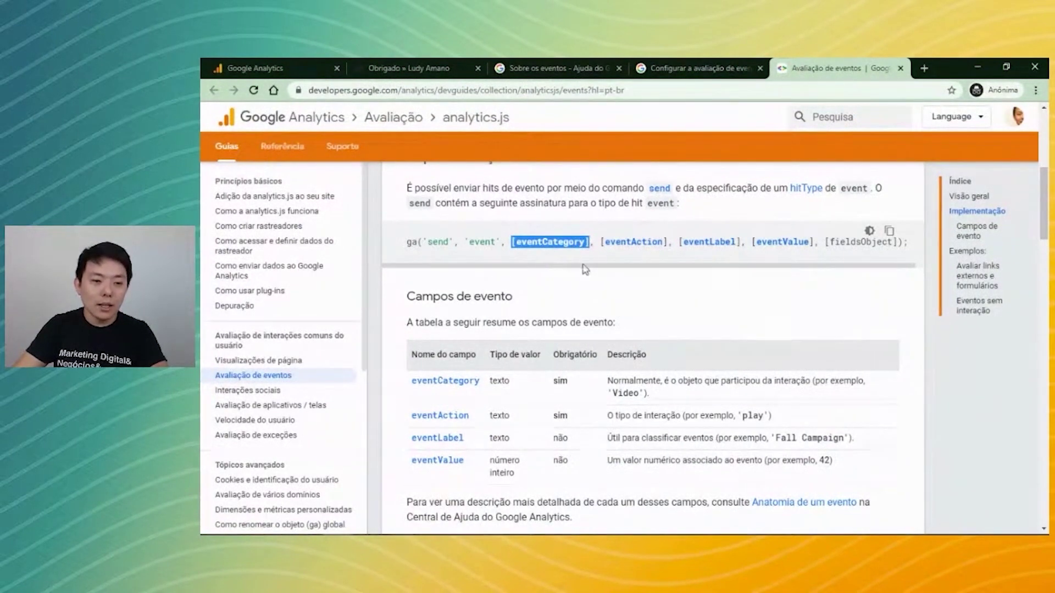
pyautogui.click(599, 256)
pyautogui.moveTo(511, 240); pyautogui.dragTo(584, 242)
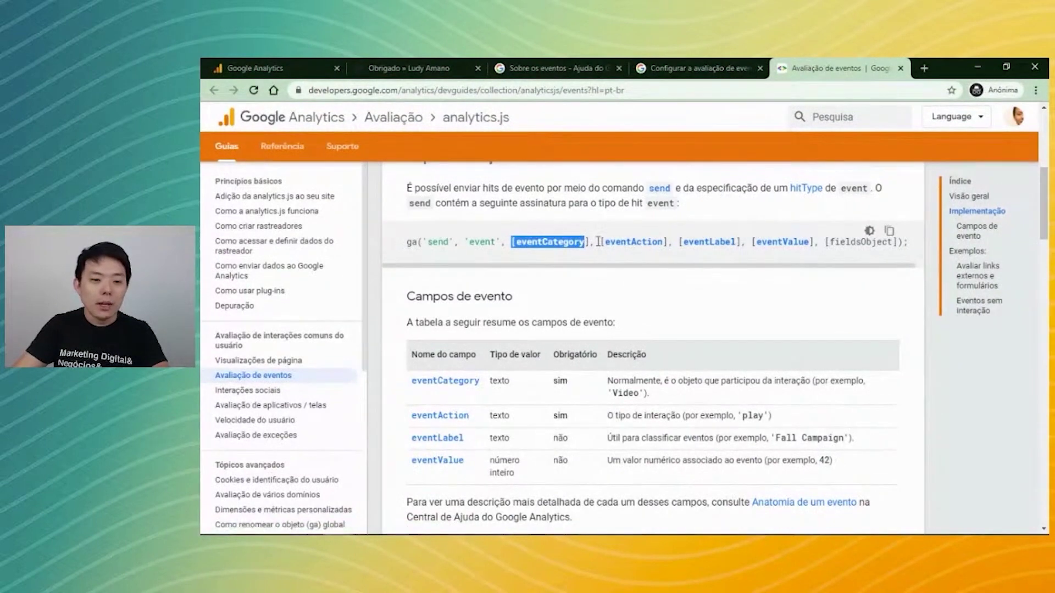
pyautogui.moveTo(600, 242); pyautogui.dragTo(742, 242)
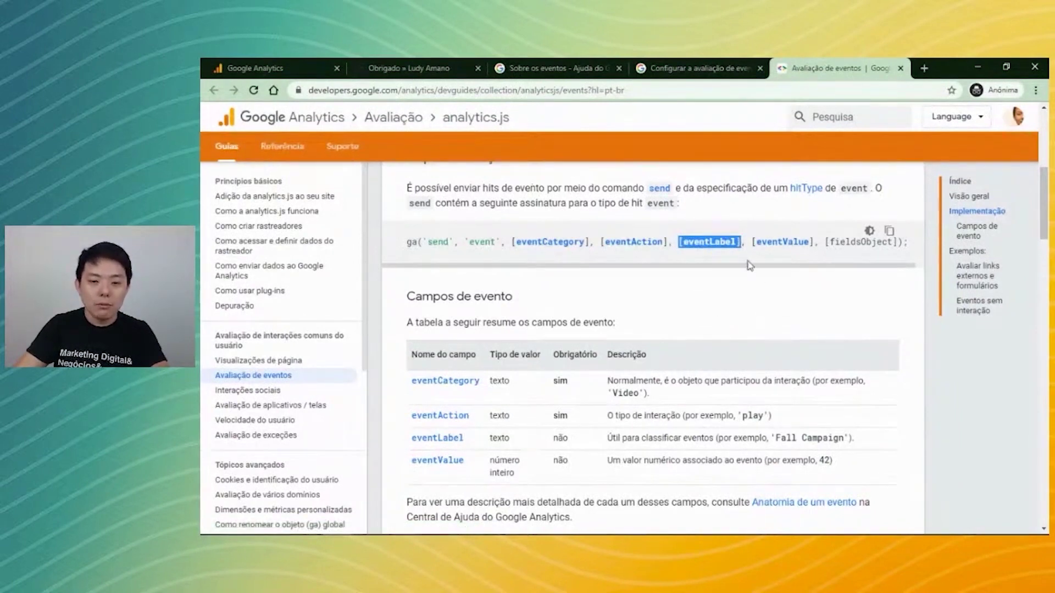
pyautogui.moveTo(749, 242); pyautogui.dragTo(812, 247)
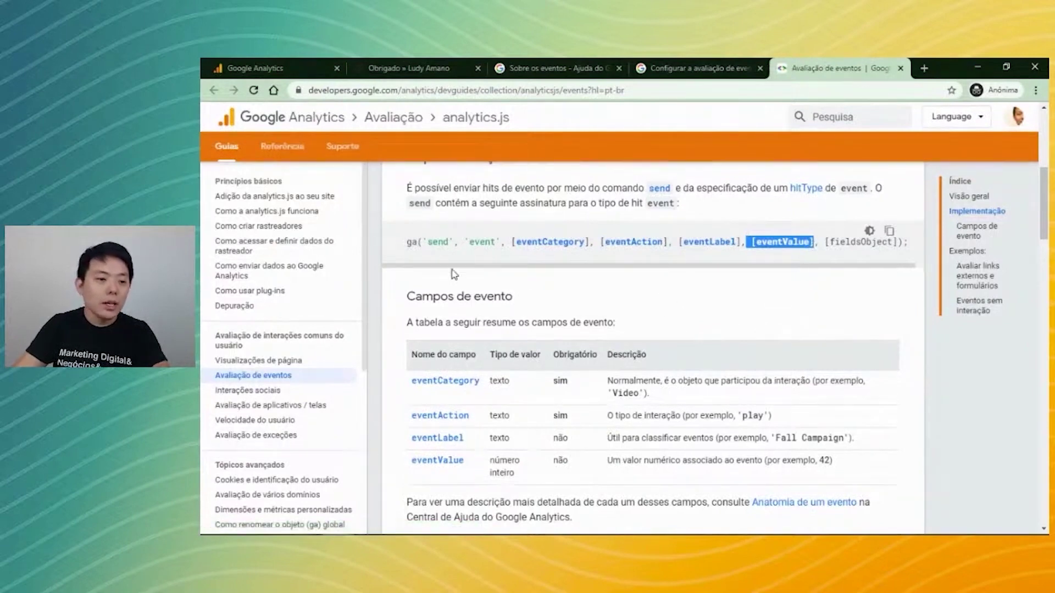
pyautogui.moveTo(406, 242); pyautogui.dragTo(883, 257)
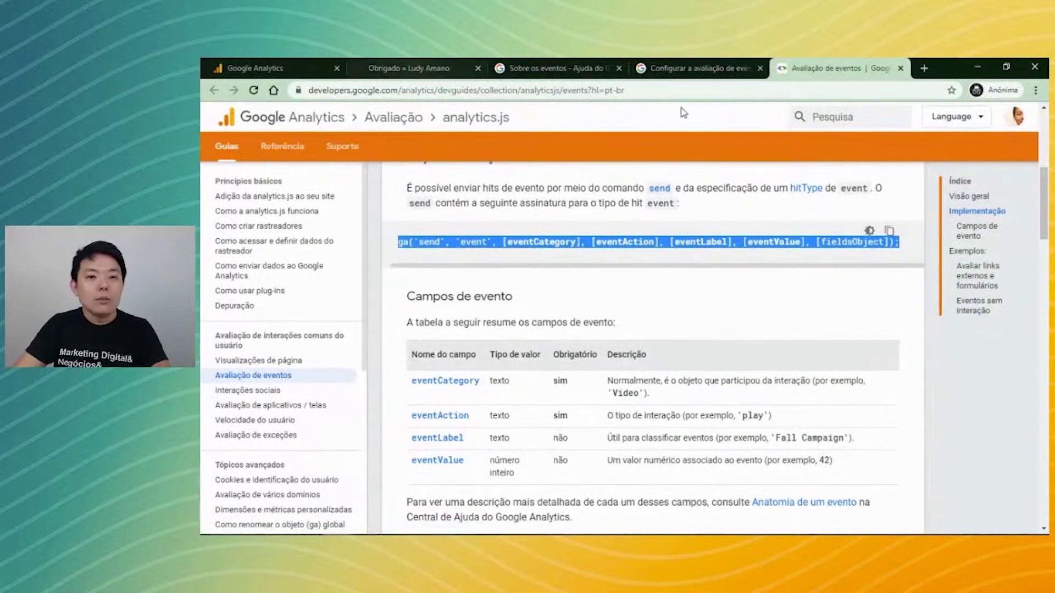
pyautogui.click(666, 89)
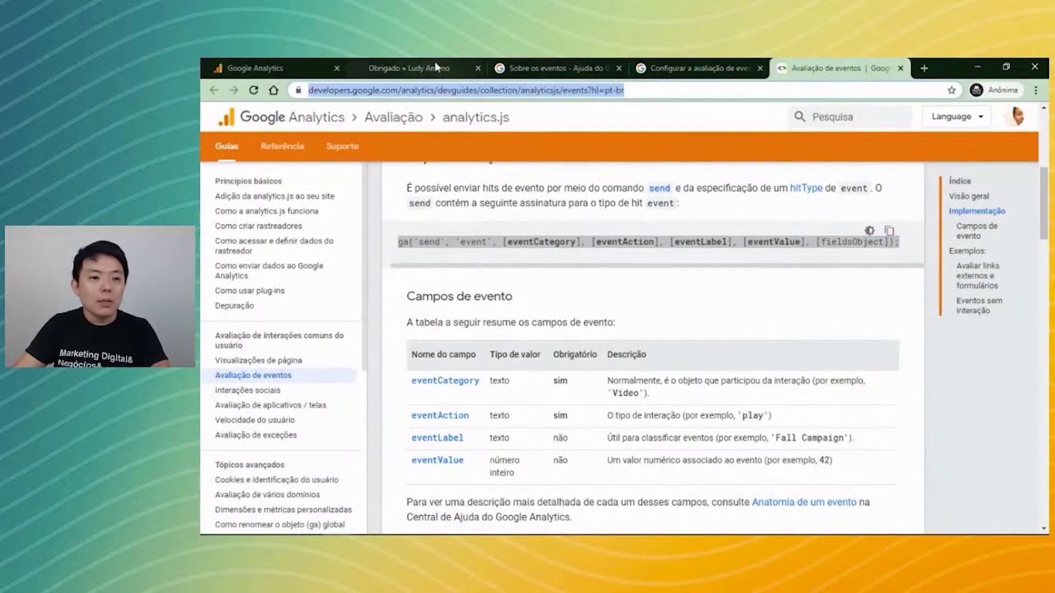
# Scroll through the 'Obrigado » Ludy Amano' page, then switch back to the Google Analytics tab.
pyautogui.click(467, 69)
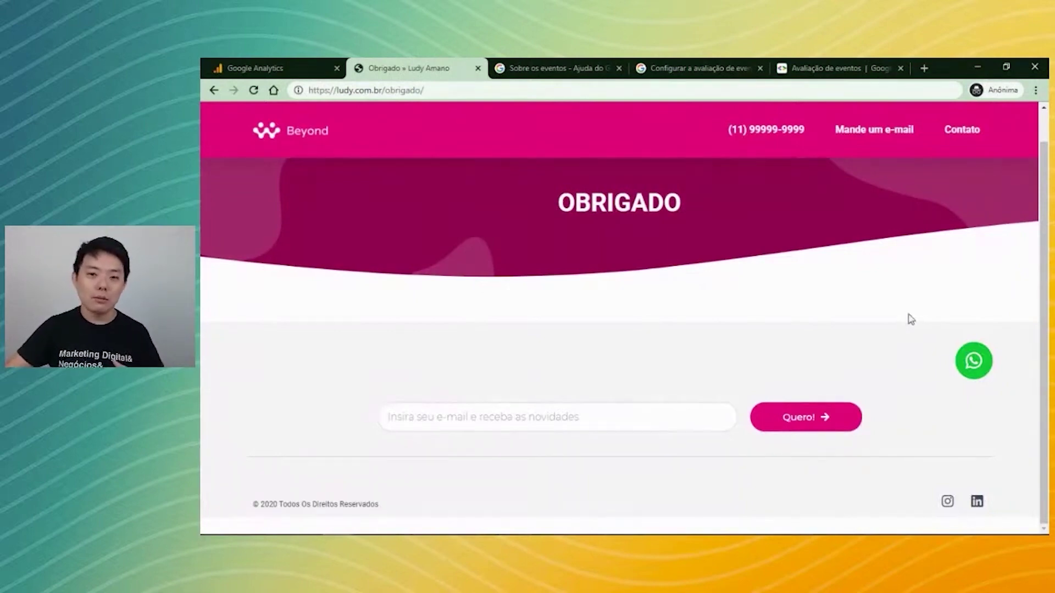
pyautogui.scroll(1, 901, 313)
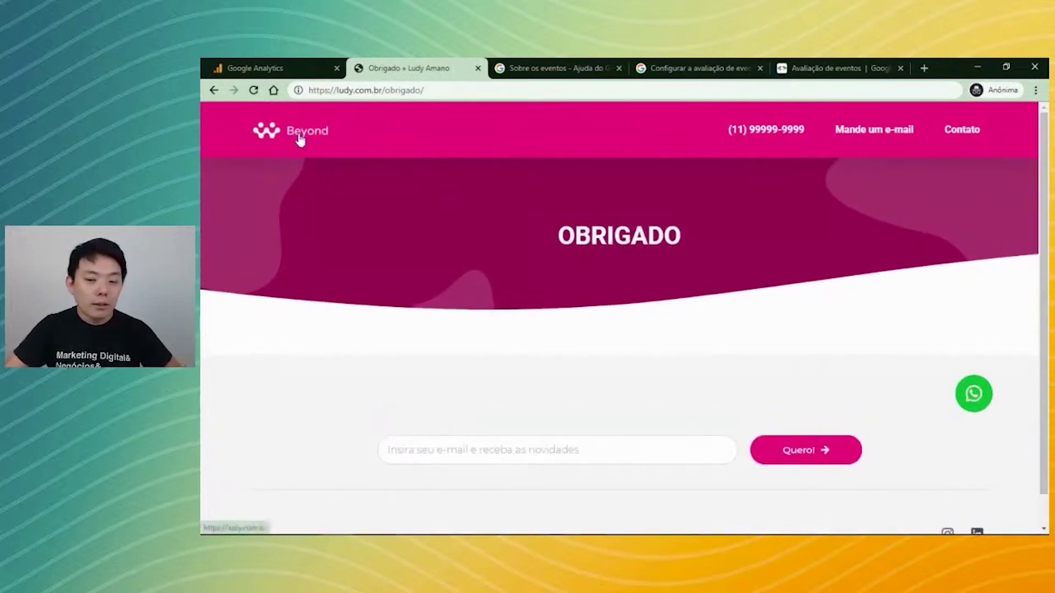
pyautogui.click(301, 65)
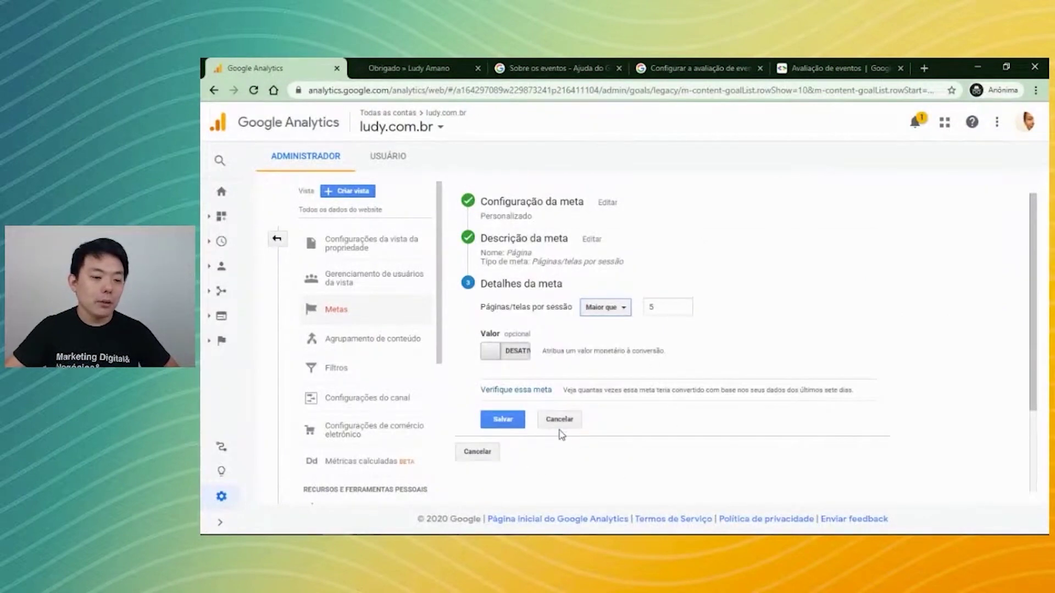
# Cancel the goal form twice and open the Em tempo real > Eventos report.
pyautogui.click(561, 422)
pyautogui.click(562, 484)
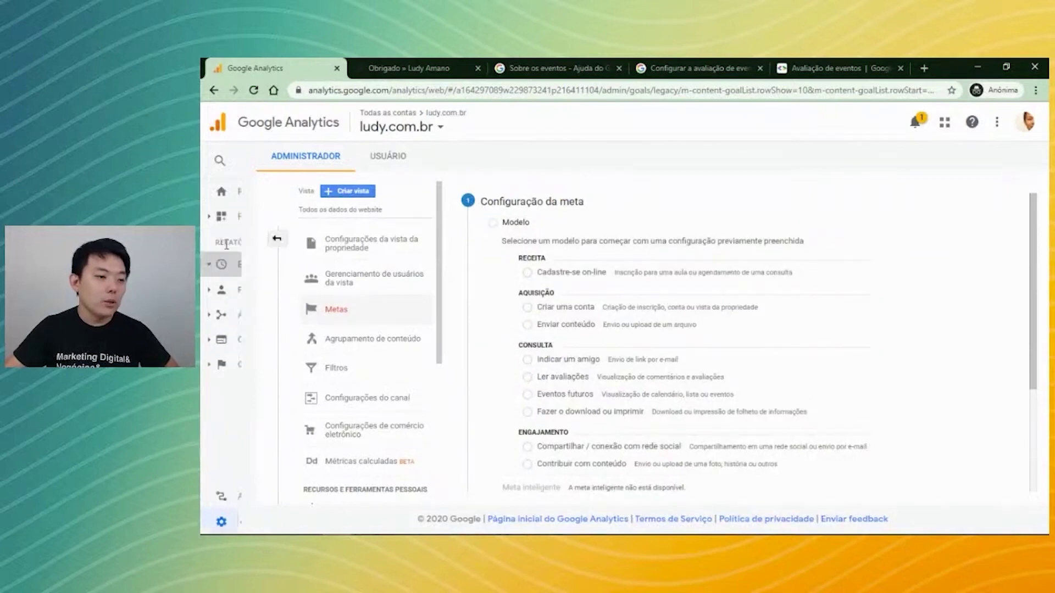
pyautogui.click(221, 243)
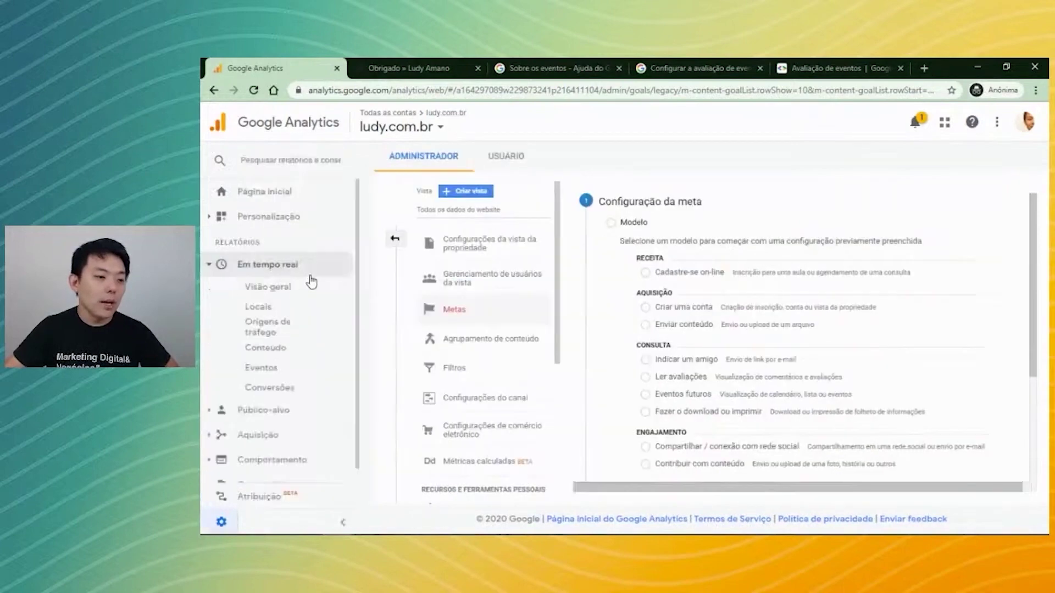
pyautogui.click(262, 368)
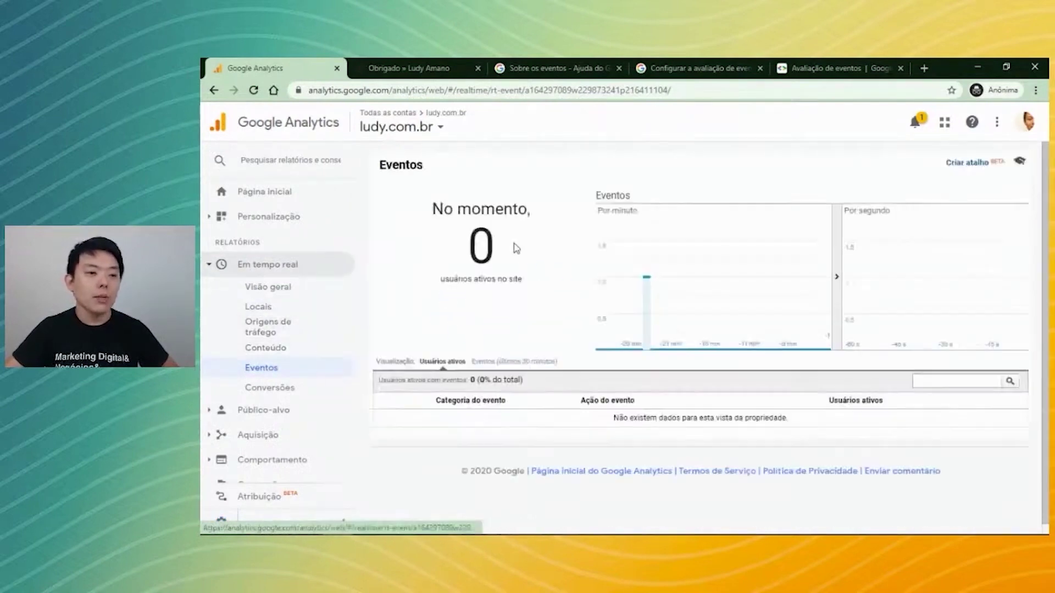
# Load the ludy.com.br home page and close the three event documentation tabs.
pyautogui.click(437, 69)
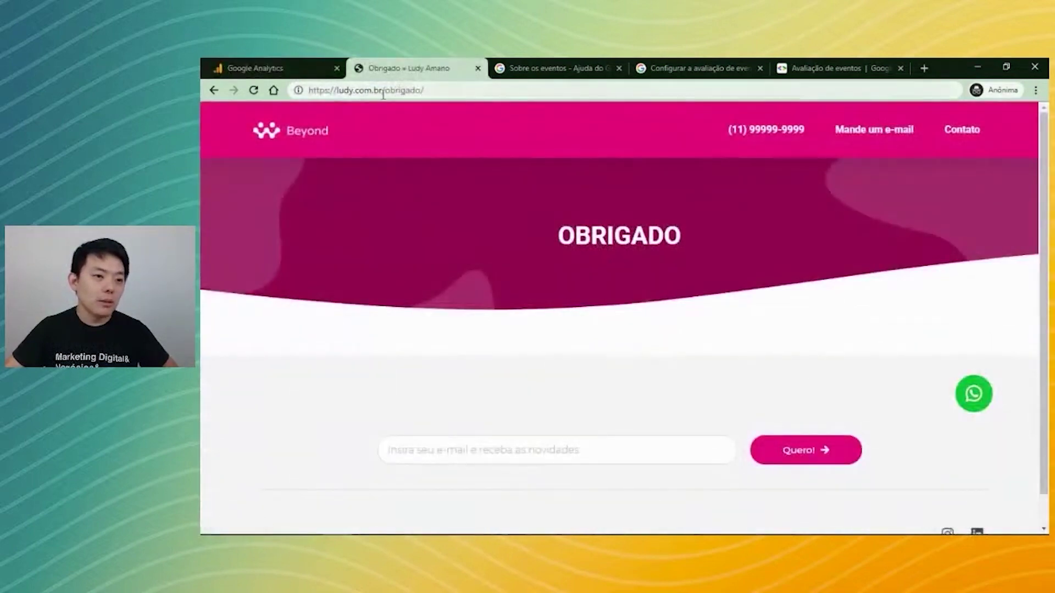
pyautogui.moveTo(384, 90); pyautogui.dragTo(424, 90)
pyautogui.press('BackSpace')
pyautogui.press('Return')
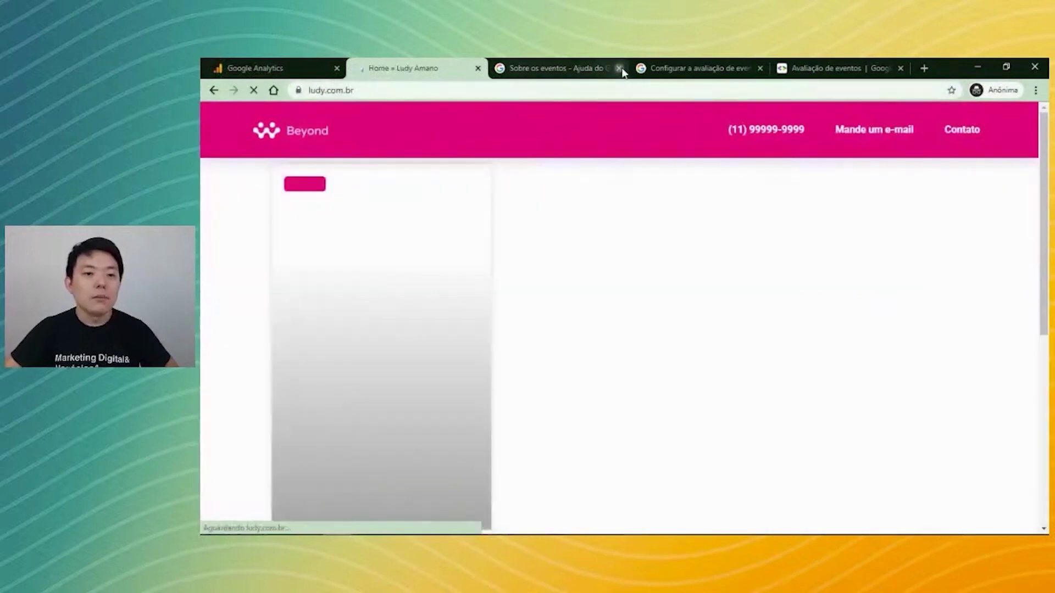
pyautogui.click(616, 70)
pyautogui.click(616, 72)
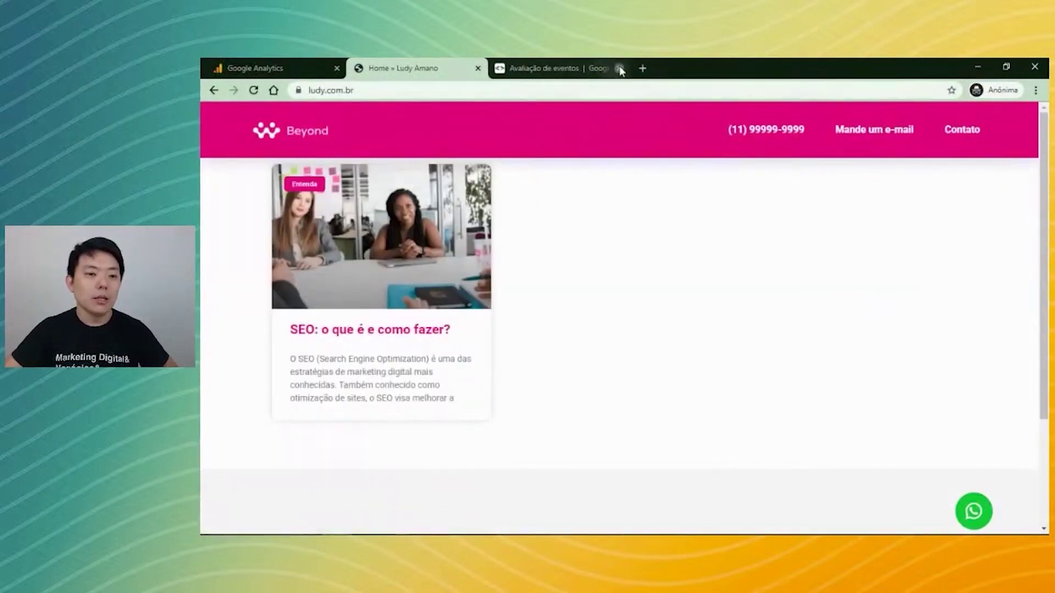
pyautogui.click(619, 69)
pyautogui.click(272, 67)
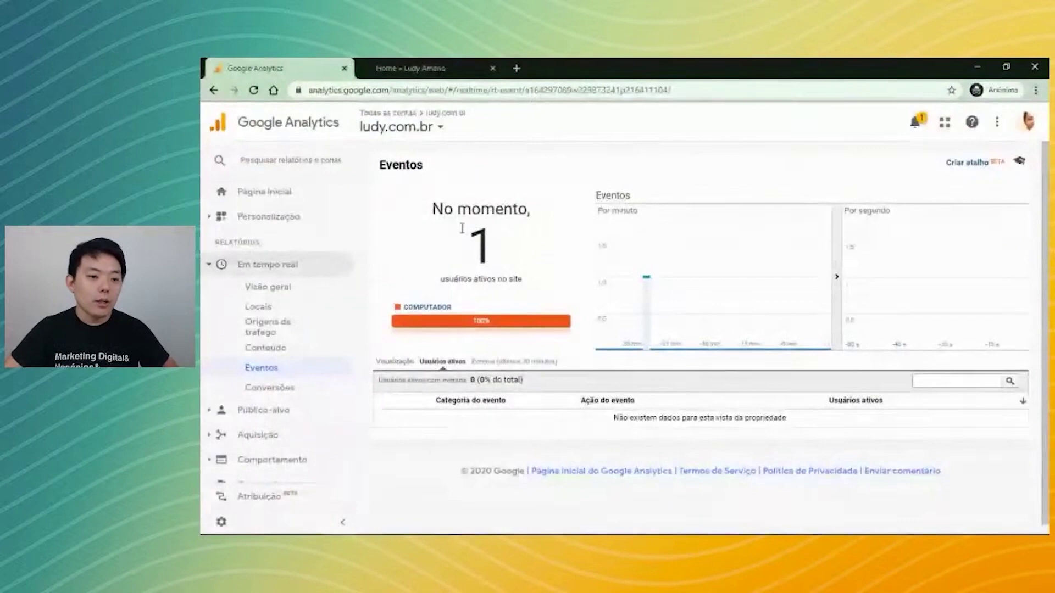
# Trigger the site's WhatsApp contact link as a test, then return to real-time Events.
pyautogui.click(441, 72)
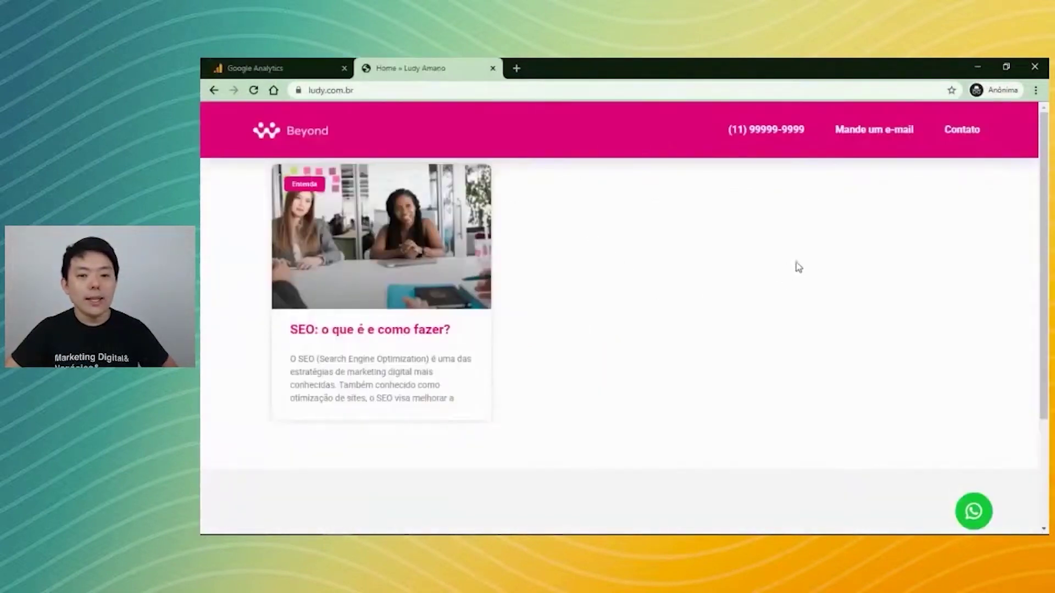
pyautogui.scroll(-1, 813, 280)
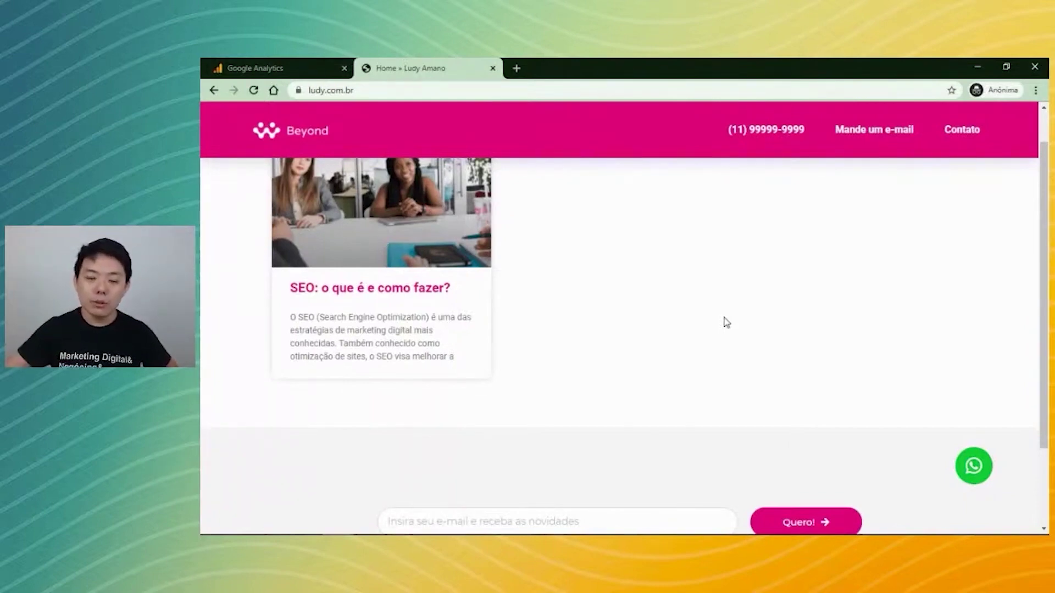
pyautogui.click(974, 466)
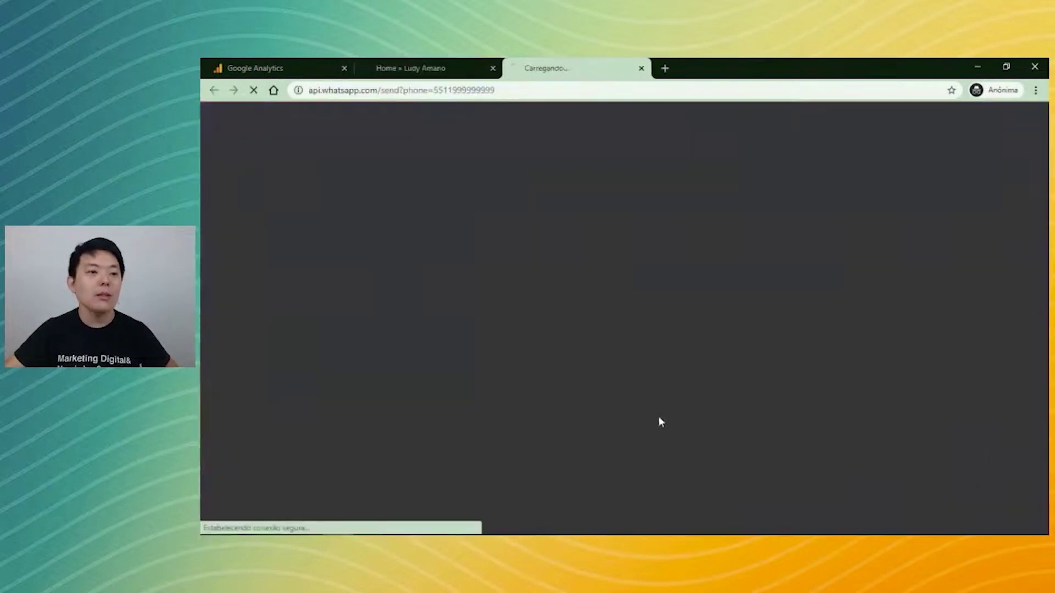
pyautogui.click(413, 74)
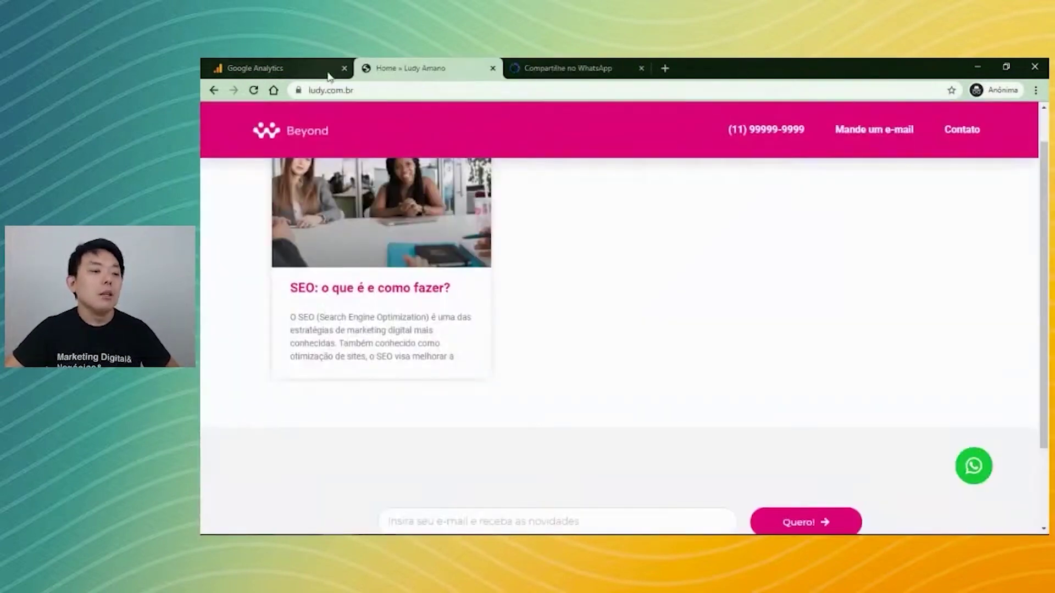
pyautogui.click(329, 76)
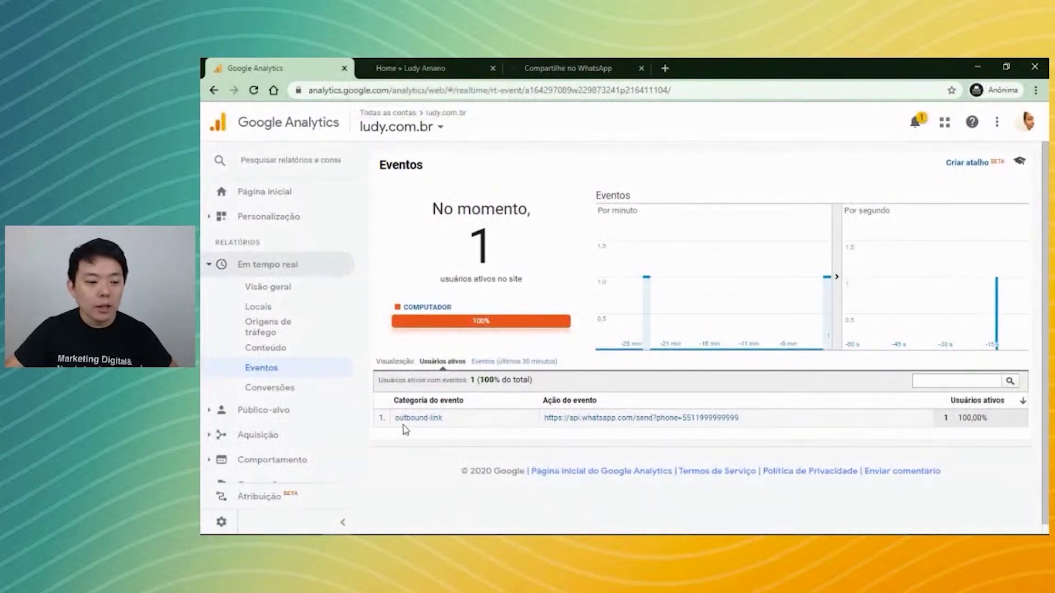
# Check the outbound-link category and WhatsApp API action in the real-time Events table.
pyautogui.moveTo(391, 404); pyautogui.dragTo(467, 406)
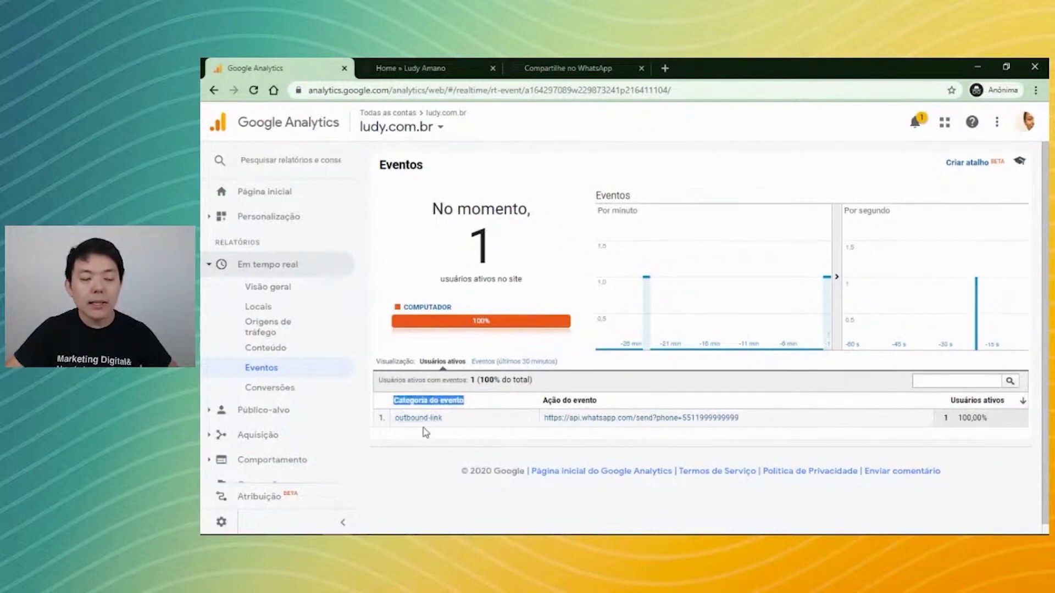
pyautogui.click(450, 439)
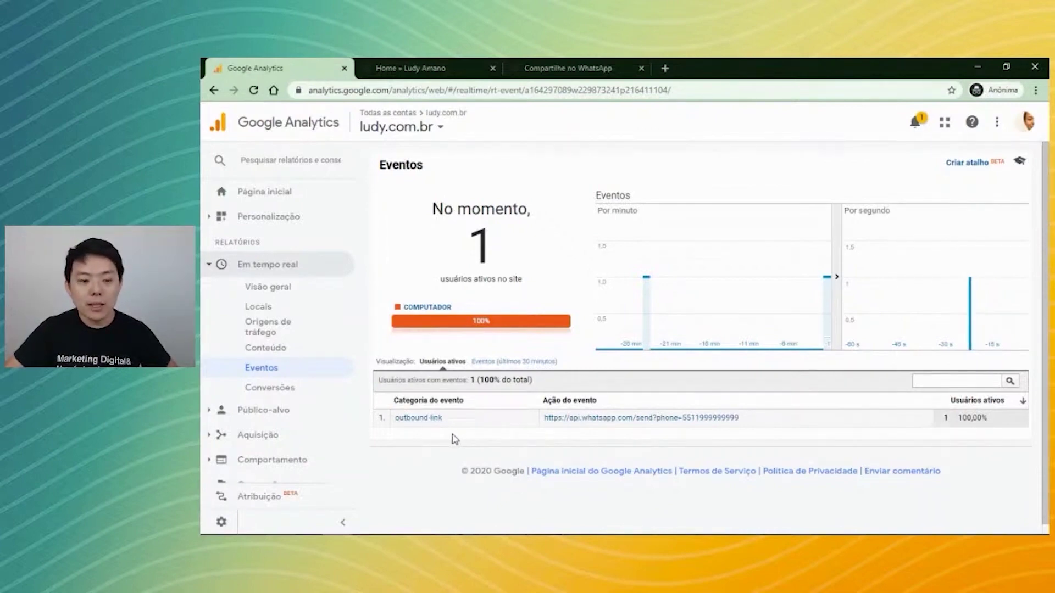
pyautogui.moveTo(544, 399); pyautogui.dragTo(604, 405)
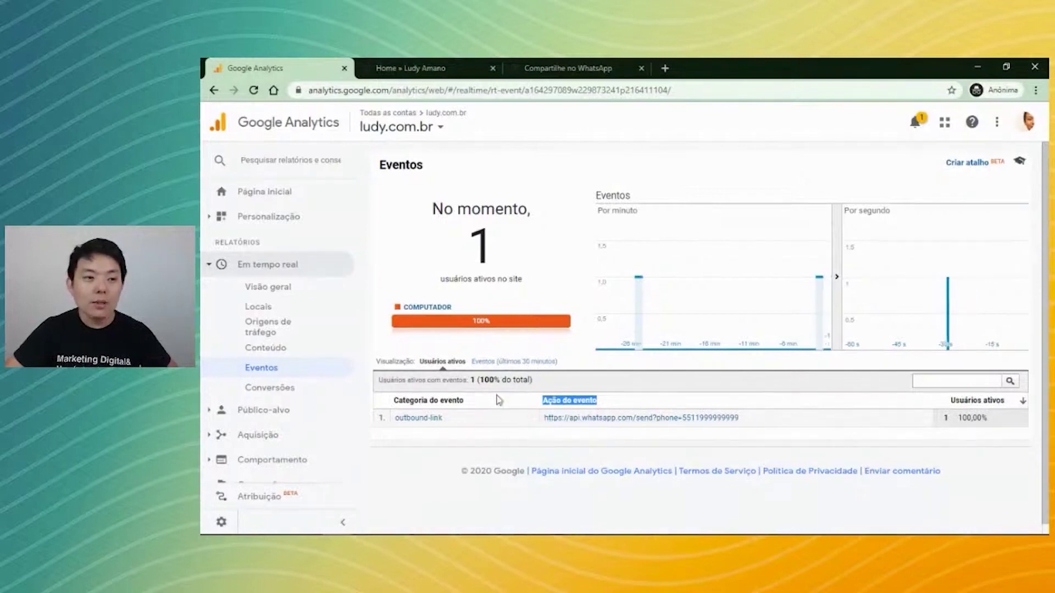
pyautogui.rightClick(221, 522)
# Open Admin in a new tab, go to the ludy.com.br view's Metas, and start a new goal.
pyautogui.click(275, 424)
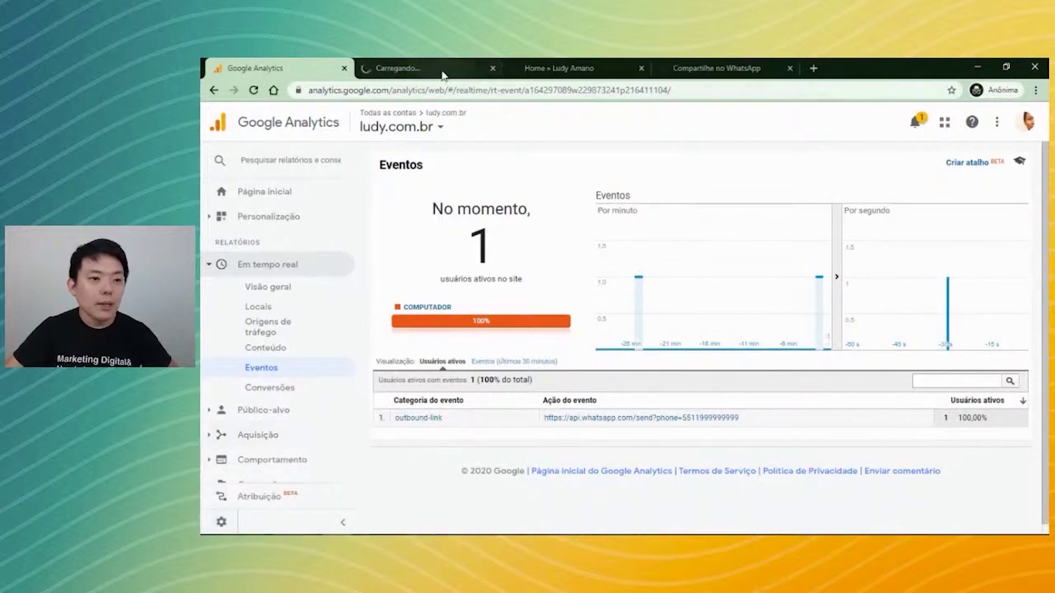
pyautogui.click(445, 76)
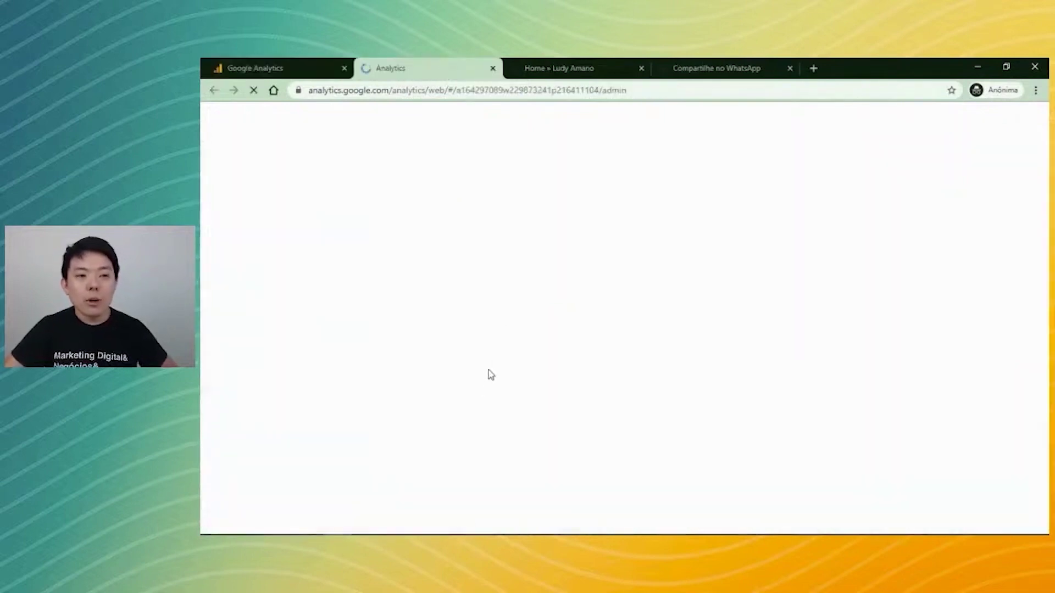
pyautogui.click(308, 70)
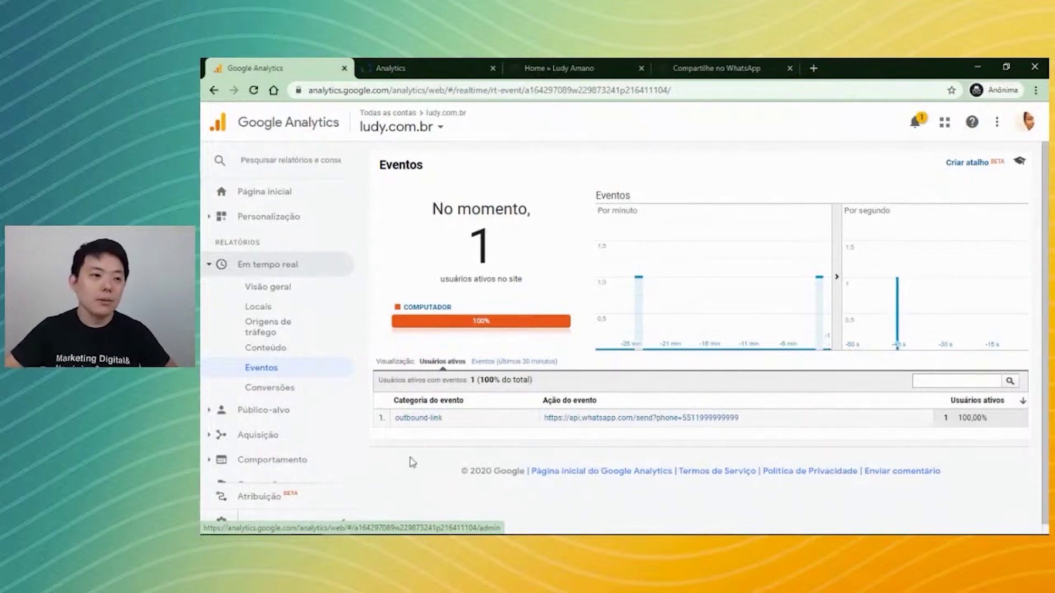
pyautogui.click(442, 70)
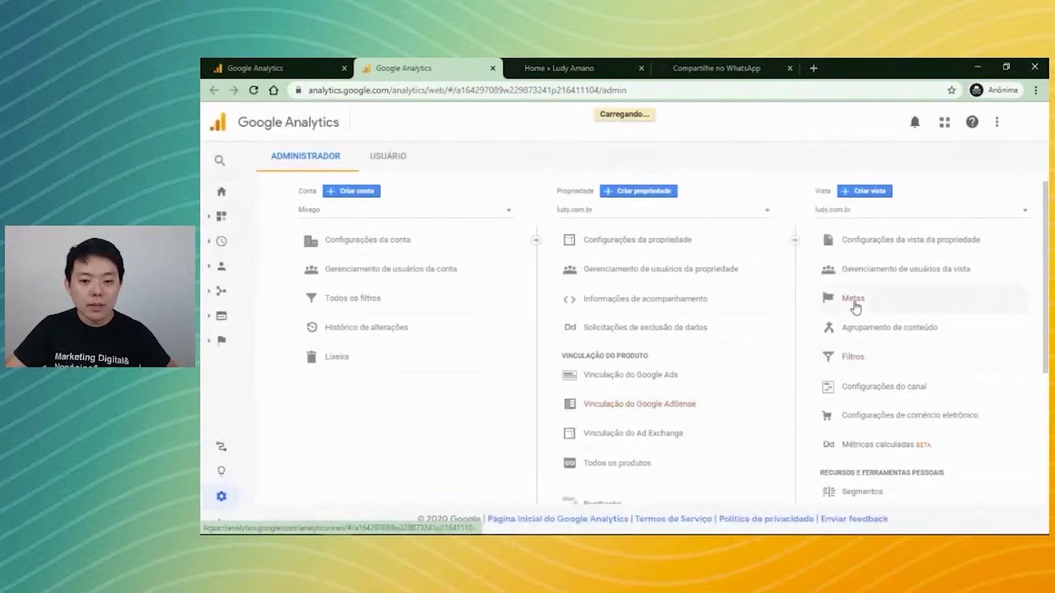
pyautogui.click(854, 304)
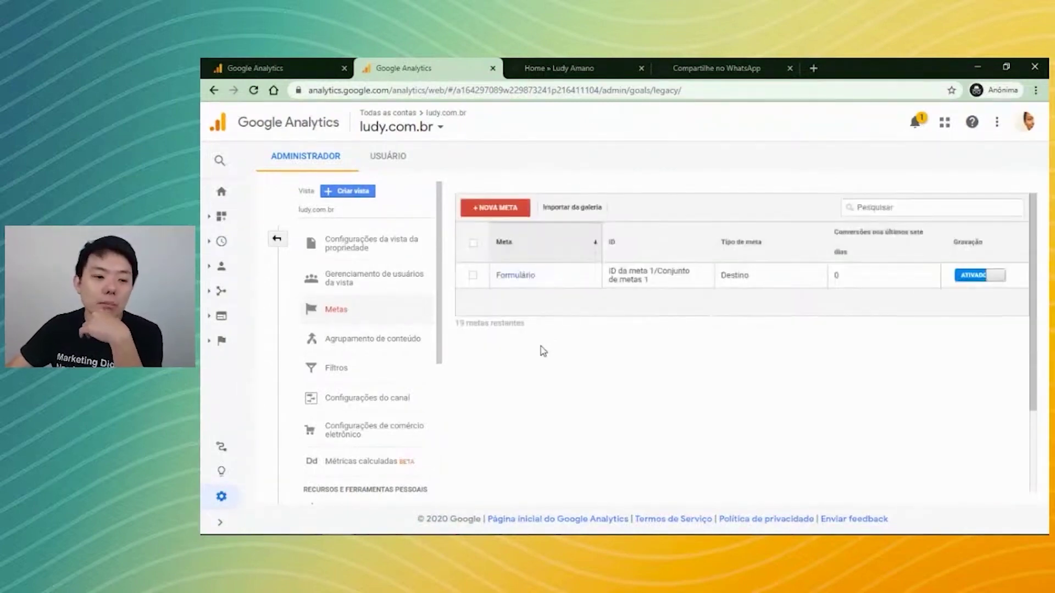
pyautogui.click(495, 208)
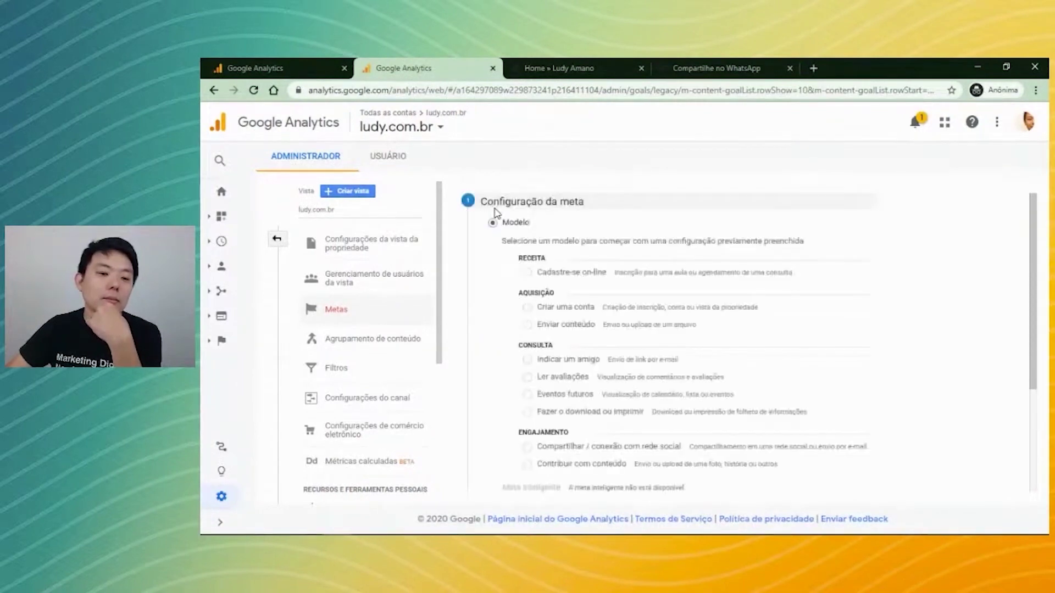
pyautogui.scroll(-3, 509, 331)
# Choose a custom goal and name it 'WhatsApp'.
pyautogui.click(497, 380)
pyautogui.click(506, 420)
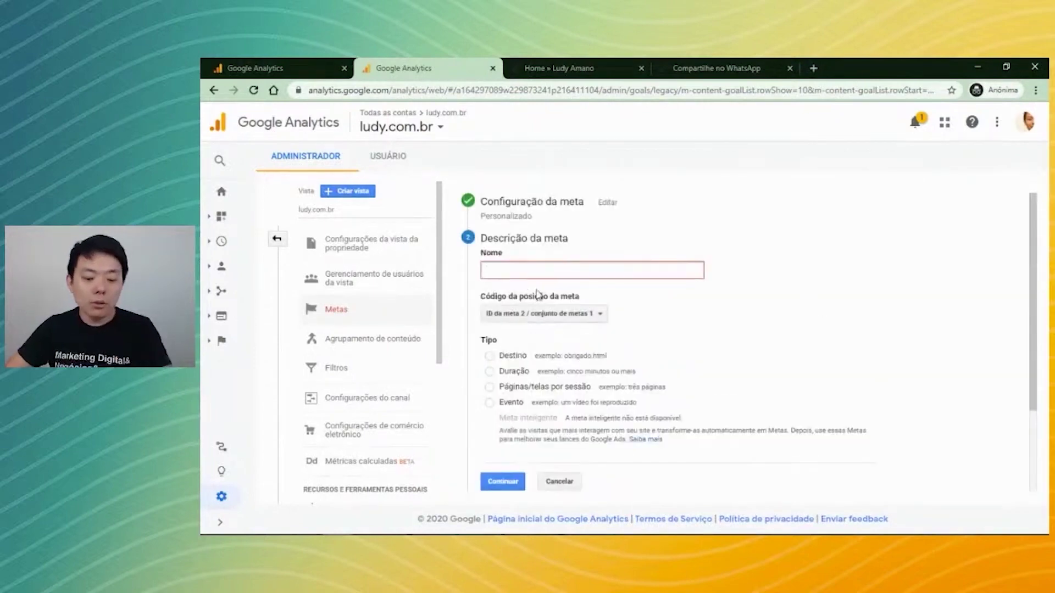
pyautogui.write('WhatsApp')
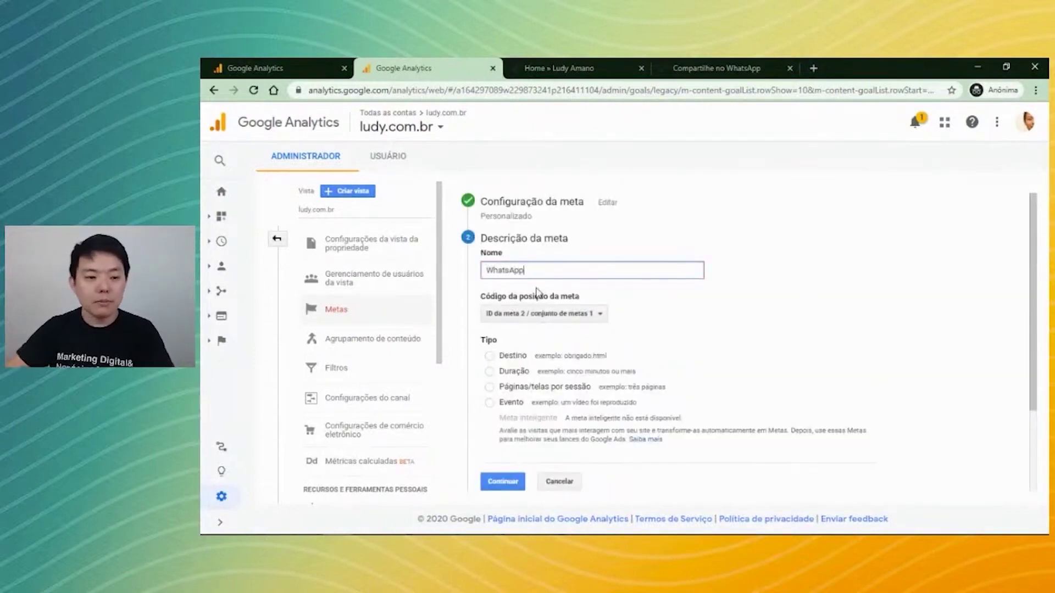
pyautogui.click(638, 307)
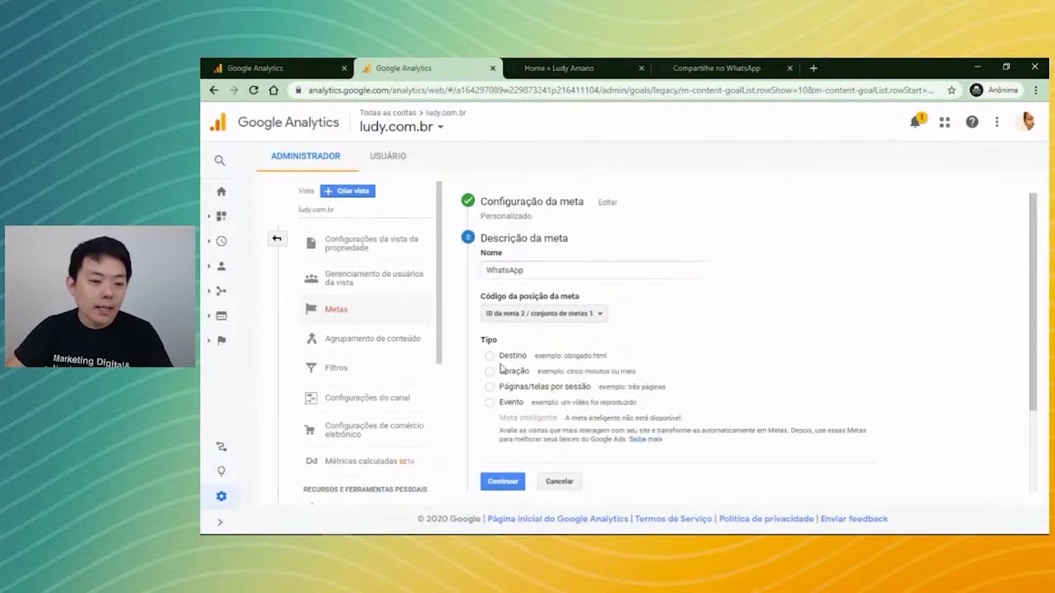
# Copy the api.whatsapp.com share address from the WhatsApp page.
pyautogui.click(545, 69)
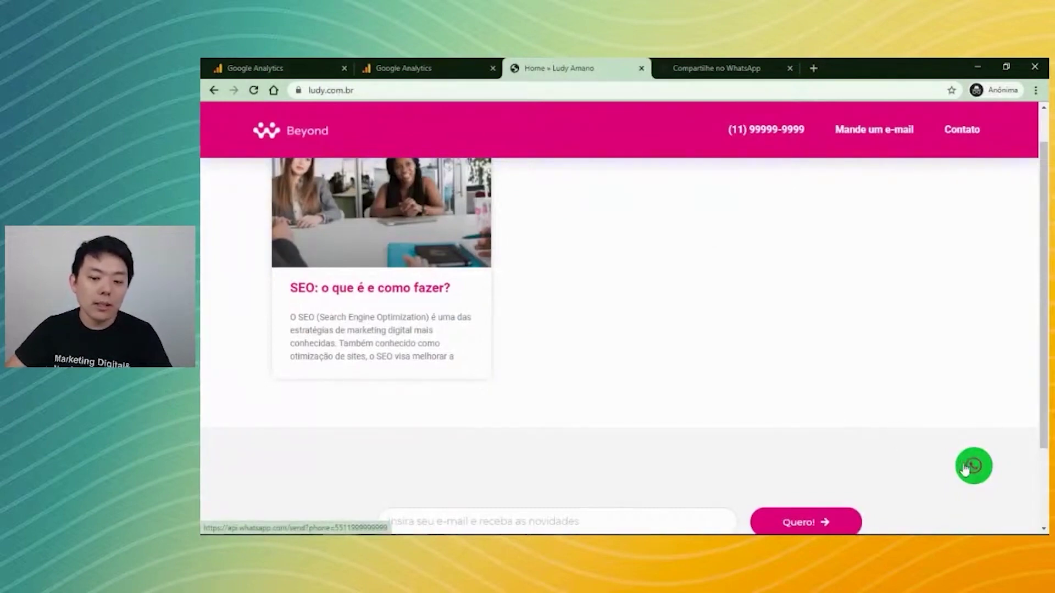
pyautogui.click(714, 69)
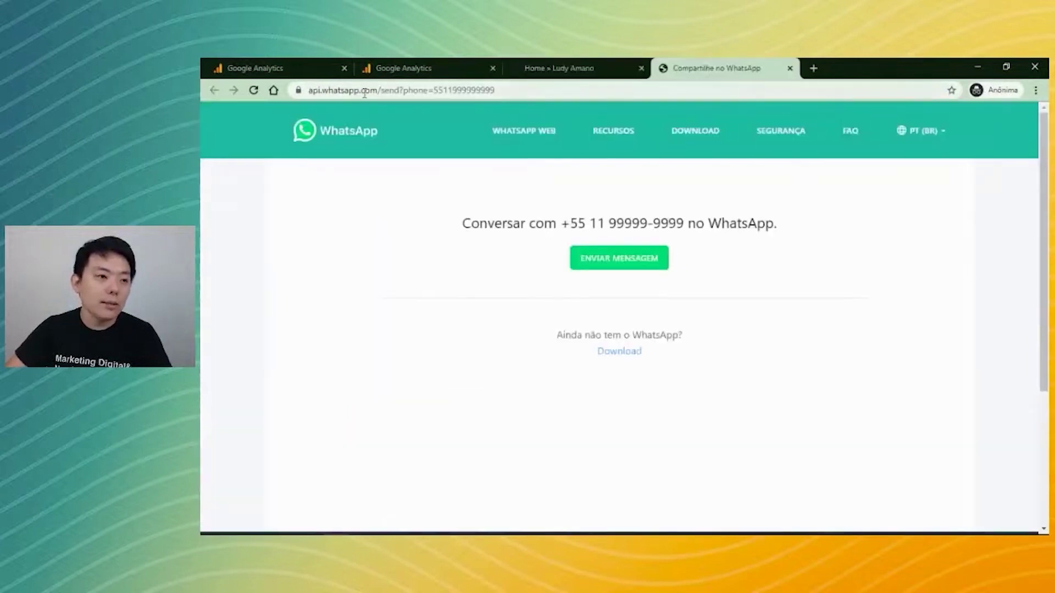
pyautogui.doubleClick(325, 90)
pyautogui.tripleClick(374, 96)
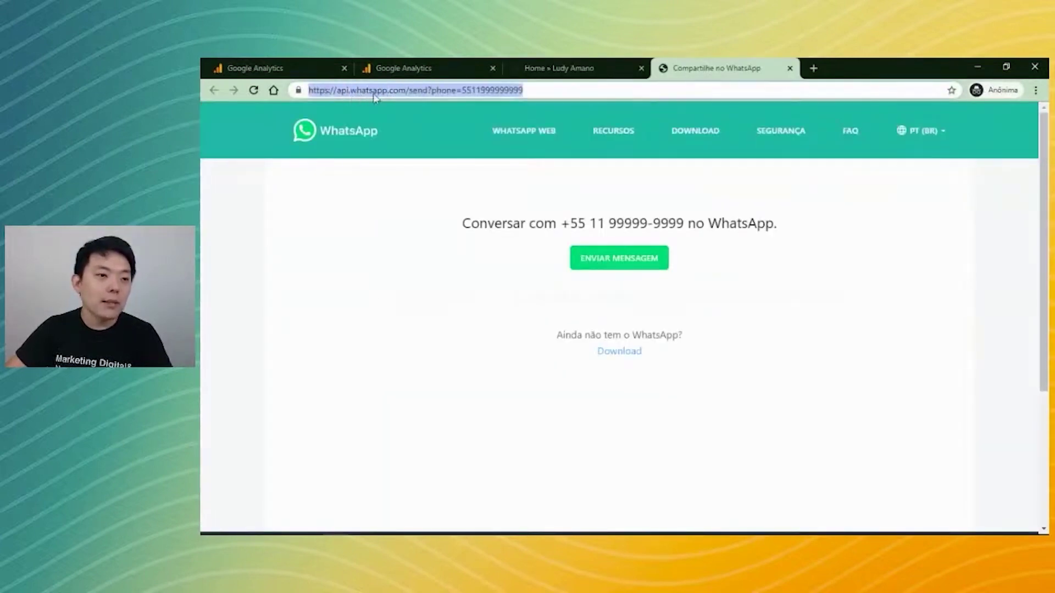
# Set the goal type to Evento and advance to the goal details step.
pyautogui.click(447, 66)
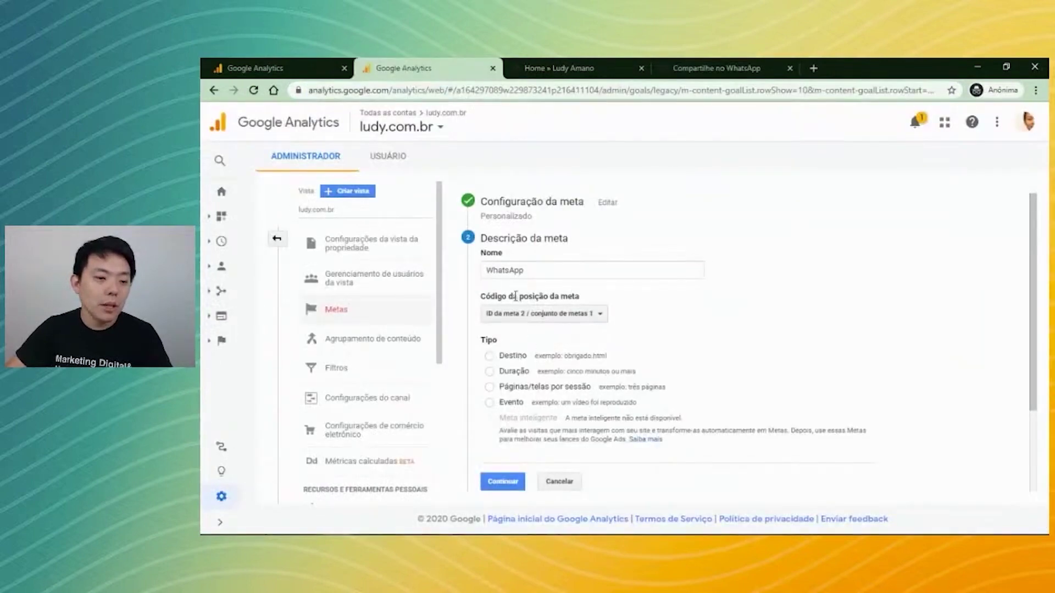
pyautogui.click(489, 404)
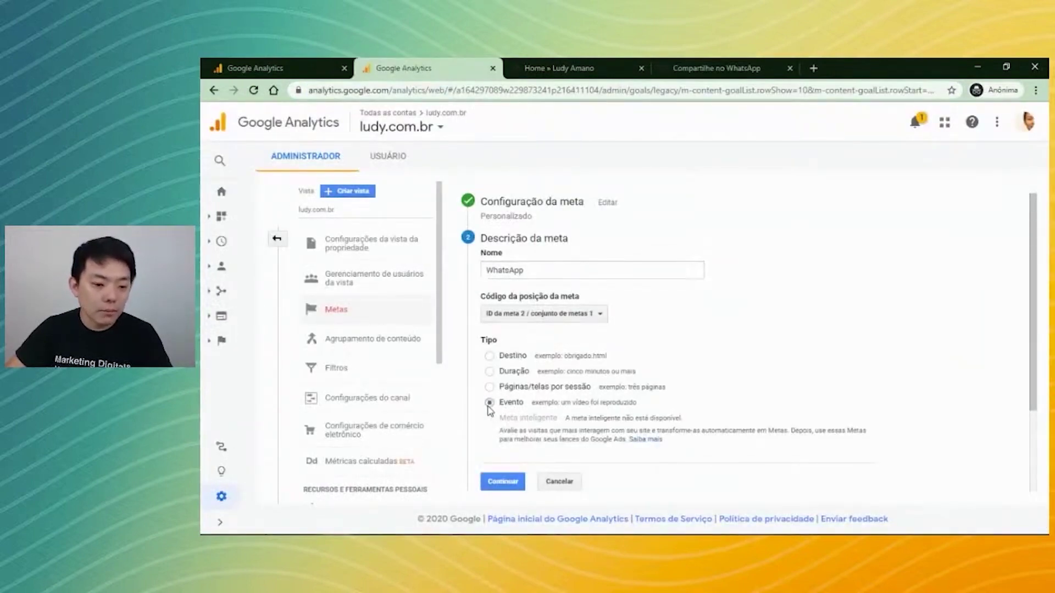
pyautogui.click(502, 482)
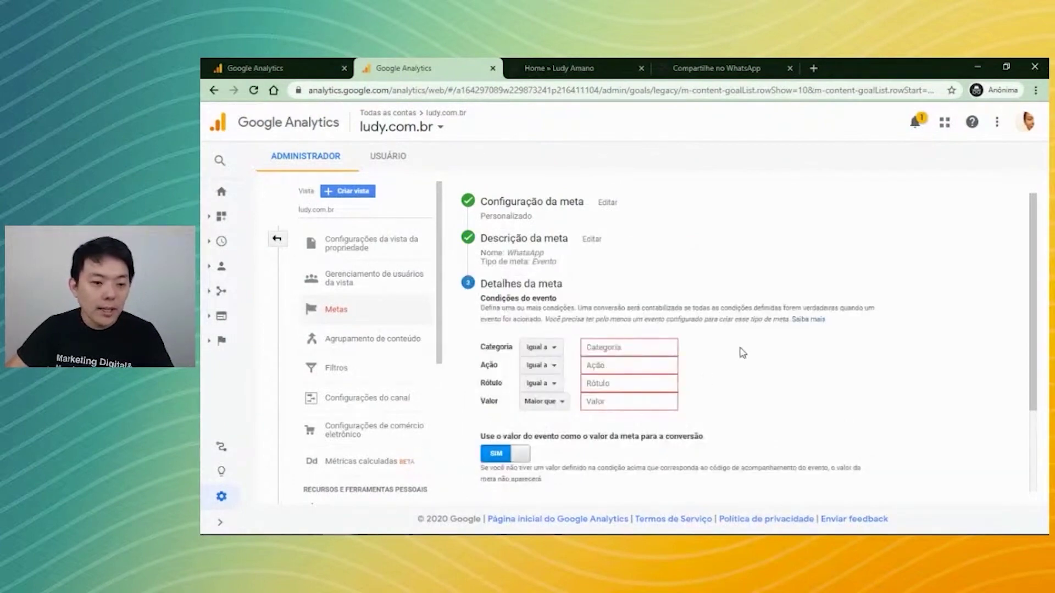
# Check the real-time Events report, then enter outbound-link as the event Categoria.
pyautogui.scroll(-2, 736, 351)
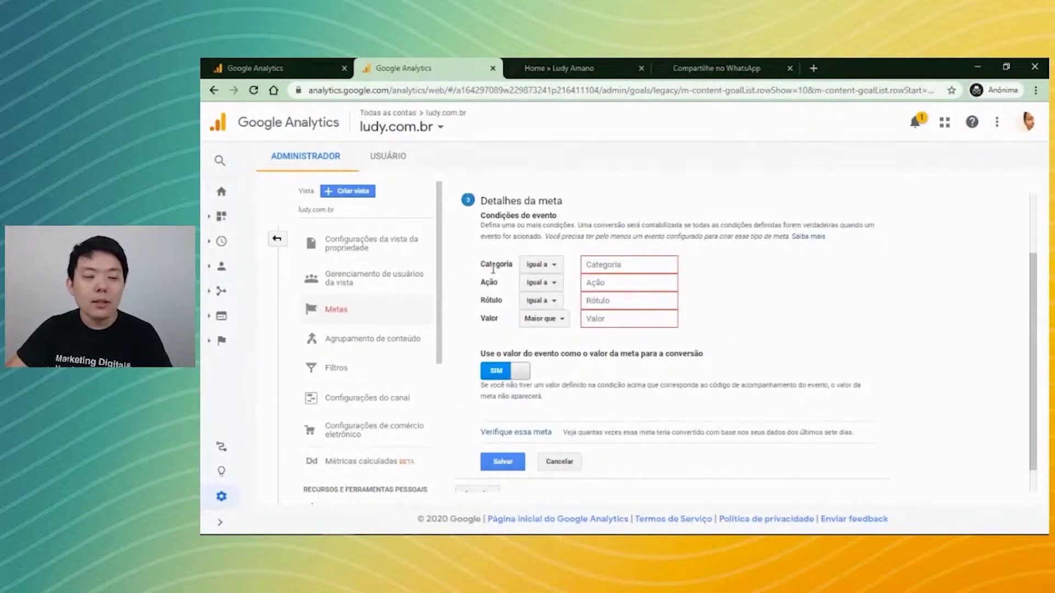
pyautogui.click(269, 68)
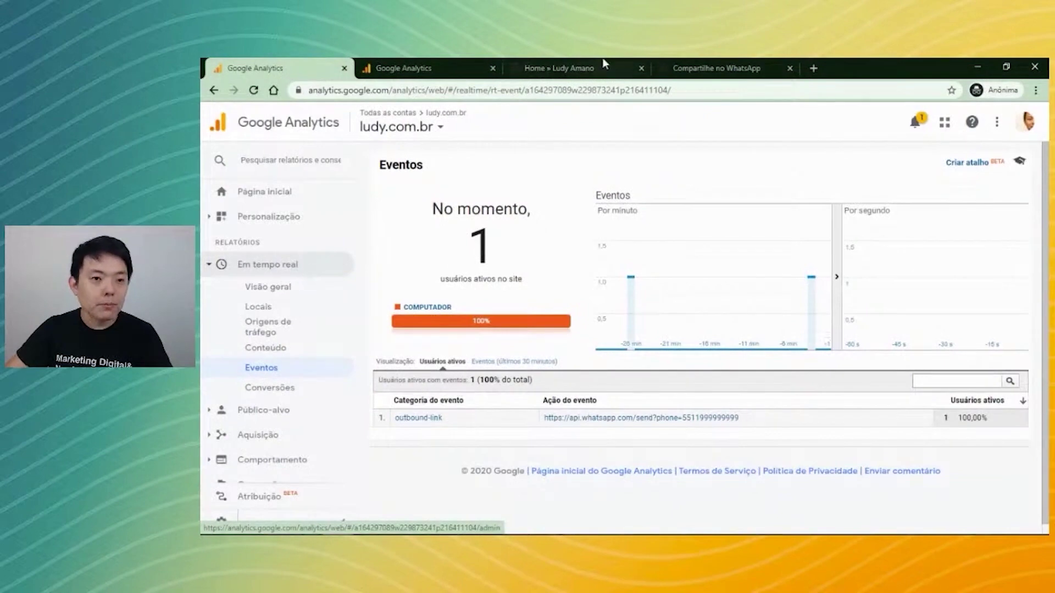
pyautogui.click(474, 71)
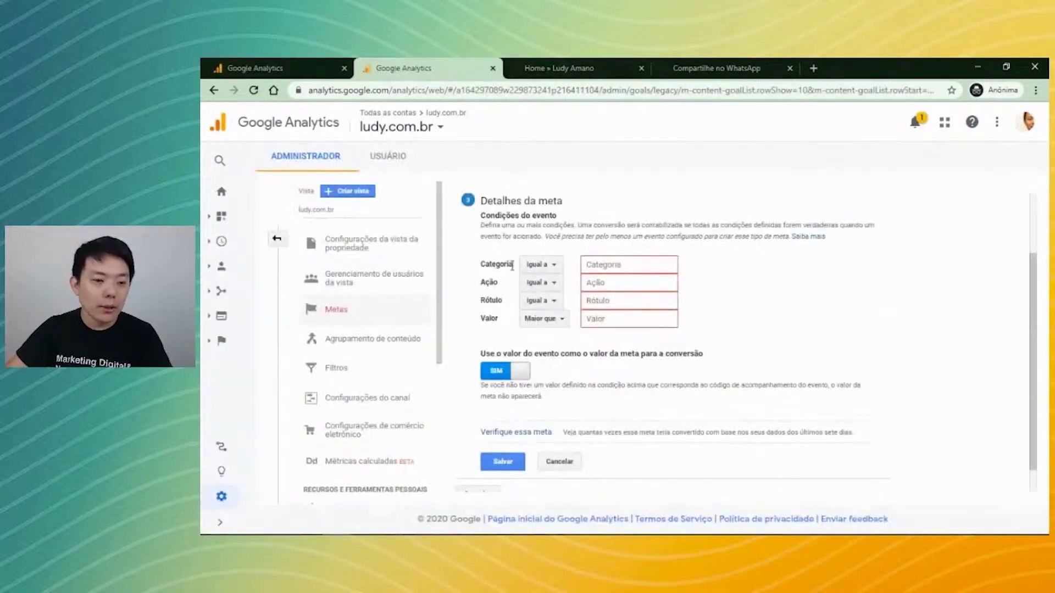
pyautogui.click(595, 269)
pyautogui.write('outbound-link')
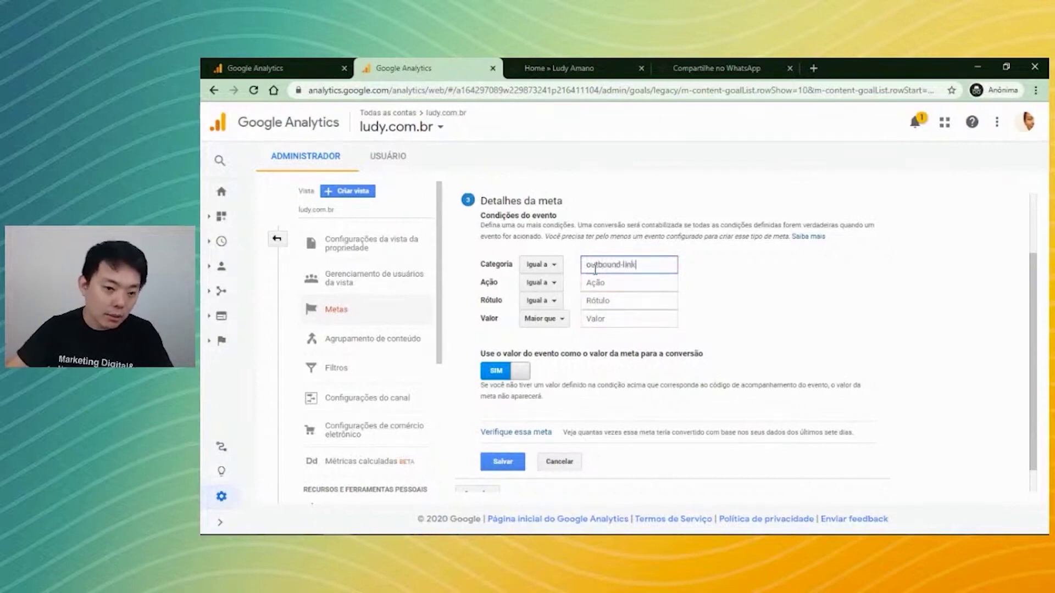
# Copy the tracked WhatsApp link from the real-time report and paste it as the Ação.
pyautogui.click(297, 69)
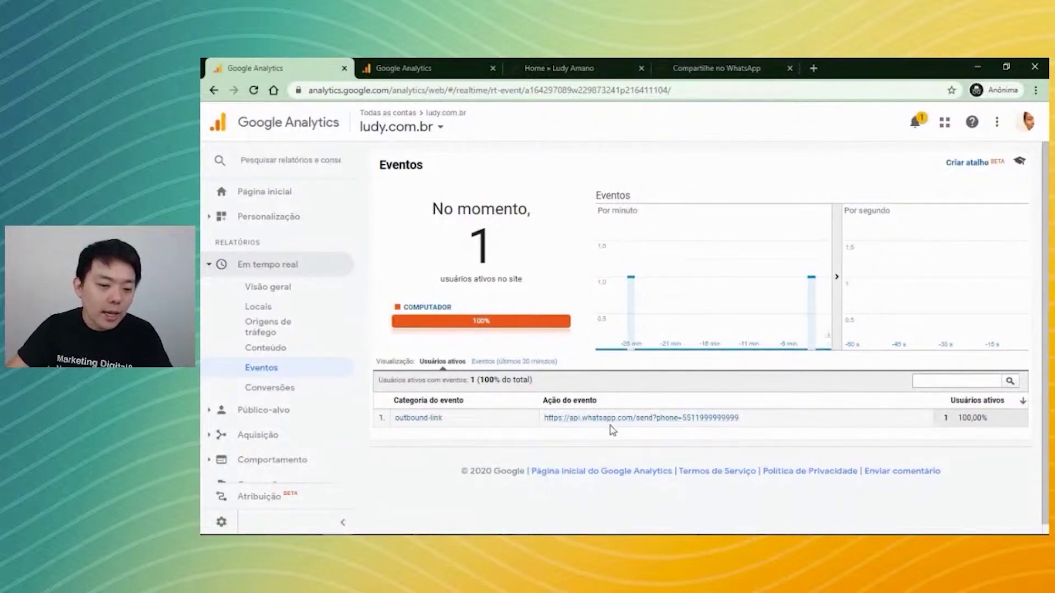
pyautogui.moveTo(741, 426); pyautogui.dragTo(547, 420)
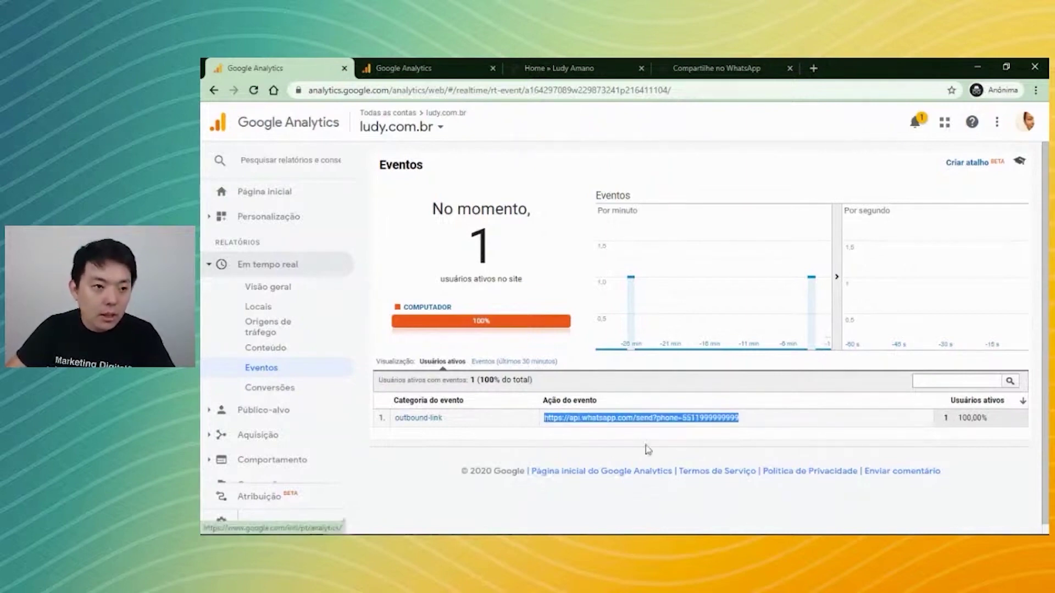
pyautogui.click(398, 69)
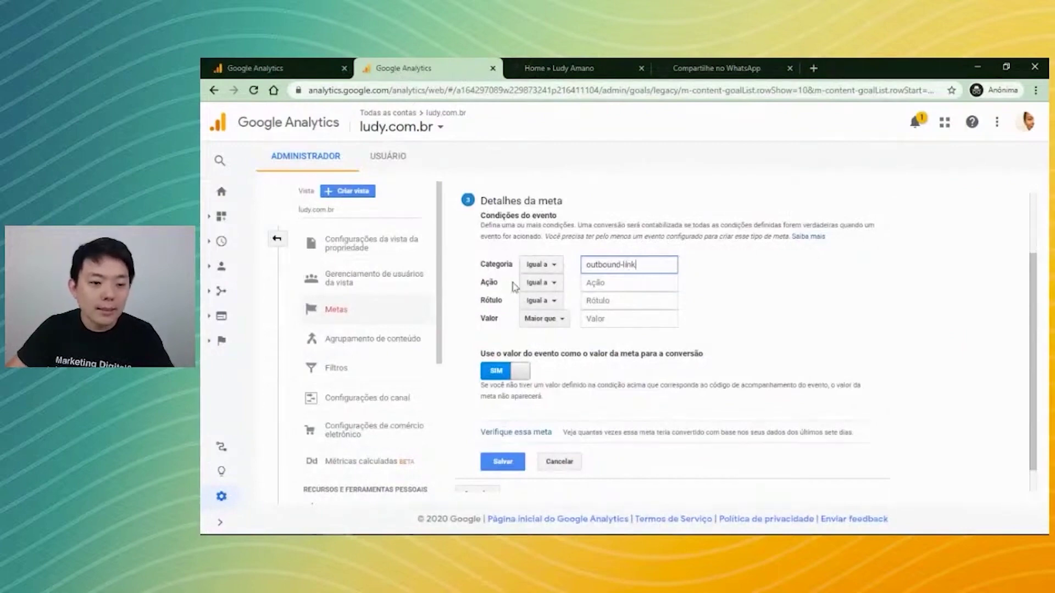
pyautogui.click(604, 283)
pyautogui.hotkey('ctrl', 'v')
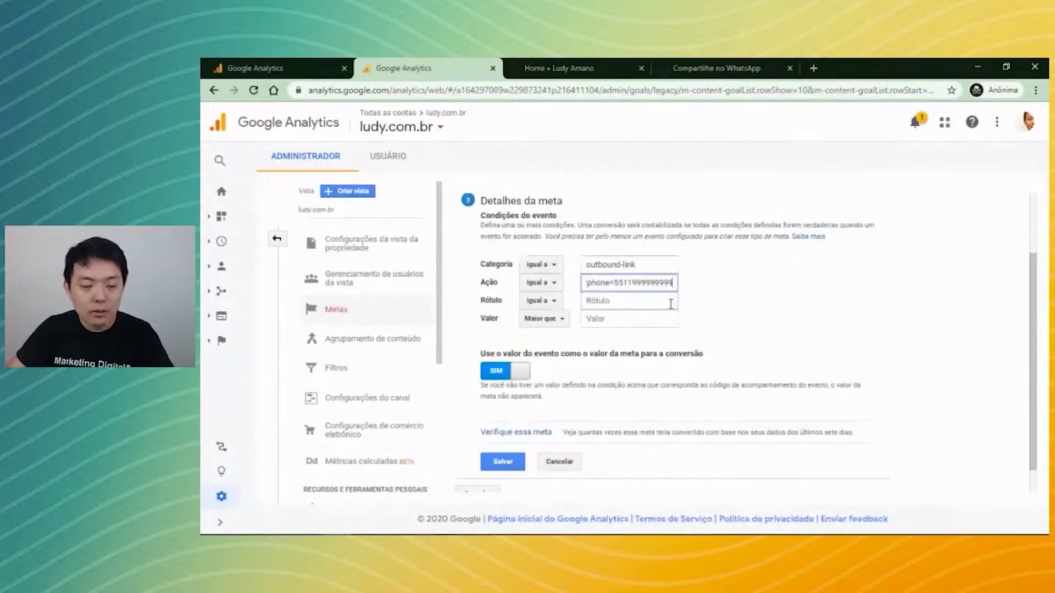
# Change the Ação match type from Igual a to Começa com and verify the link.
pyautogui.click(540, 282)
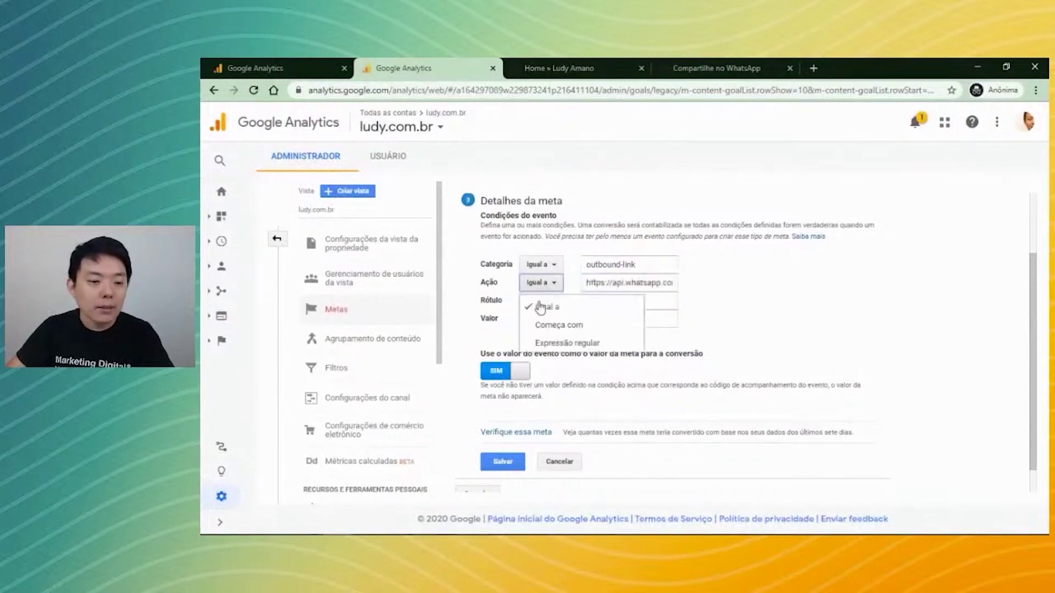
pyautogui.click(541, 325)
pyautogui.click(593, 283)
pyautogui.moveTo(593, 283); pyautogui.dragTo(648, 283)
pyautogui.click(601, 282)
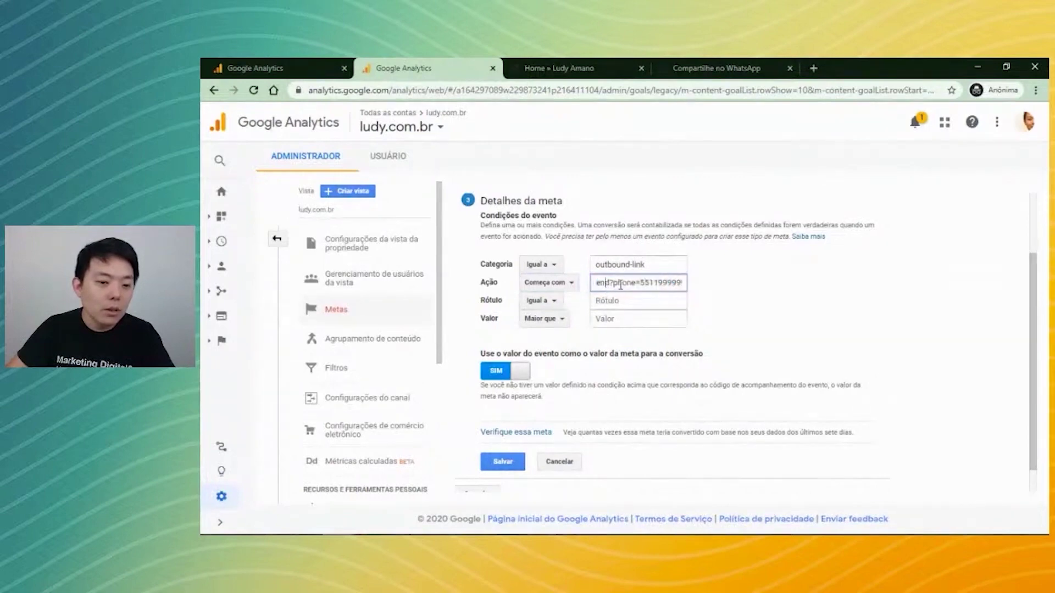
pyautogui.click(657, 283)
pyautogui.click(753, 297)
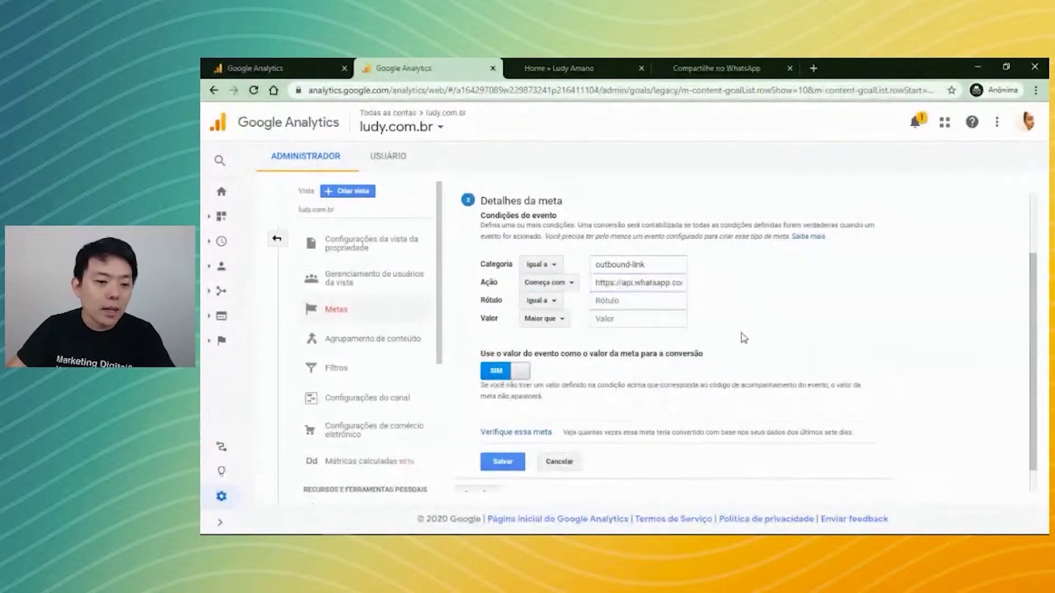
pyautogui.moveTo(599, 277); pyautogui.dragTo(727, 289)
pyautogui.click(732, 295)
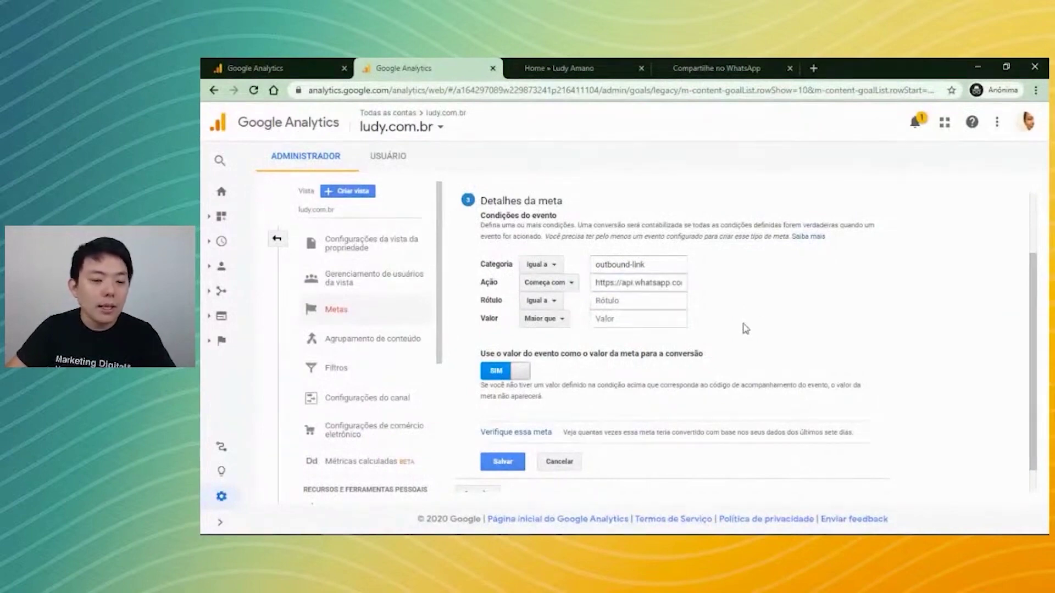